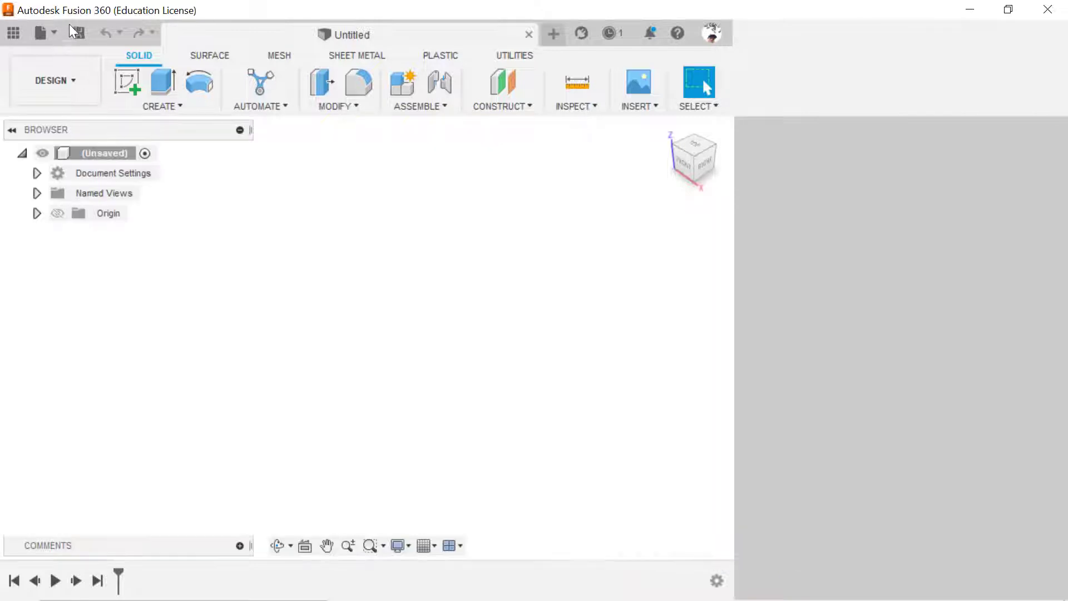
Open the Save dialog for the untitled design from the quick-access toolbar.
click(77, 34)
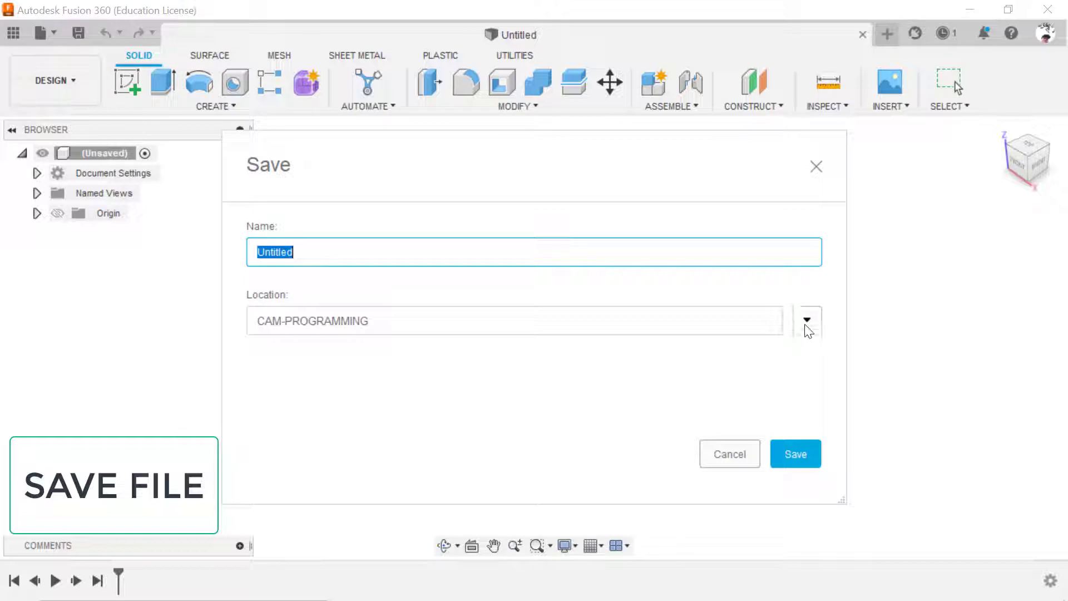
Name the design 'Exercise Sketch mechnical plate' and enter SKETCH as a new project name.
click(805, 322)
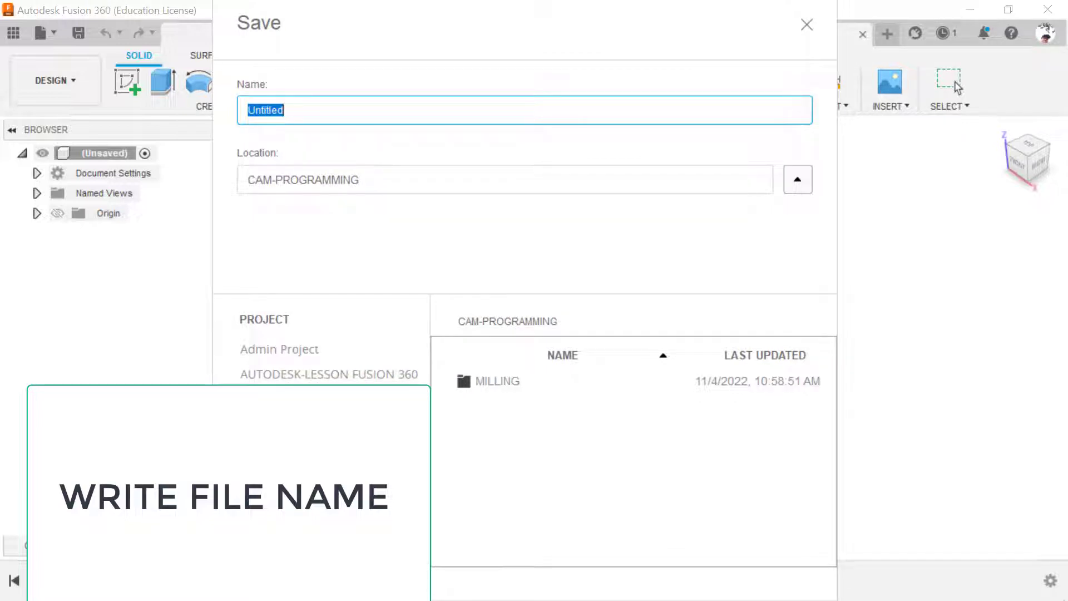
text(Exercise Sketch)
text( mechnica)
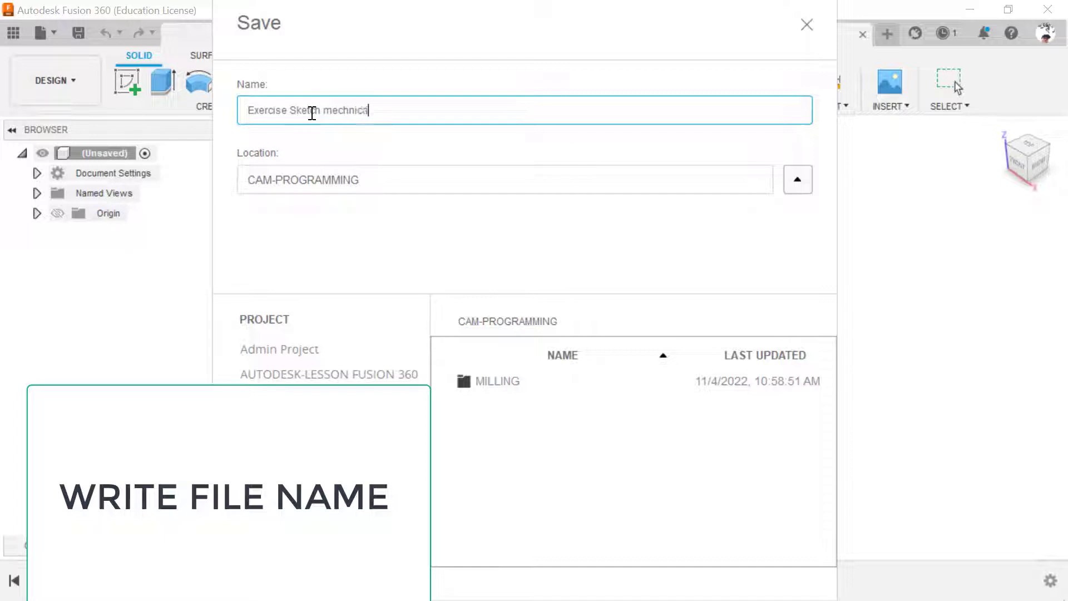
text(l pla)
text(te)
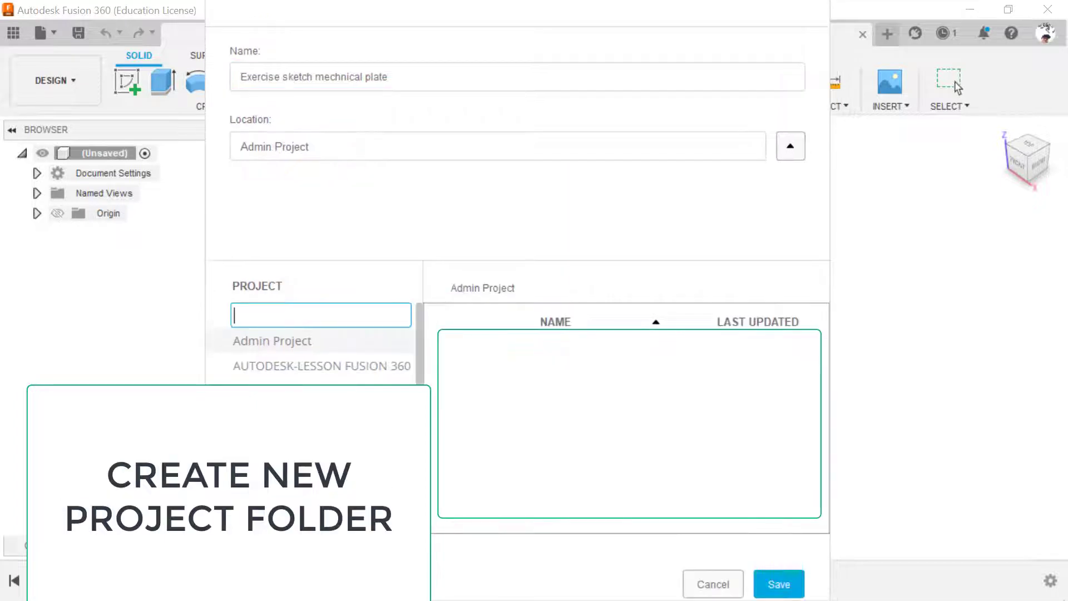
text(SKETC)
text(H)
Create the SKETCH project with a SKETCH 1 folder and save the design there.
key(Return)
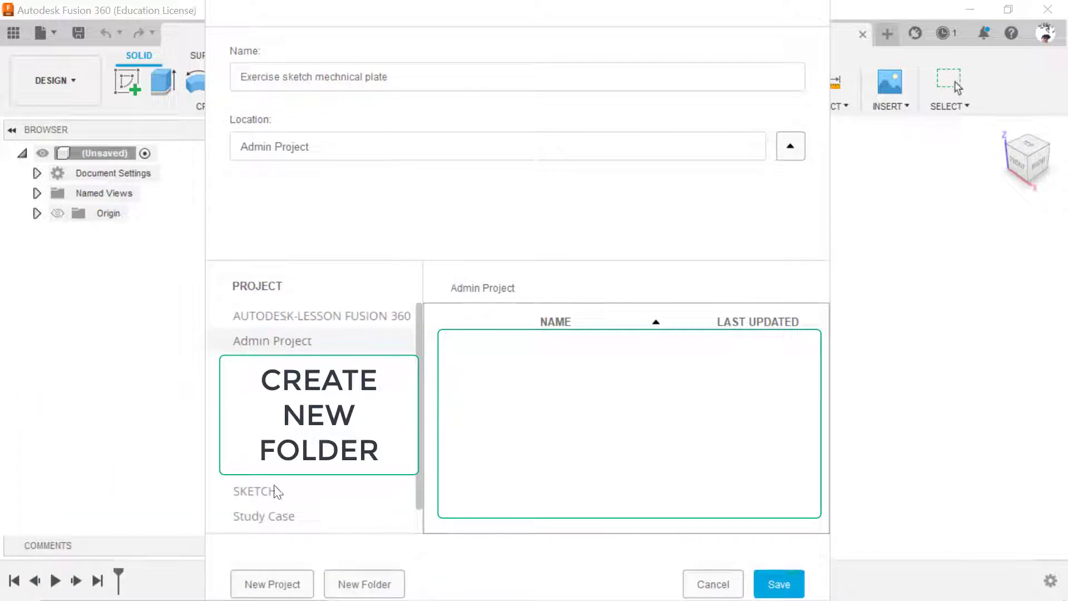
click(272, 492)
click(350, 592)
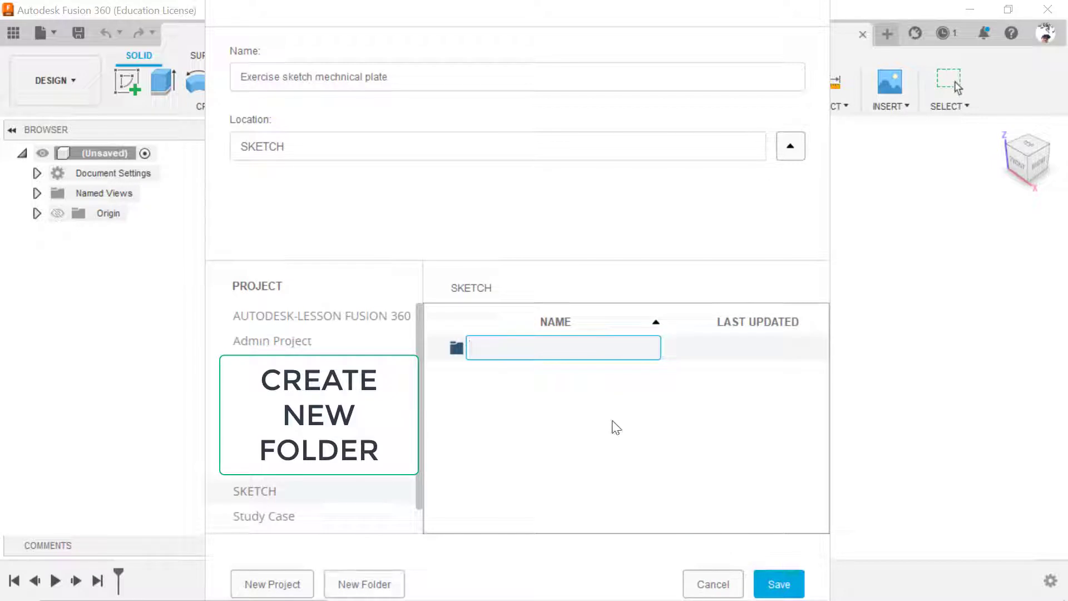
text(SKETCH )
text(1)
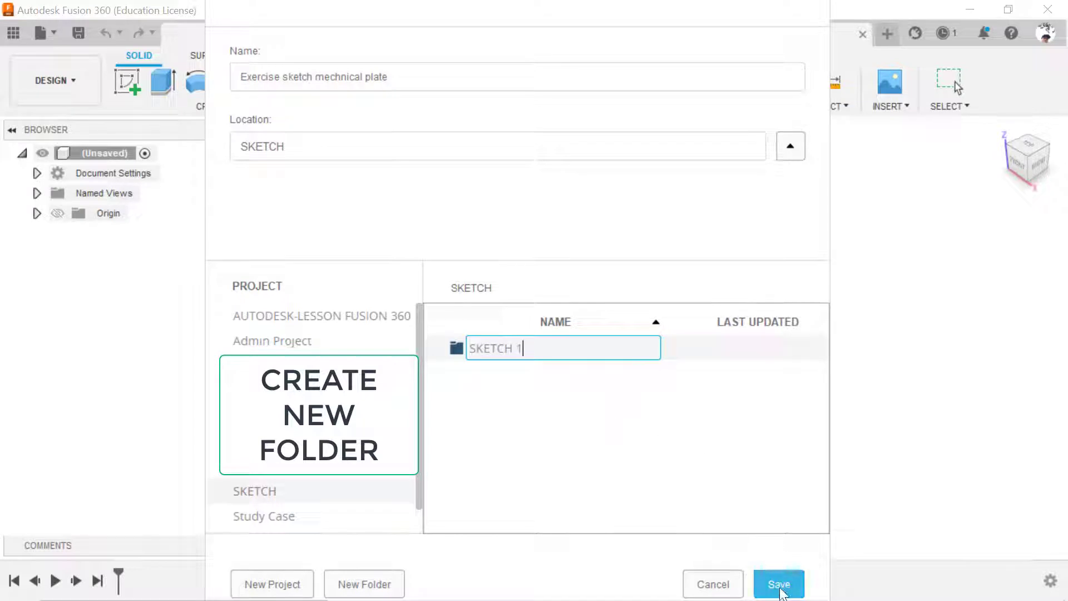
key(Return)
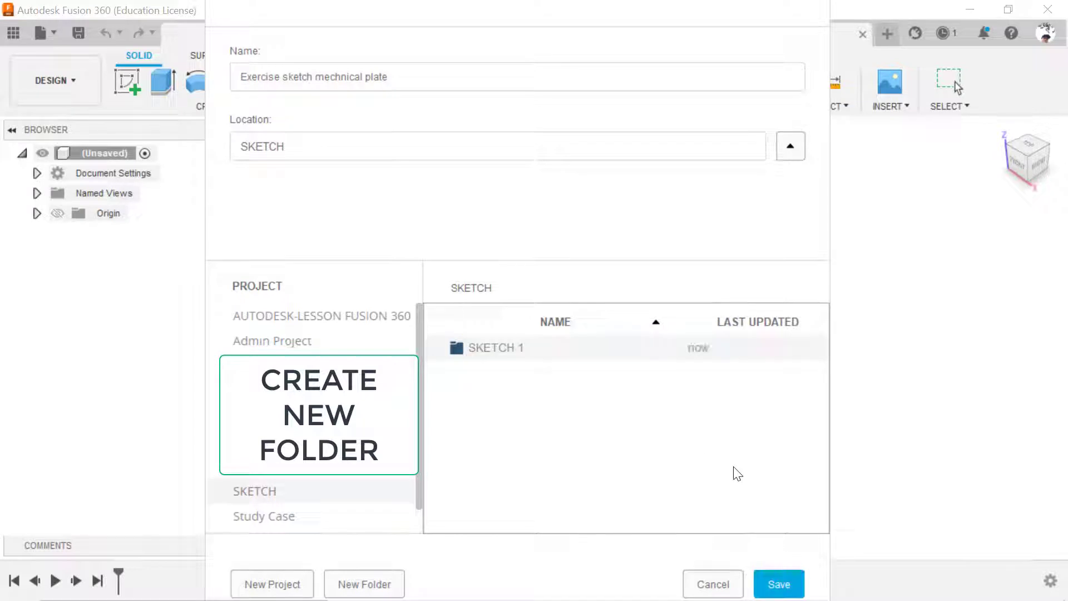
double_click(515, 348)
click(789, 583)
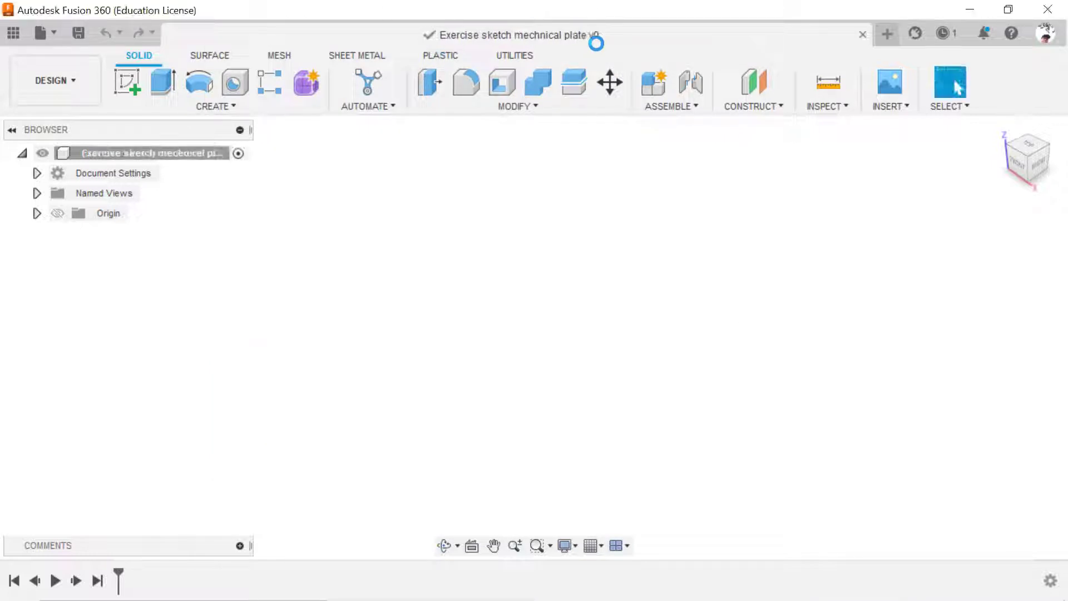
Start a new sketch on the XY ground plane, viewed from the top.
click(140, 98)
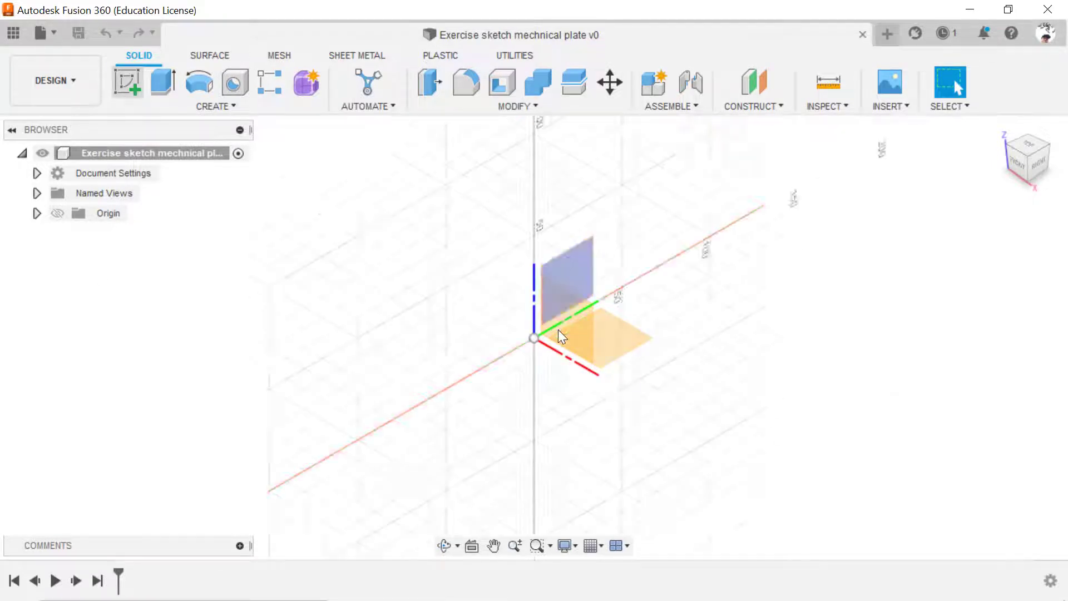
click(623, 341)
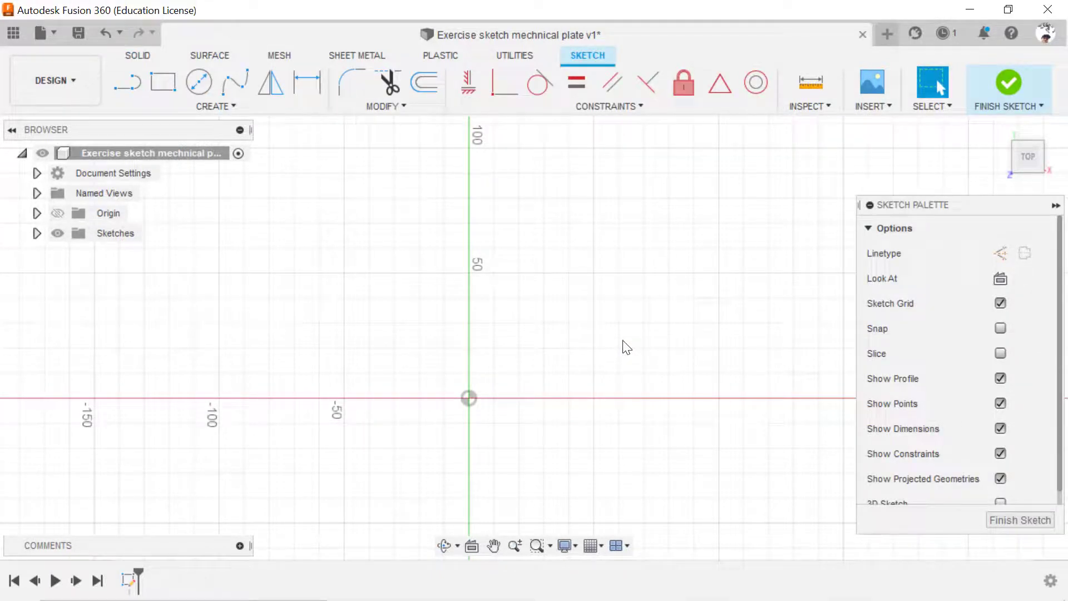
click(212, 107)
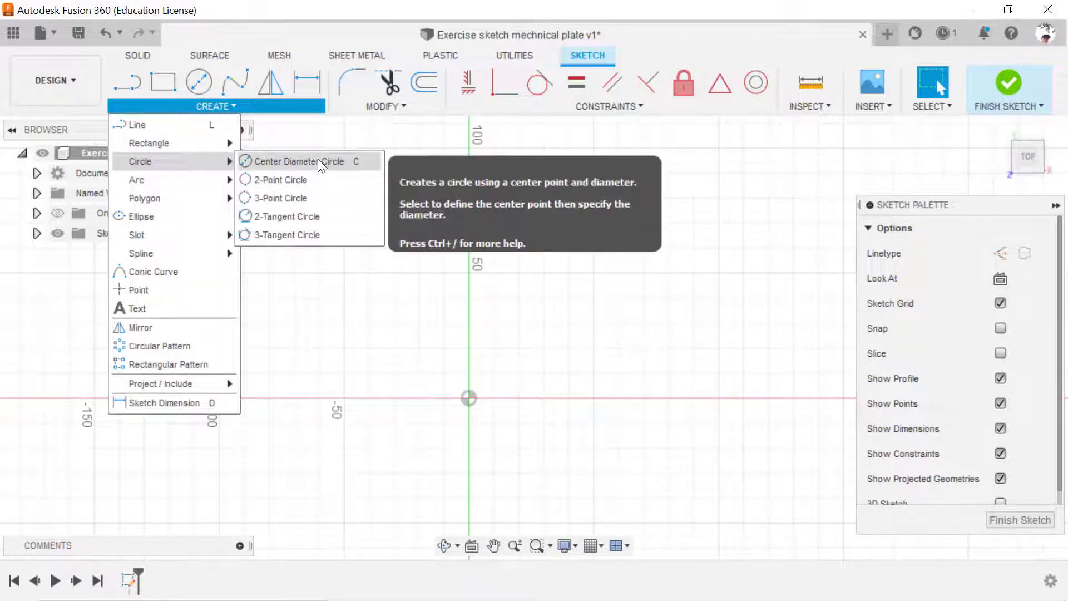
mouse_move(140, 161)
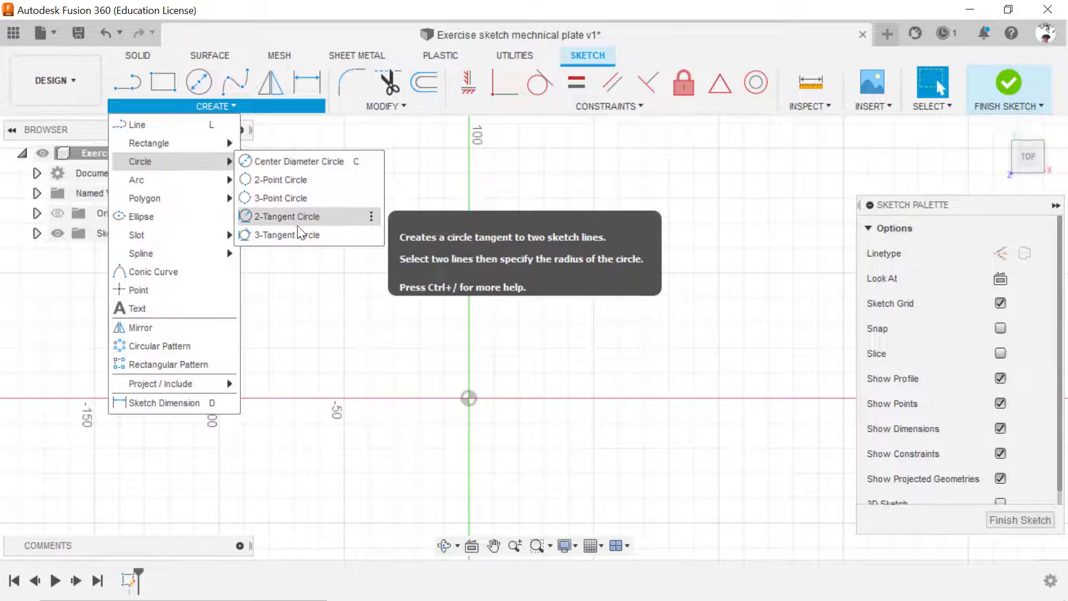
Draw a circle centred on the origin and dimension it Ø20 mm.
click(299, 161)
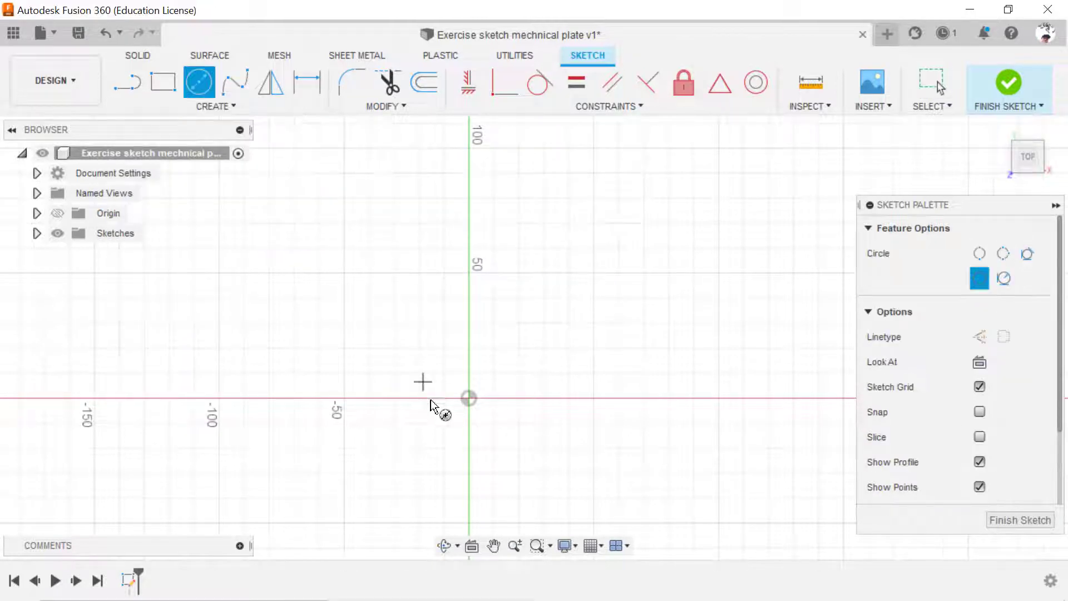
click(469, 398)
click(554, 317)
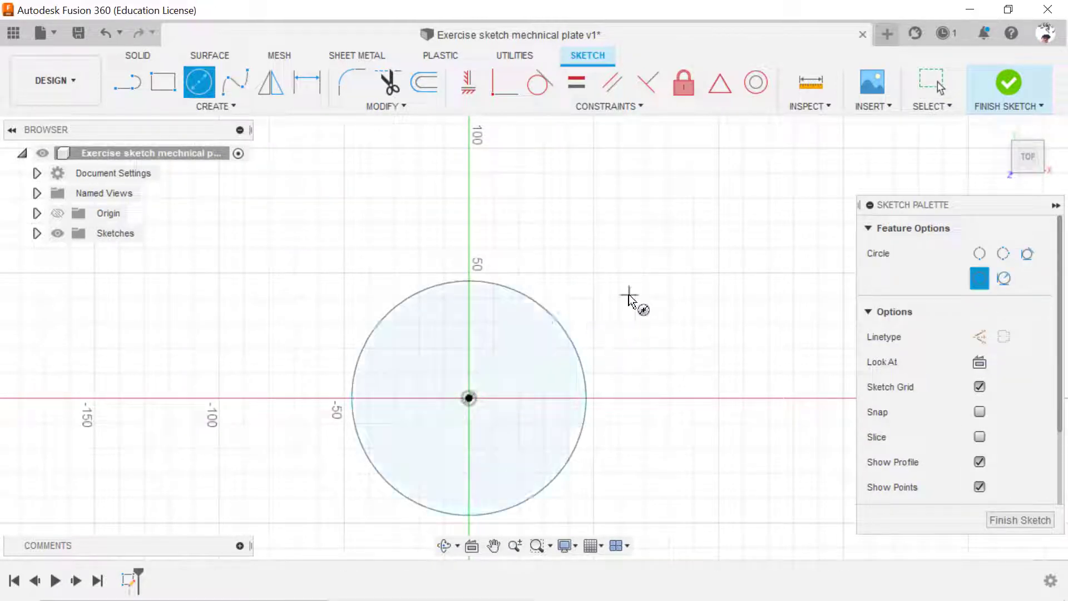
click(306, 83)
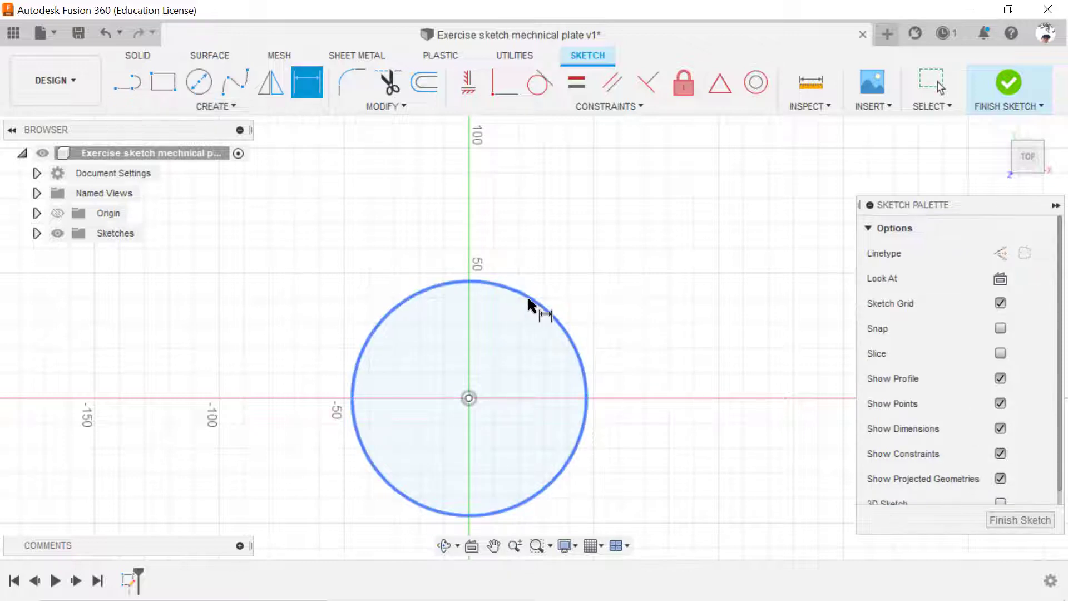
click(531, 303)
click(613, 265)
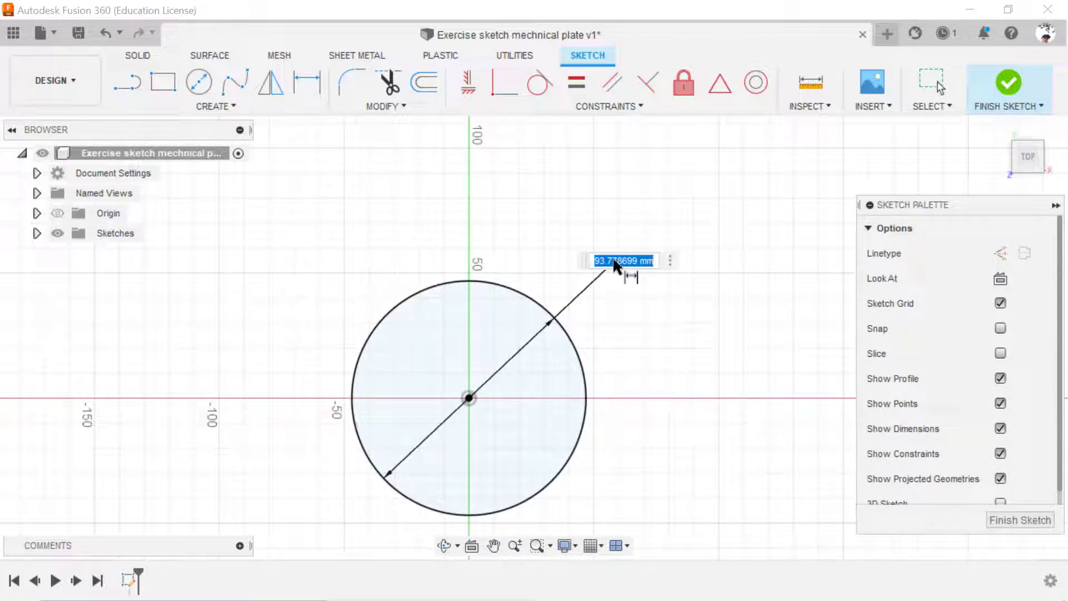
text(20)
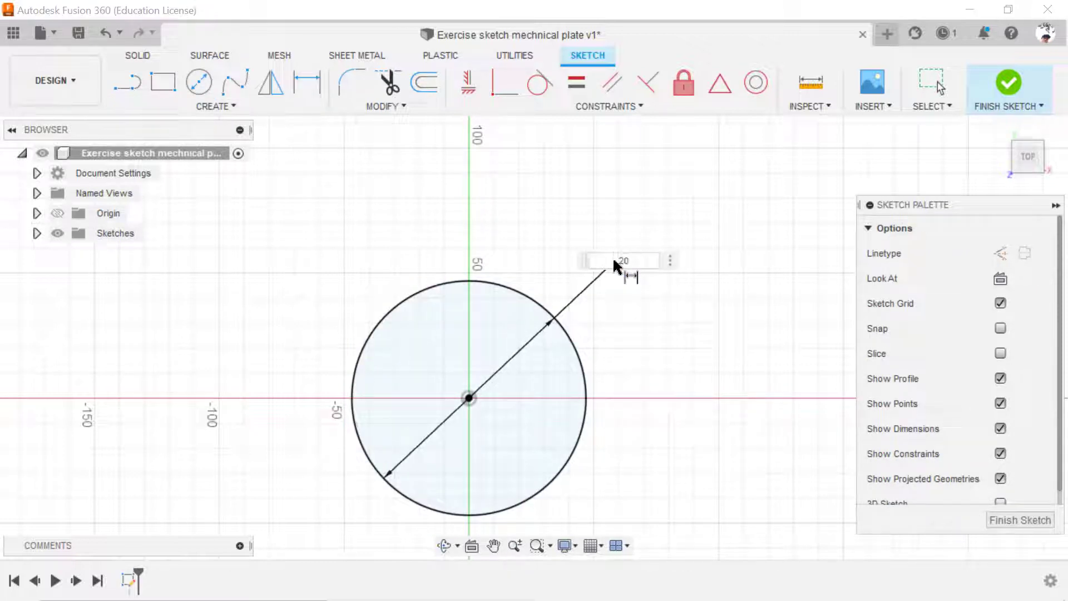
key(Return)
Add a concentric circle at the origin and dimension it Ø40 mm.
click(221, 106)
mouse_move(139, 161)
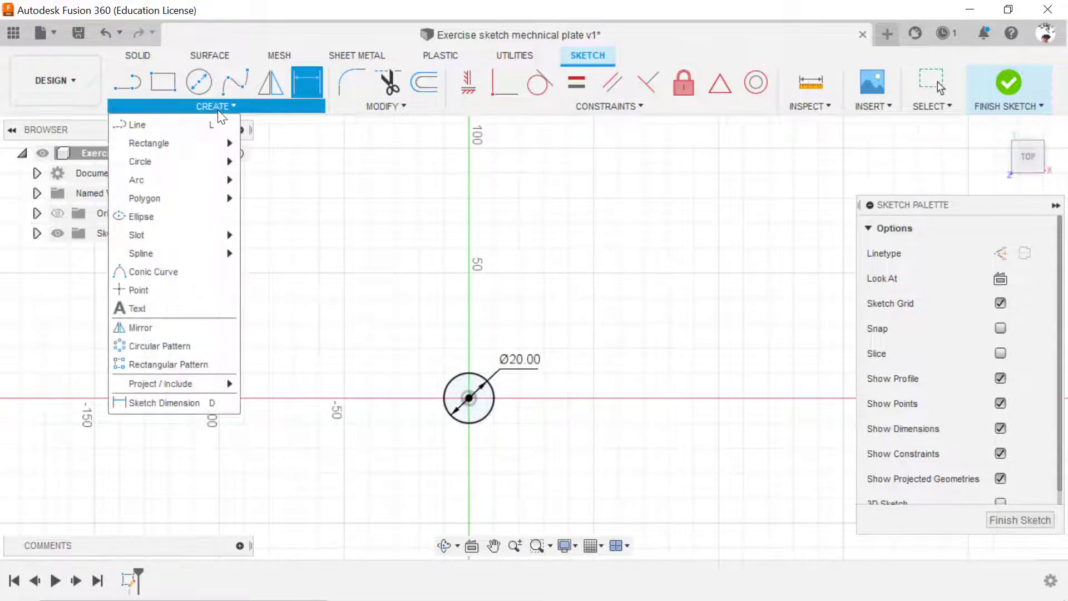
click(287, 162)
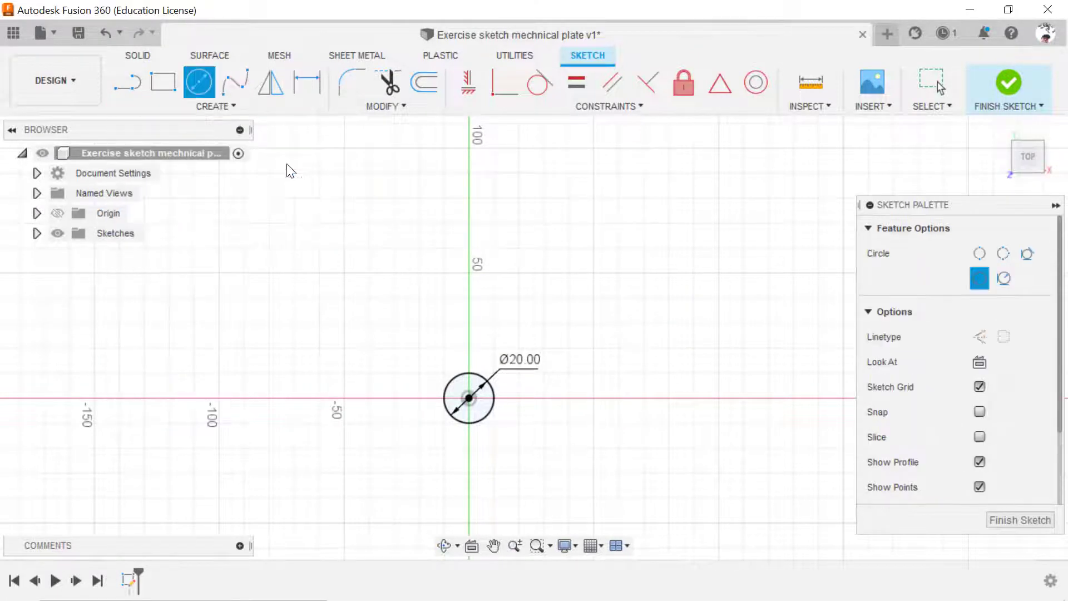
click(468, 398)
click(533, 337)
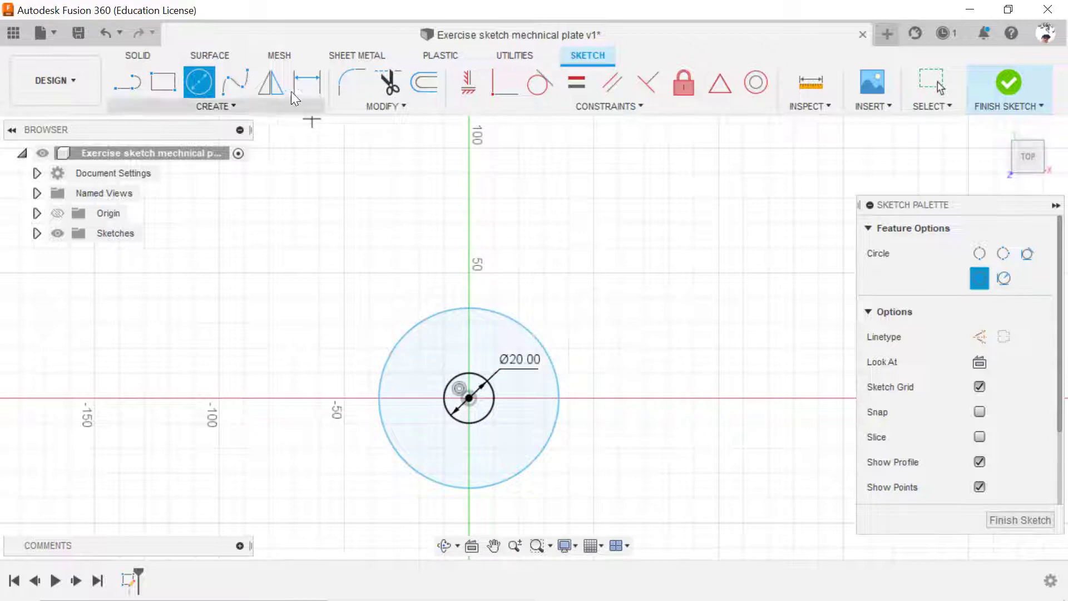
key(d)
click(539, 338)
click(584, 306)
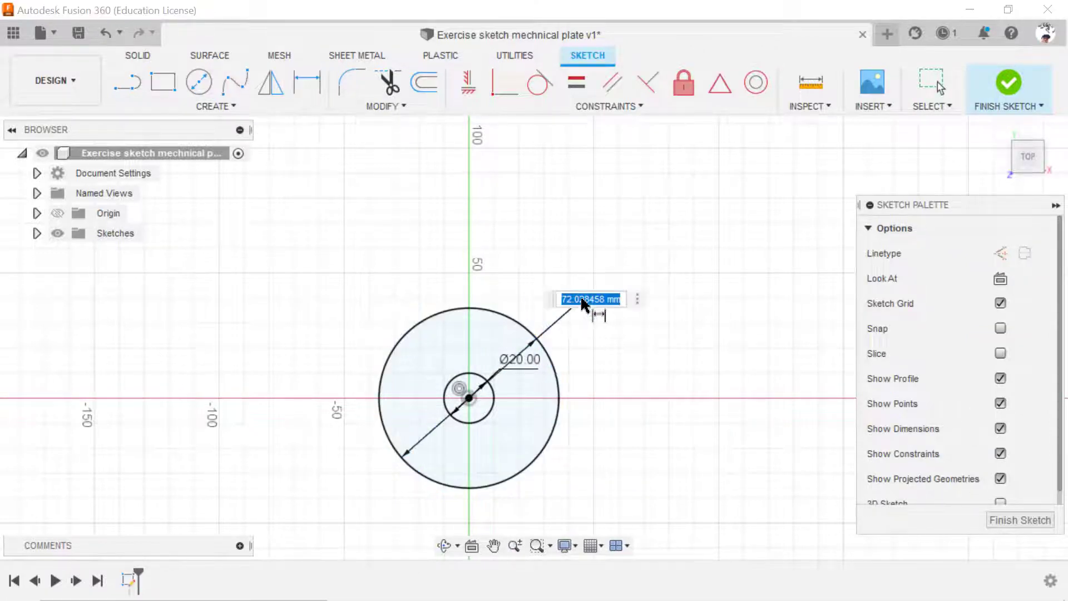
text(40)
key(Return)
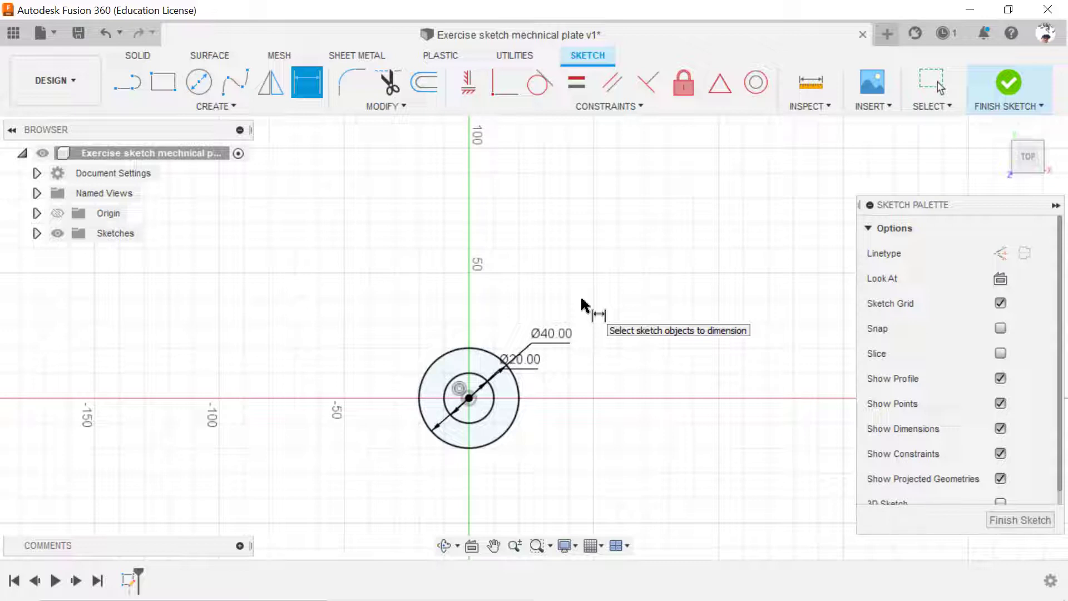
Draw a large circle at the origin around the hub and dimension it Ø160 mm.
key(c)
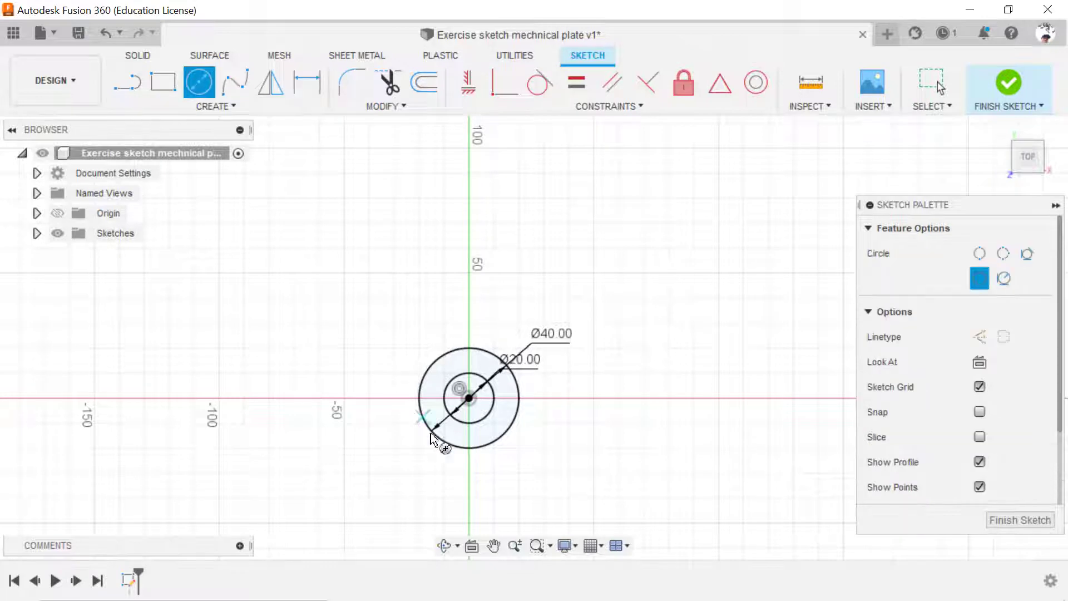
click(470, 398)
click(639, 245)
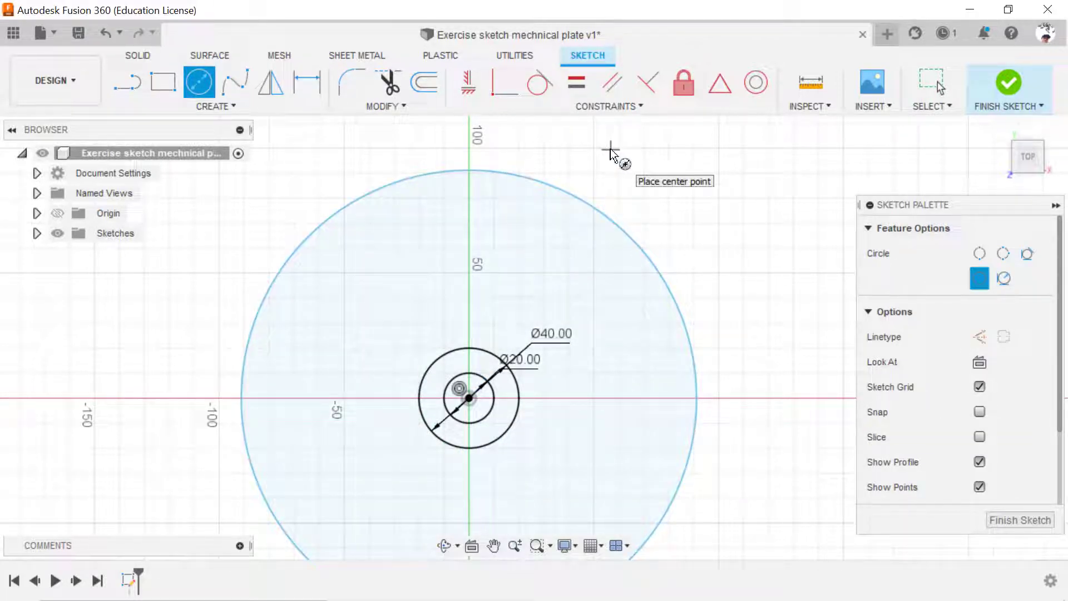
key(d)
click(614, 224)
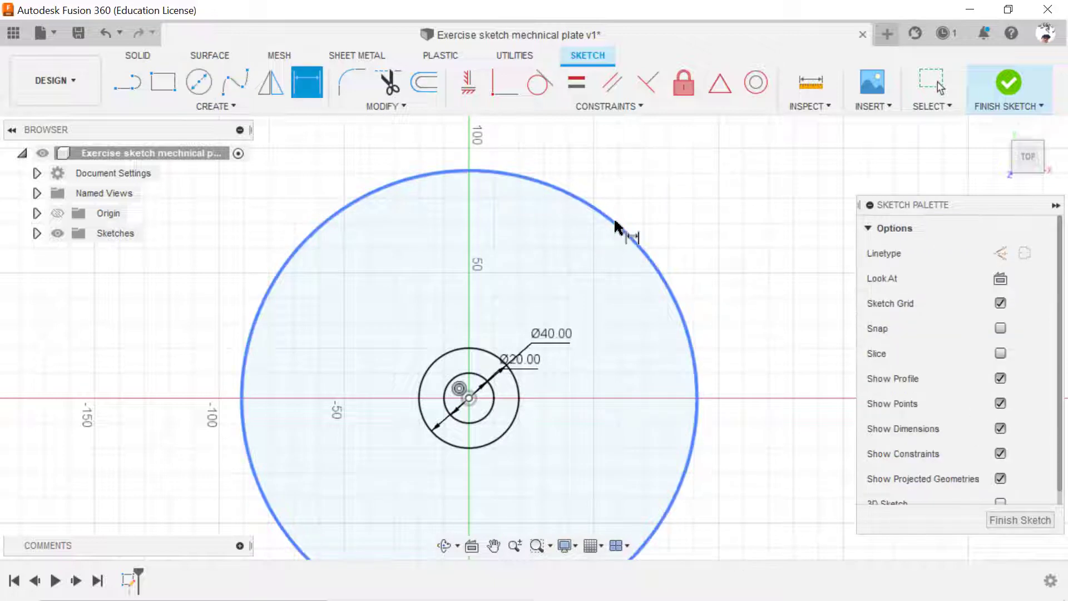
click(684, 194)
key(BackSpace)
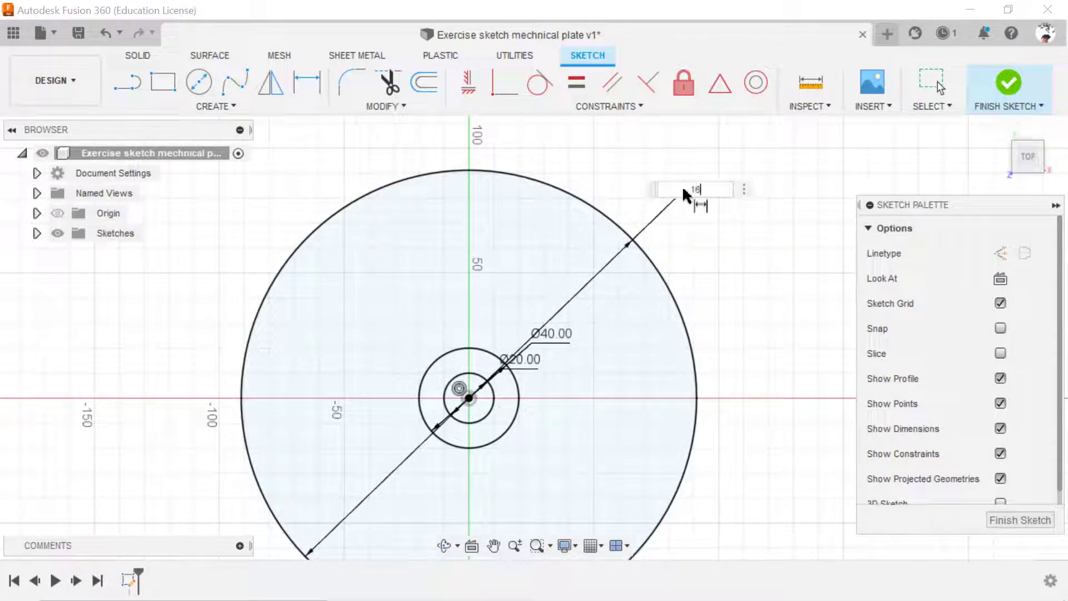
text(160)
key(Return)
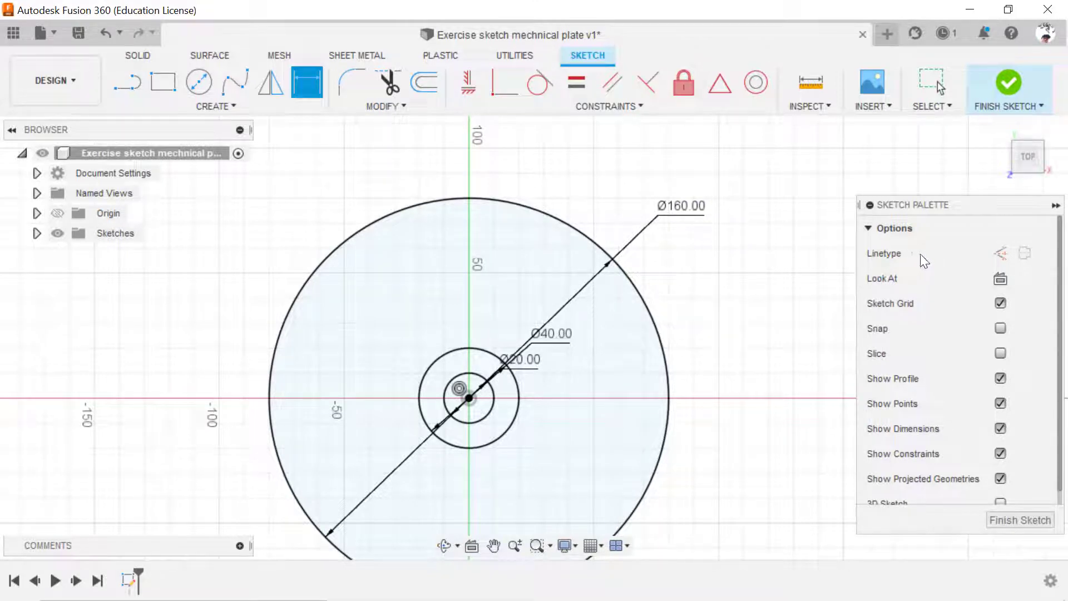
click(623, 284)
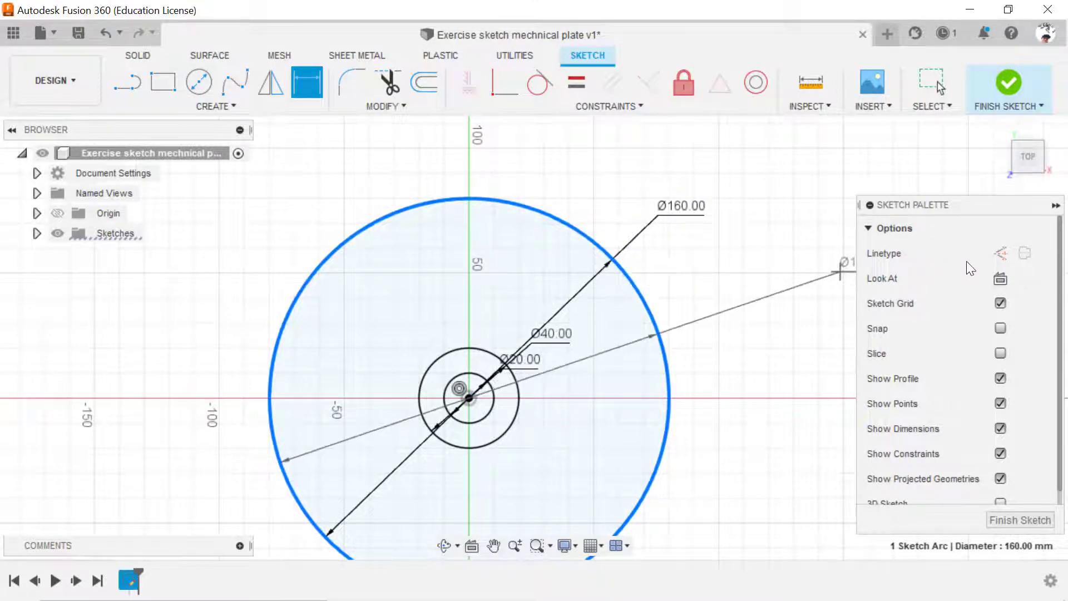
click(1000, 253)
Switch the Ø160 circle to construction linetype.
key(Escape)
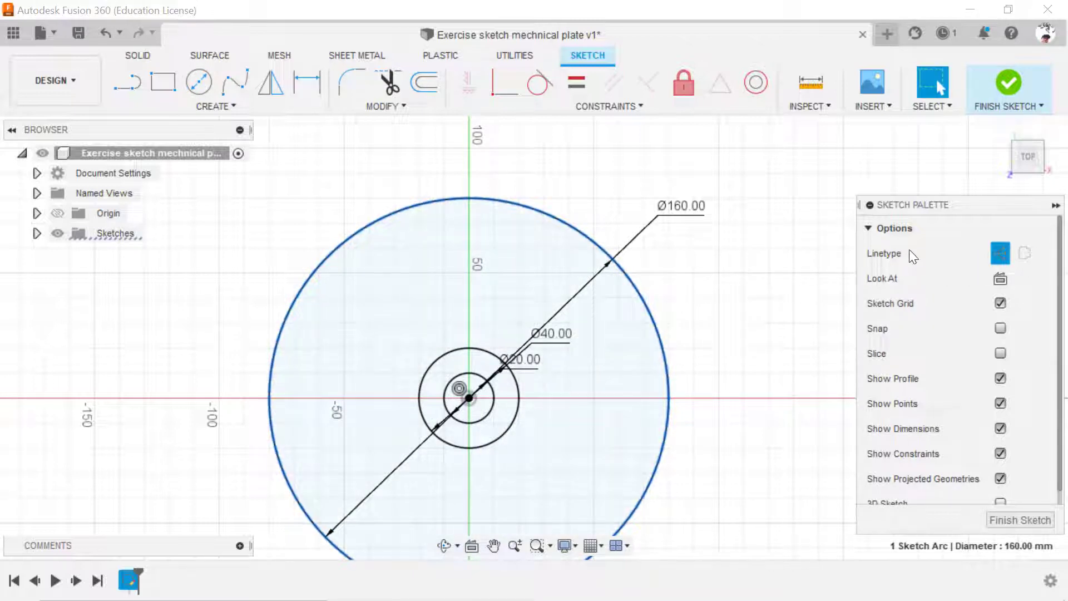
click(668, 334)
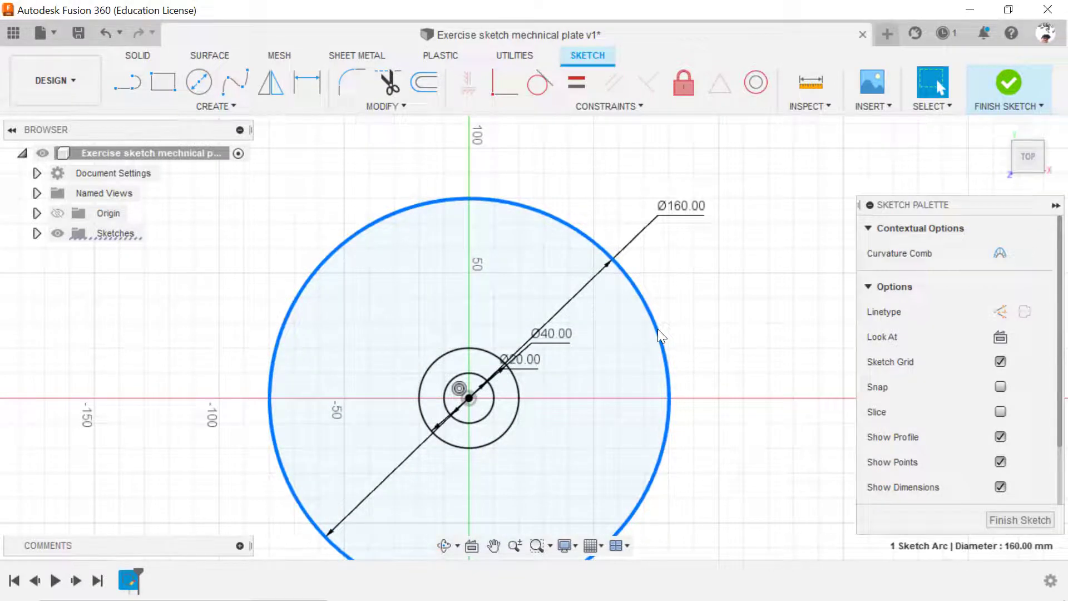
click(999, 311)
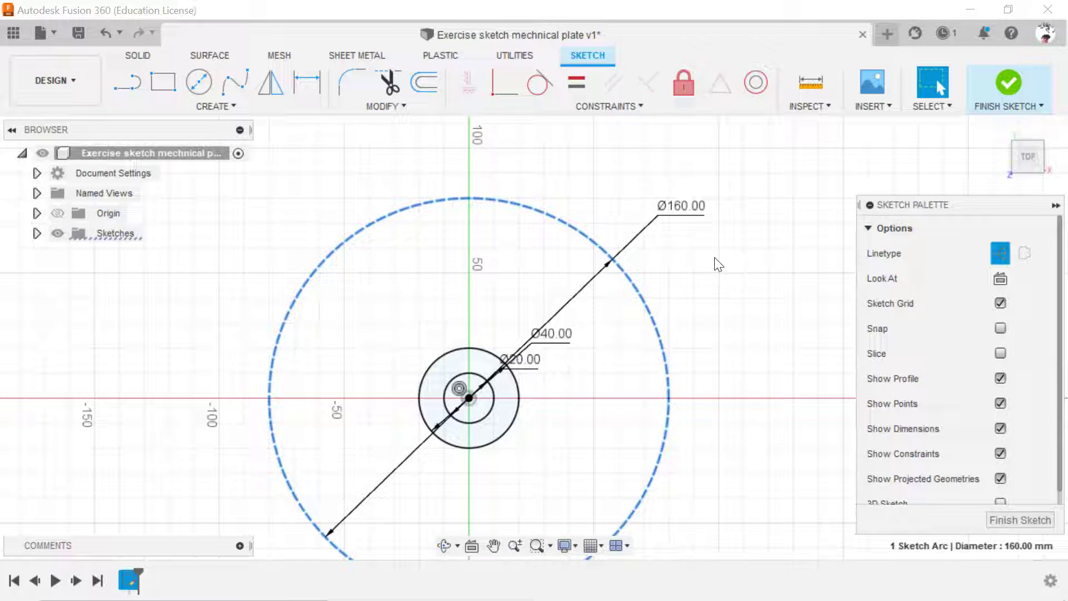
Offset the dashed Ø160 circle by 10 mm outward and -10 mm inward.
click(418, 81)
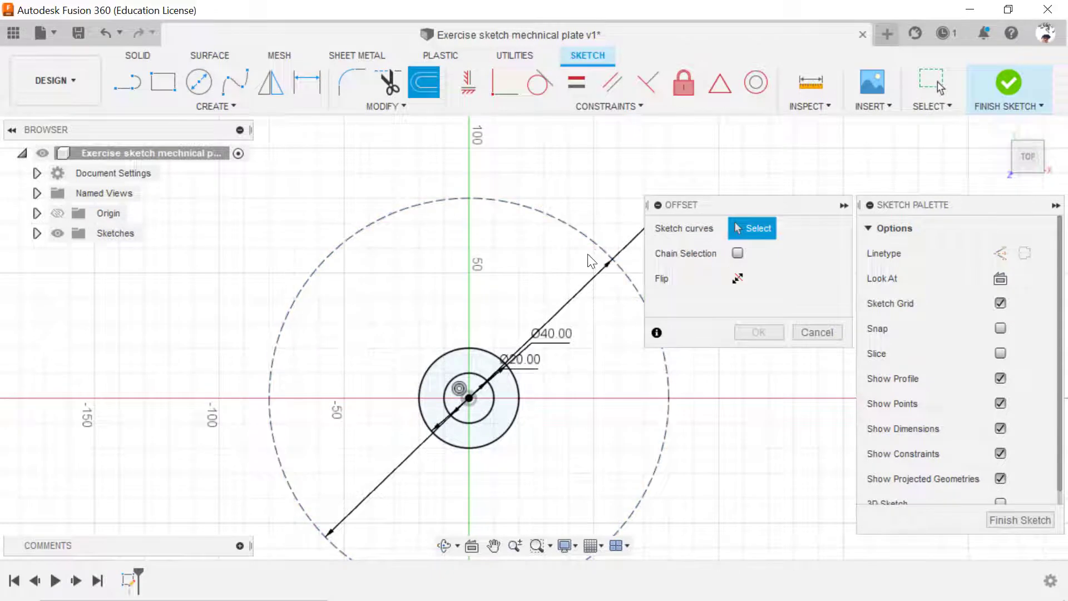
click(577, 234)
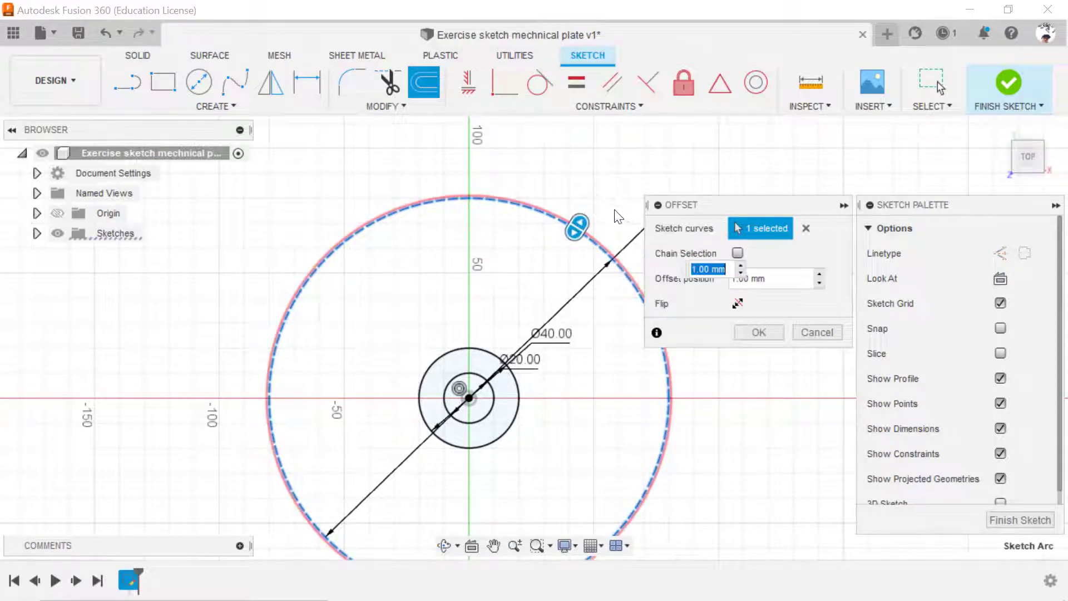
drag(579, 221, 588, 208)
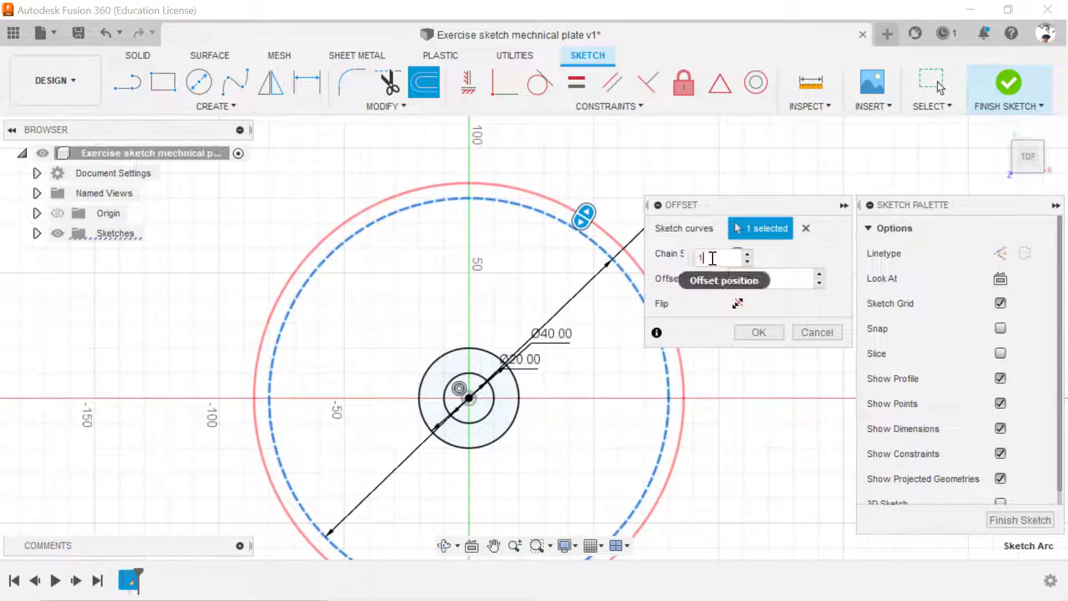
text(10)
key(Return)
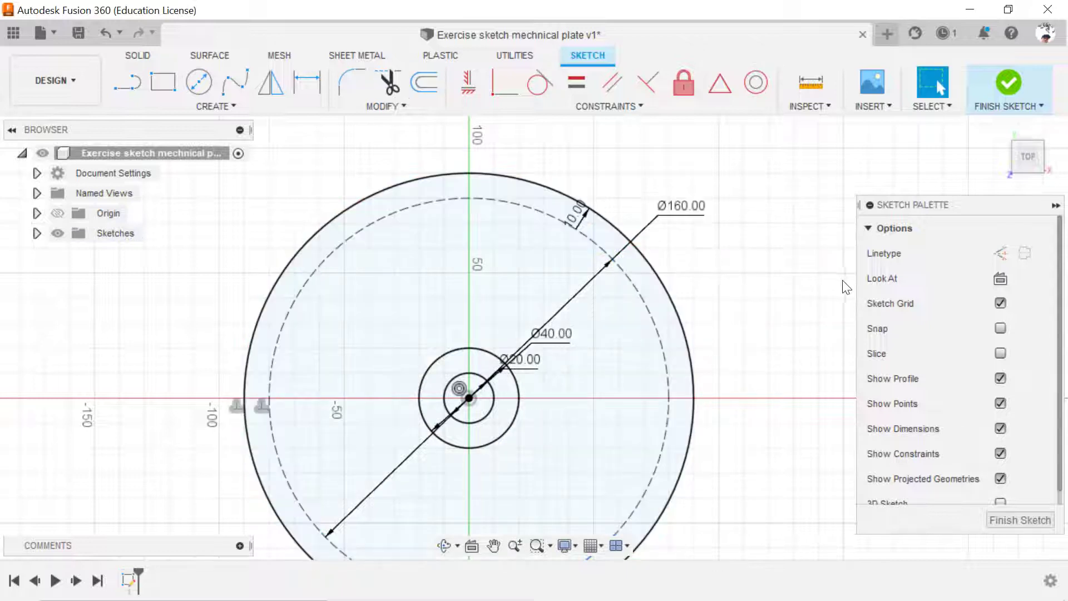
click(535, 207)
drag(536, 211, 523, 239)
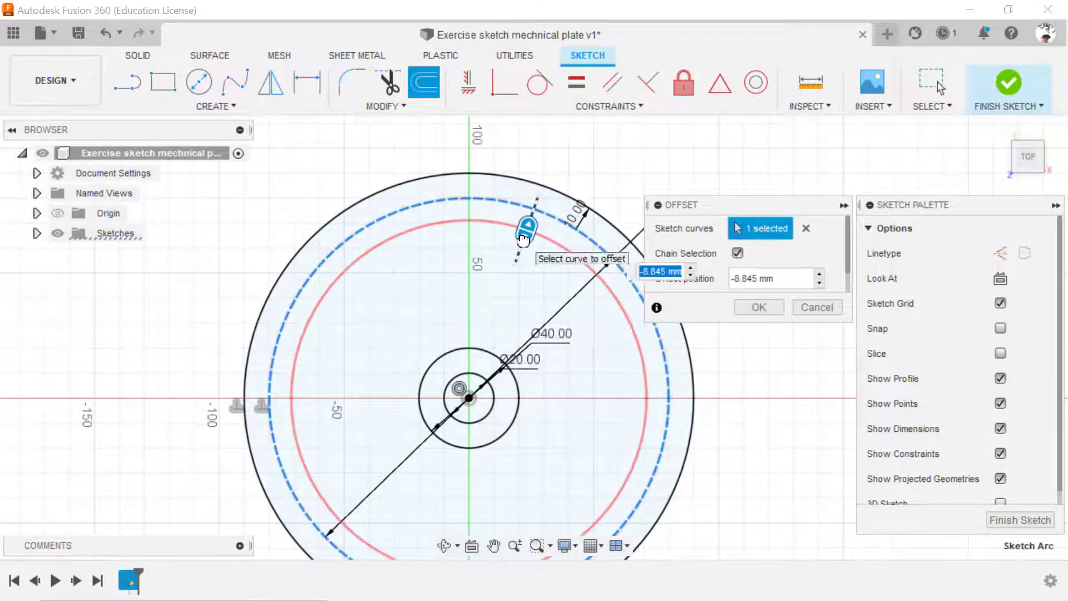
text(-10)
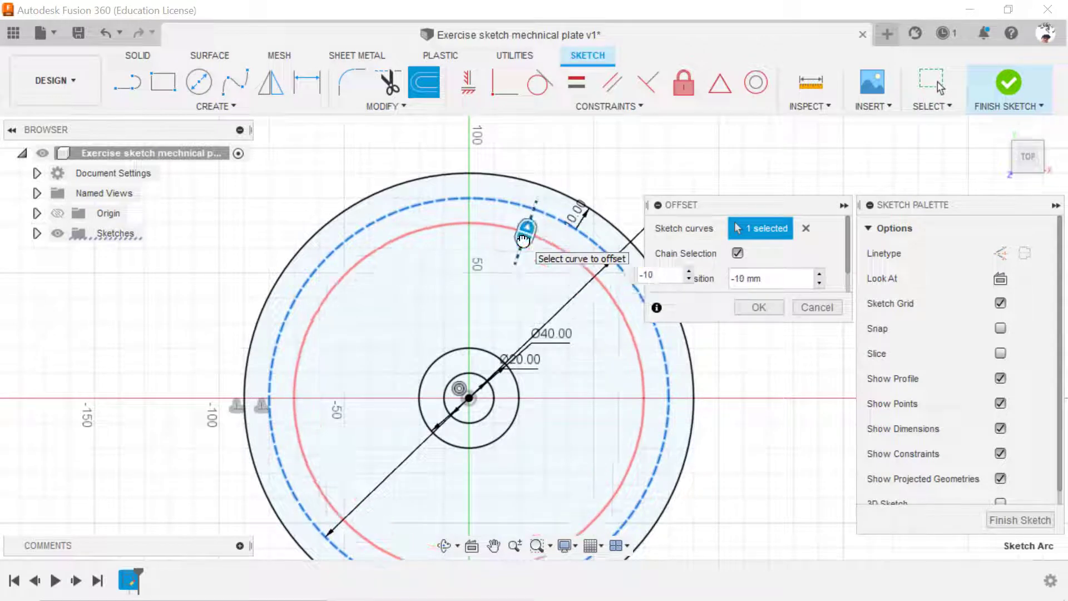
key(Return)
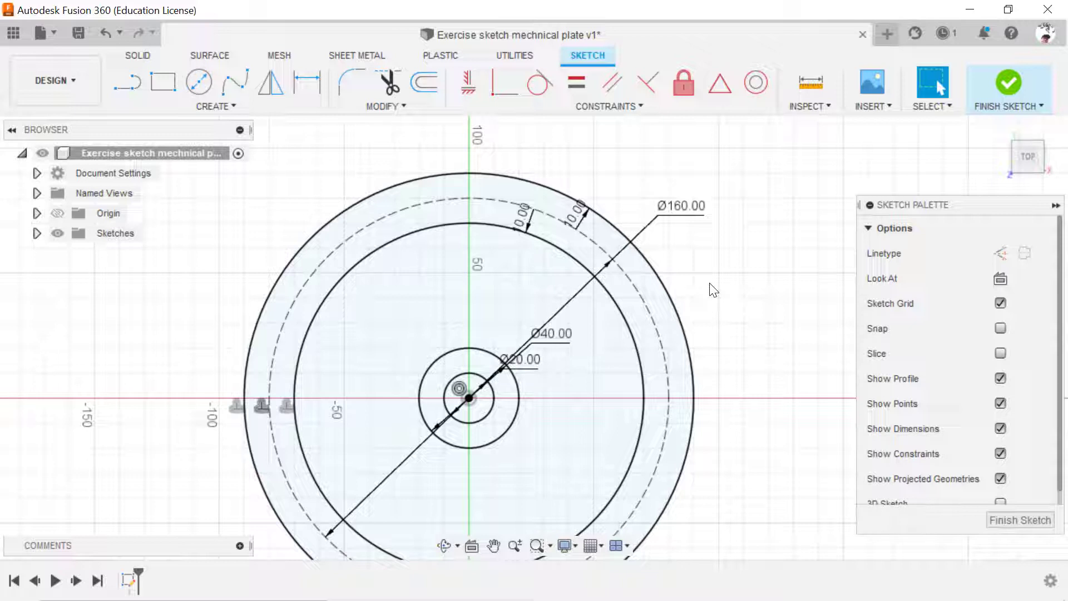
Draw a line from the origin diagonally up-right and make it construction geometry.
click(123, 90)
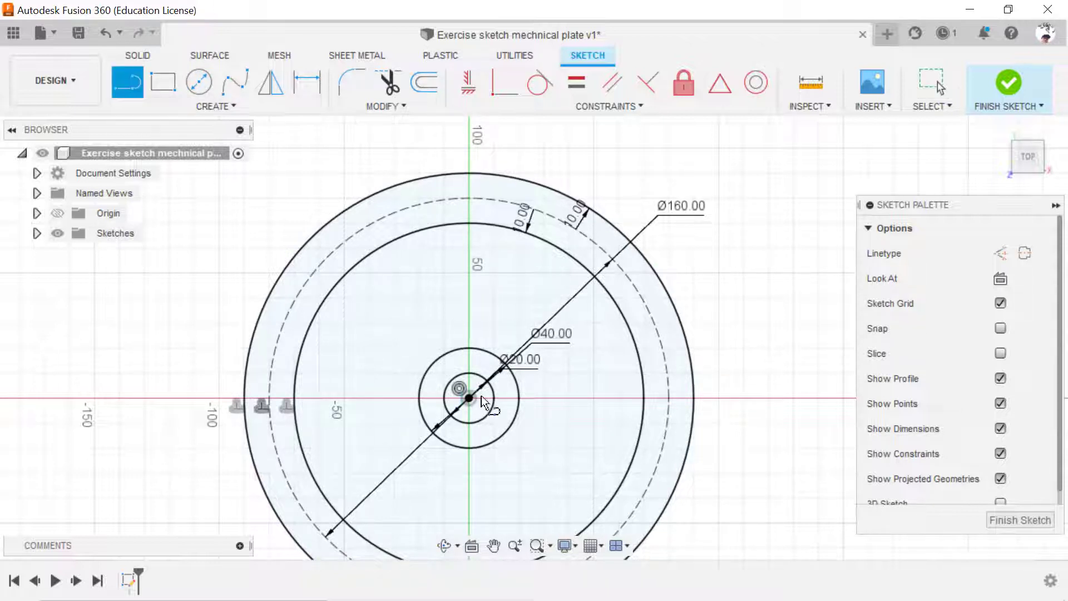
click(469, 398)
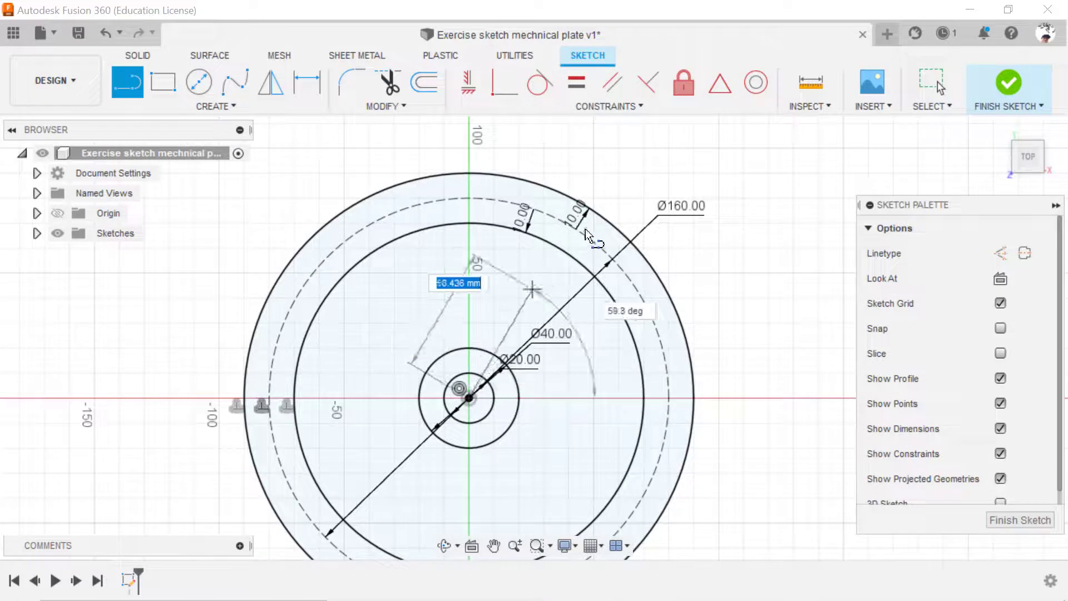
click(658, 171)
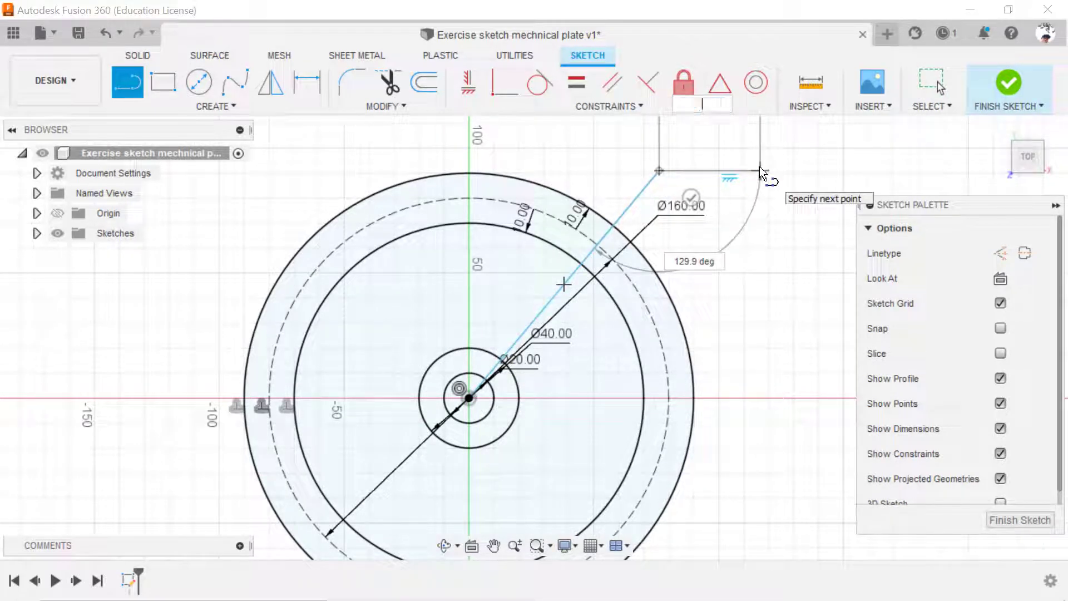
key(Escape)
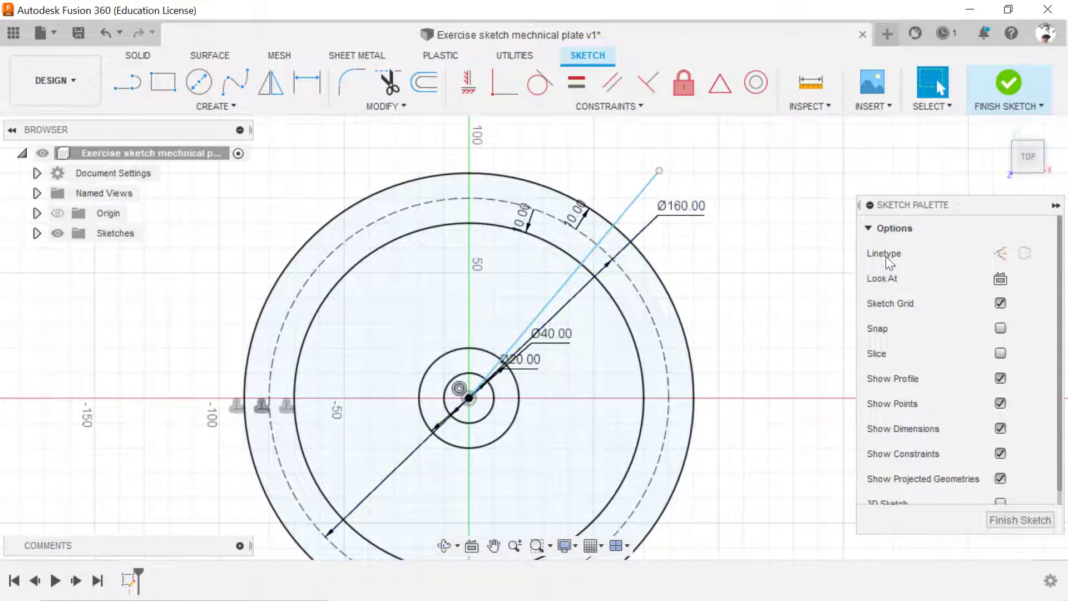
click(630, 225)
click(1000, 253)
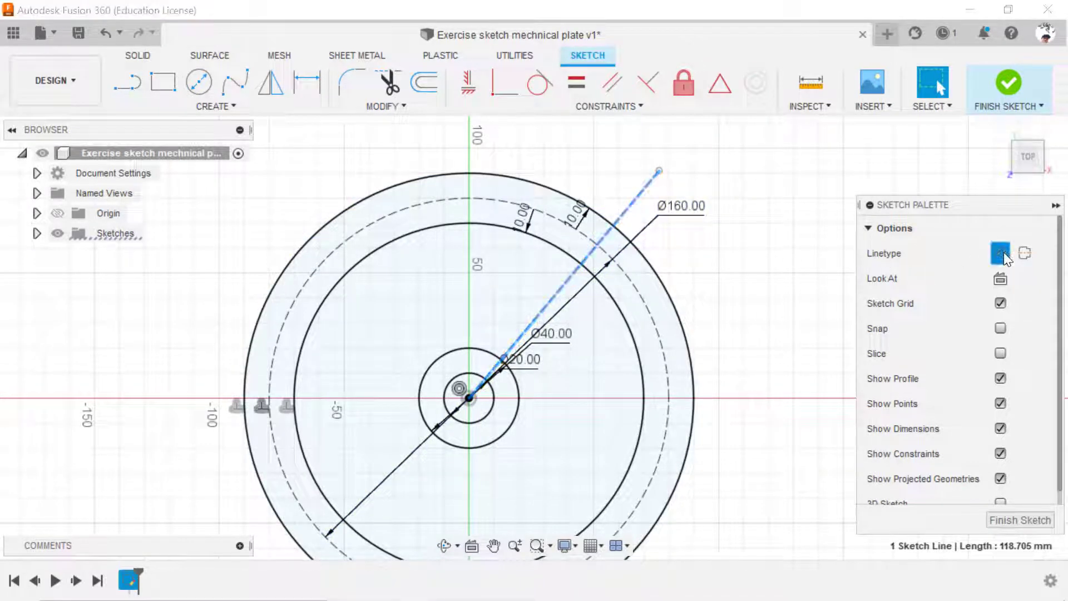
click(307, 82)
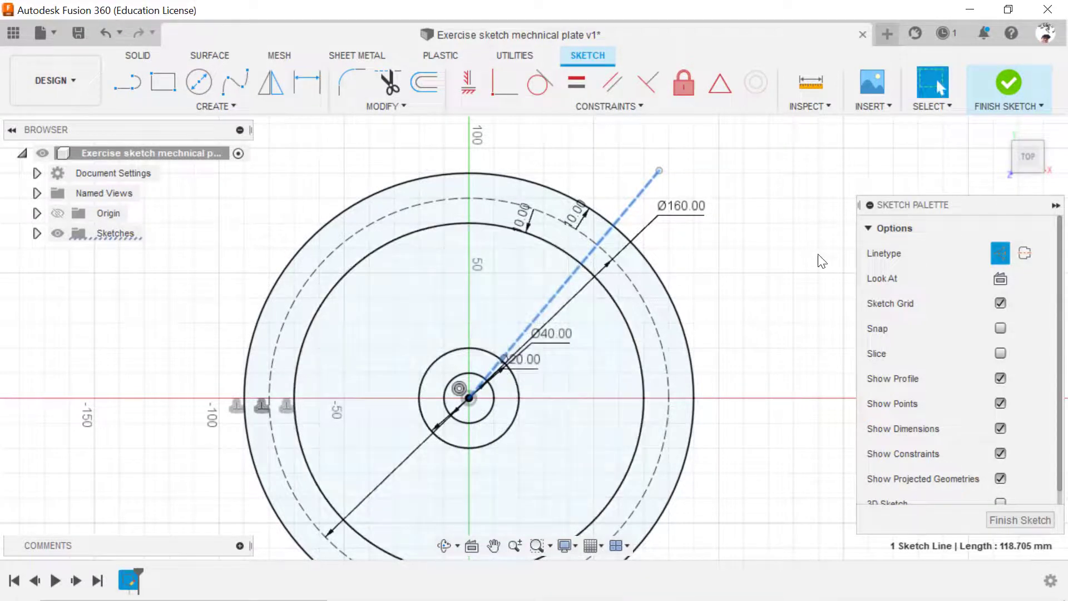
click(128, 82)
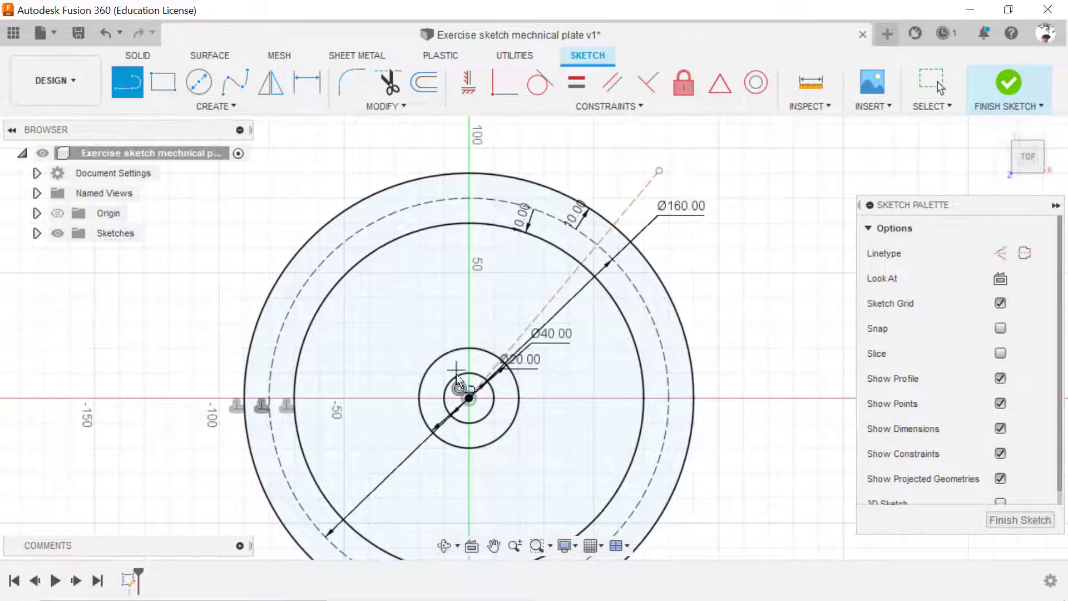
Draw a vertical construction line straight up from the origin.
click(469, 397)
click(470, 135)
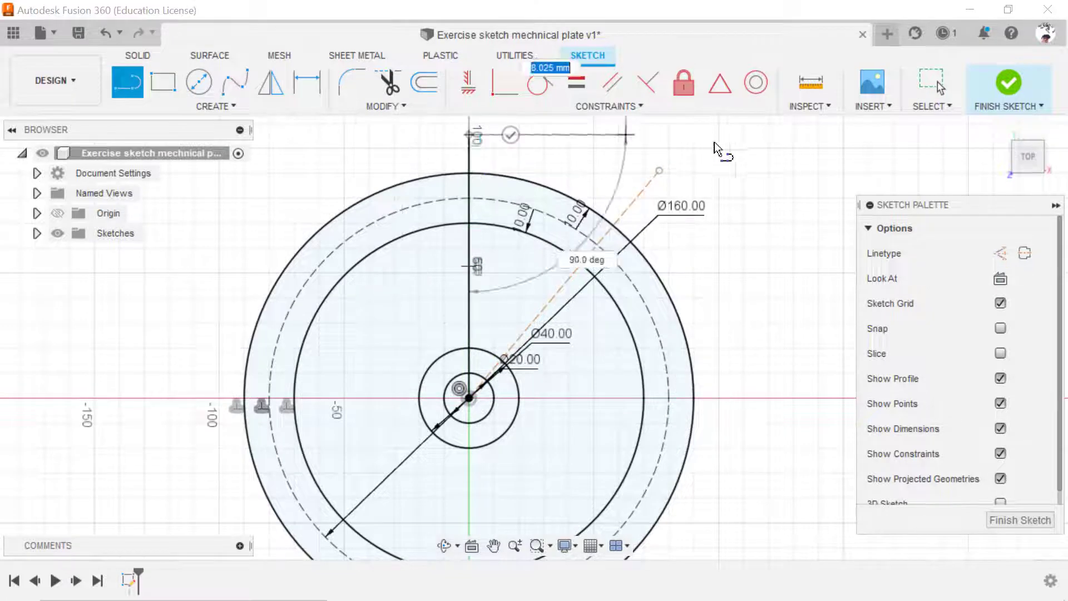
key(Escape)
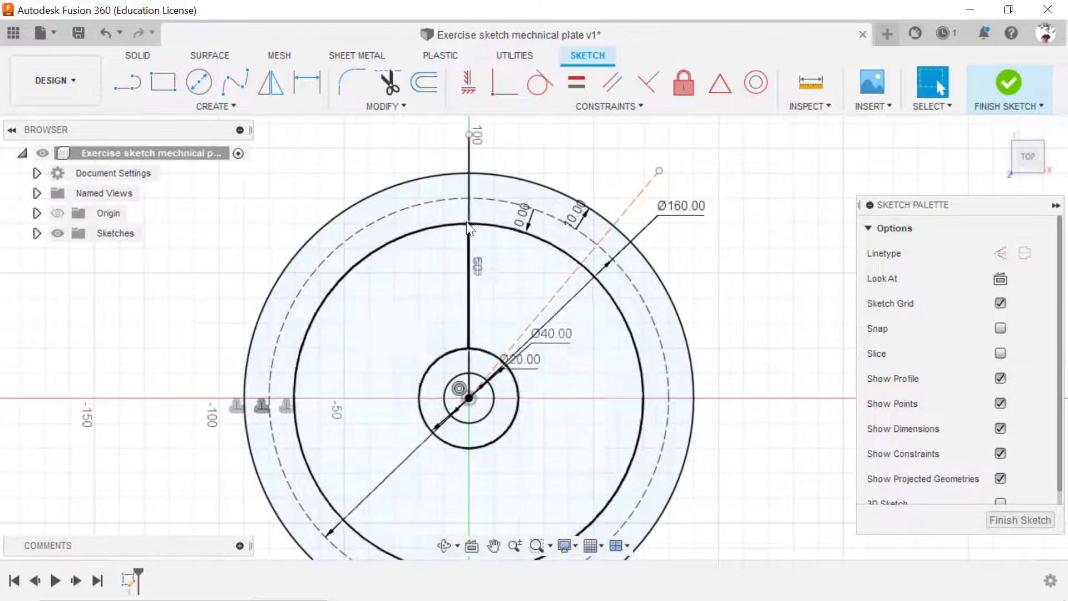
click(469, 162)
click(1005, 252)
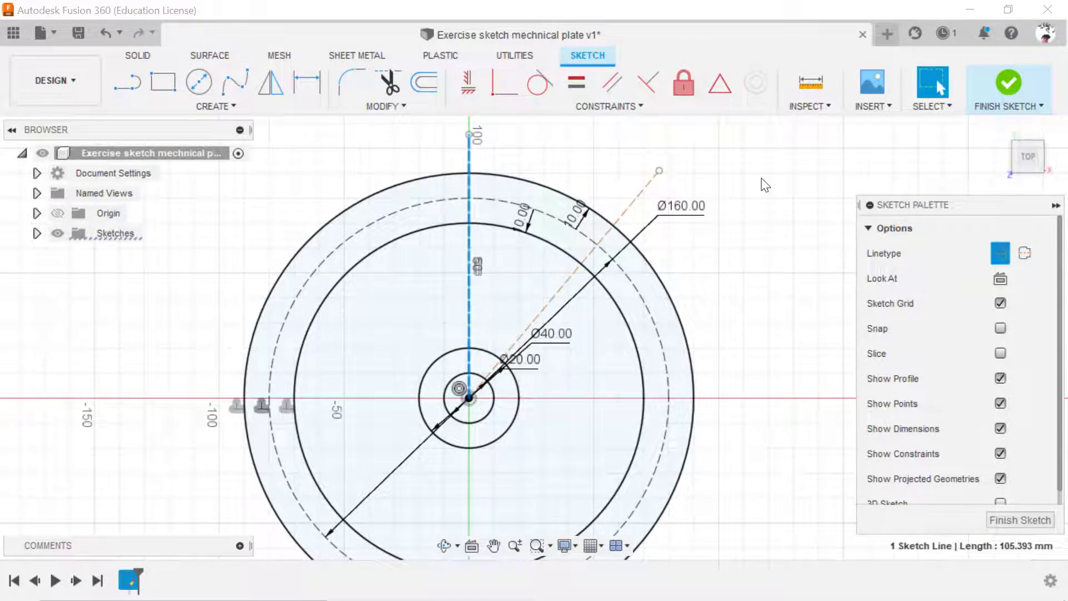
Dimension the angle between the vertical and diagonal lines as 30°.
click(306, 84)
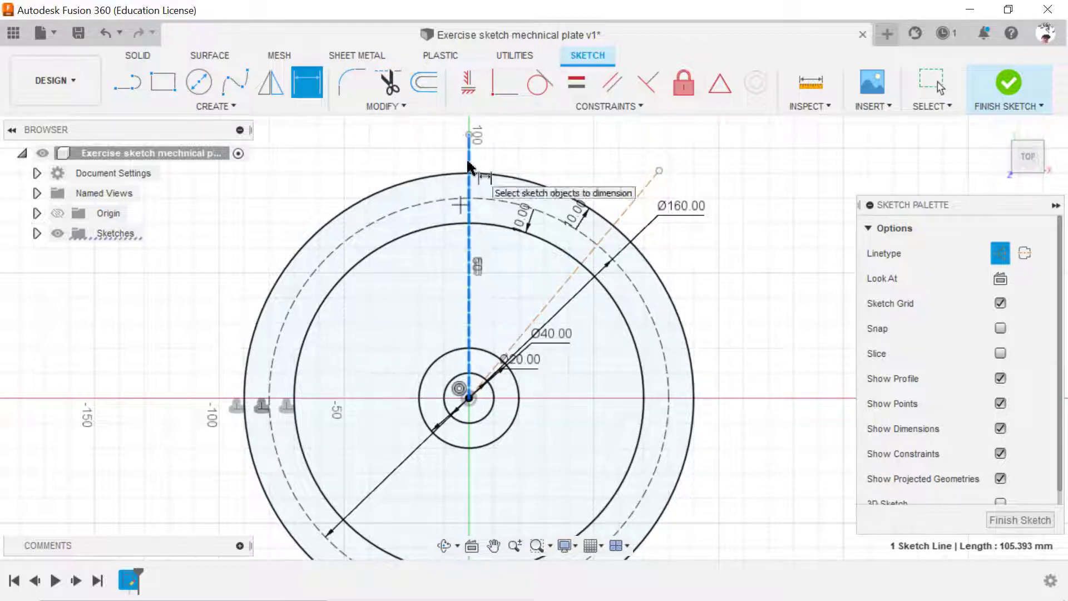
click(631, 206)
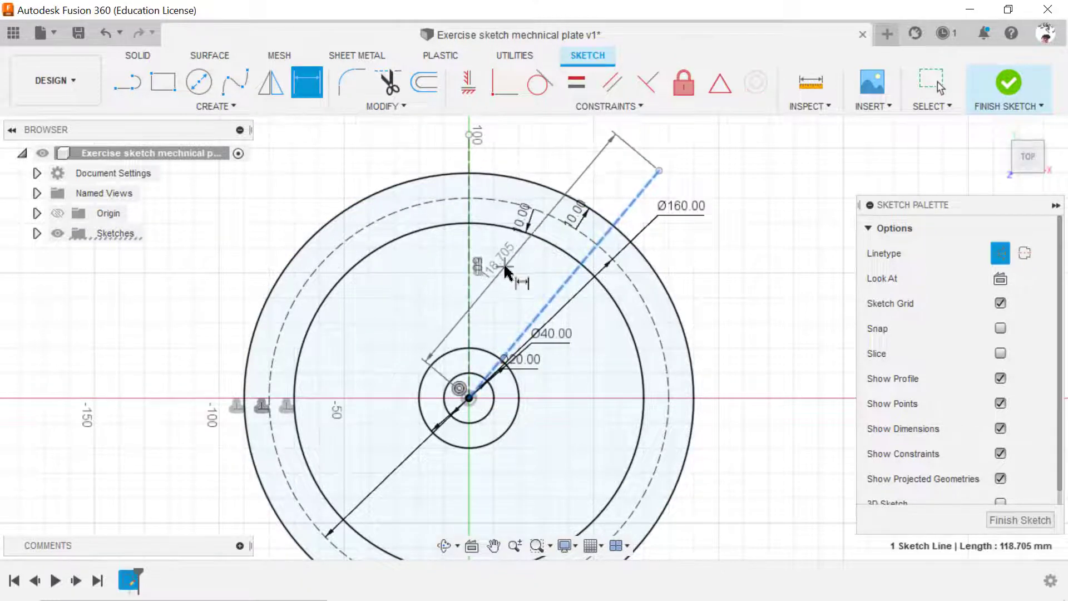
key(Escape)
key(d)
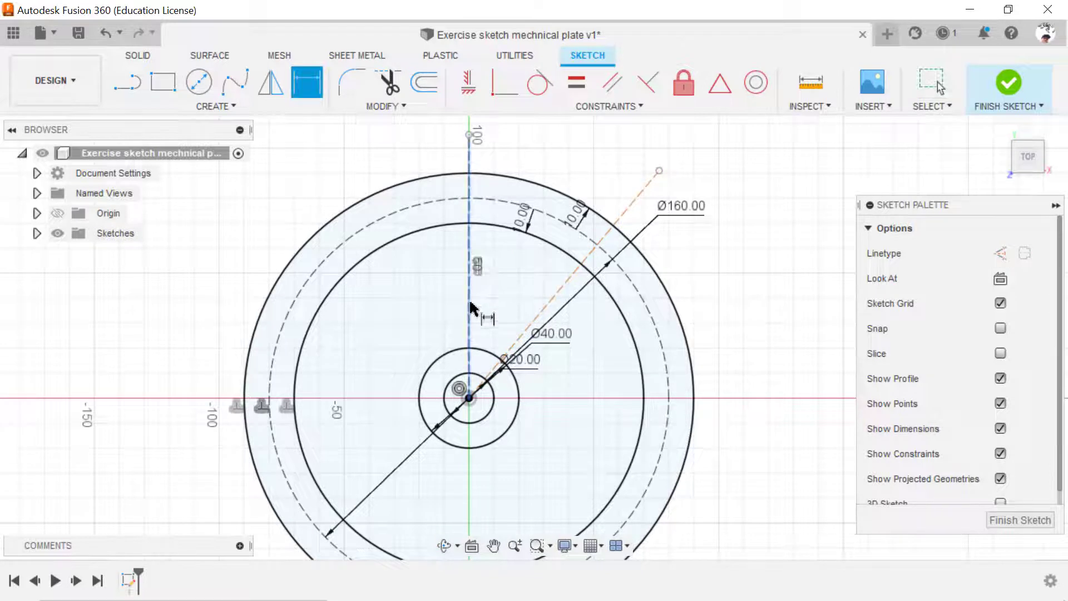
click(470, 305)
click(547, 308)
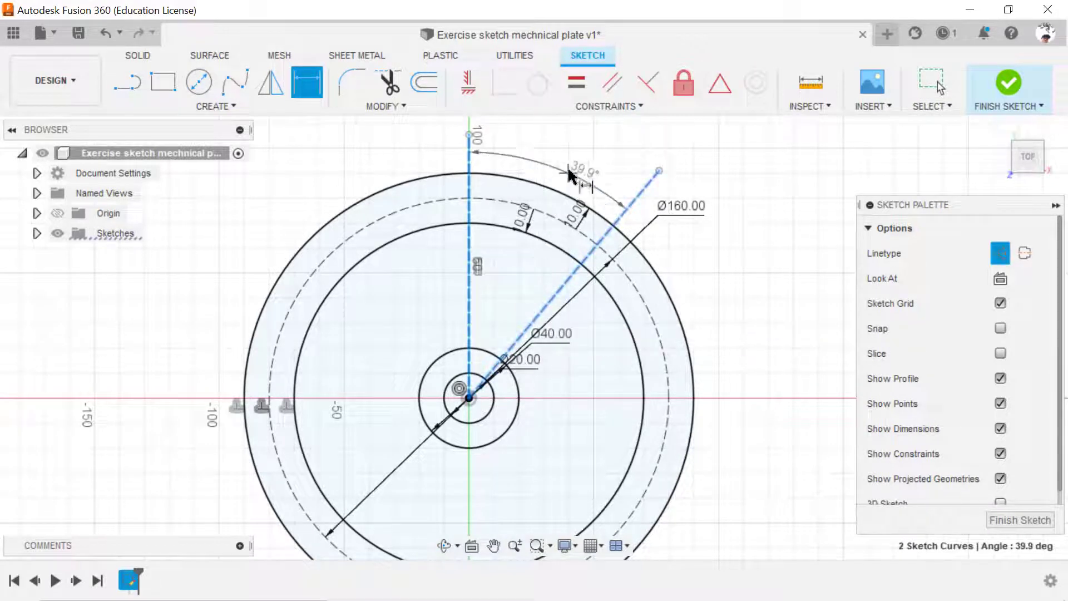
click(573, 168)
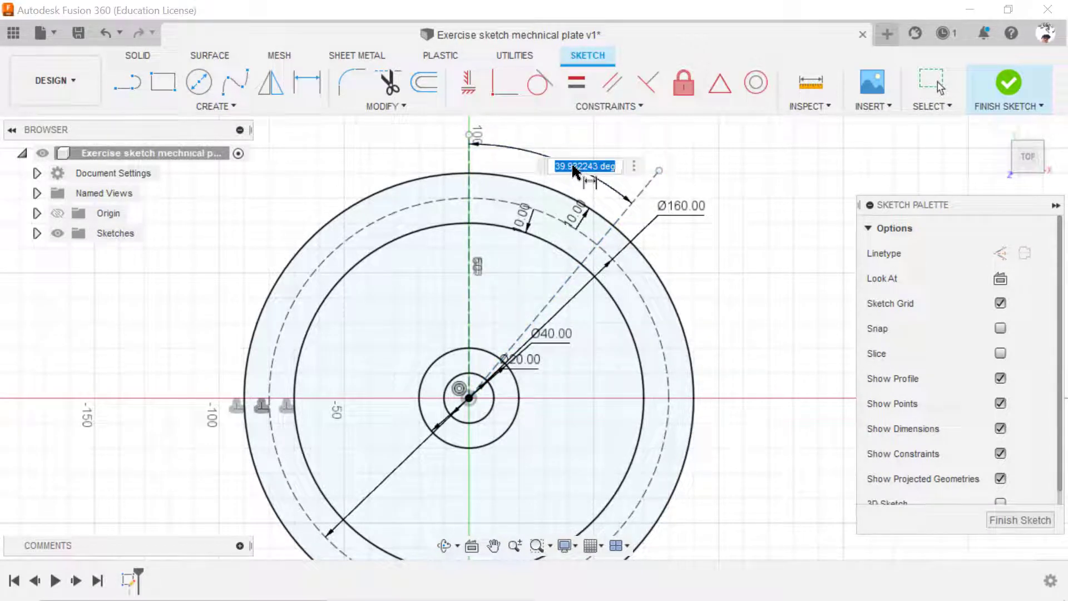
text(30)
key(Return)
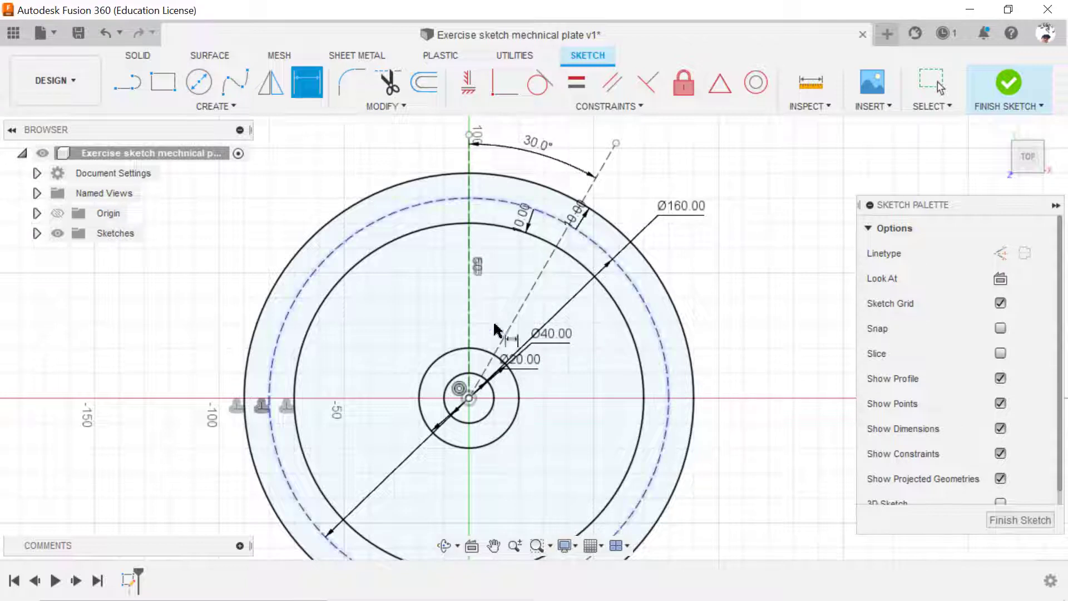
click(129, 82)
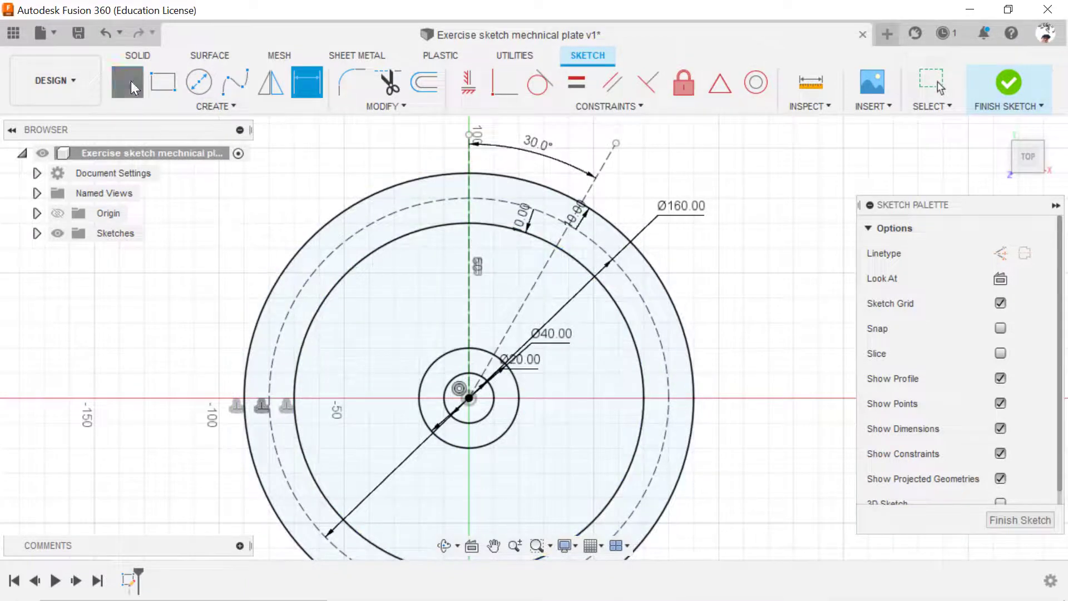
Draw a line from the hub centre up and to the left and make it construction geometry.
click(467, 399)
click(329, 165)
key(Escape)
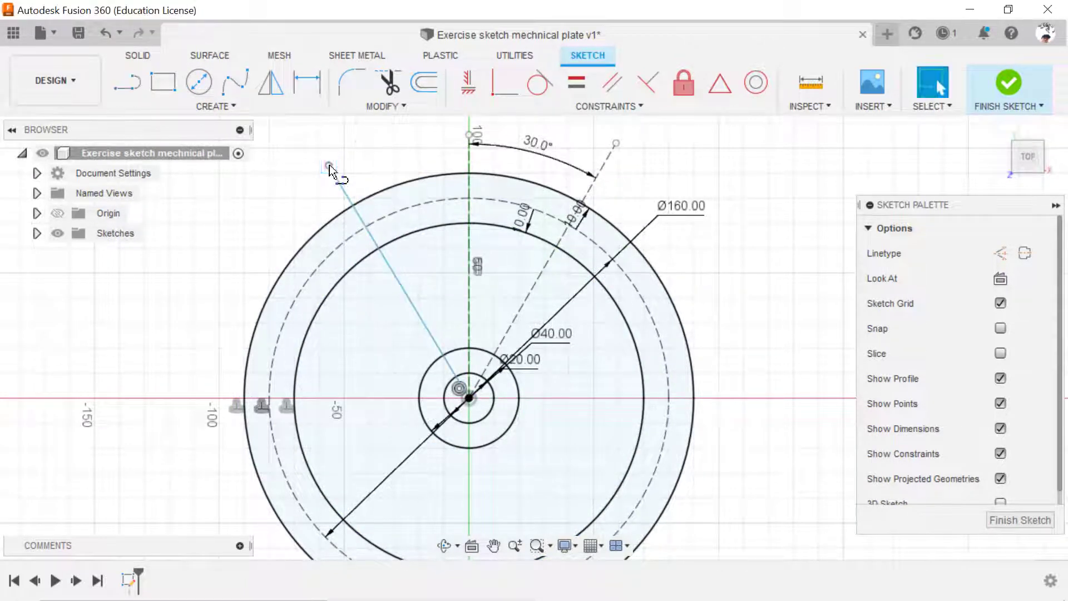
click(367, 229)
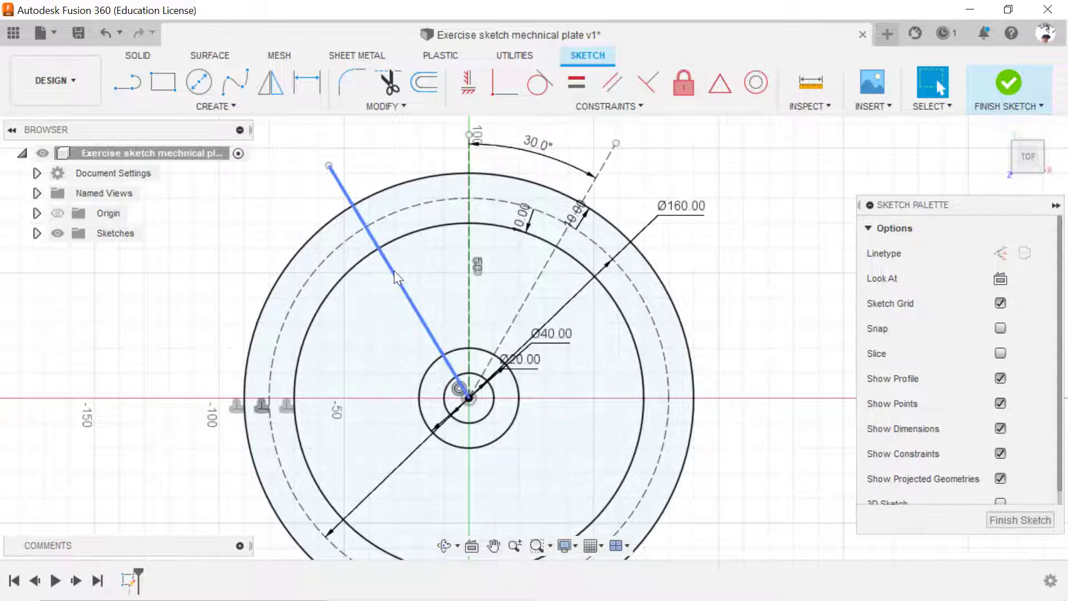
click(1001, 255)
key(Escape)
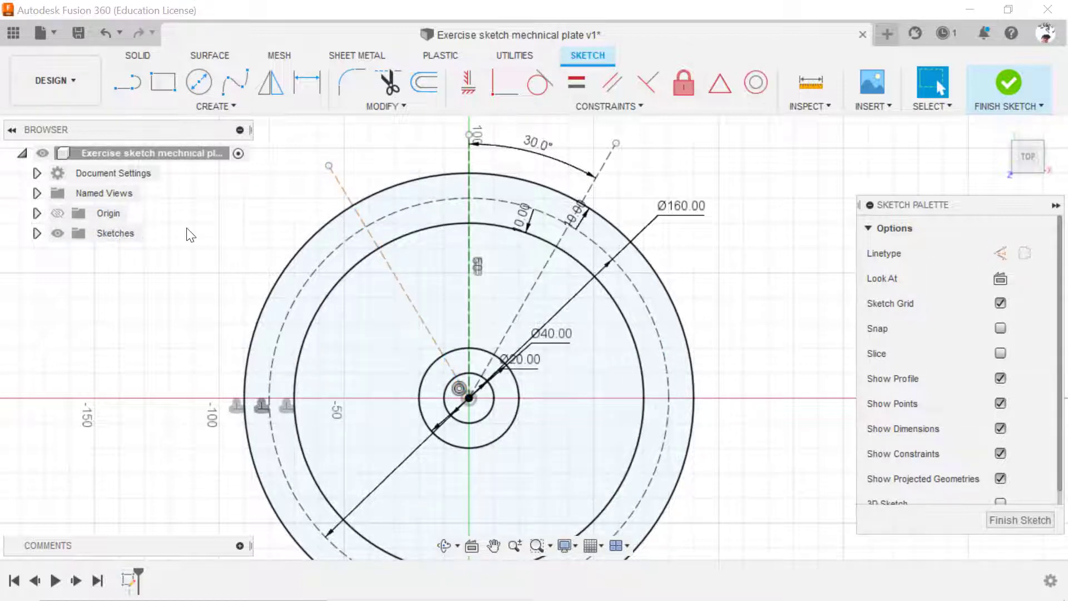
Dimension the up-left construction line at 20° from the vertical line.
click(128, 82)
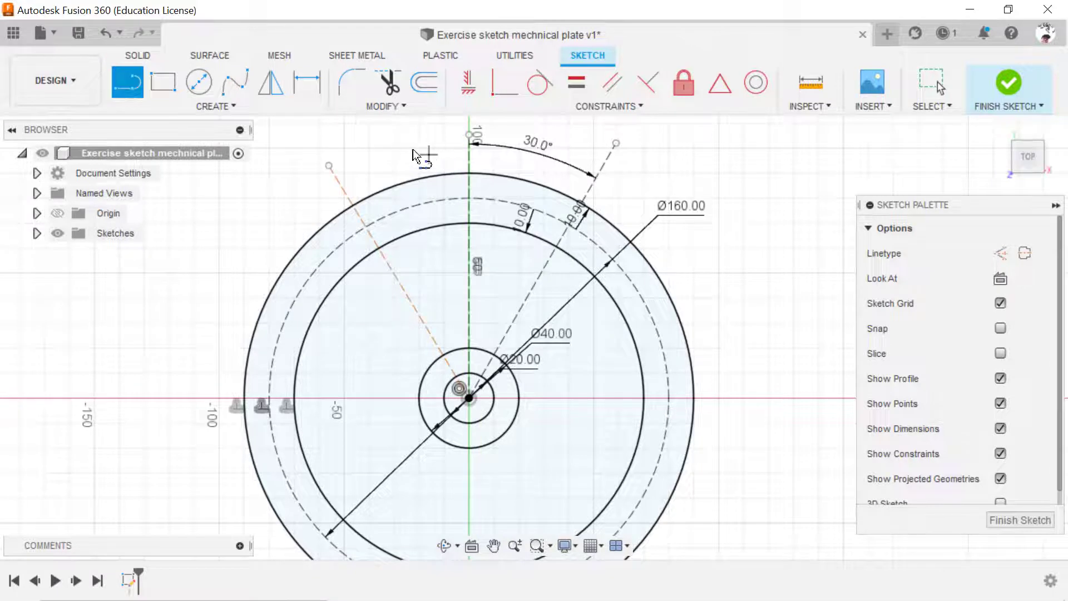
key(d)
click(351, 191)
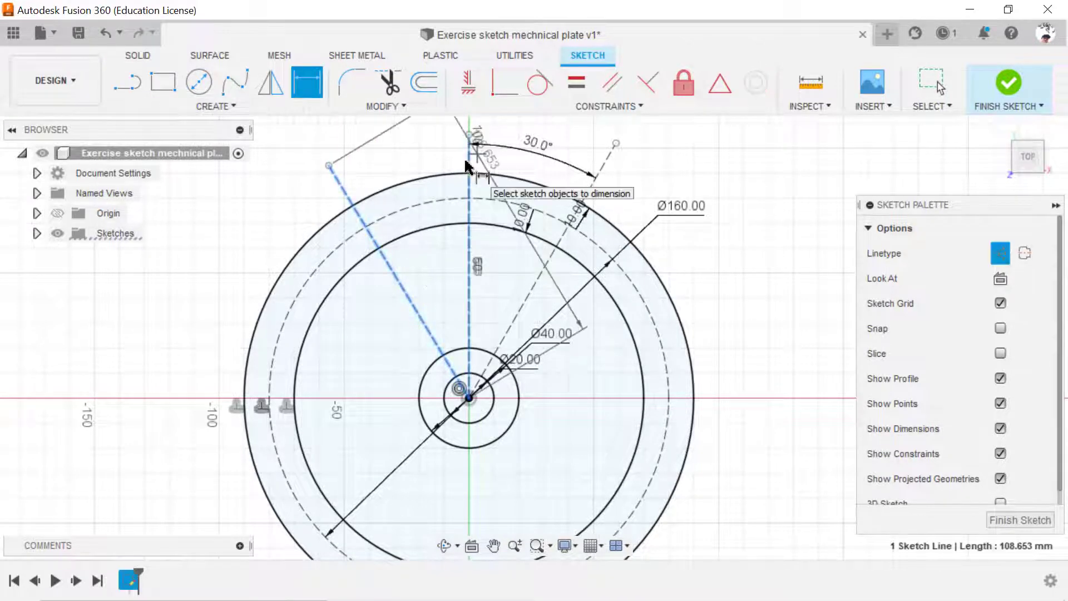
click(469, 162)
click(385, 153)
text(20)
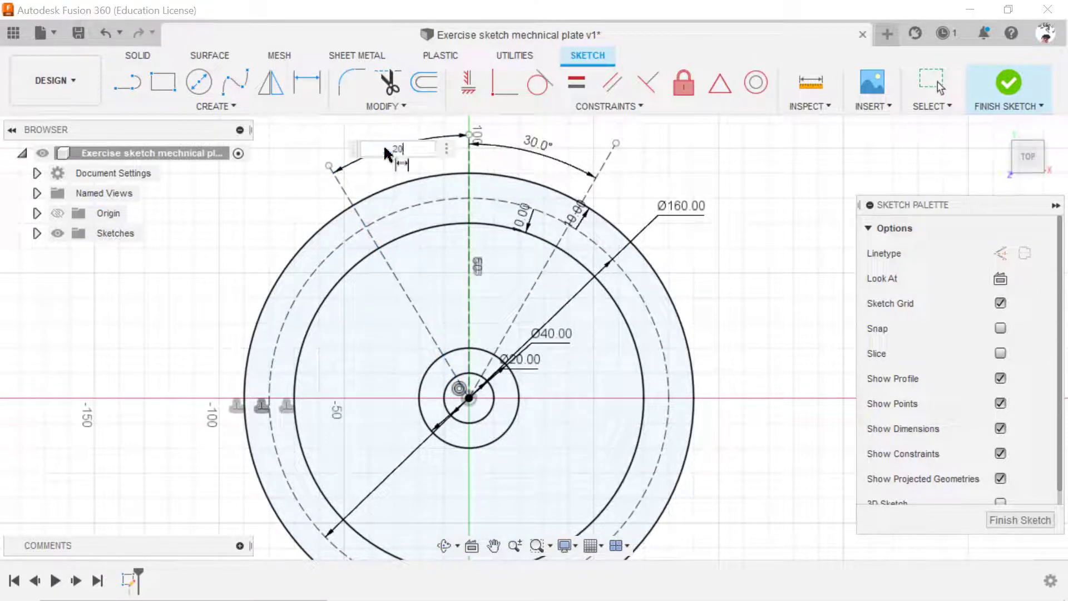
key(Return)
click(493, 545)
drag(538, 384, 535, 432)
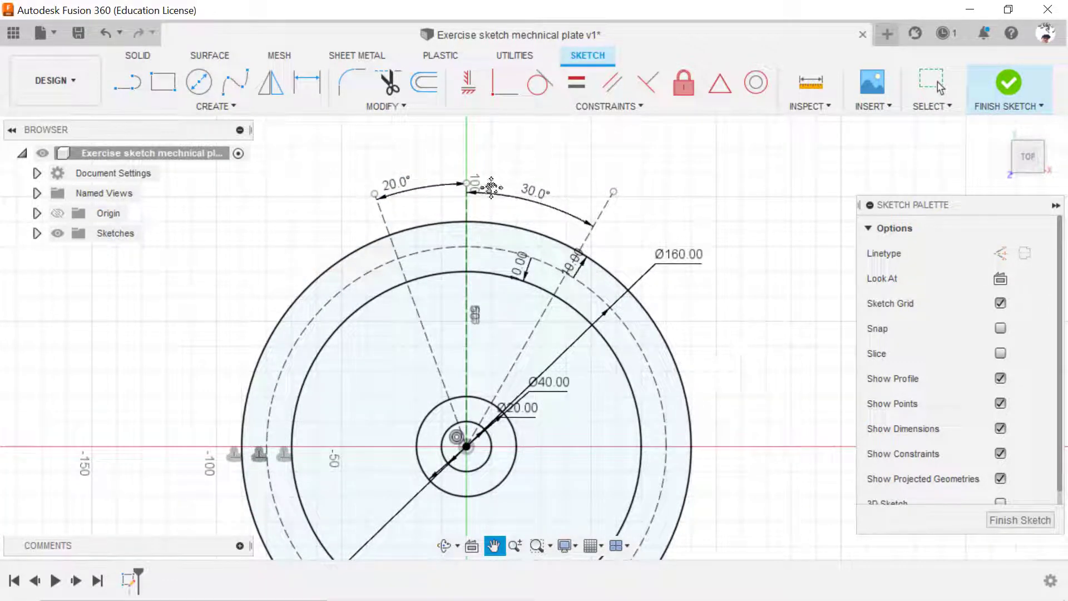
Trim the inner and outer circles back to the slot arcs between the construction lines.
click(388, 82)
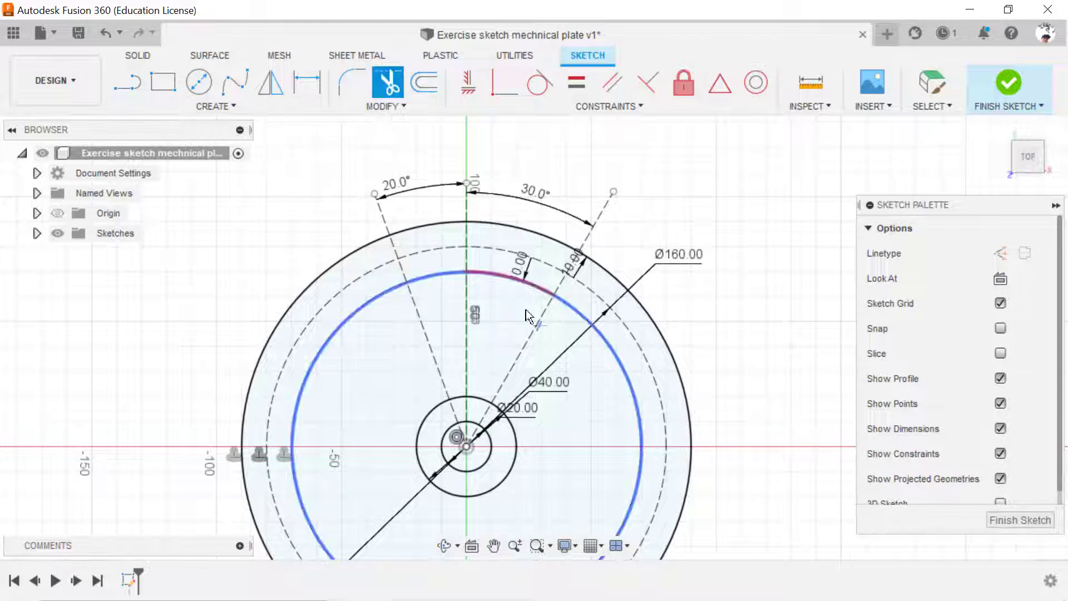
click(590, 324)
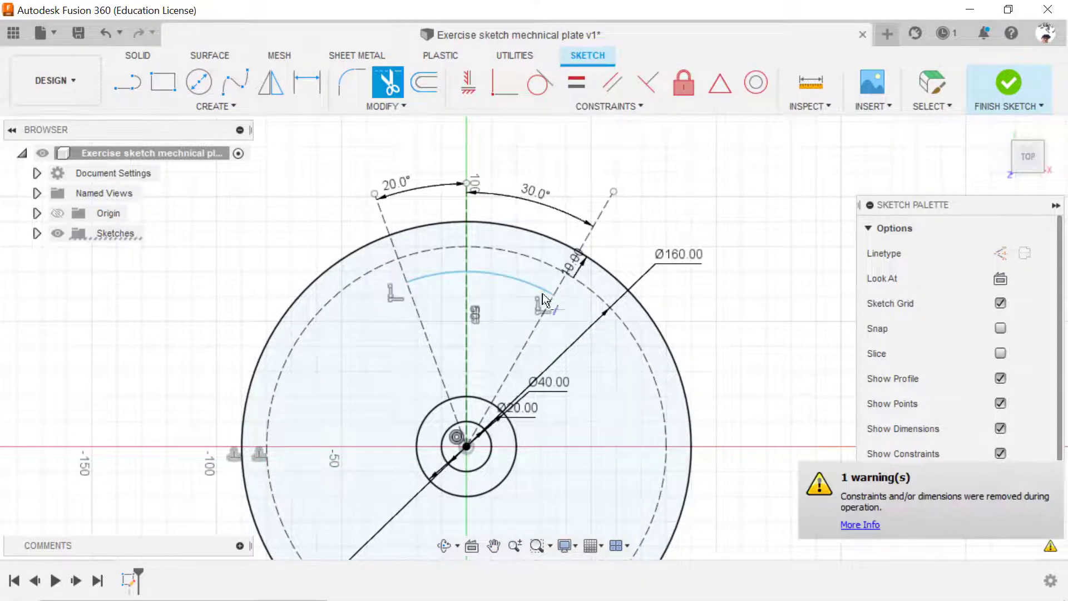
click(601, 265)
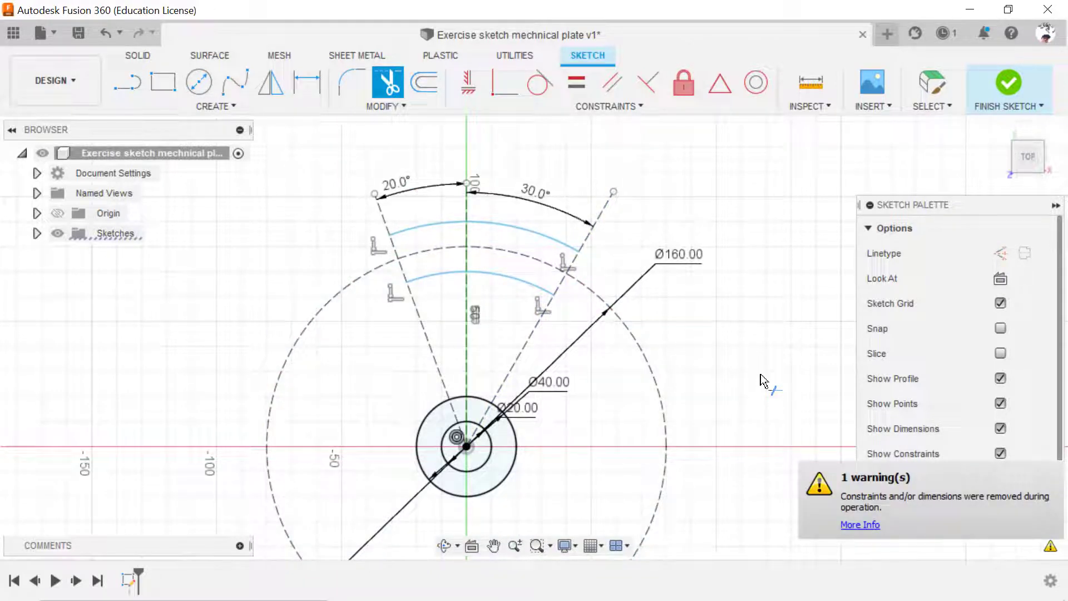
Dimension the outer slot arc to R90 and the inner slot arc to R70.
click(310, 85)
click(548, 244)
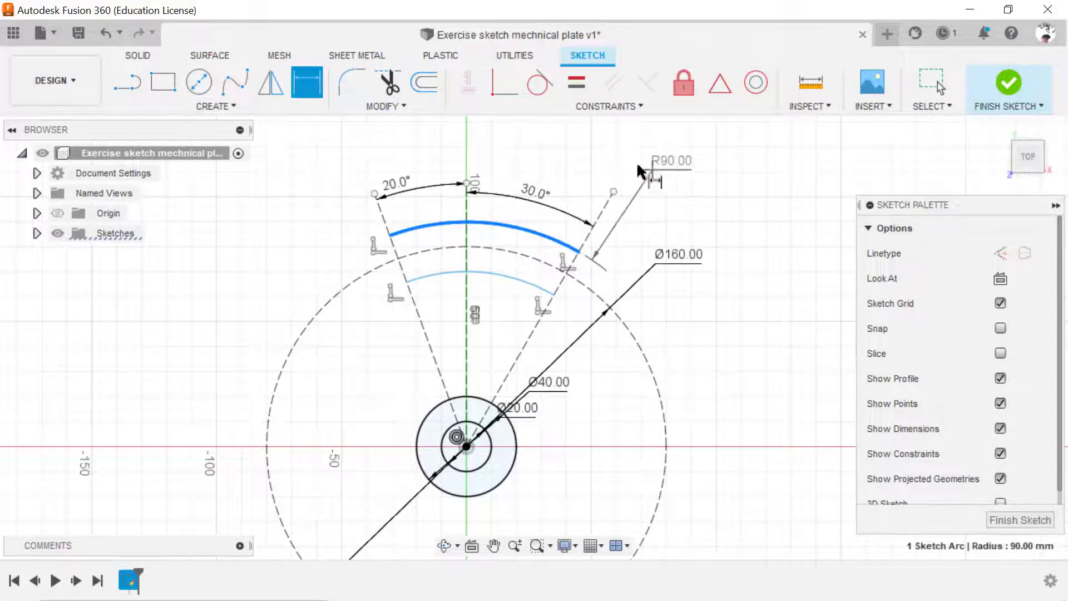
click(608, 158)
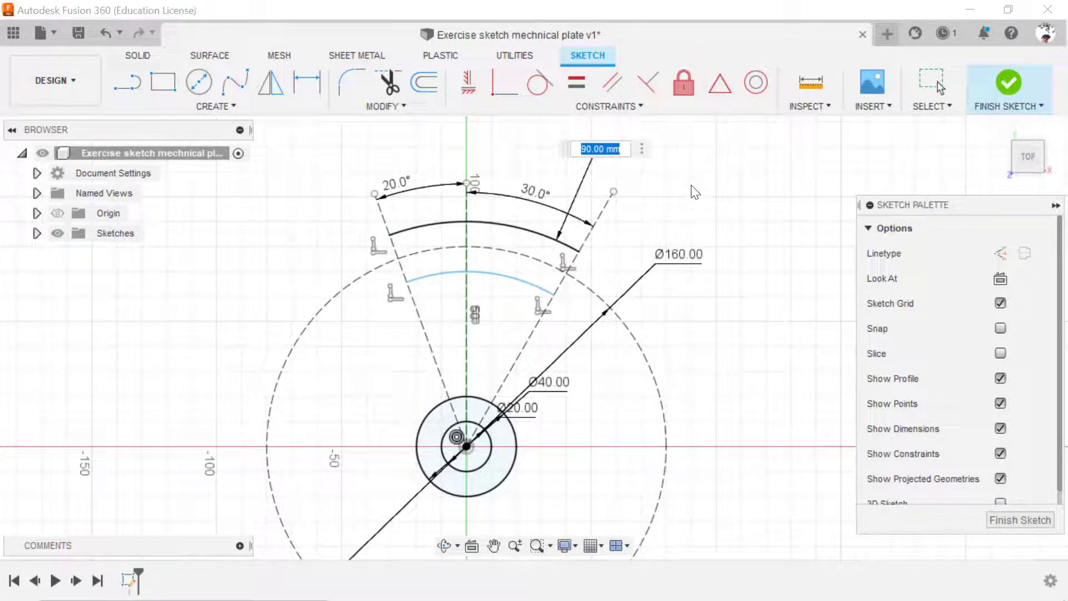
key(Return)
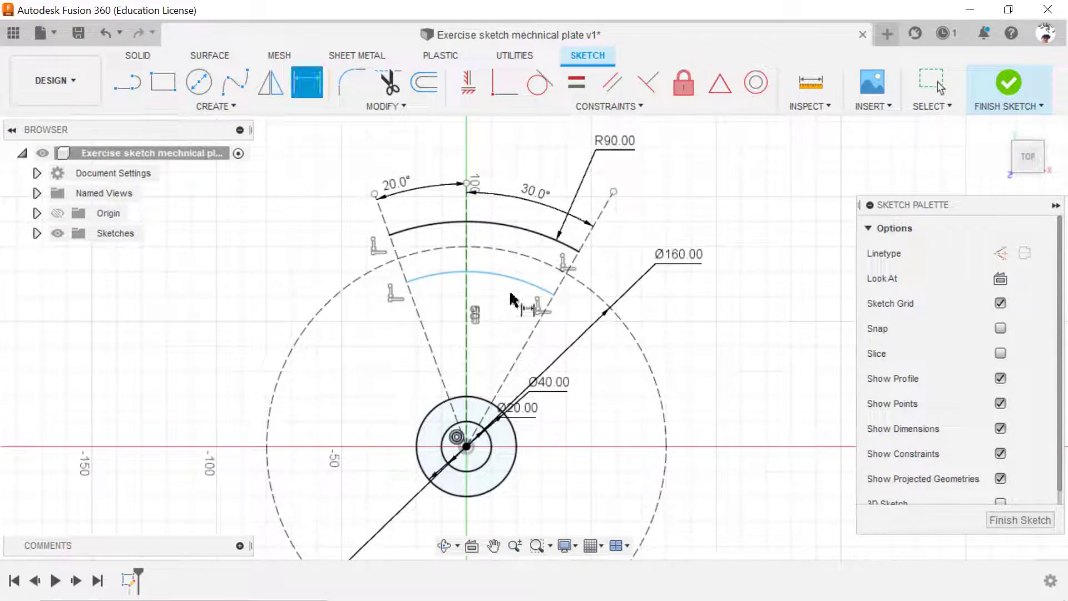
click(476, 272)
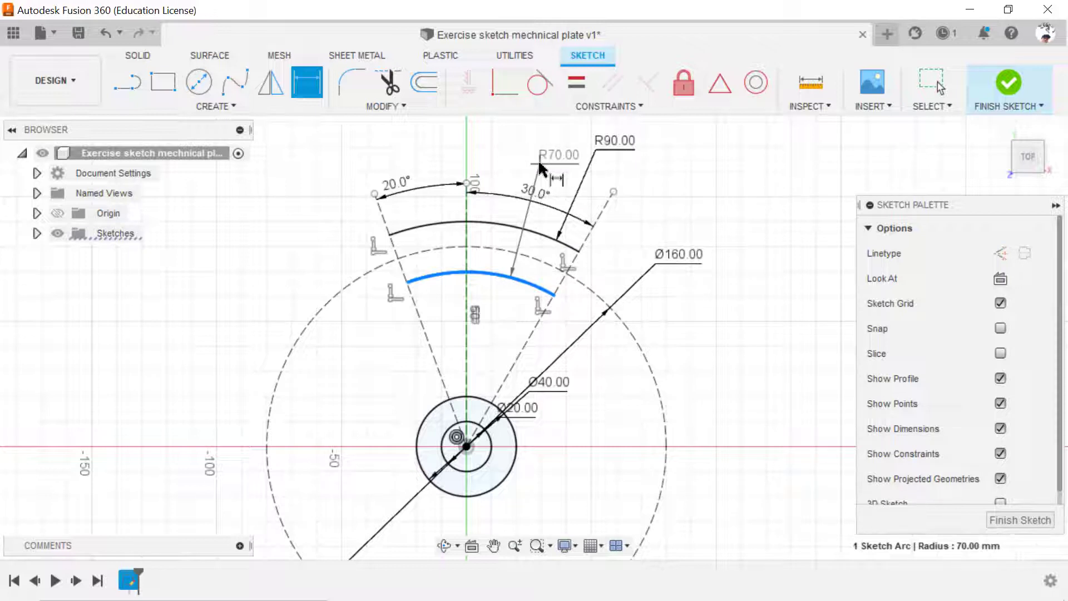
click(542, 164)
key(Return)
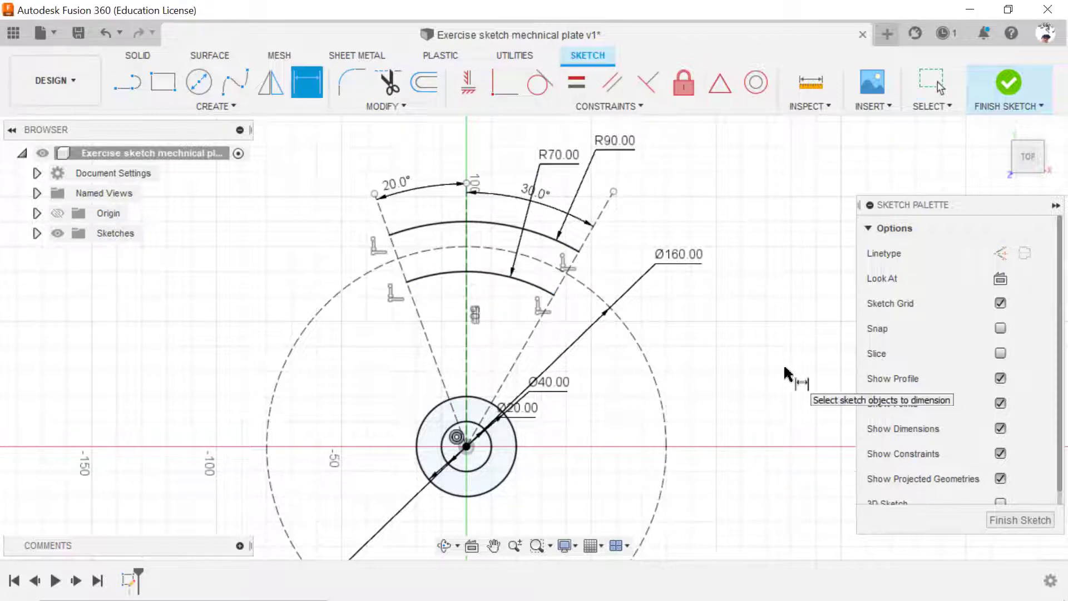
Cap the right slot end with a 3-point arc dimensioned to R10.
click(198, 100)
mouse_move(137, 179)
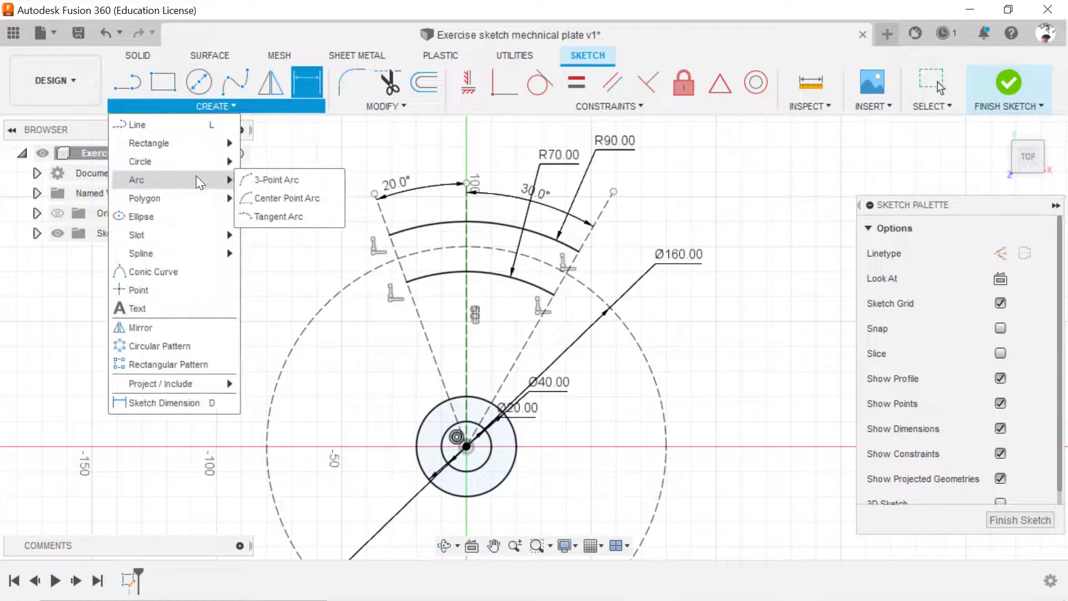
click(267, 196)
click(553, 291)
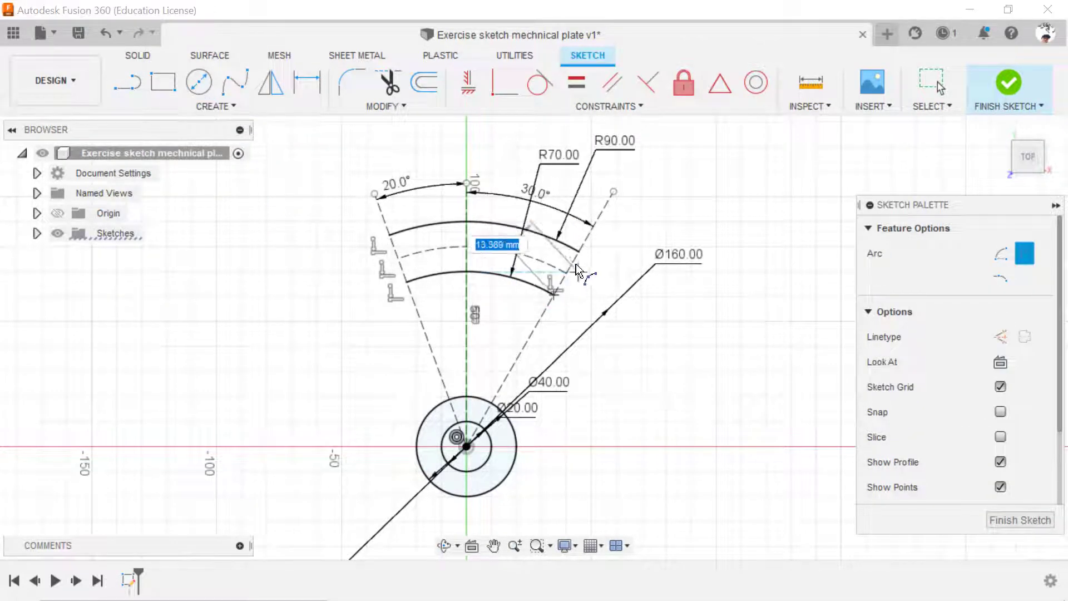
click(579, 251)
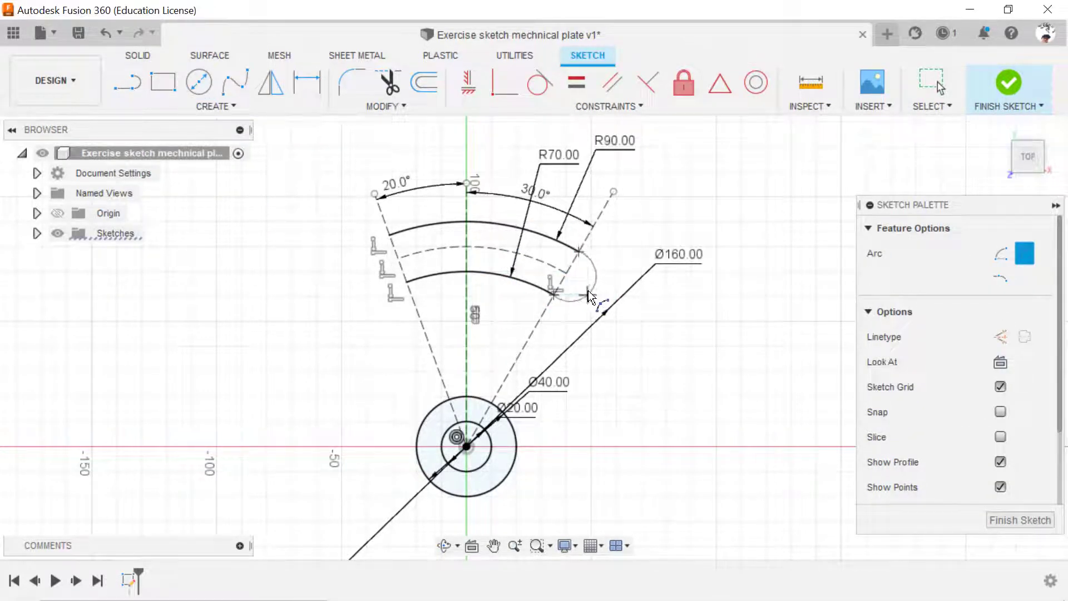
click(588, 290)
key(Escape)
click(306, 82)
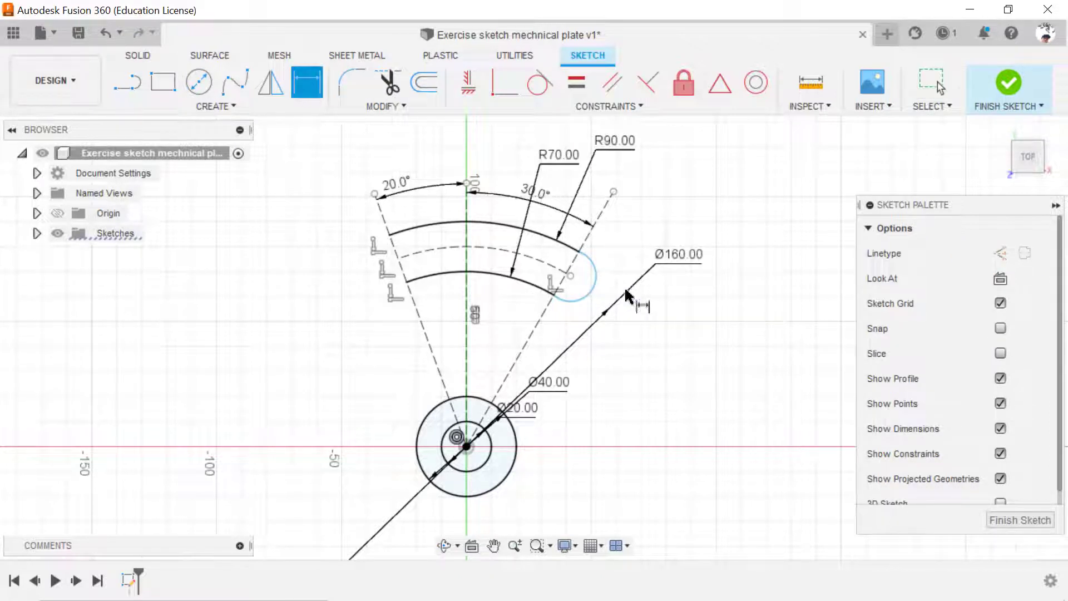
click(595, 276)
click(644, 228)
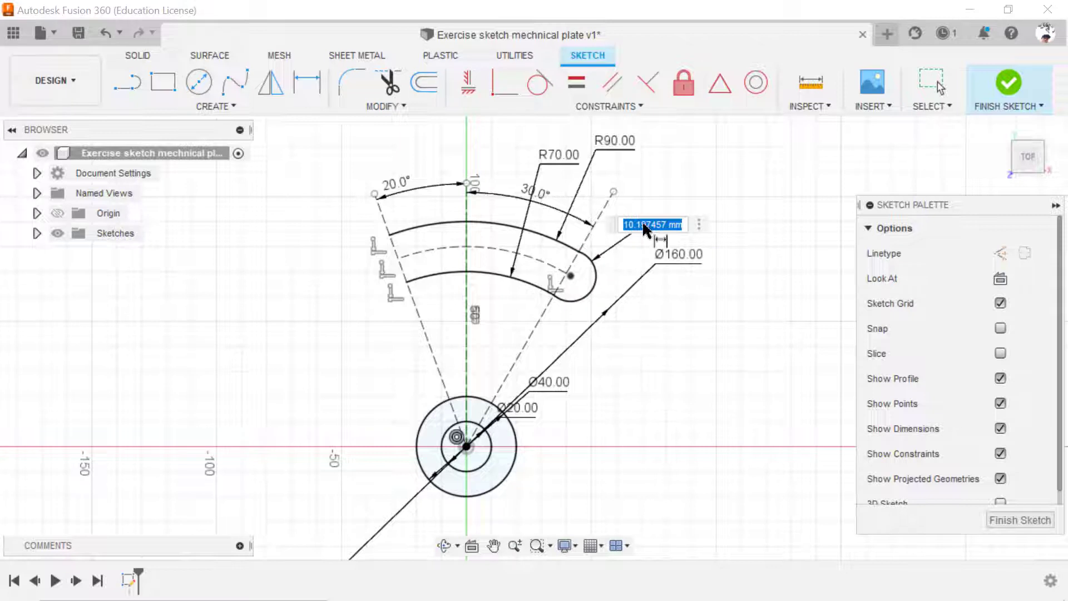
text(10)
key(Return)
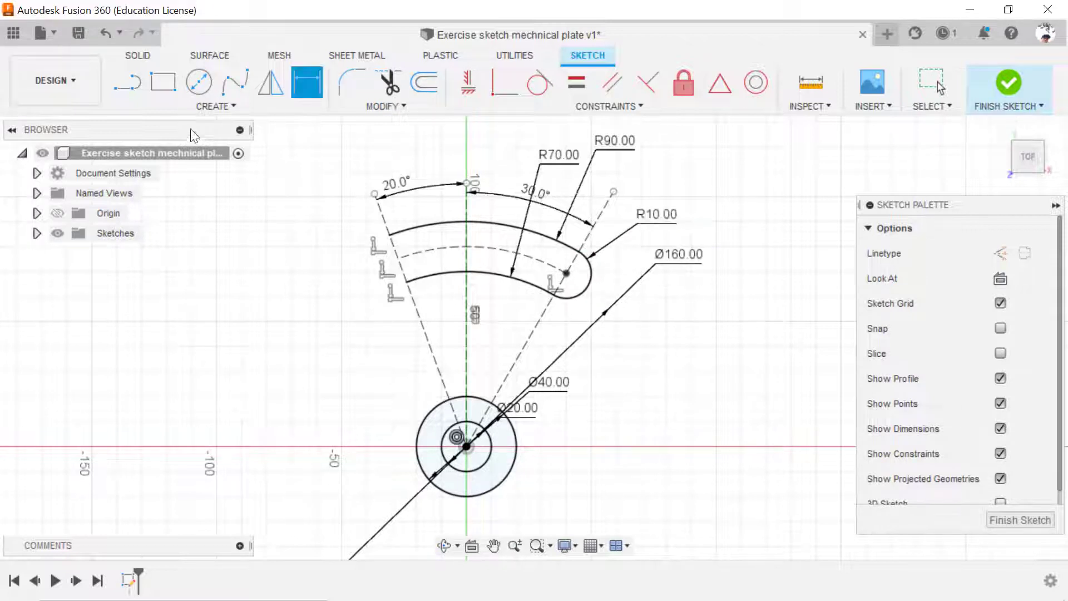
Cap the left slot end with a 3-point arc dimensioned to R10.
click(215, 106)
mouse_move(135, 179)
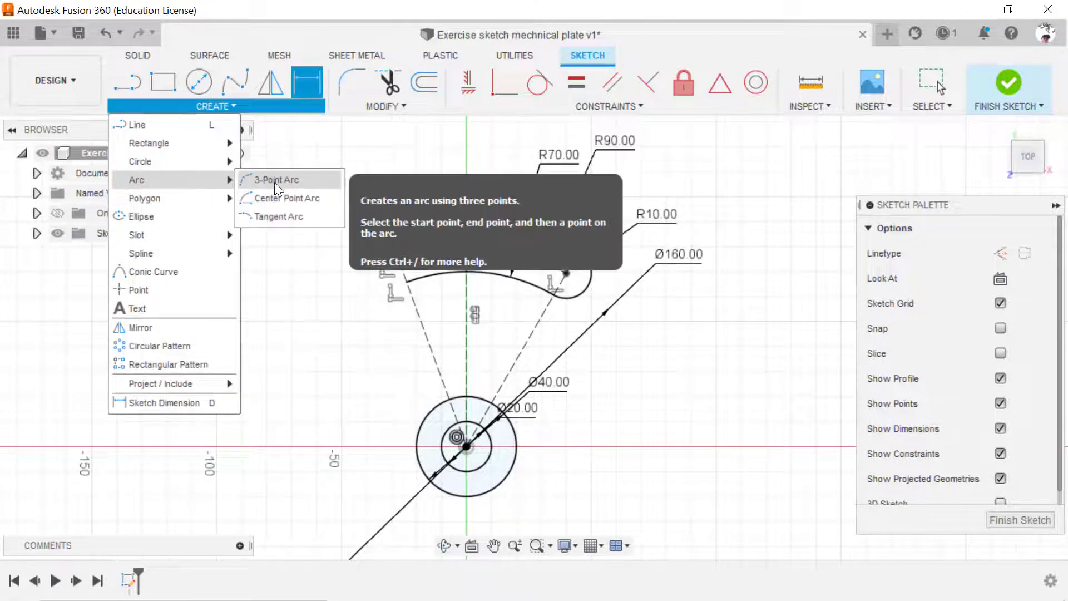
click(276, 180)
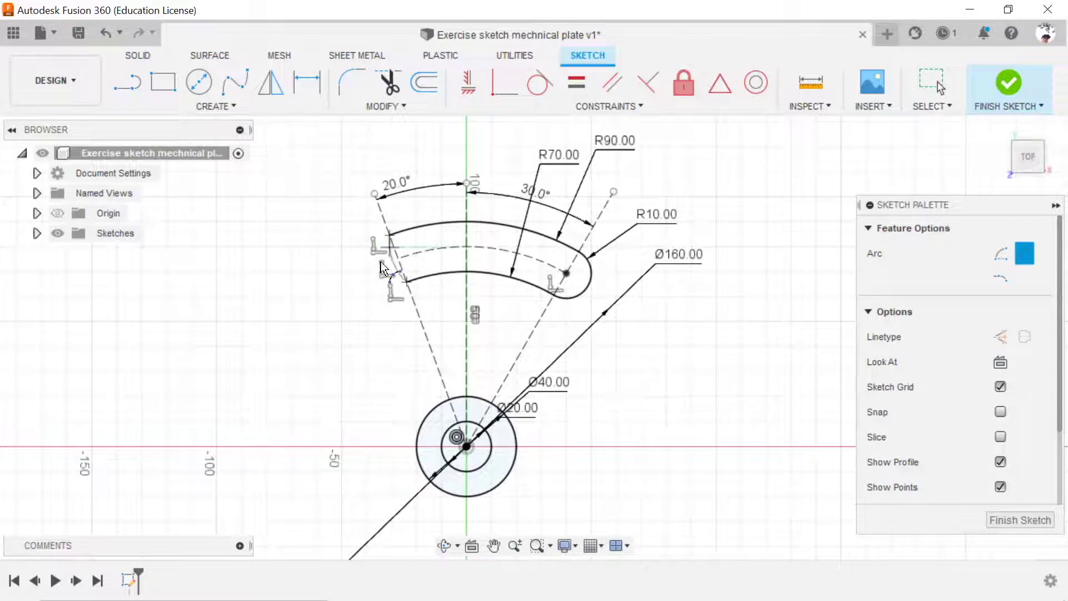
click(389, 234)
click(405, 281)
click(361, 261)
key(Escape)
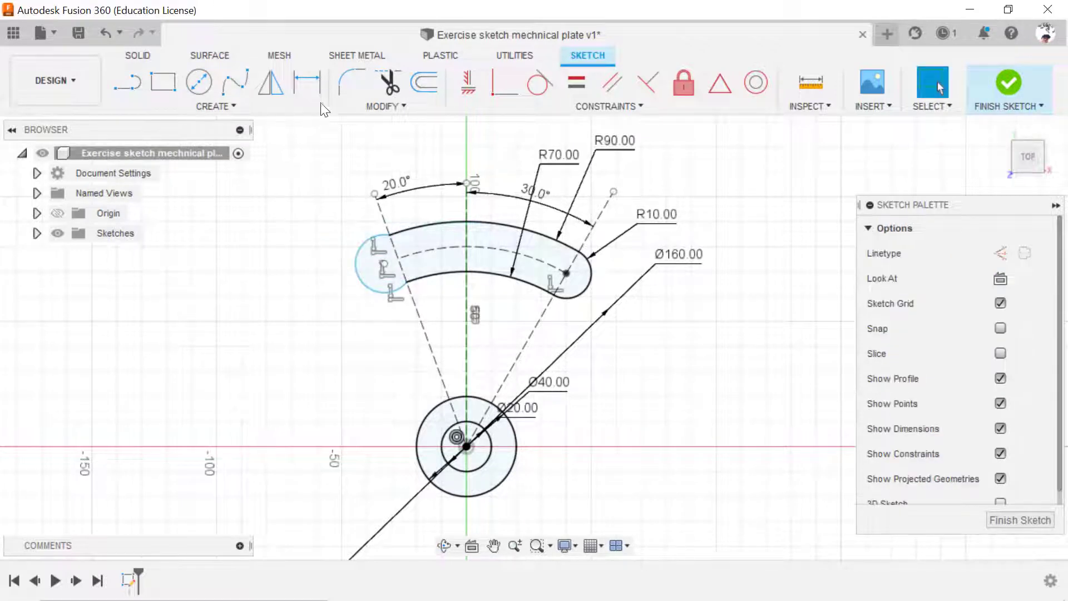
key(d)
click(359, 279)
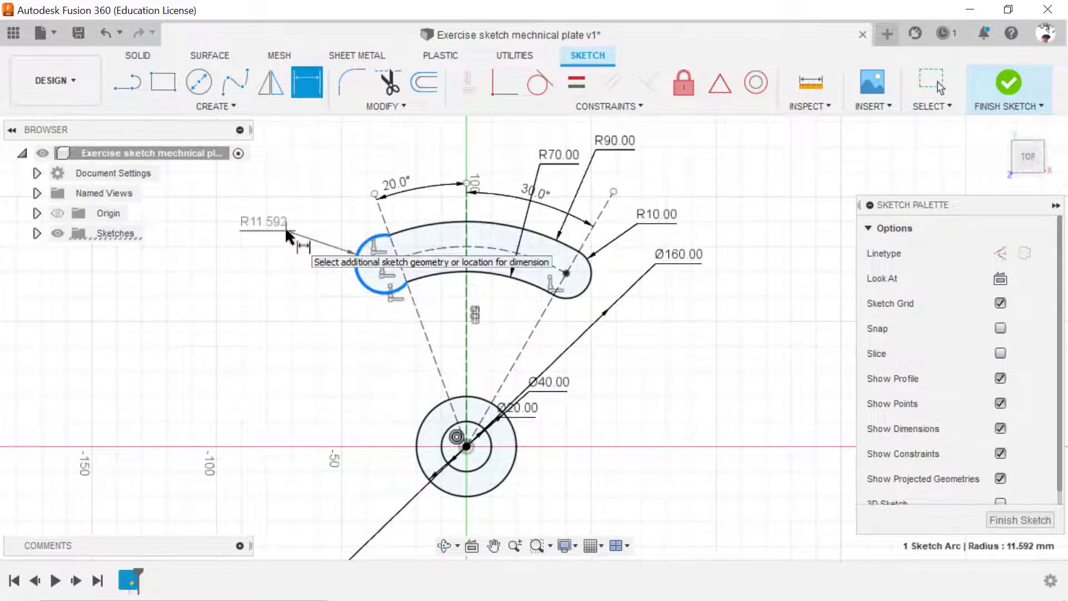
click(287, 237)
text(10)
key(Return)
key(Escape)
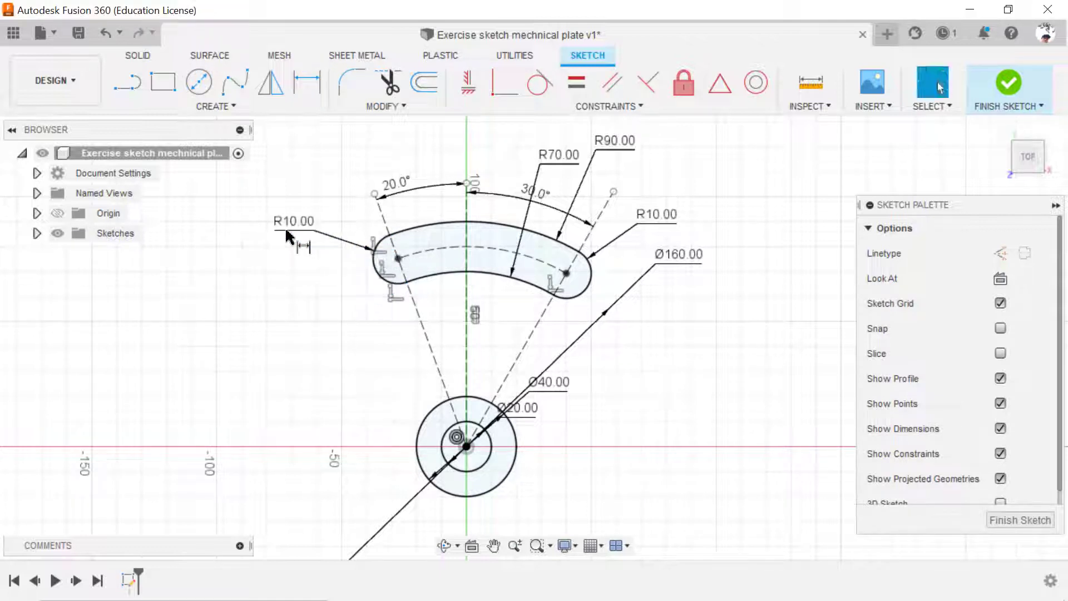
key(d)
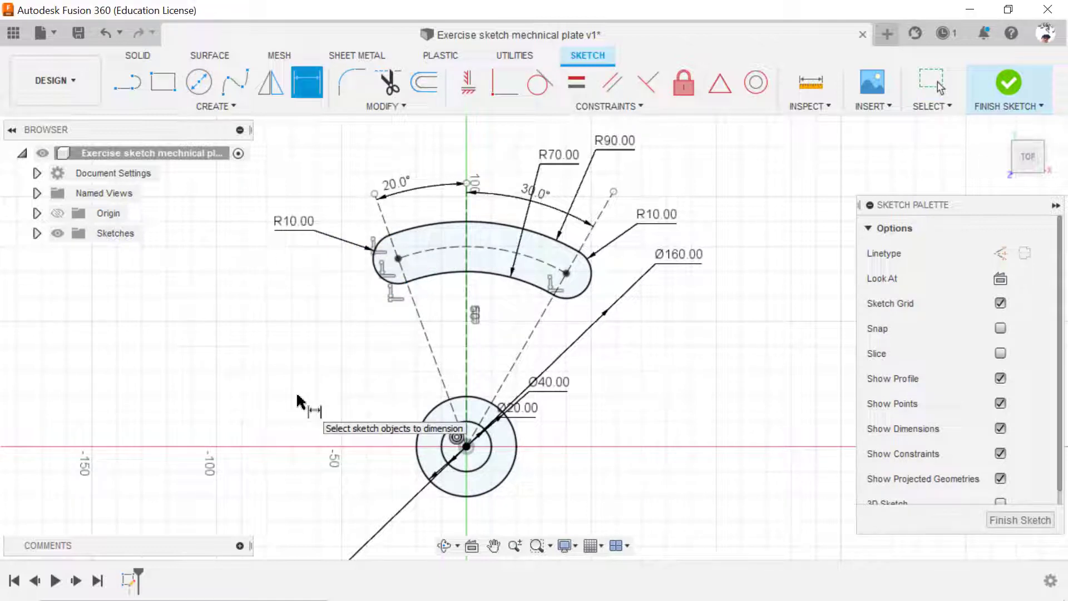
Offset the closed slot outline 10 mm outward.
key(o)
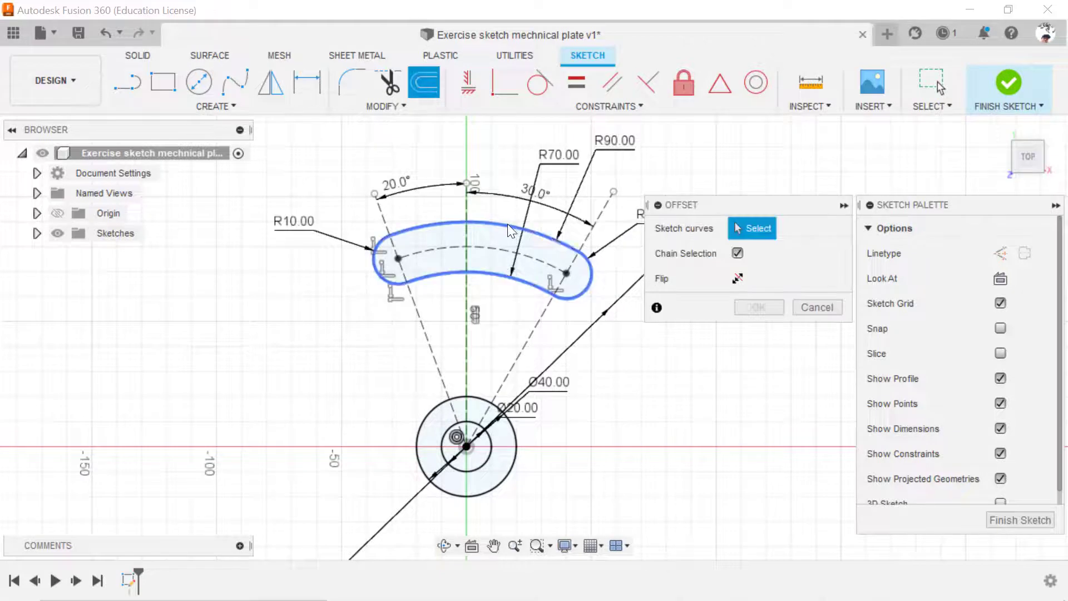
click(506, 222)
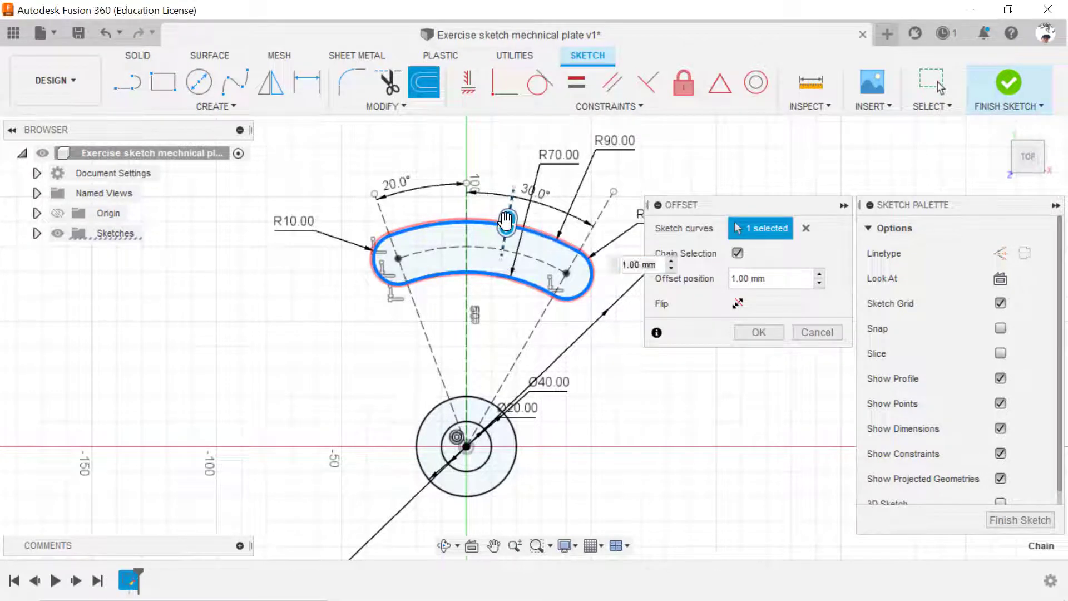
drag(504, 222, 509, 207)
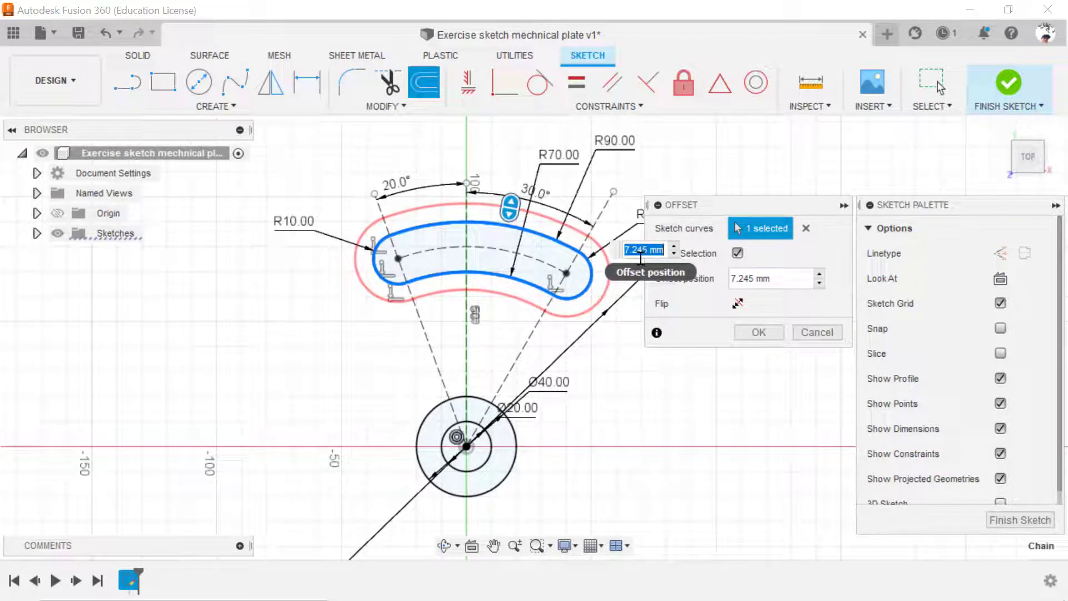
text(10)
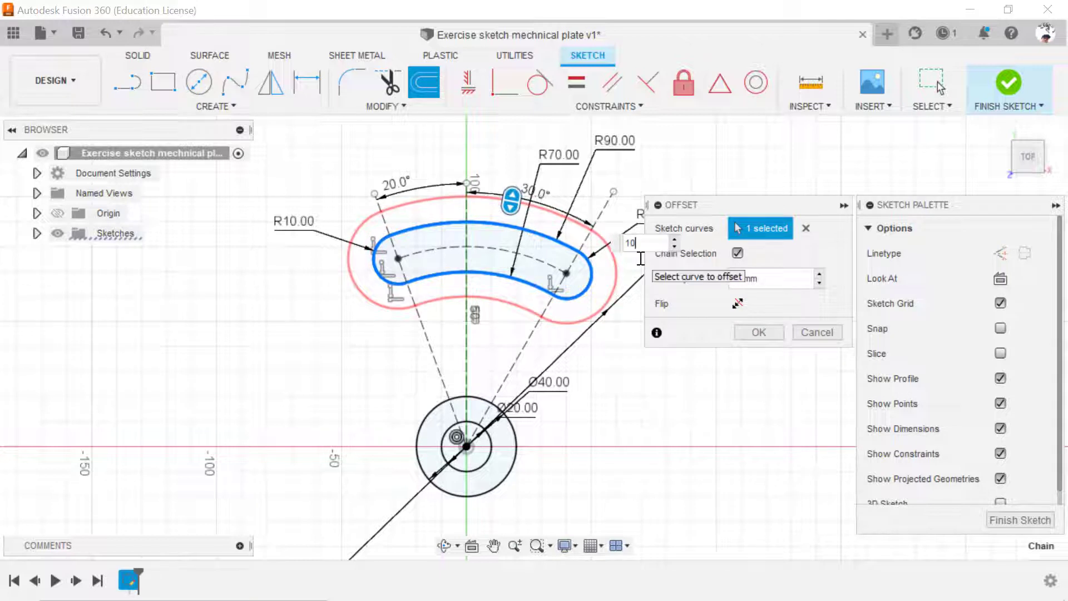
key(Return)
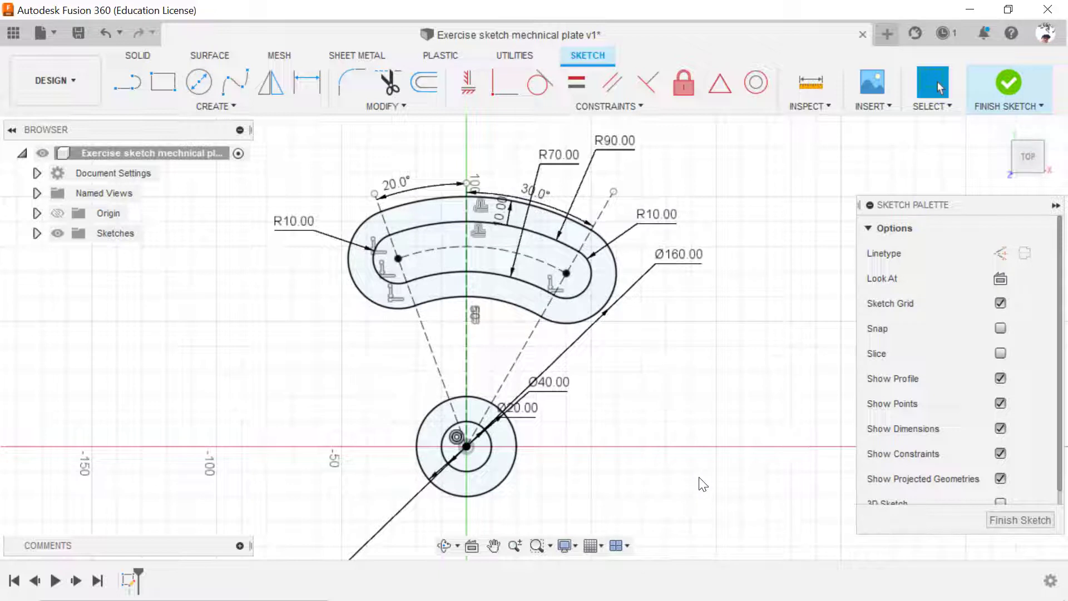
Draw an angled line from below the hub, tangent to the offset slot outline.
click(493, 545)
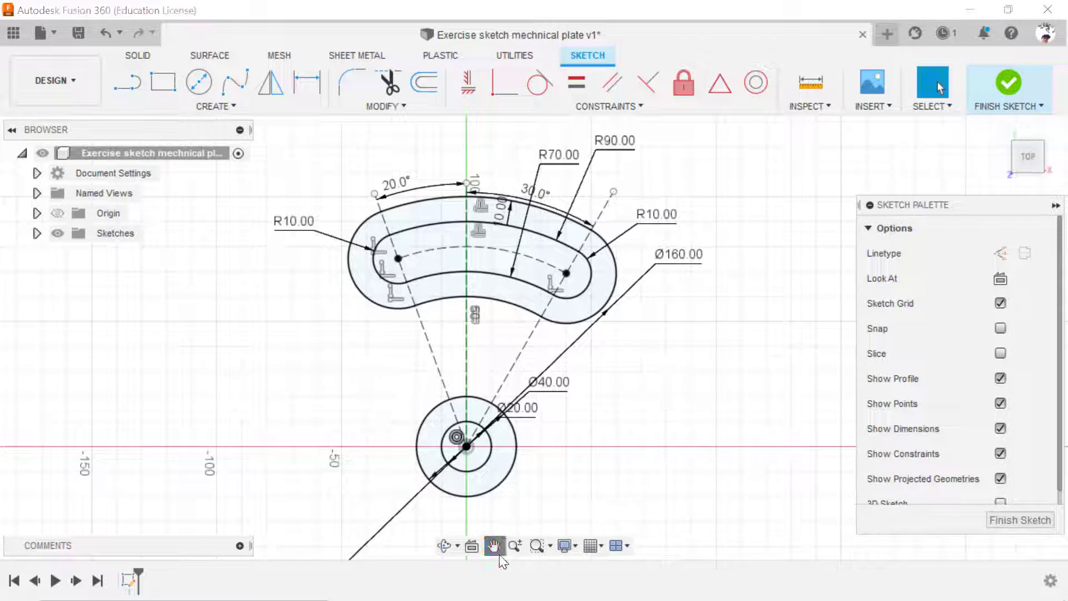
mouse_move(564, 448)
mouse_down()
mouse_move(729, 475)
mouse_move(642, 421)
mouse_move(626, 493)
mouse_up()
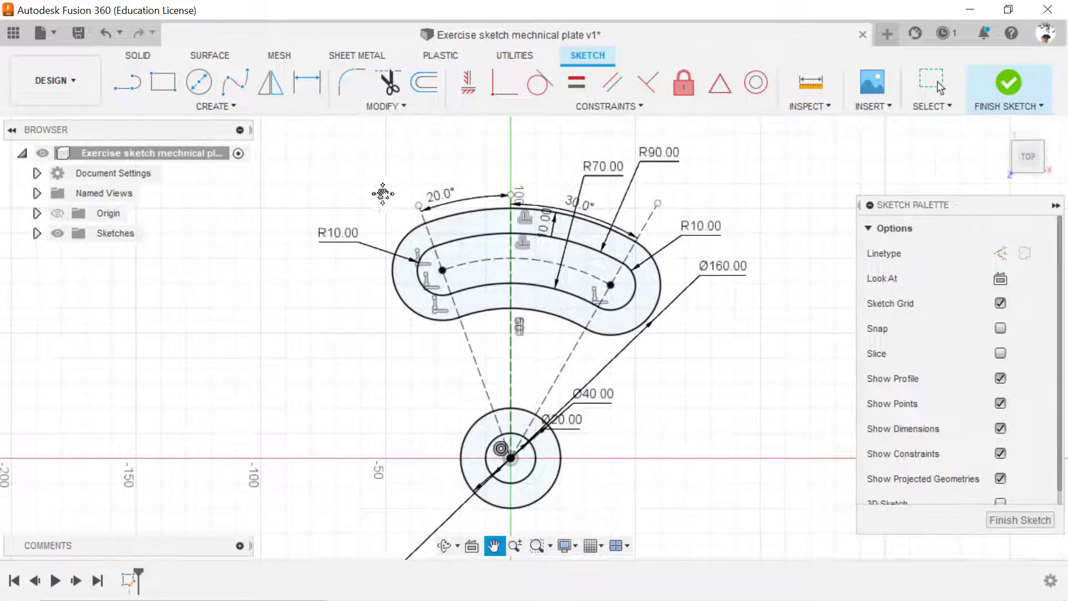
click(128, 82)
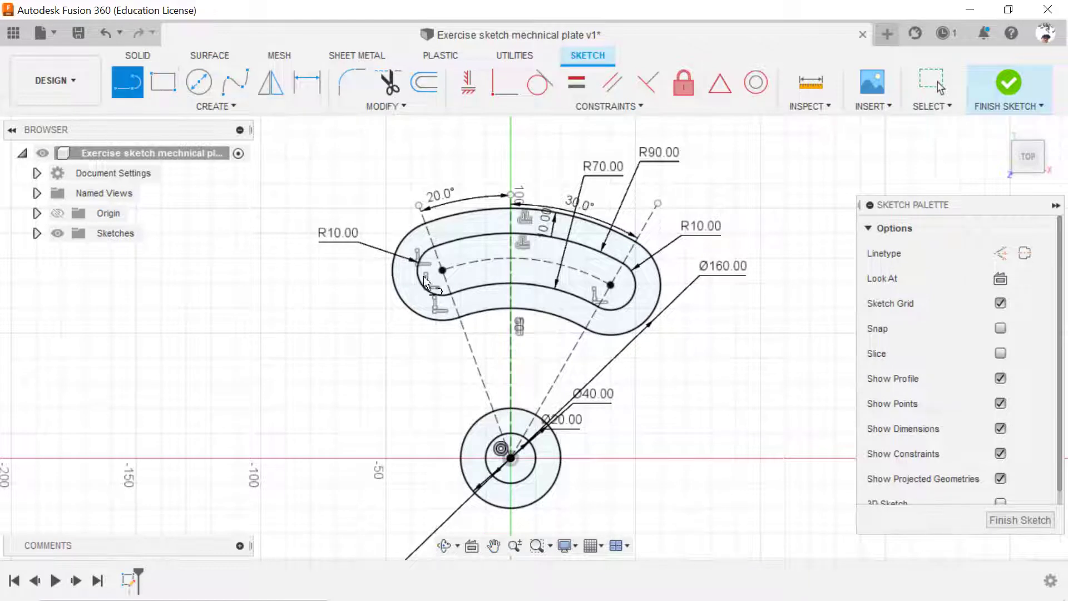
click(534, 519)
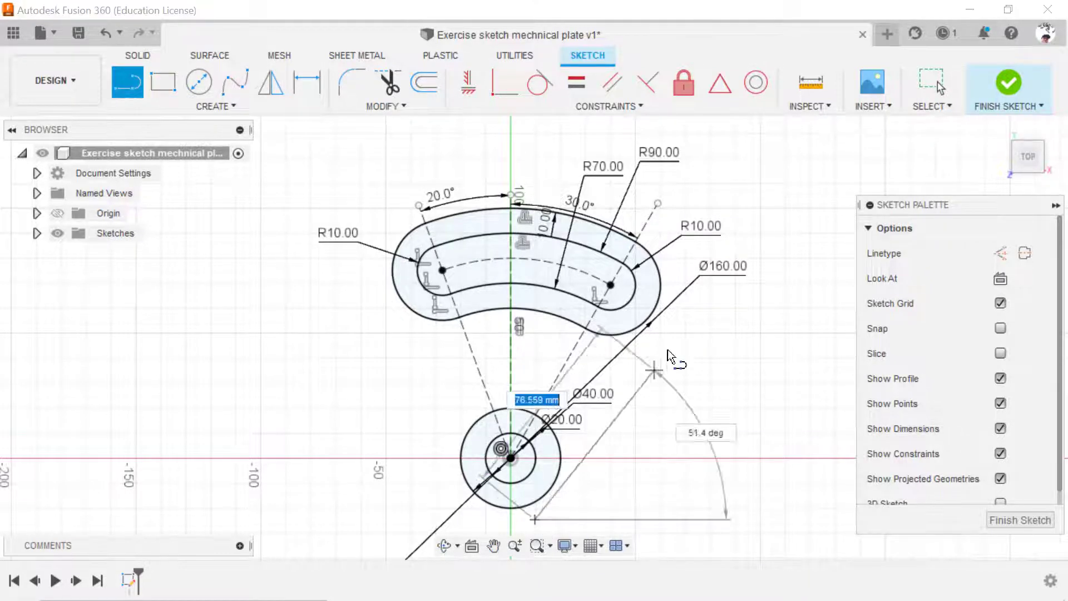
click(695, 251)
key(Escape)
click(539, 83)
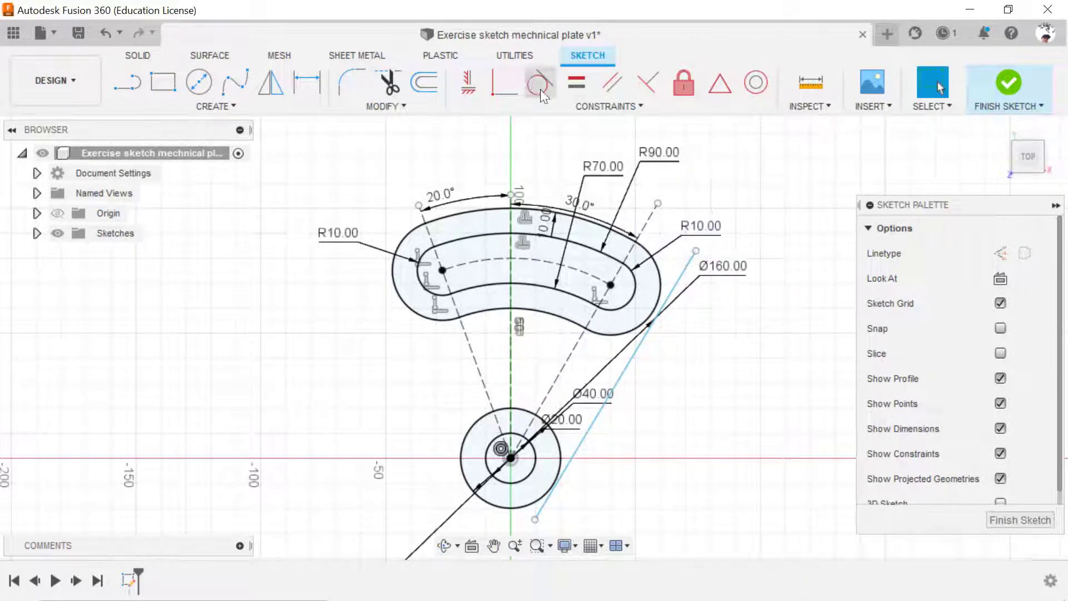
click(654, 319)
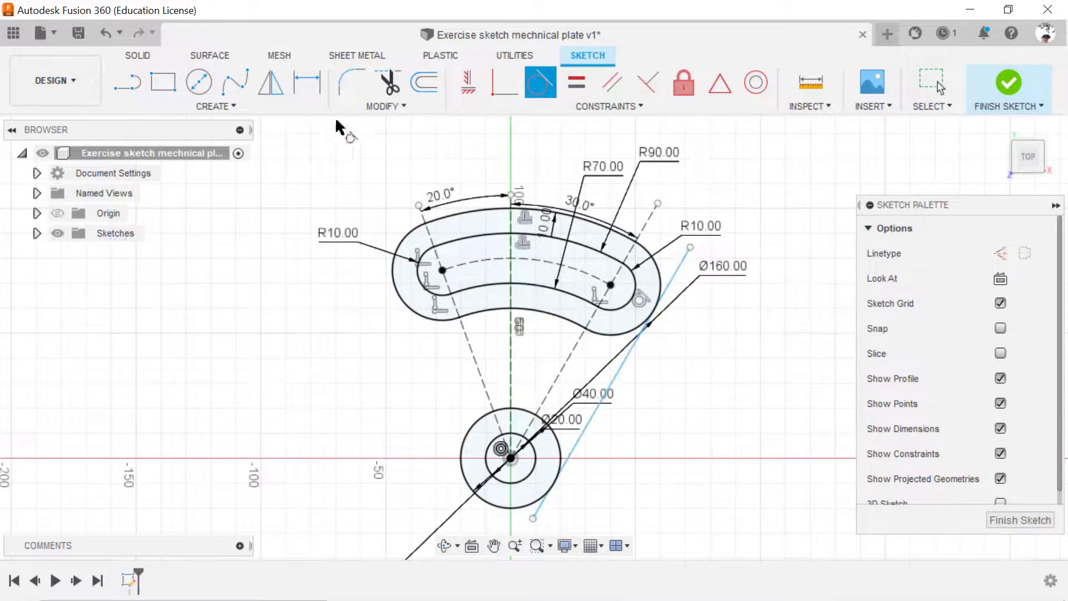
click(392, 89)
click(535, 500)
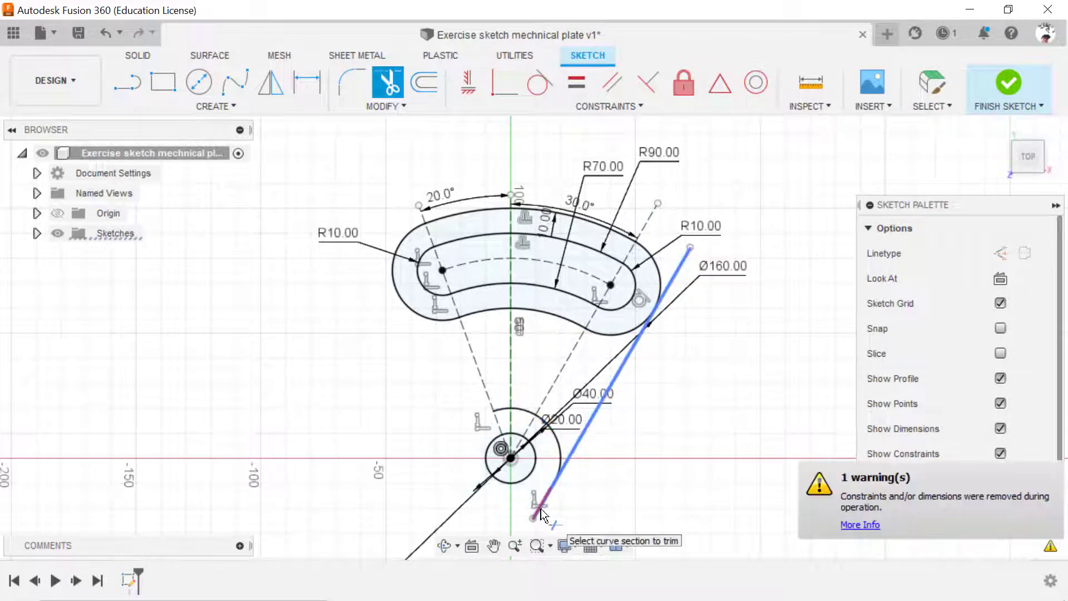
key(Escape)
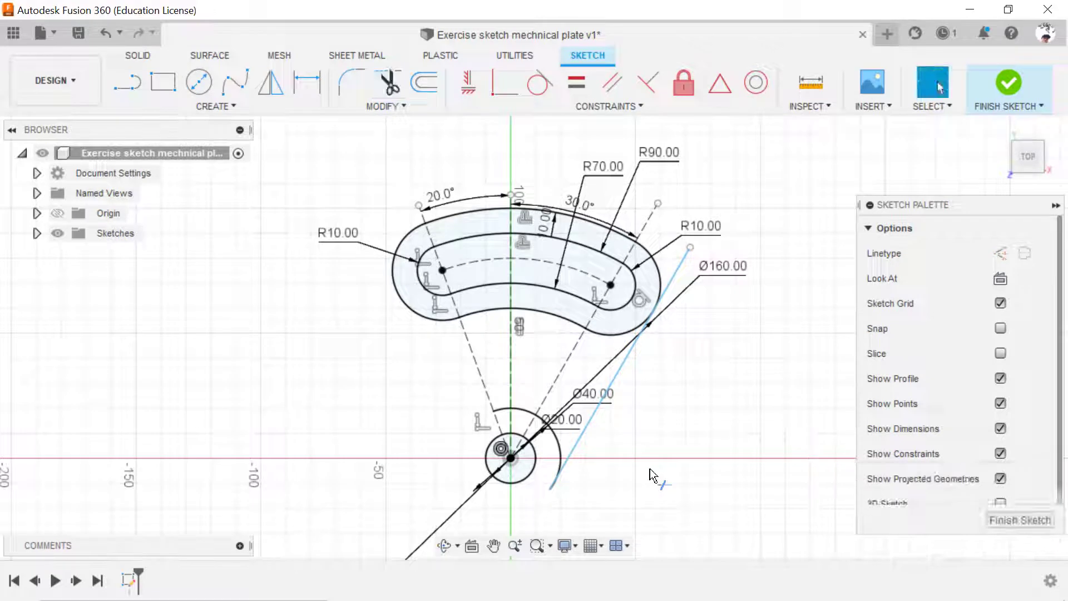
key(ctrl+z)
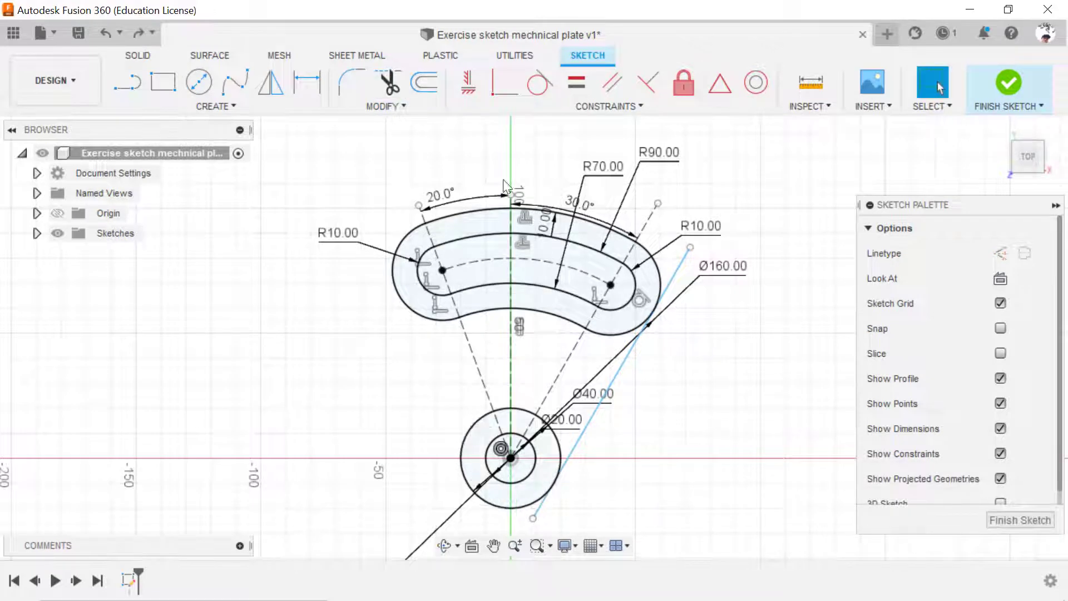
Make the angled line tangent to the Ø40 hub circle and trim the stub below.
click(531, 89)
click(563, 443)
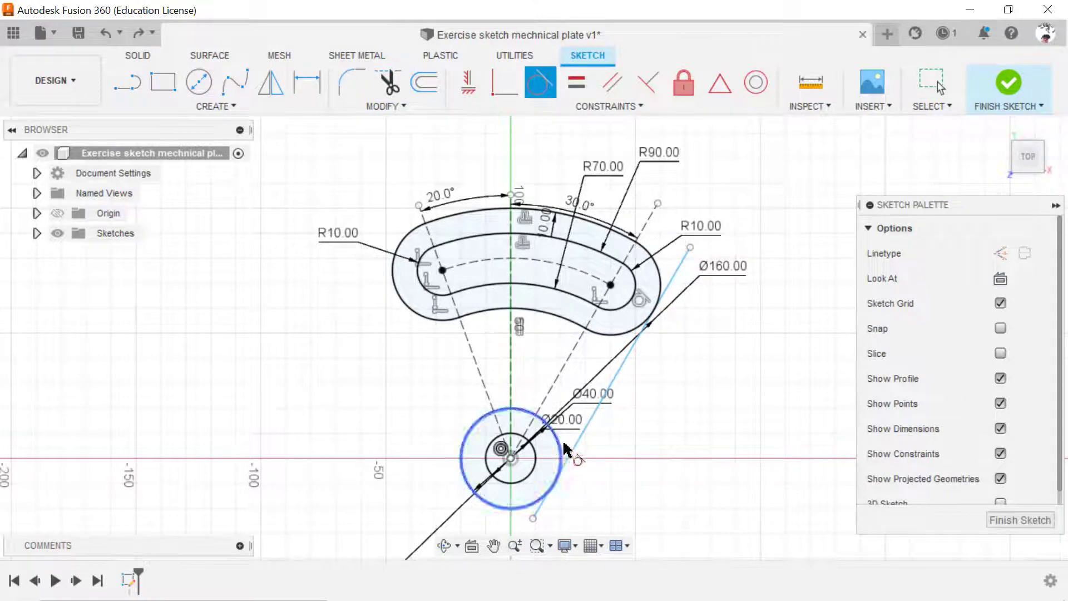
click(572, 446)
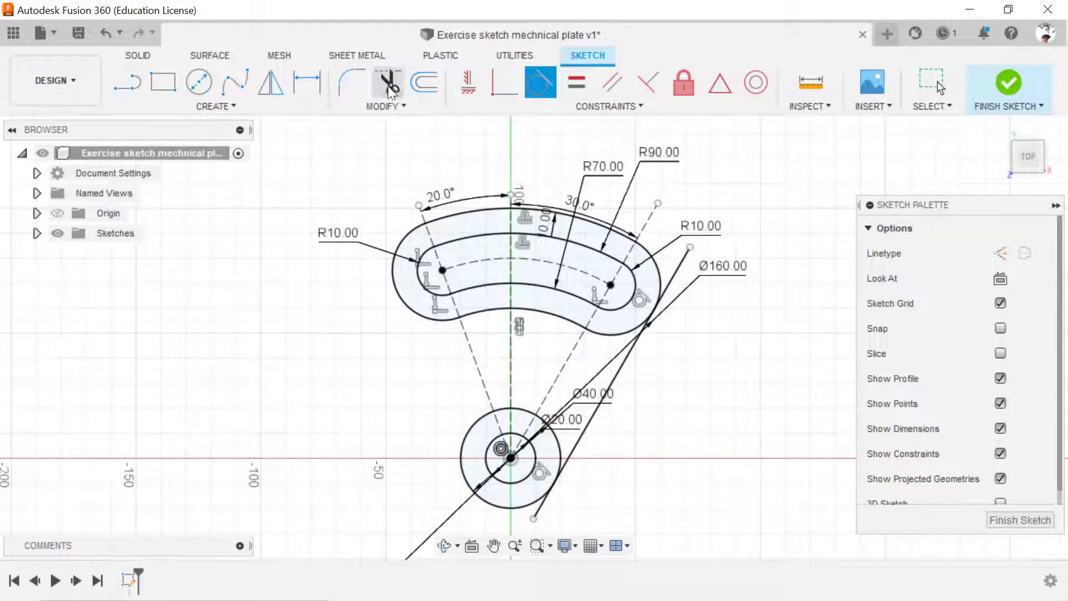
click(389, 83)
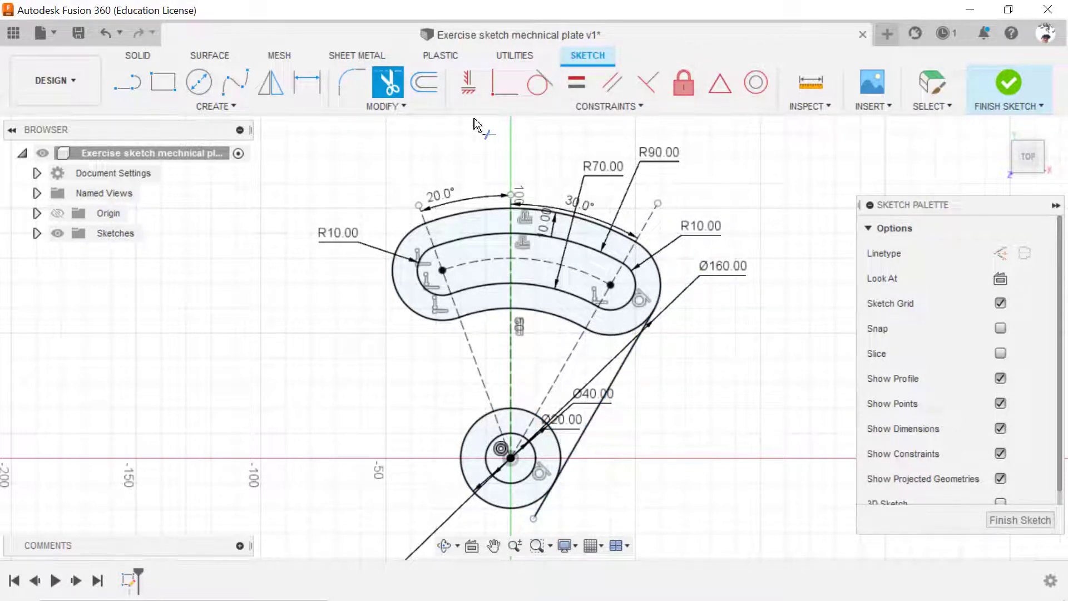
click(545, 512)
Draw a vertical line toward the hub, dimensioned 5 mm from the centre axis.
click(128, 83)
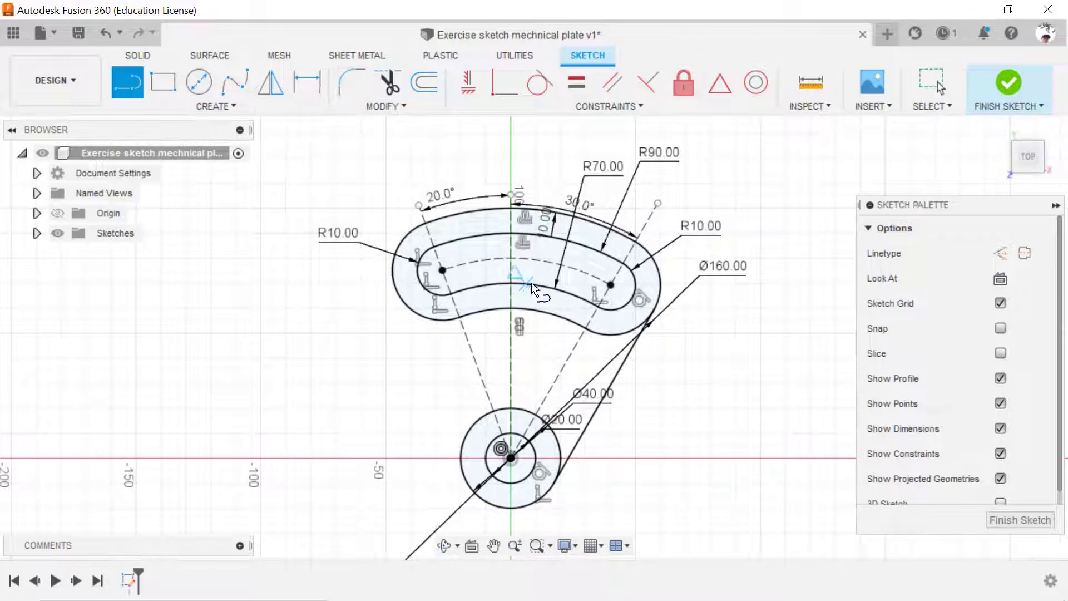
click(527, 431)
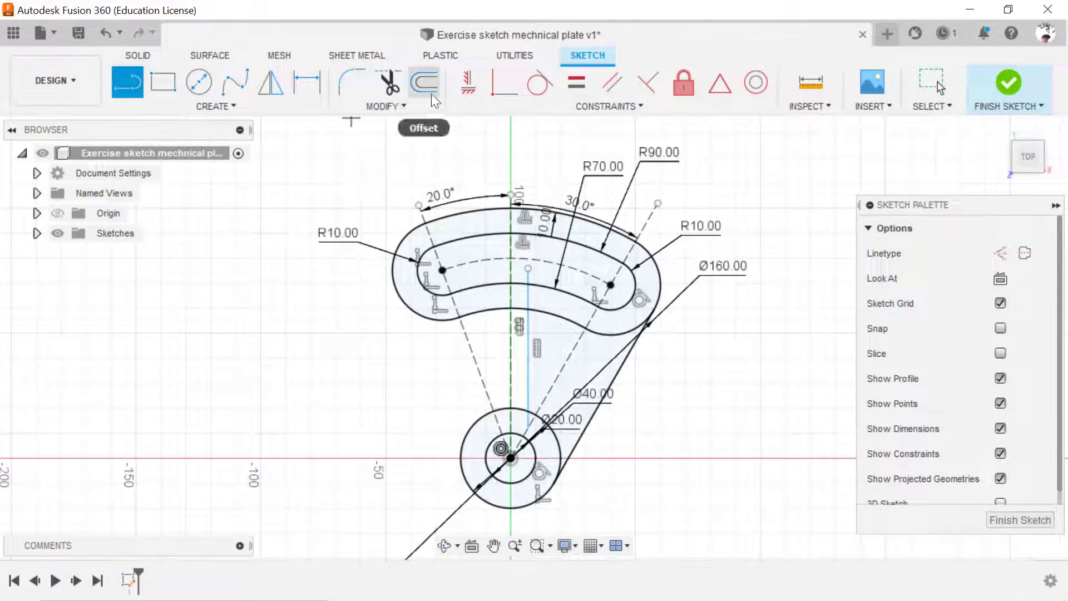
click(307, 83)
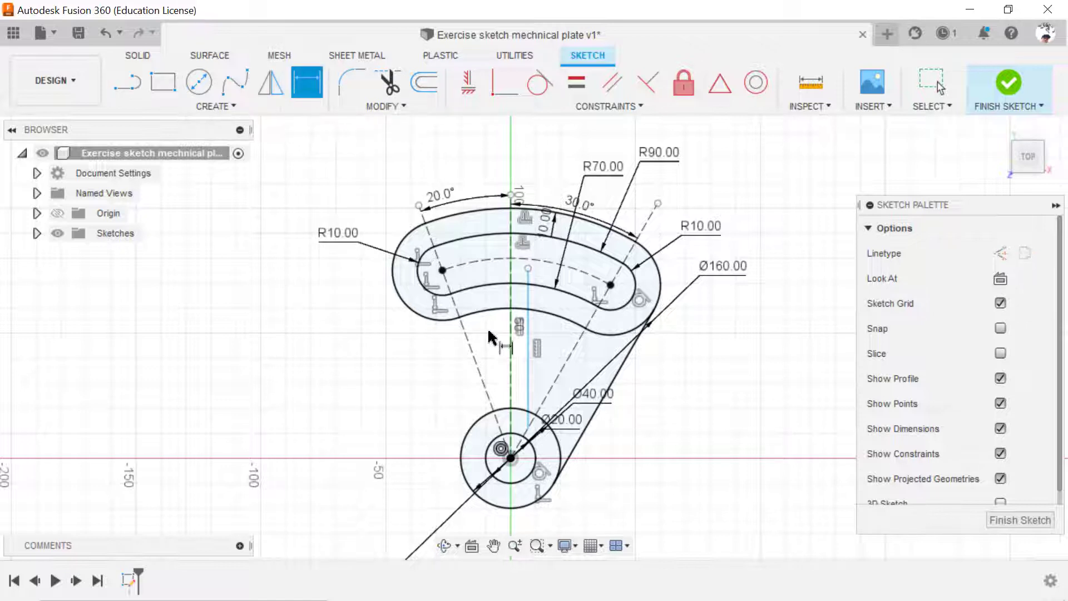
click(527, 356)
click(507, 436)
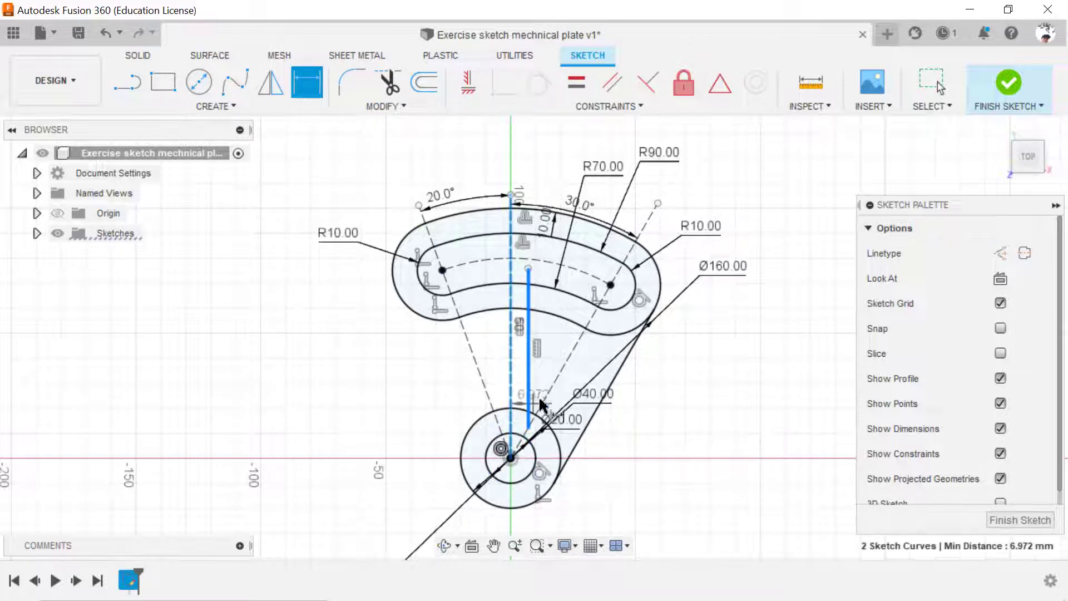
click(674, 391)
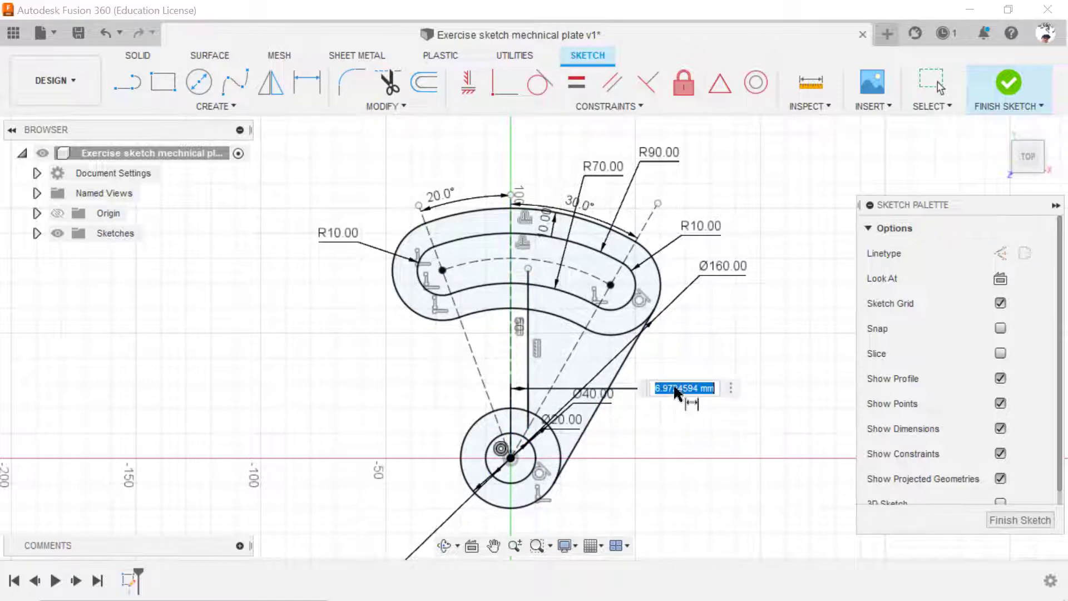
text(5)
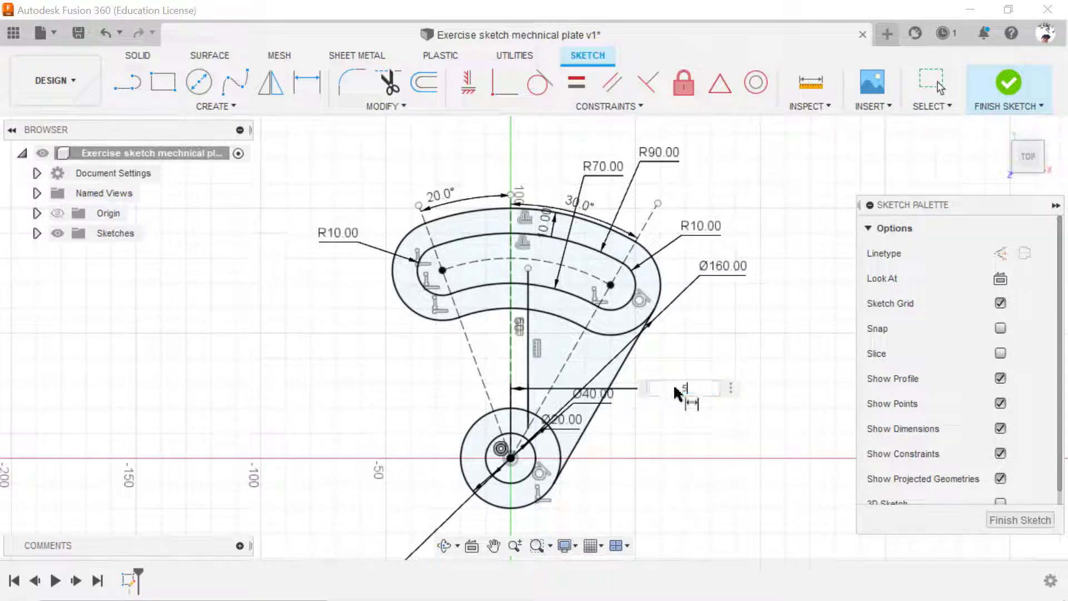
key(Return)
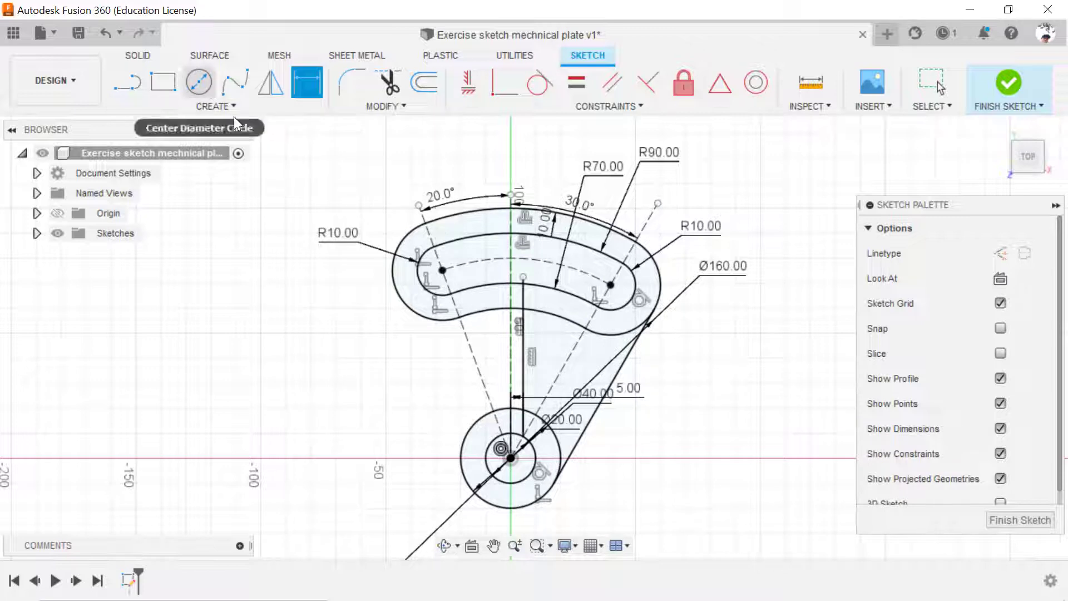
Draw a Ø10 circle beside the vertical line at the slot's lower edge.
click(515, 545)
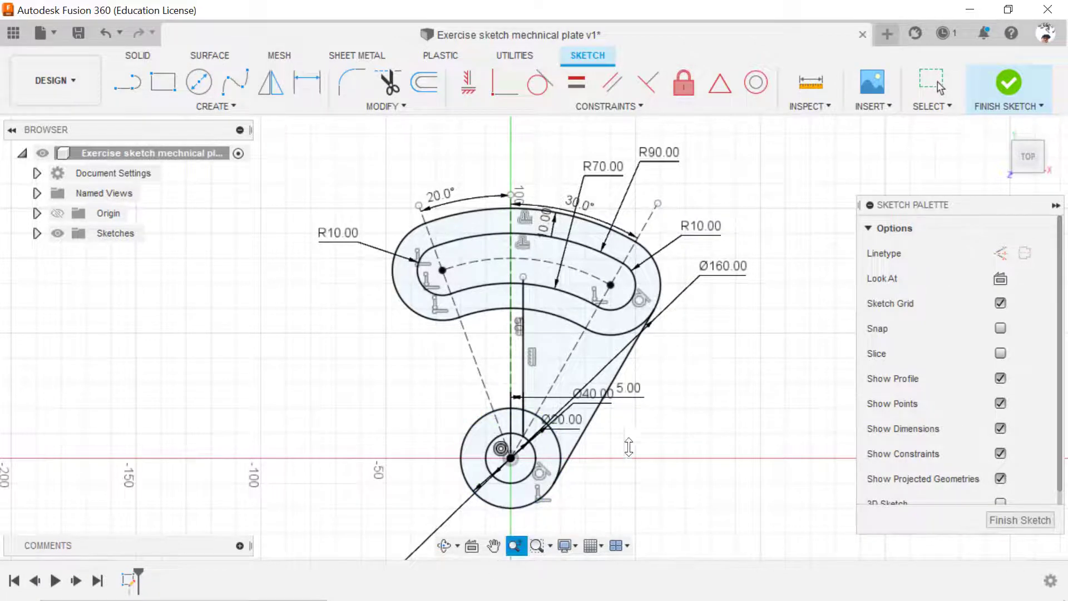
drag(501, 500, 369, 151)
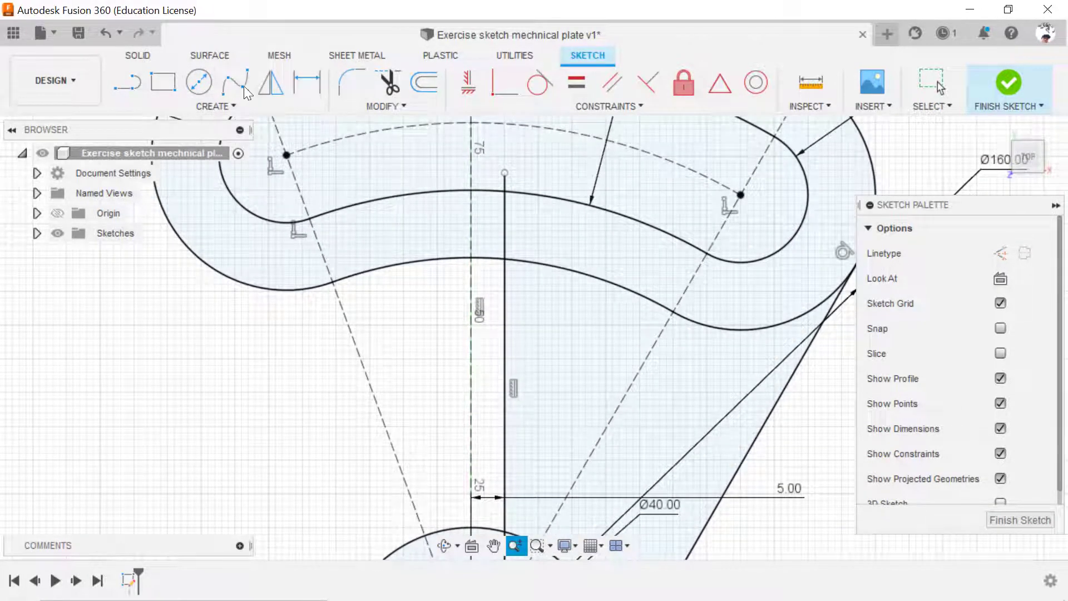
click(199, 83)
click(544, 307)
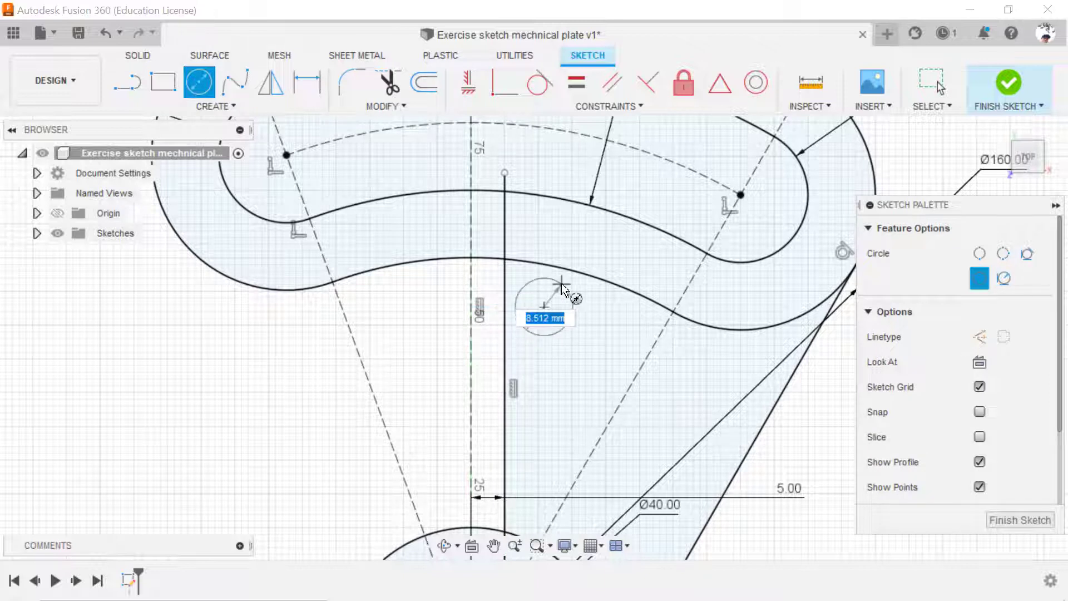
click(564, 286)
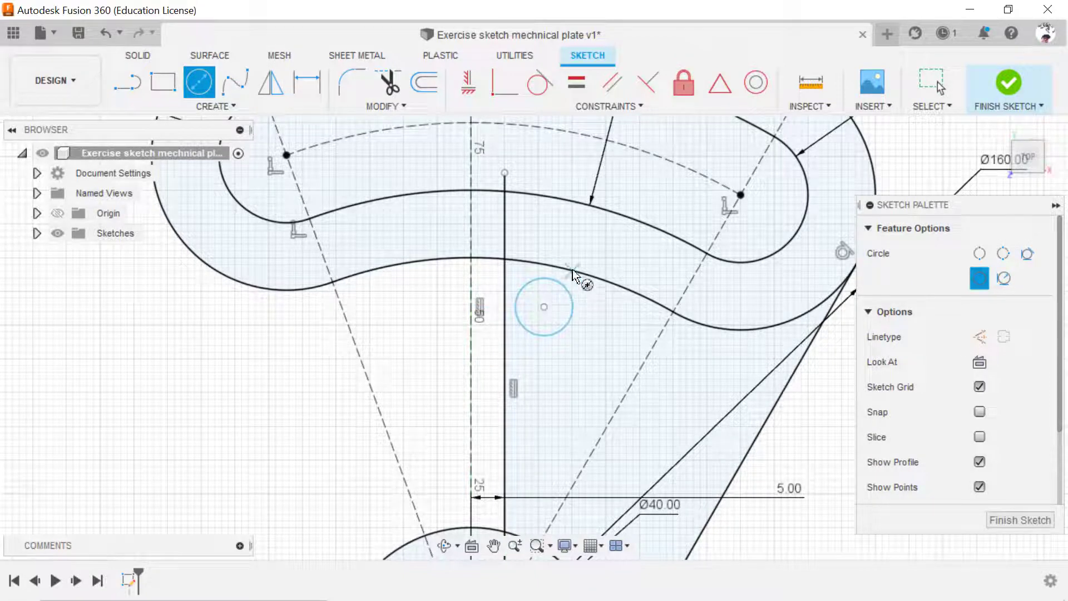
click(307, 82)
click(571, 305)
click(624, 262)
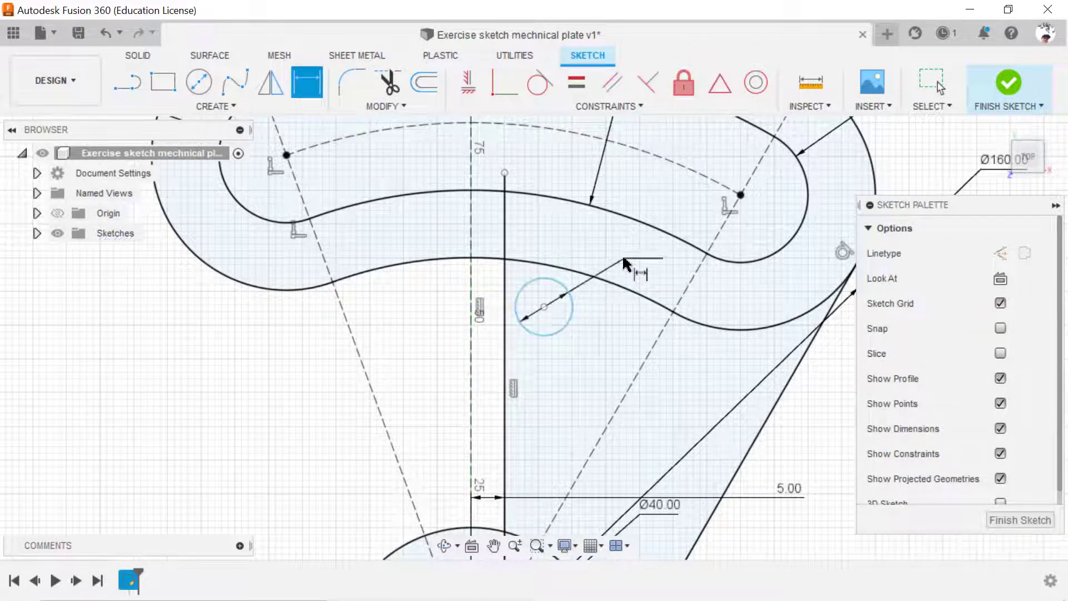
text(10)
key(Return)
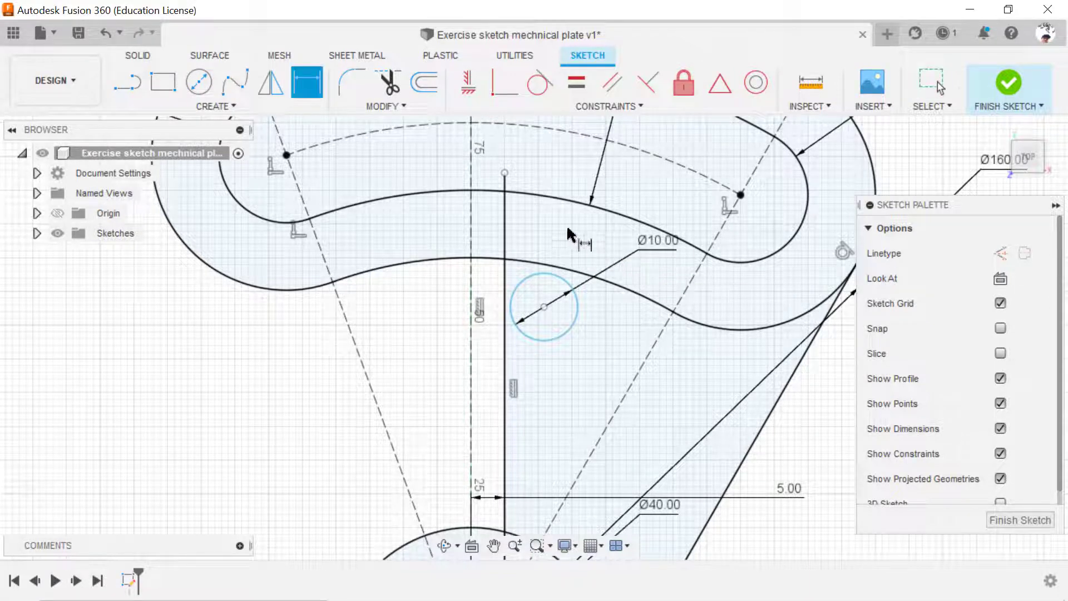
Make the Ø10 circle tangent to the vertical line and trim the excess line and arc.
click(540, 82)
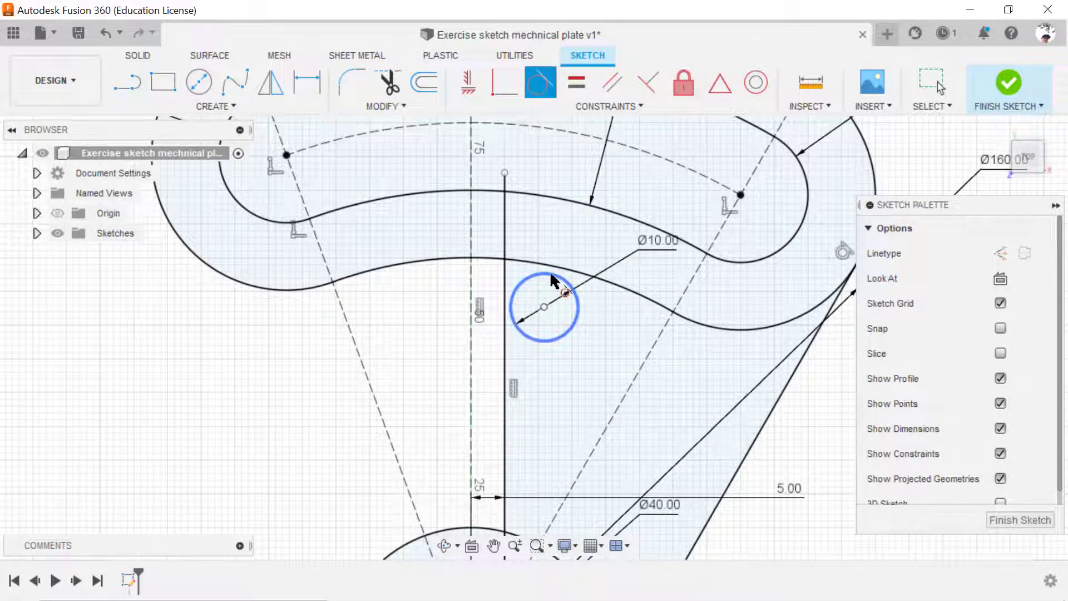
click(563, 280)
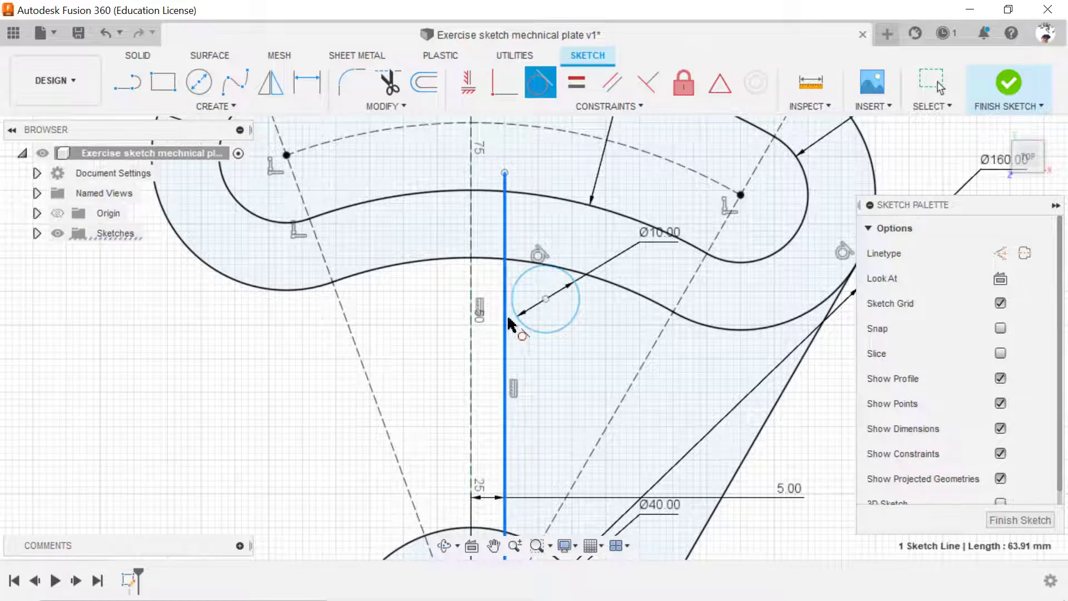
click(504, 327)
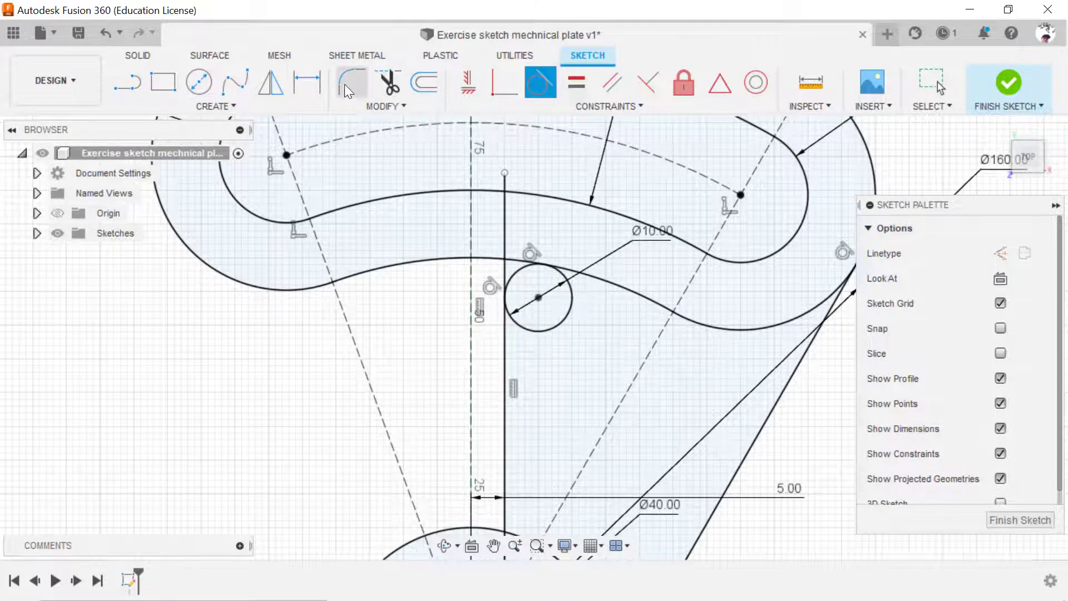
click(387, 83)
click(549, 333)
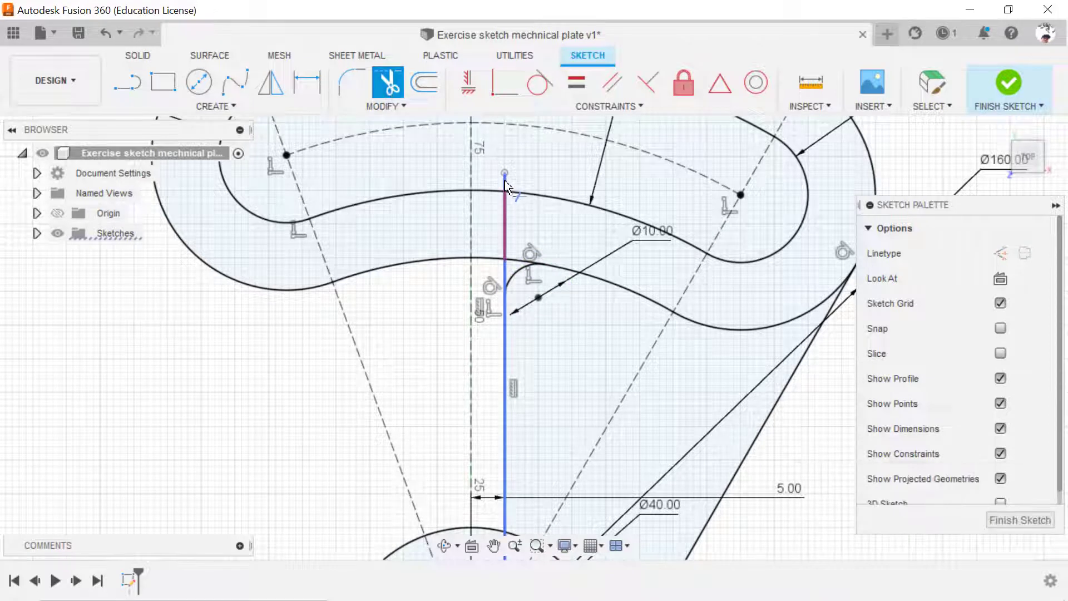
click(505, 225)
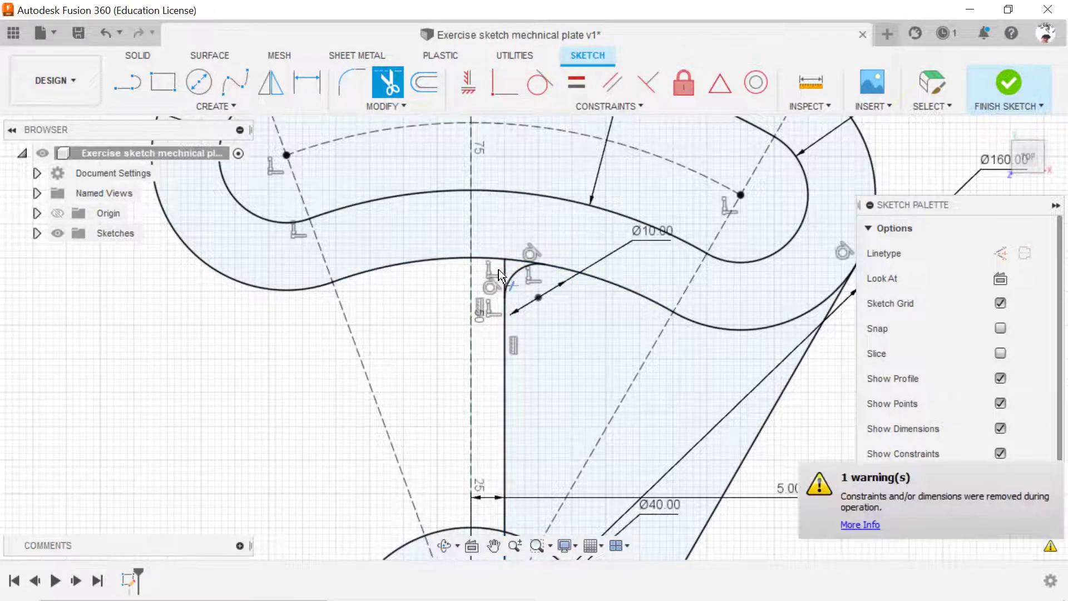
click(487, 272)
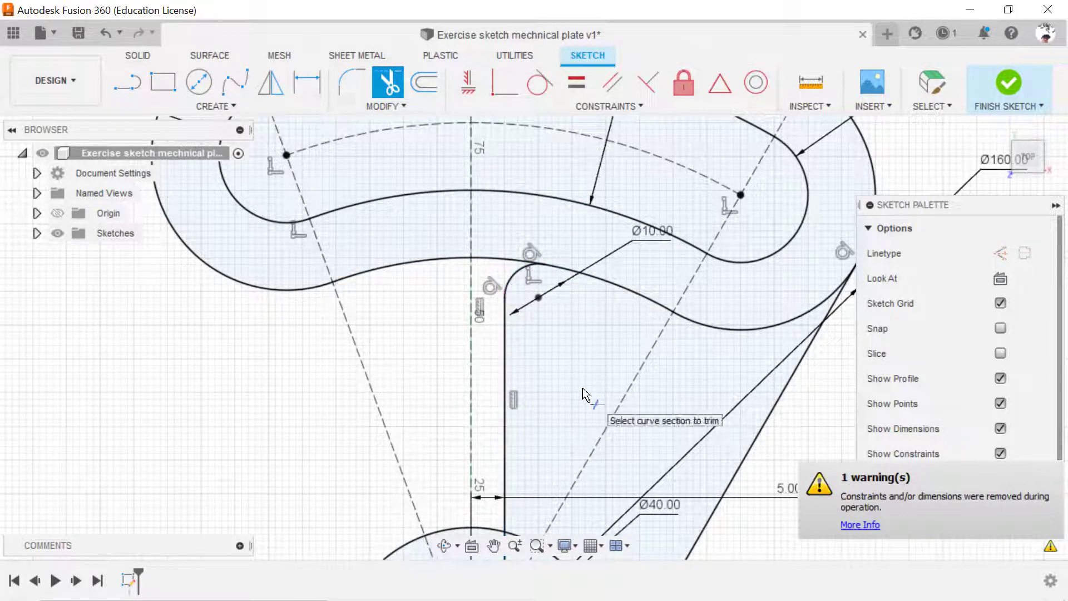
key(Escape)
mouse_move(544, 430)
middle_down()
mouse_move(554, 317)
mouse_move(529, 274)
middle_up()
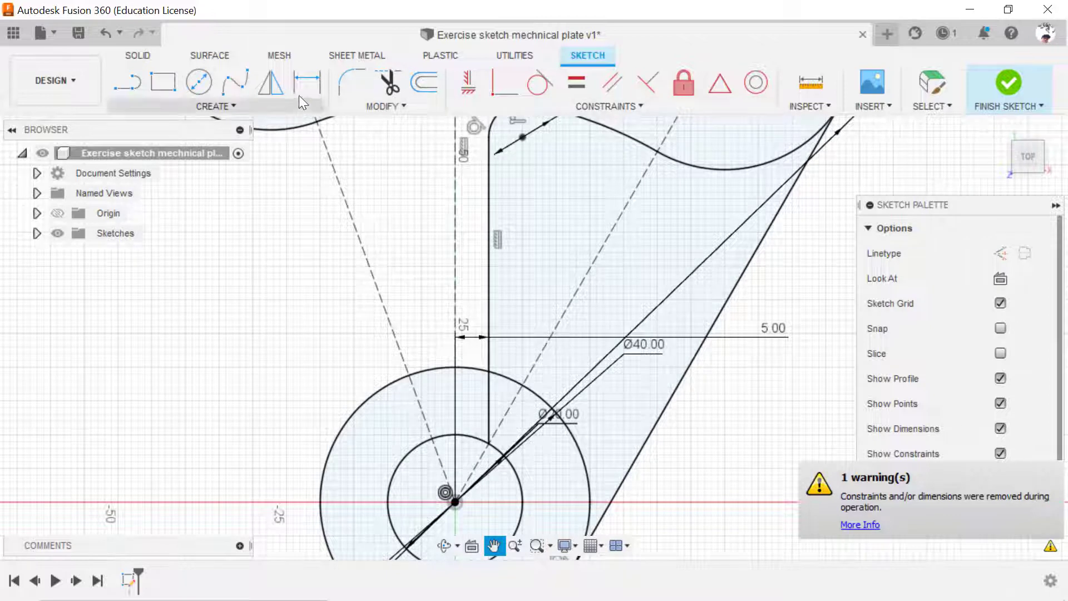
Draw a second Ø10 circle between the vertical line and the Ø40 hub.
click(198, 82)
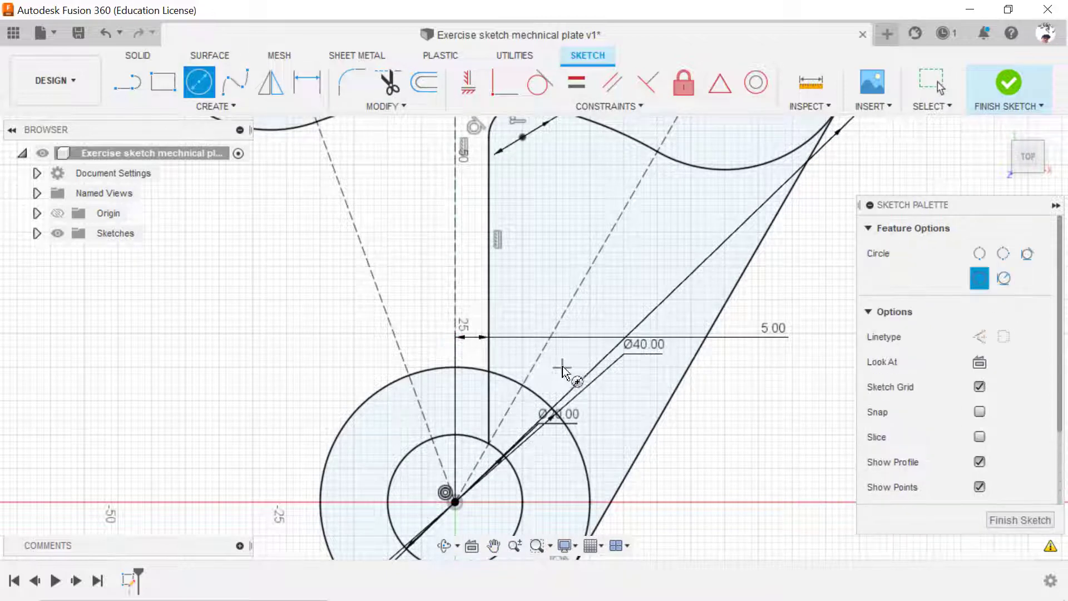
click(545, 317)
click(598, 304)
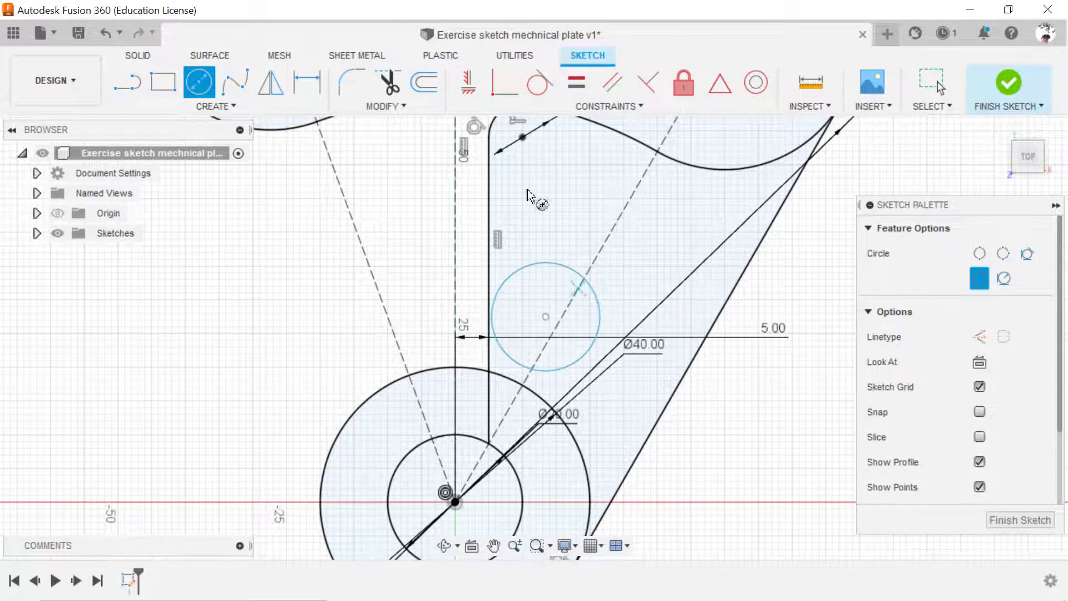
click(306, 82)
click(596, 298)
click(655, 259)
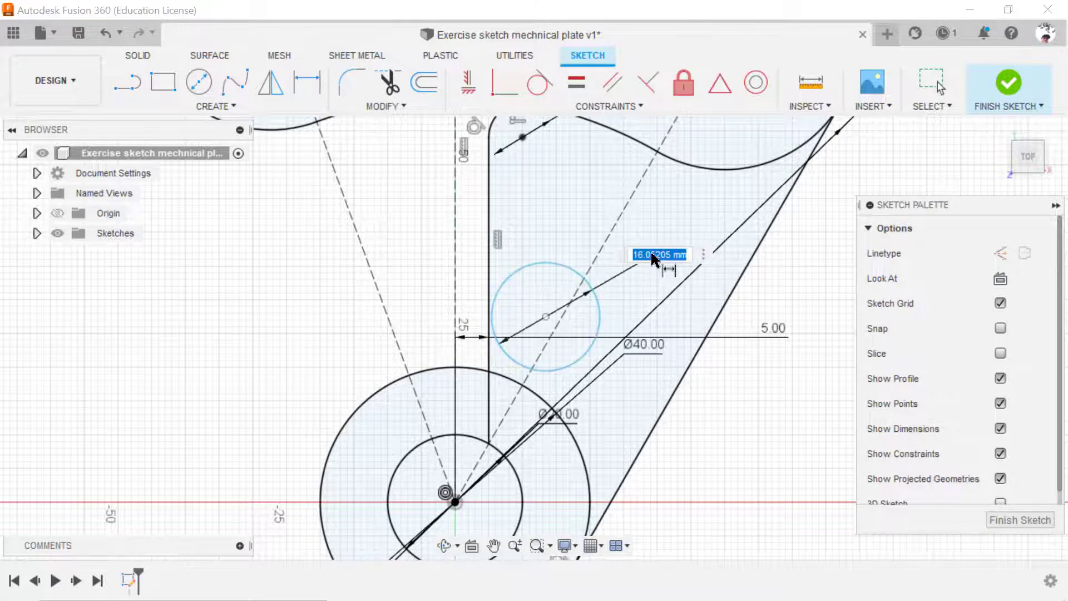
text(10)
key(Return)
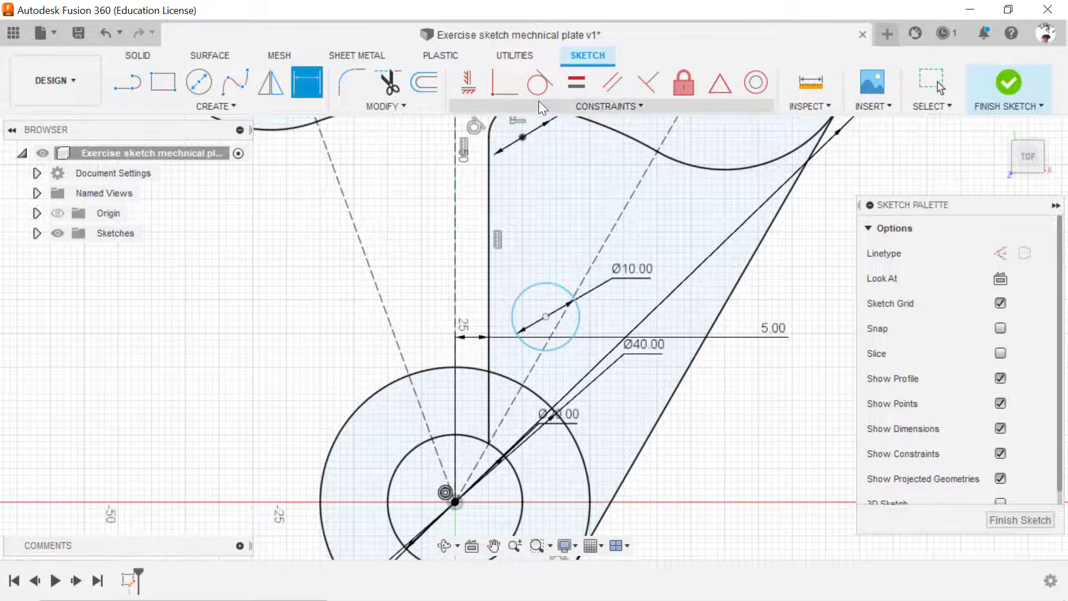
Make the Ø10 circle tangent to the vertical line and the Ø40 hub, then trim the excess.
click(540, 82)
click(514, 309)
click(487, 312)
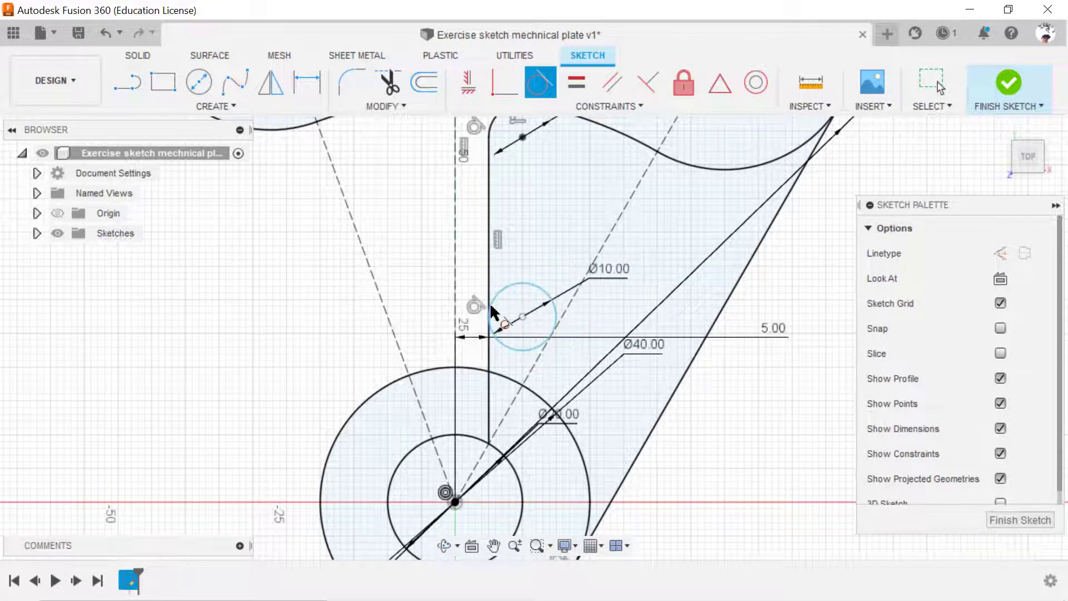
click(538, 346)
click(521, 385)
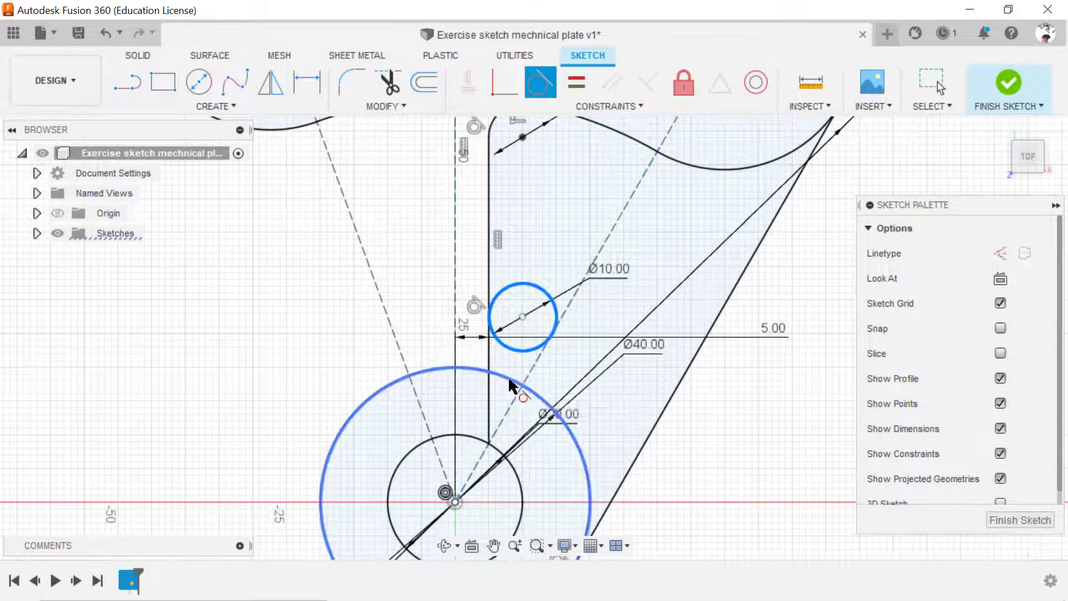
click(384, 83)
click(487, 412)
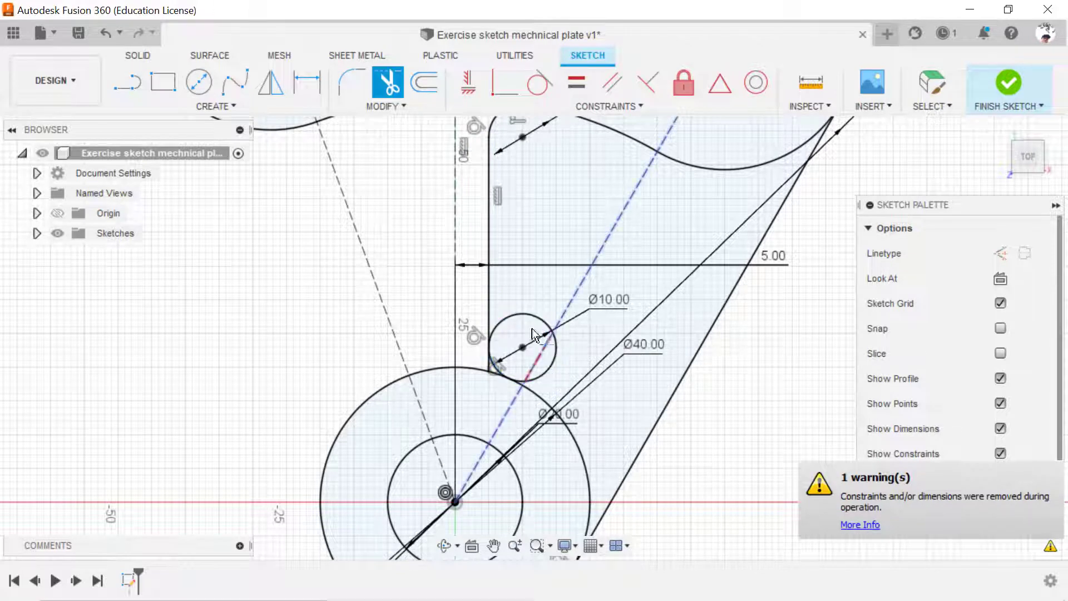
click(535, 312)
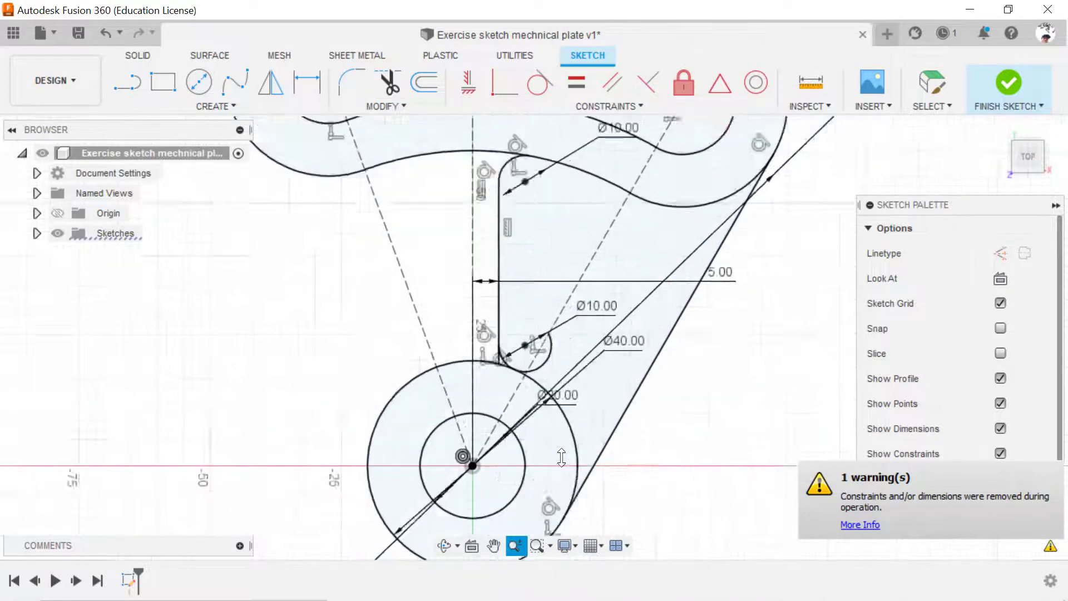
Trim the leftover line stub, move the Ø10.00 label clear, and zoom out to the whole plate.
drag(533, 339, 533, 289)
click(389, 84)
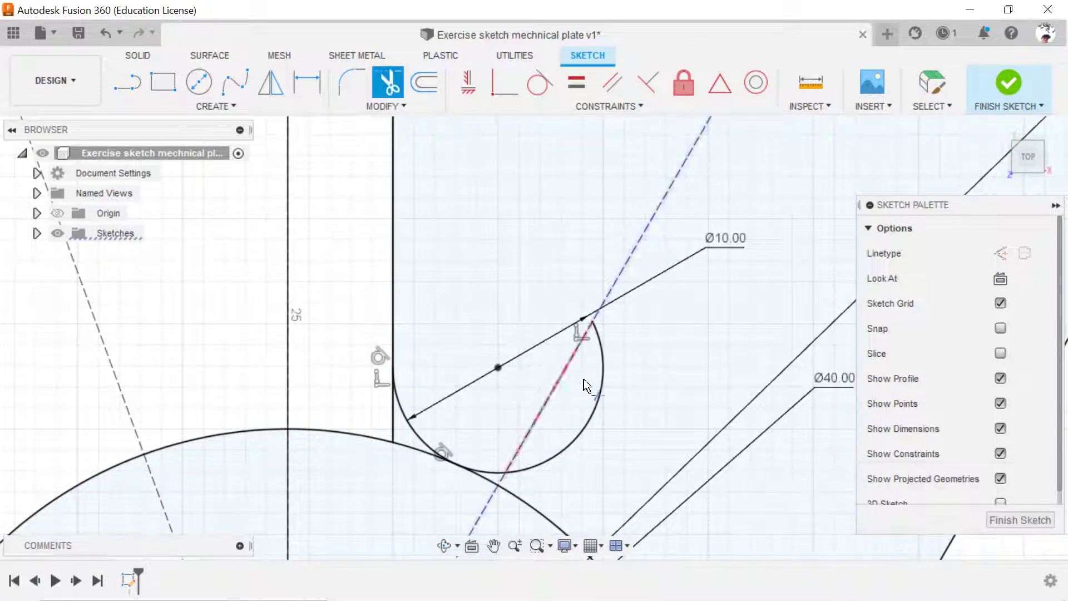
click(392, 412)
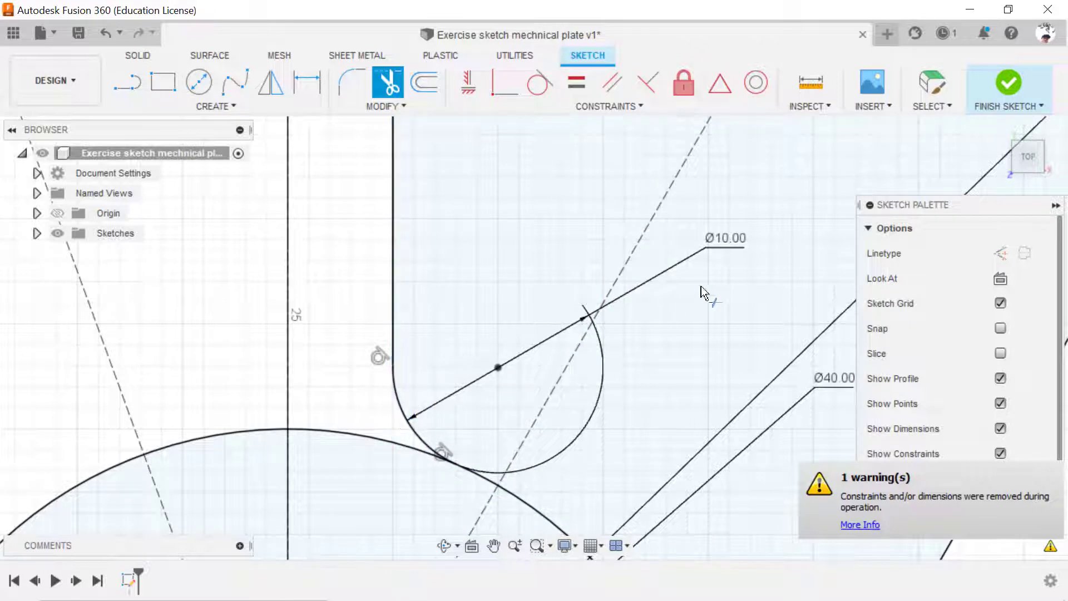
click(307, 83)
double_click(720, 248)
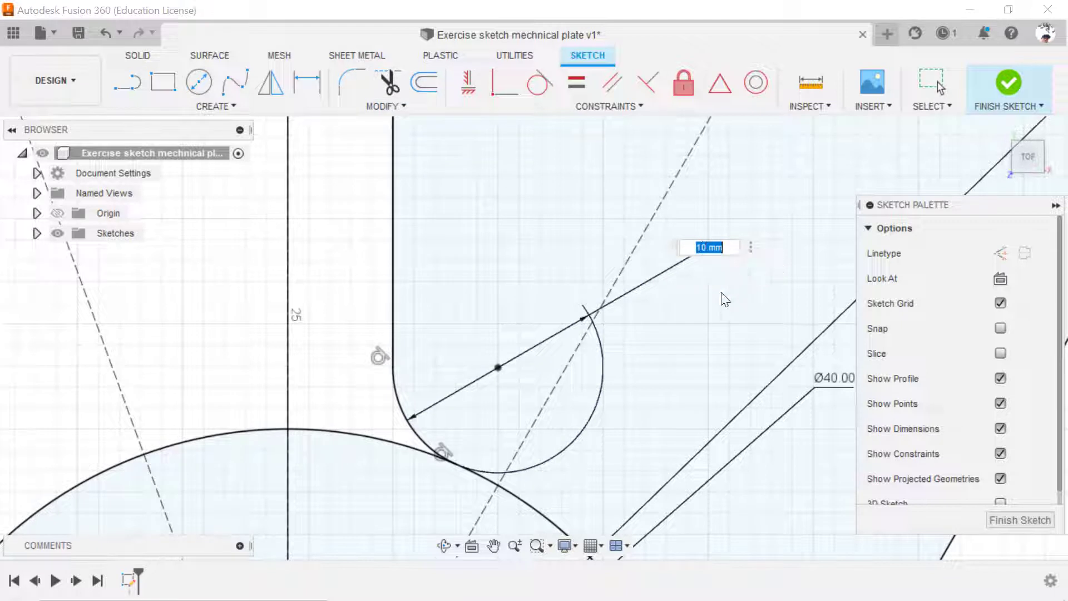
key(Return)
mouse_move(723, 268)
mouse_down()
mouse_move(439, 468)
mouse_move(567, 278)
mouse_up()
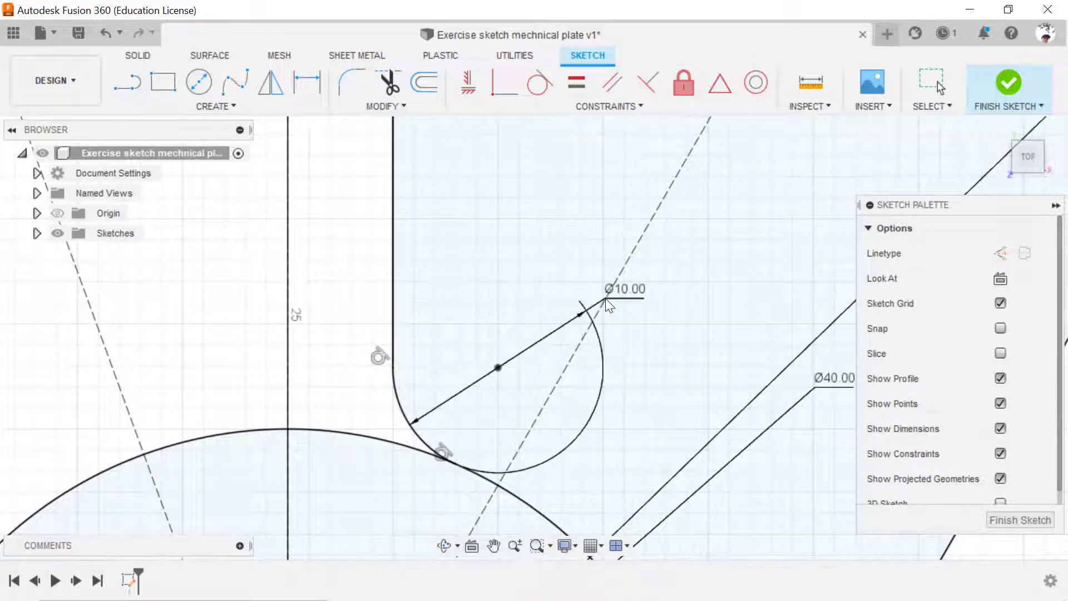
mouse_move(568, 278)
mouse_down()
mouse_move(465, 253)
mouse_move(609, 249)
mouse_up()
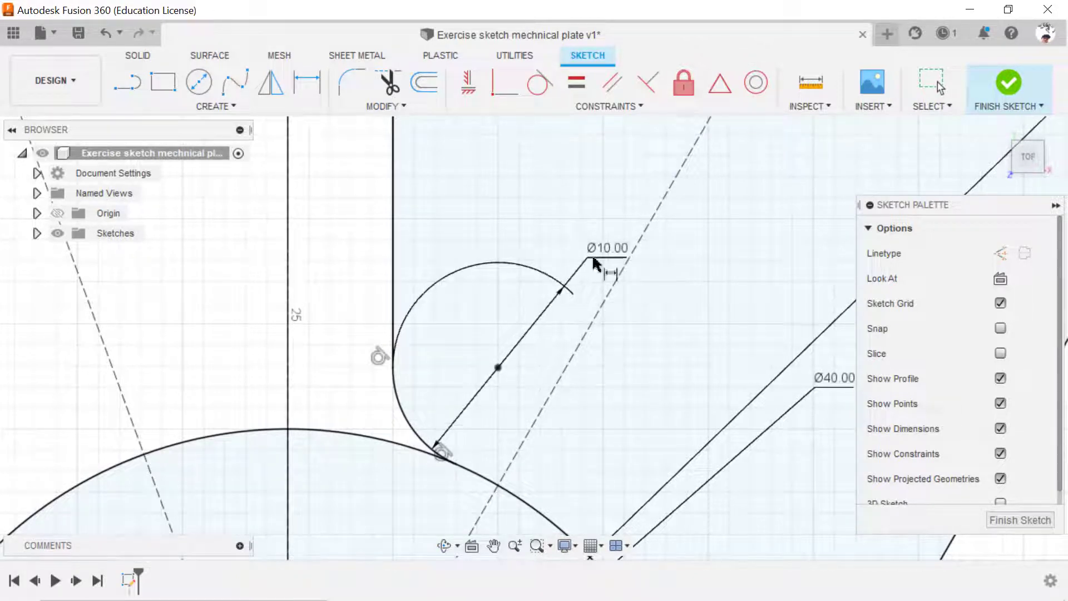
click(522, 546)
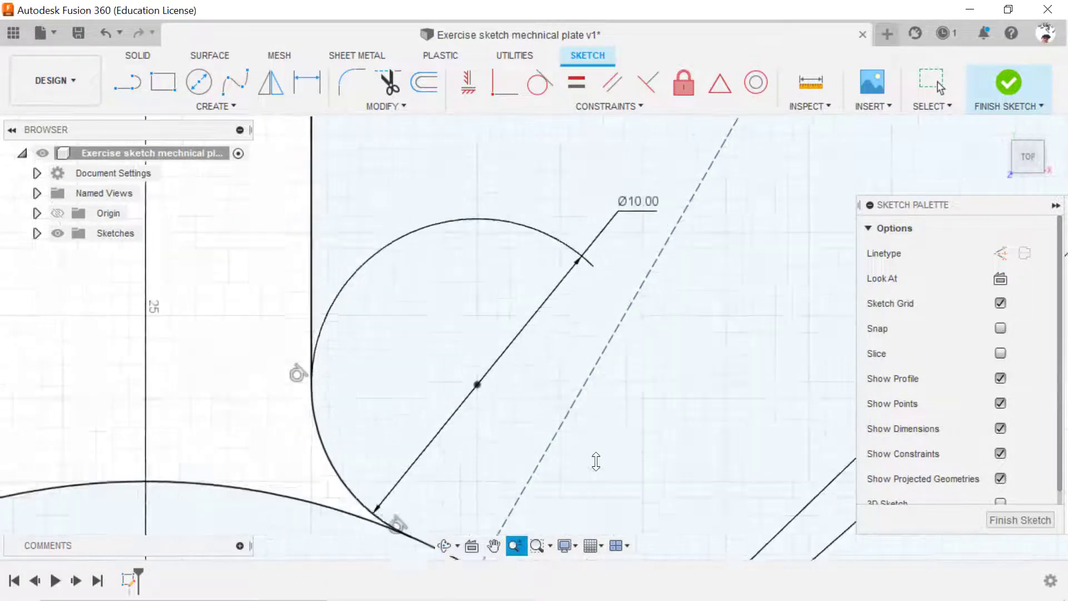
drag(593, 460, 609, 279)
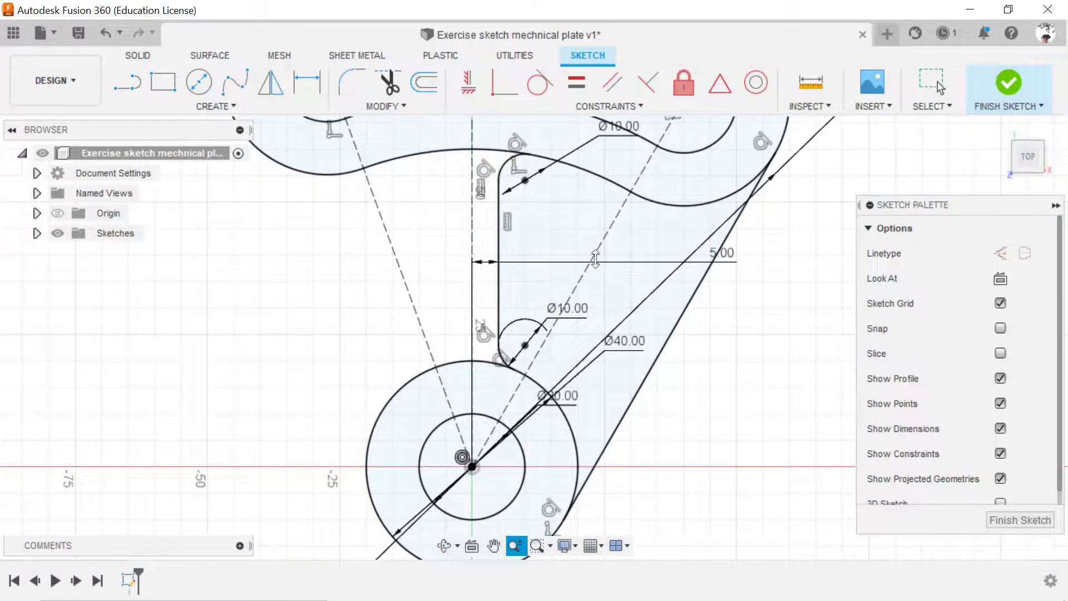
Mirror the vertical edge and both Ø10 blend arcs across the vertical centre line.
click(271, 82)
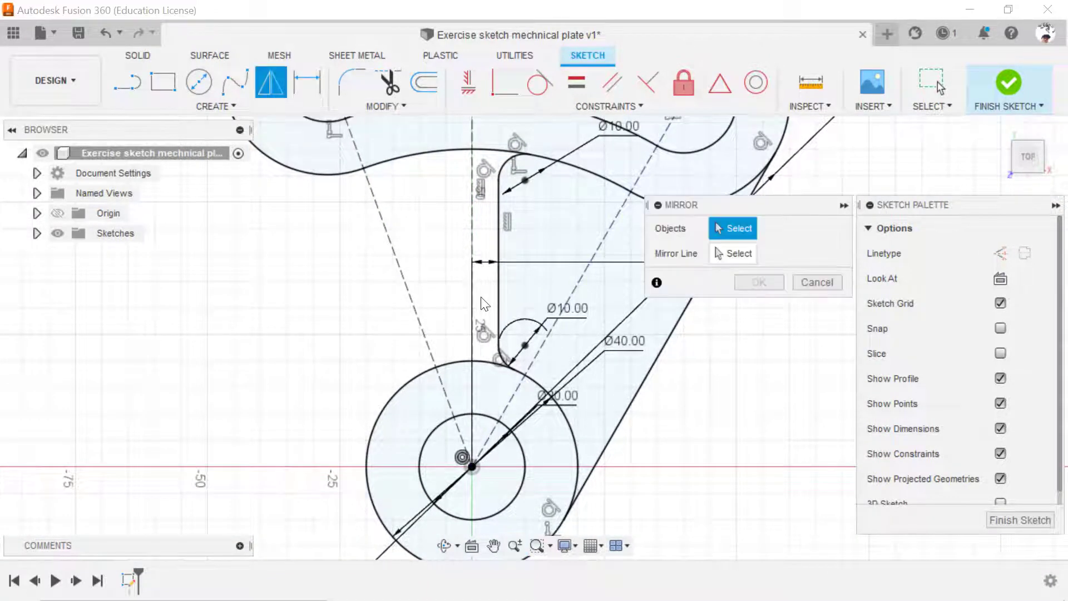
click(499, 289)
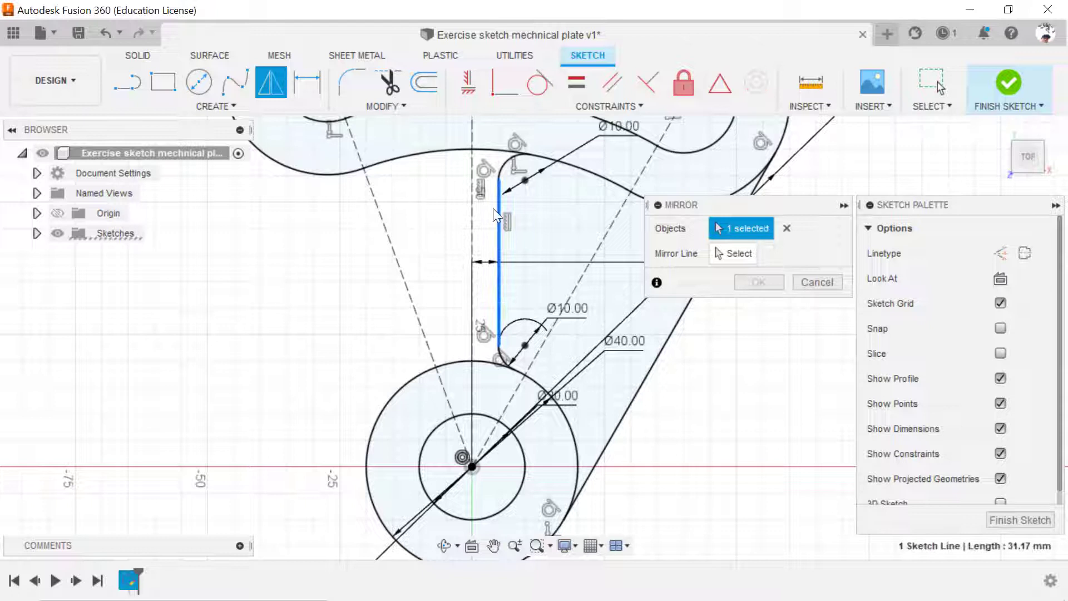
click(501, 171)
click(501, 357)
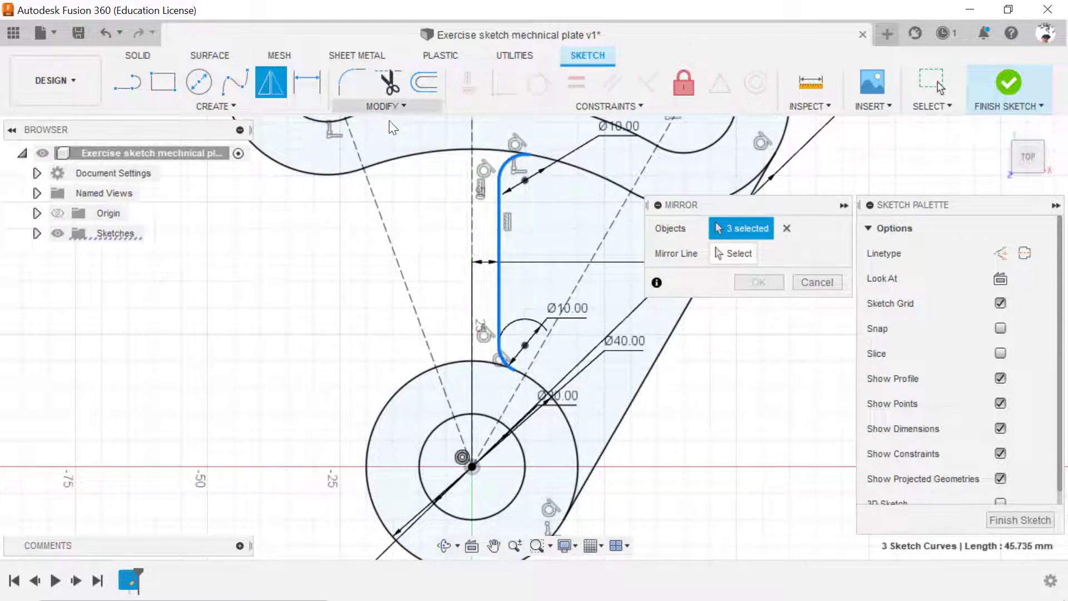
click(740, 254)
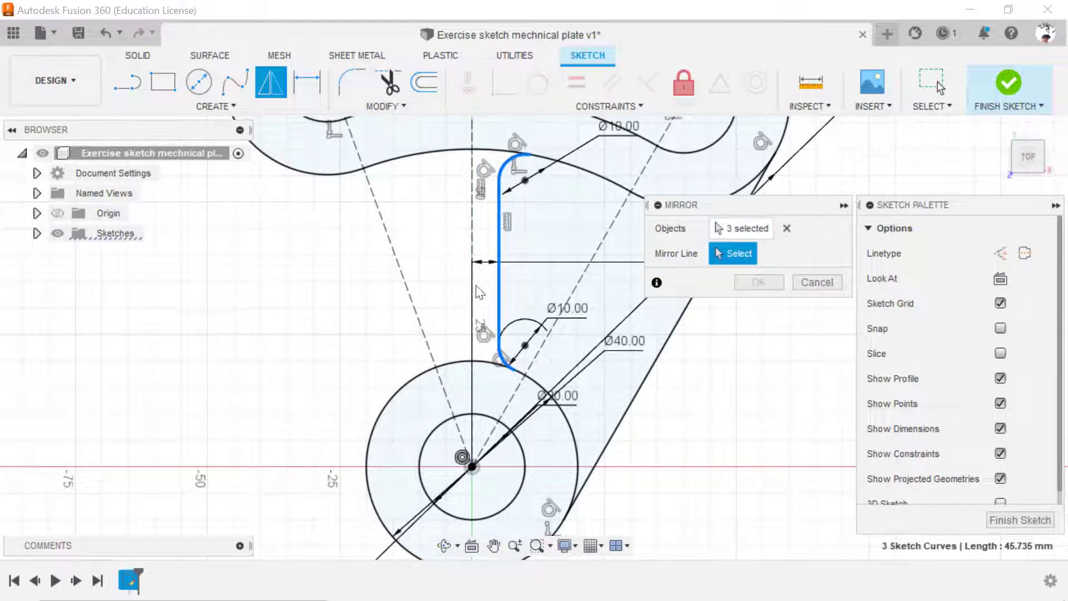
click(473, 238)
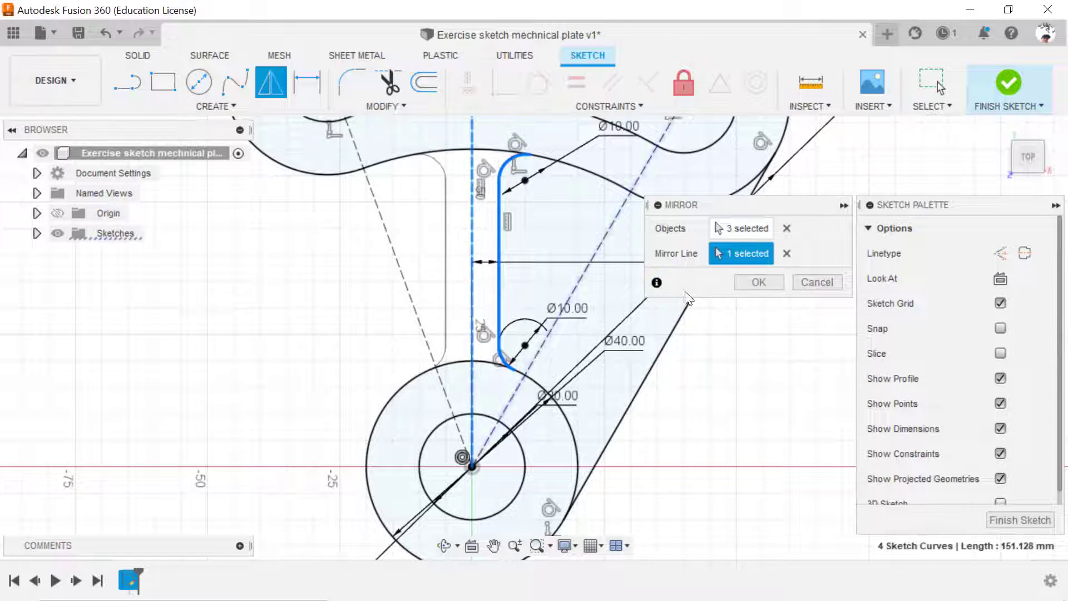
click(758, 282)
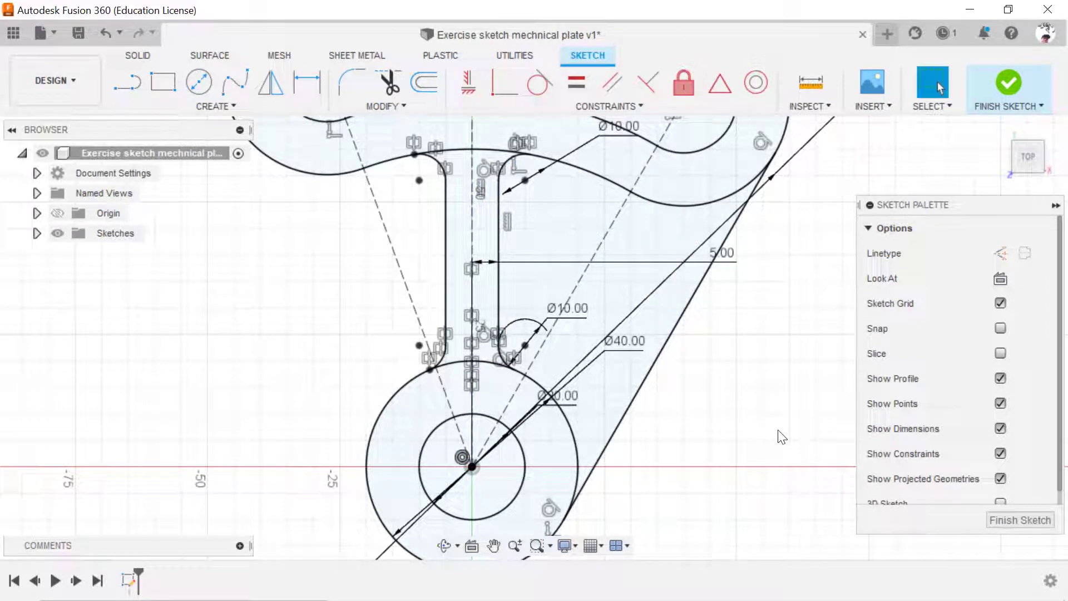
click(516, 546)
Draw a line from the hub centre toward the upper left.
drag(535, 337, 601, 277)
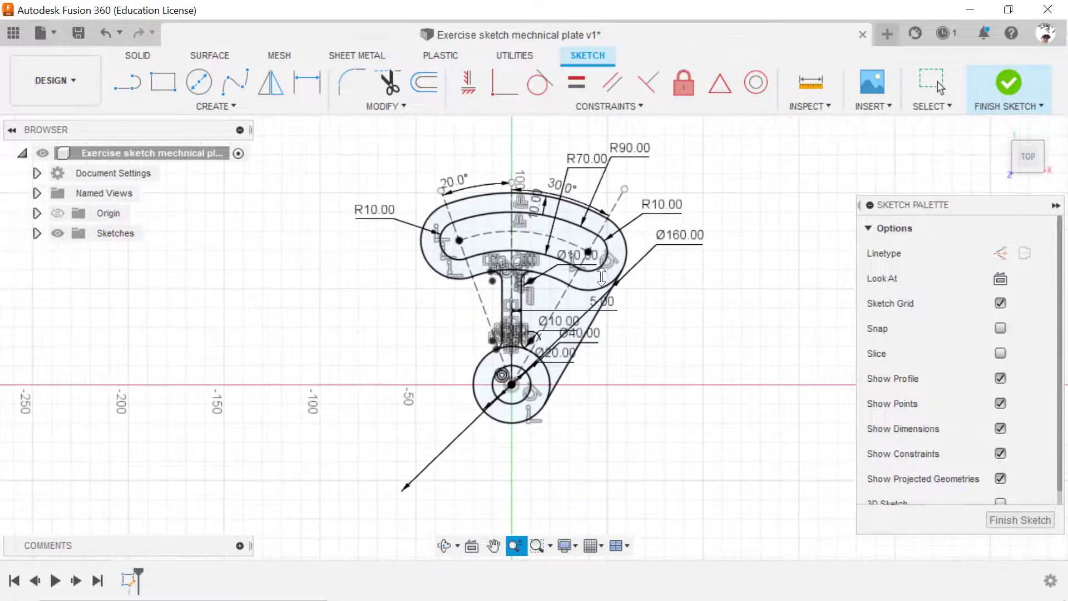
click(494, 545)
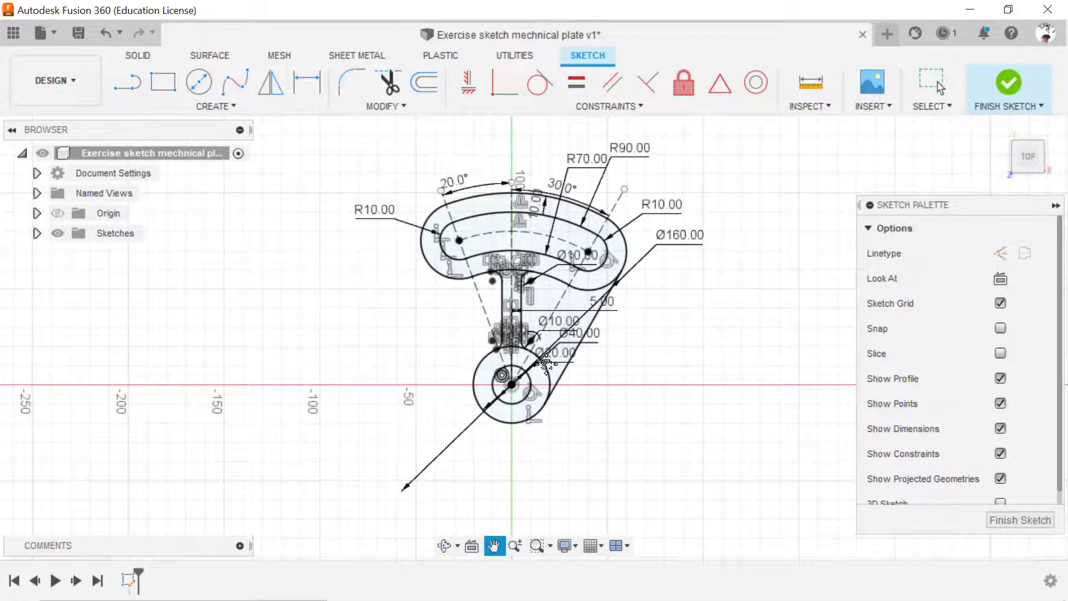
drag(545, 363, 674, 424)
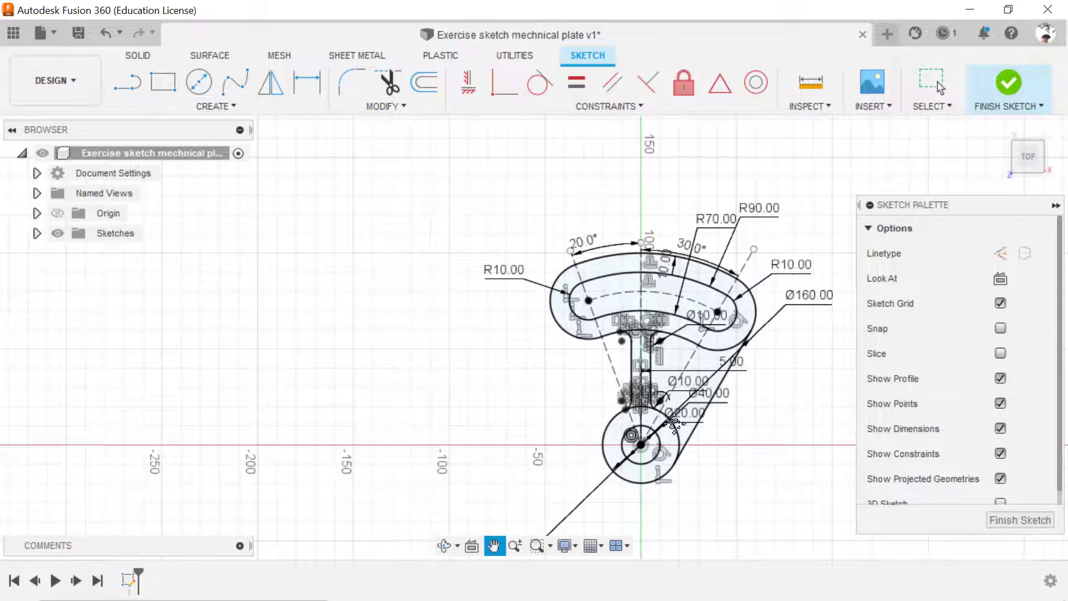
key(l)
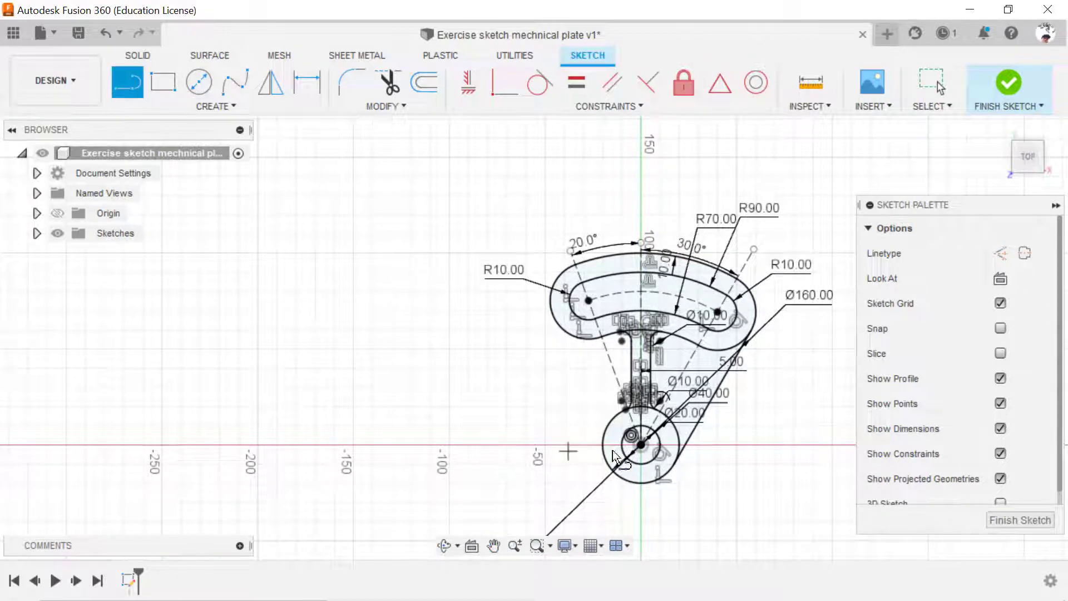
click(640, 445)
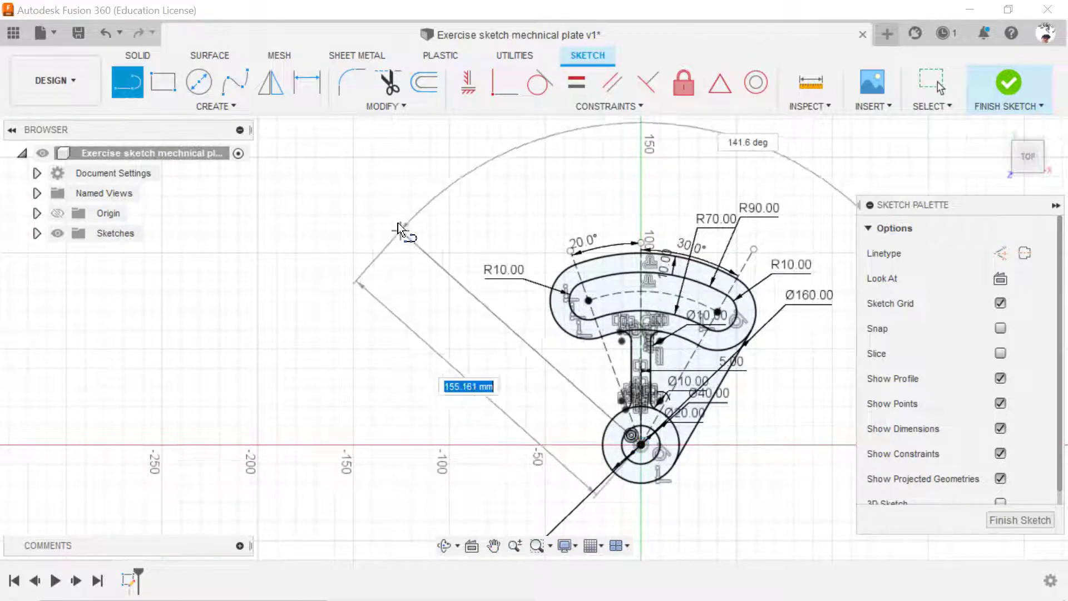
click(372, 202)
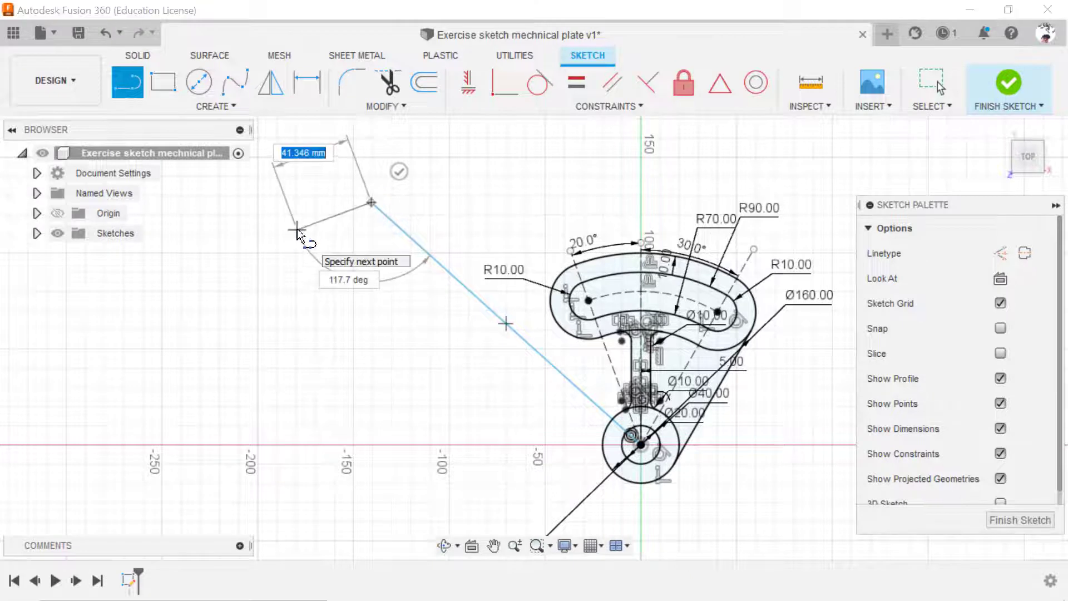
key(Escape)
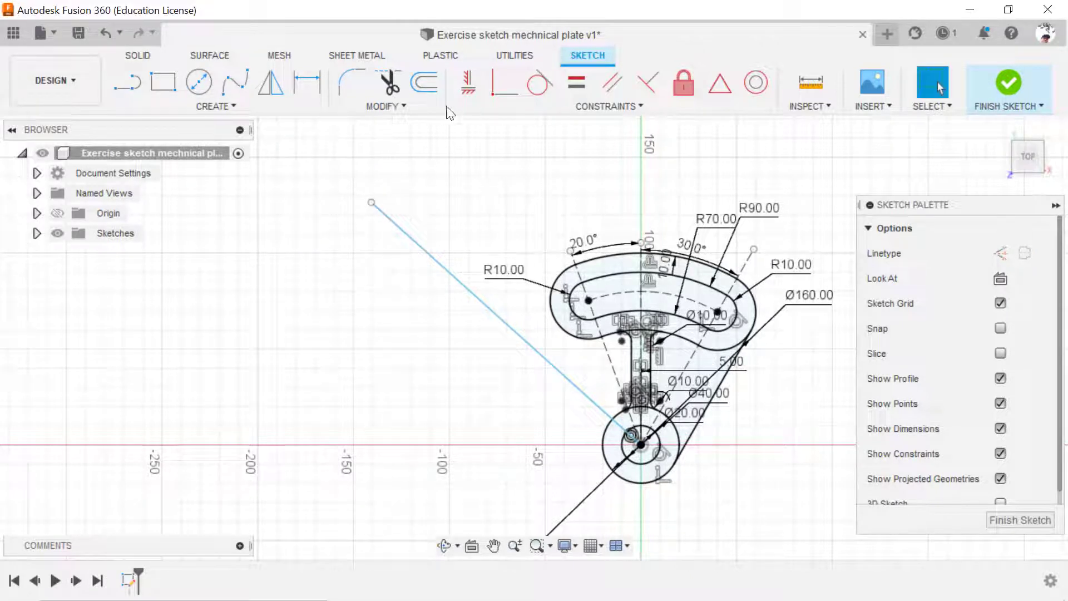
Dimension the new angled line to 200 mm long.
click(307, 82)
click(450, 275)
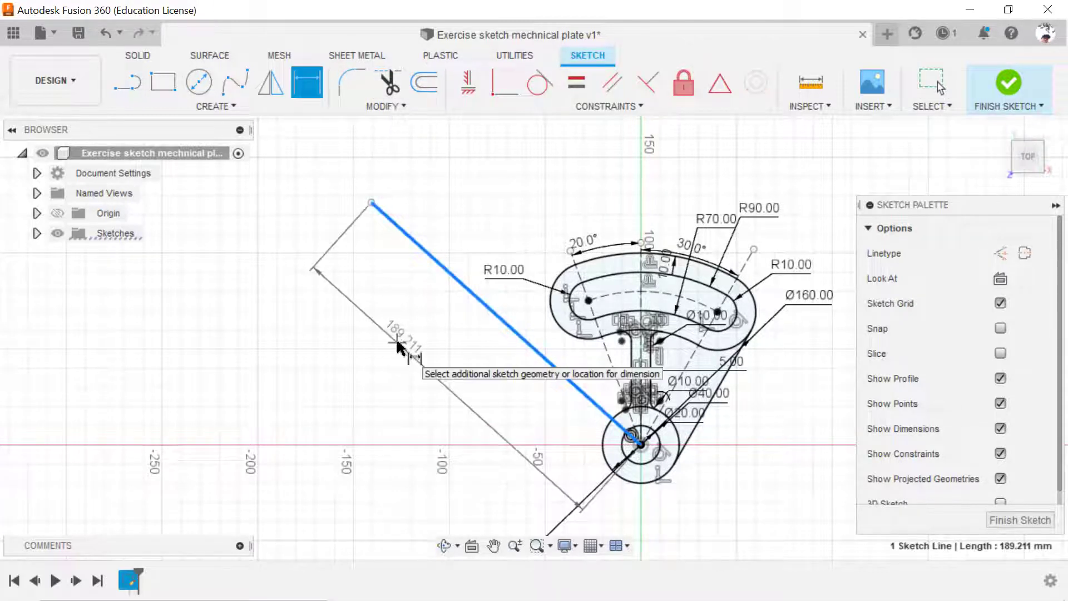
click(397, 346)
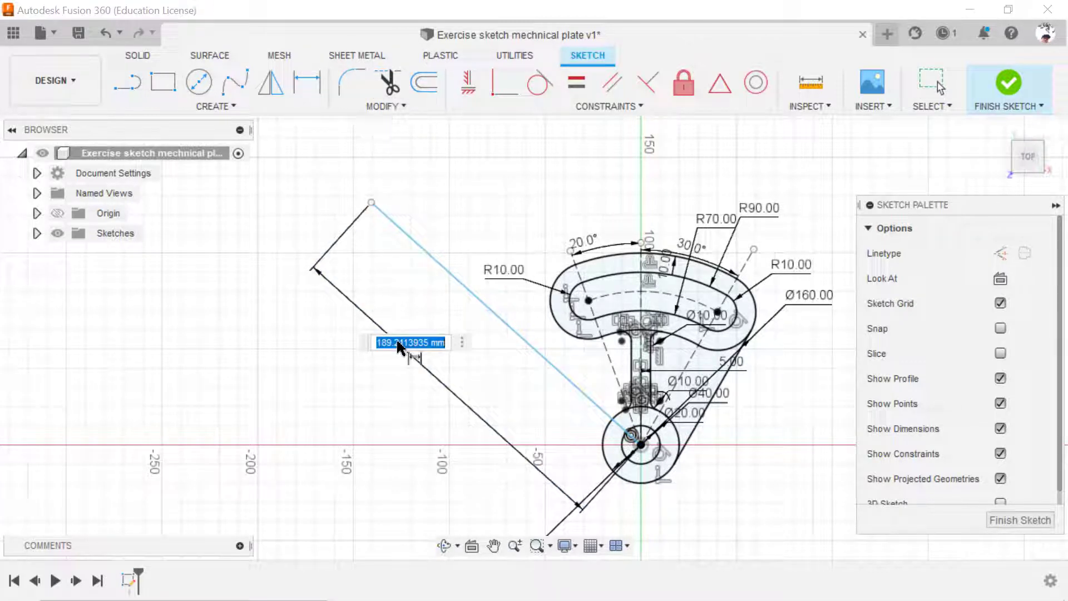
text(200)
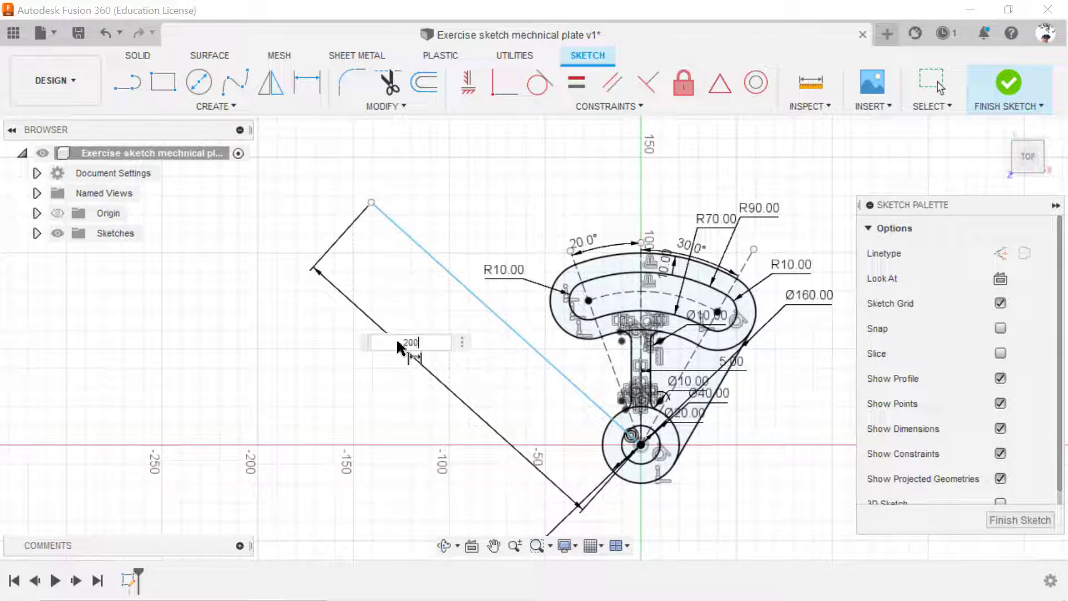
key(Return)
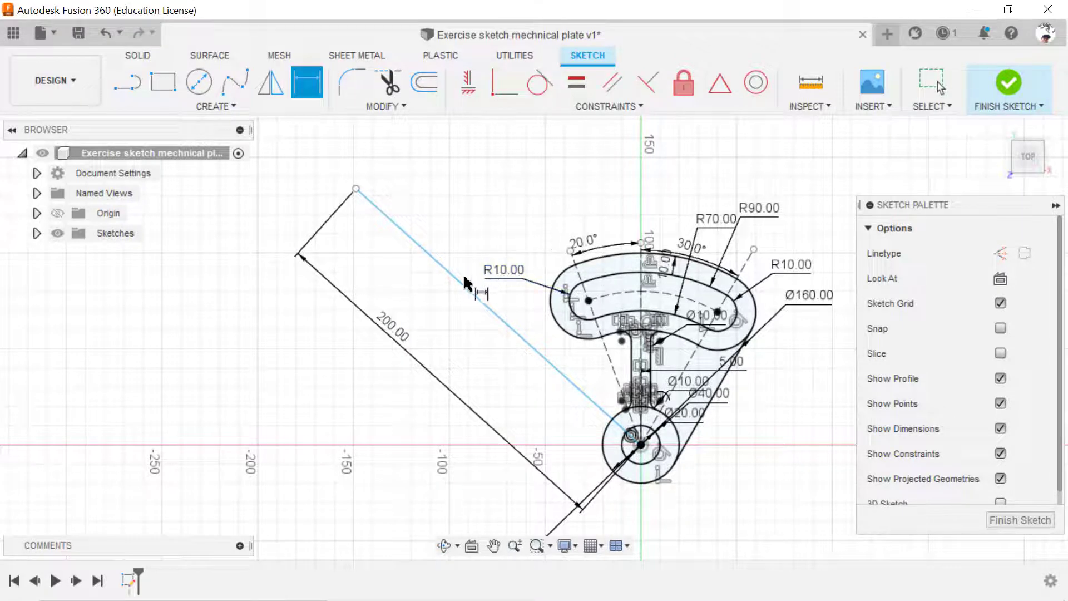
click(466, 283)
click(999, 253)
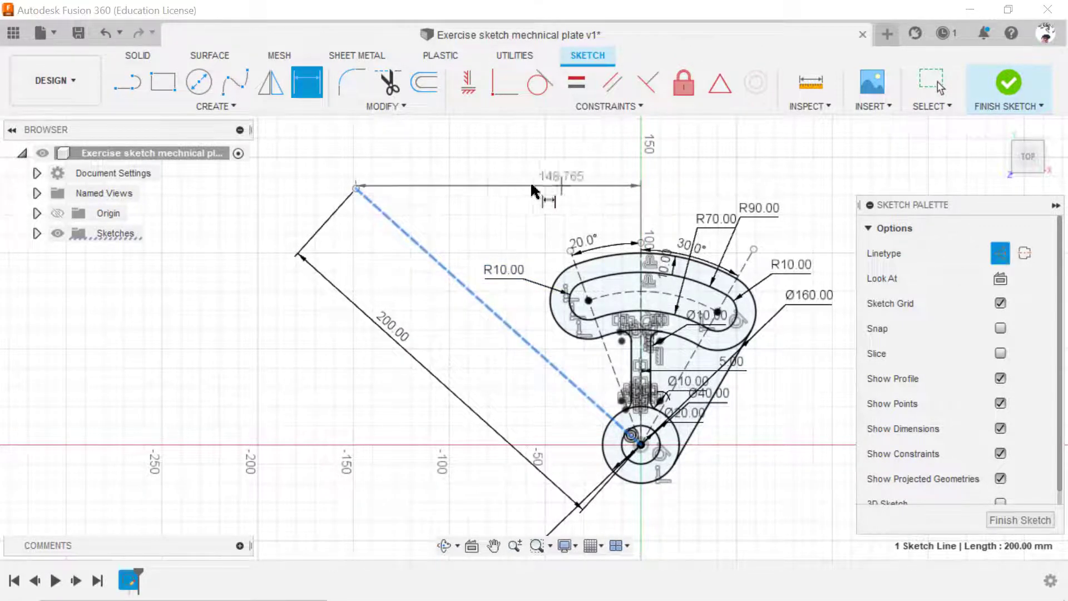
key(Escape)
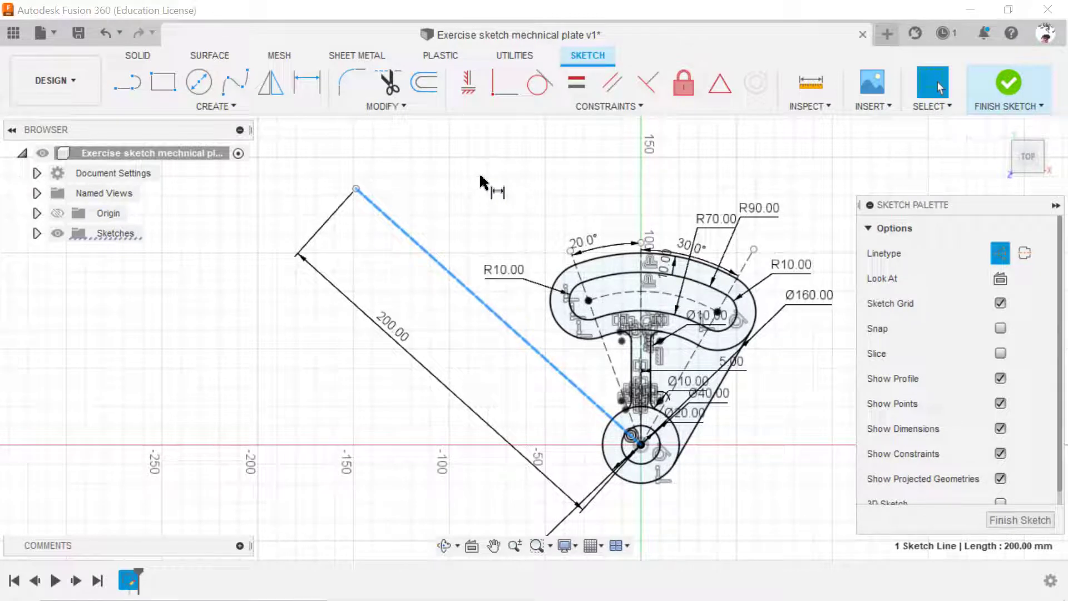
Draw a large circle centred on the hub and dimension it Ø320.
click(200, 82)
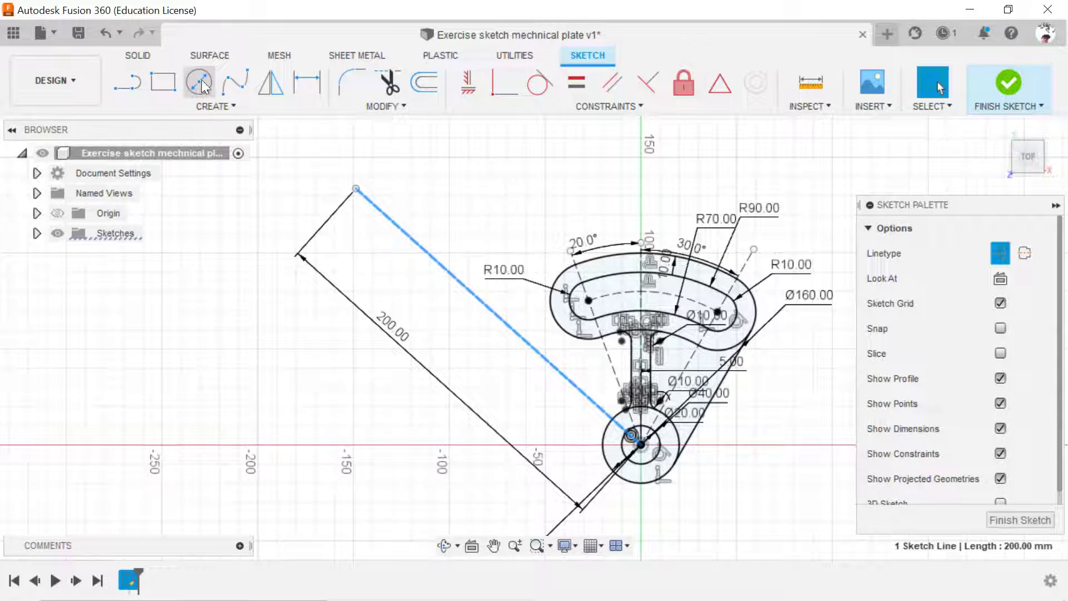
click(641, 444)
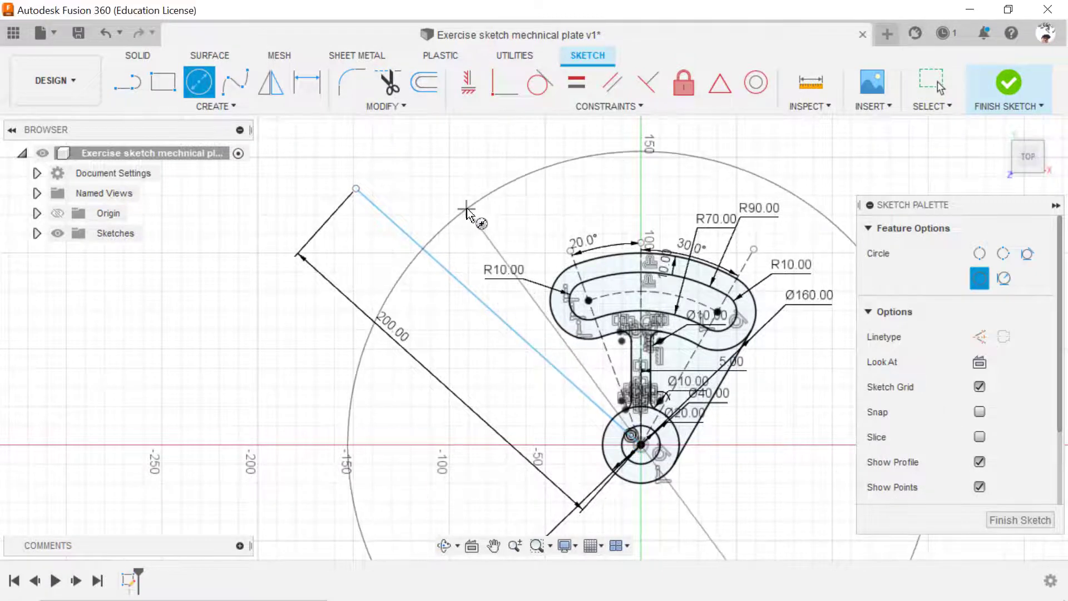
click(482, 205)
key(Escape)
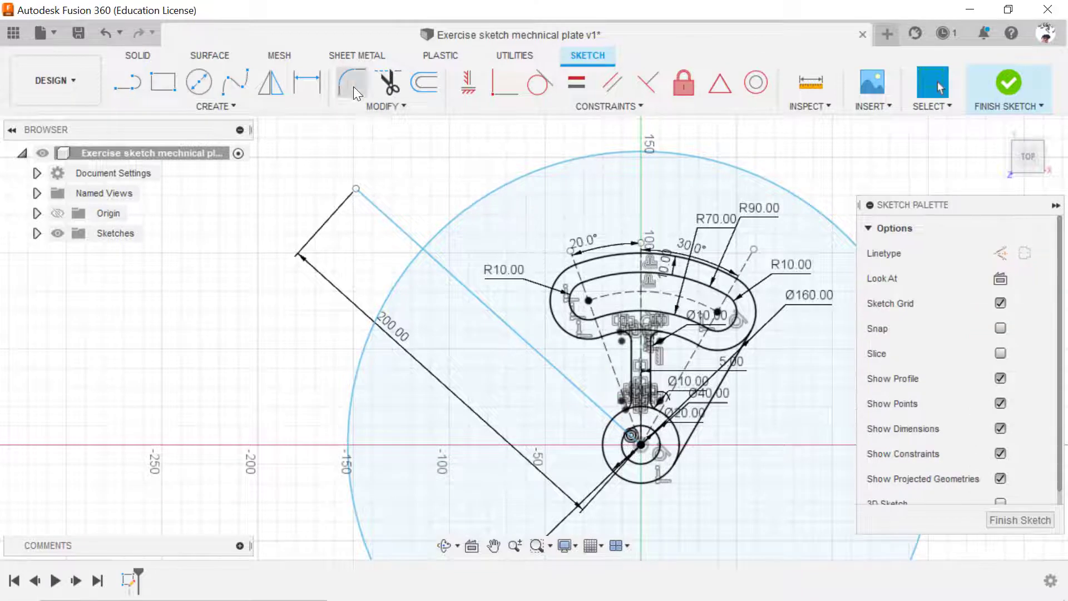
click(307, 84)
click(484, 201)
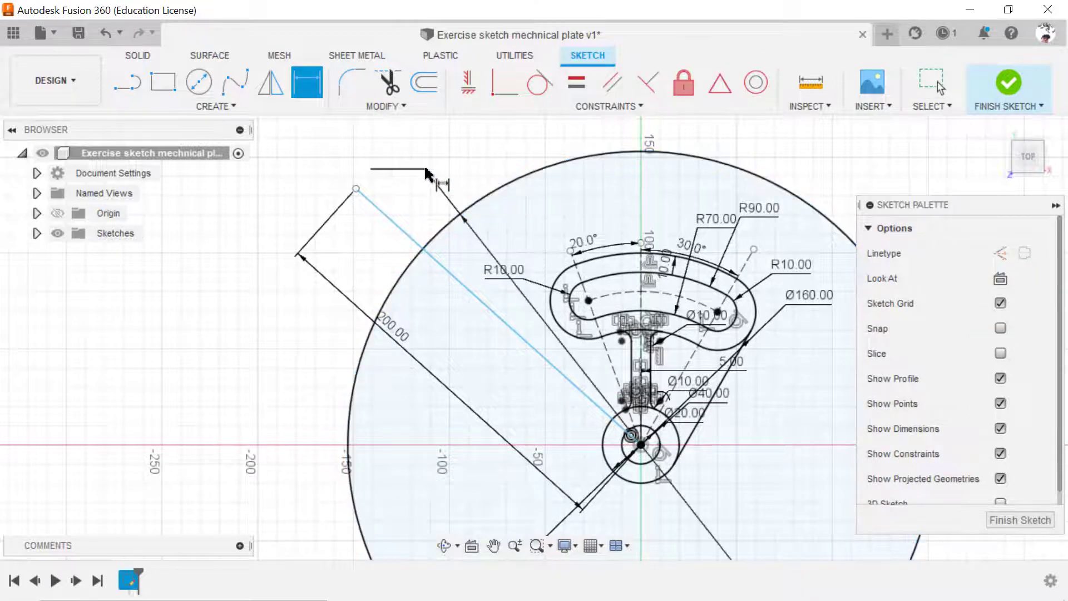
click(427, 174)
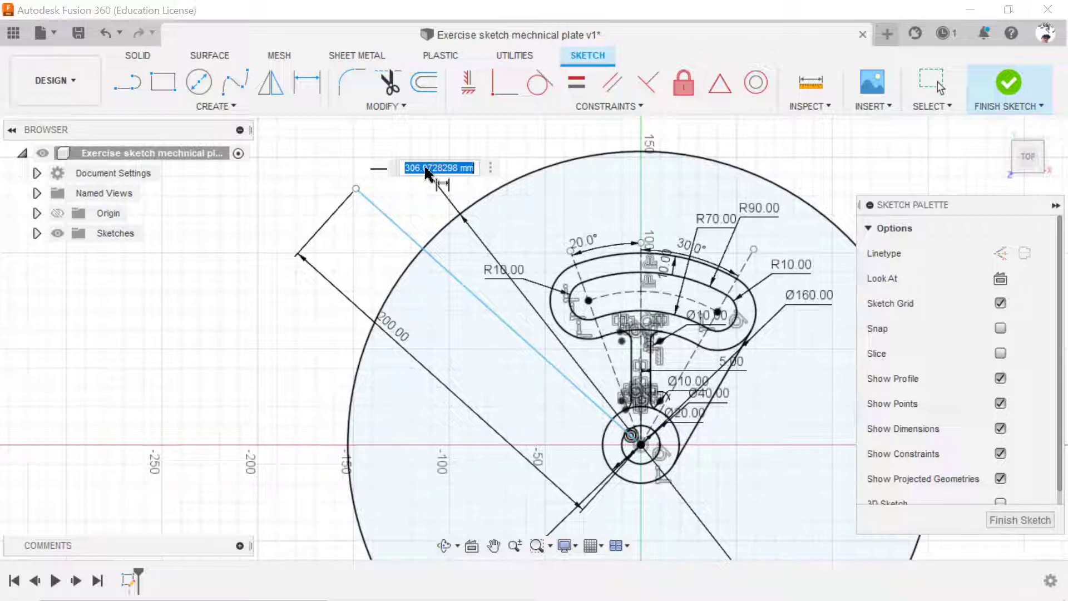
text(320)
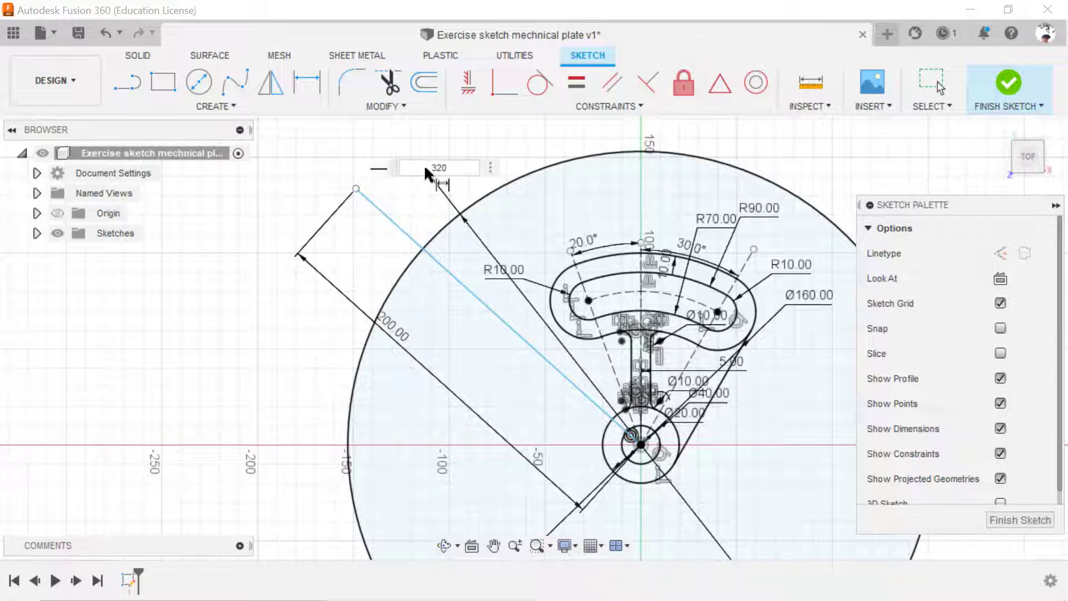
key(Return)
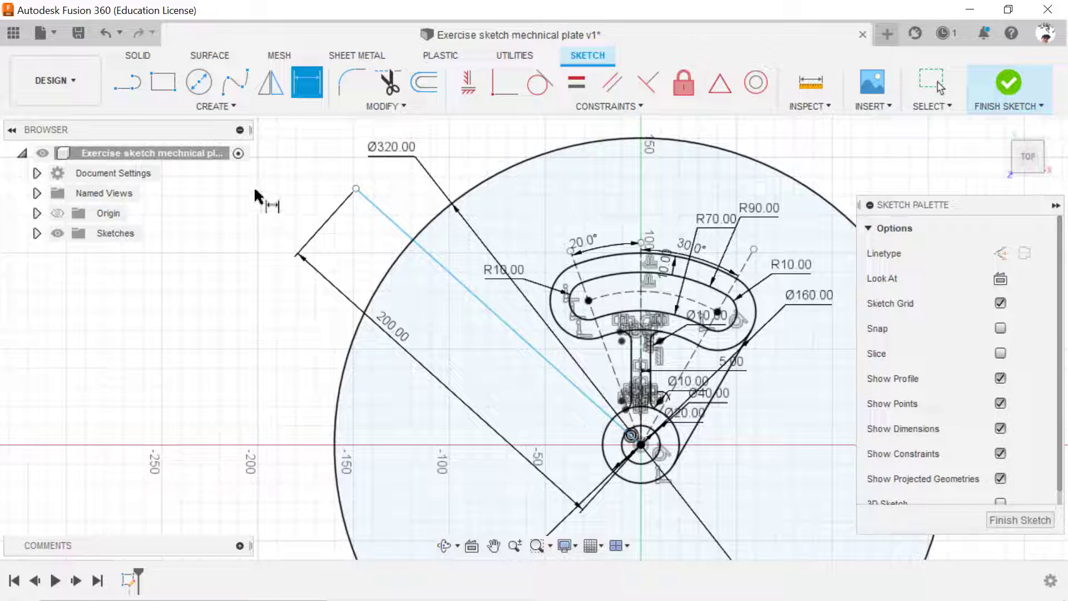
Convert the Ø320 circle to dashed construction geometry.
key(Escape)
click(502, 170)
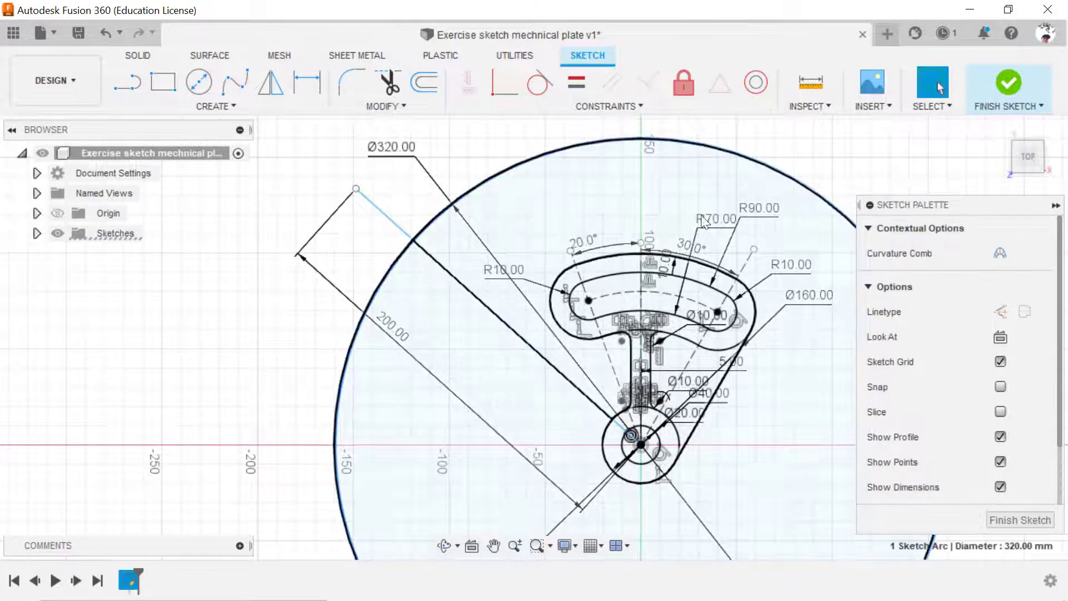
click(999, 316)
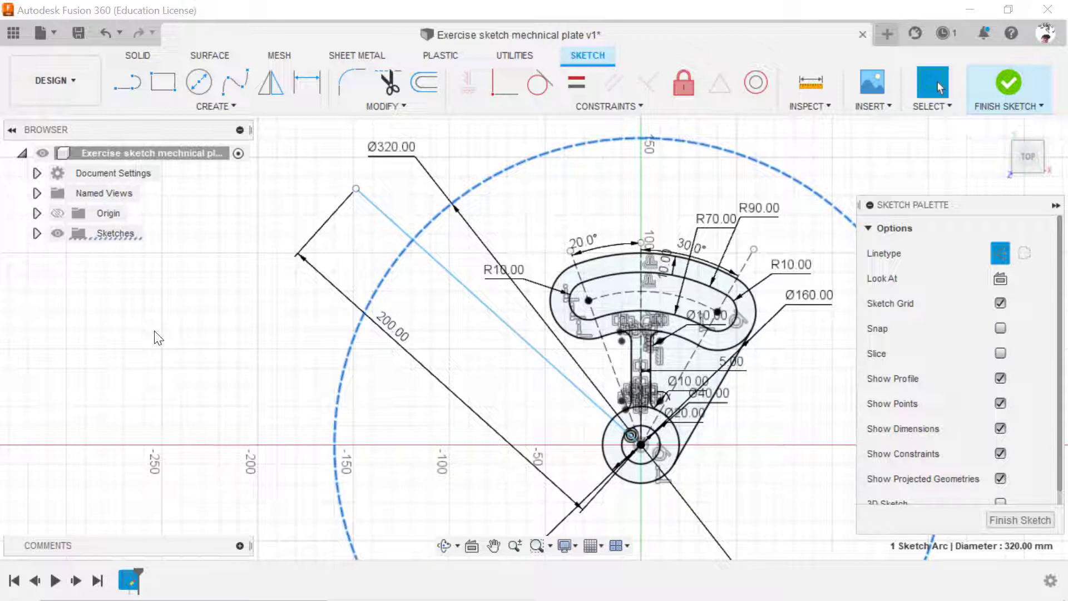
click(199, 82)
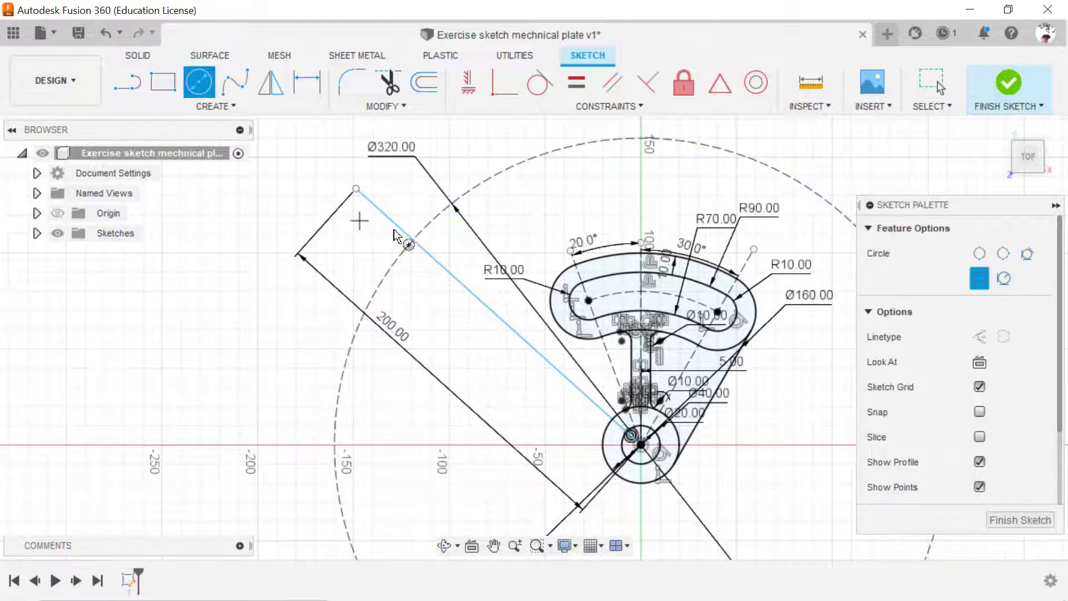
Draw a circle on the angled line and dimension it Ø20.
click(413, 240)
click(424, 211)
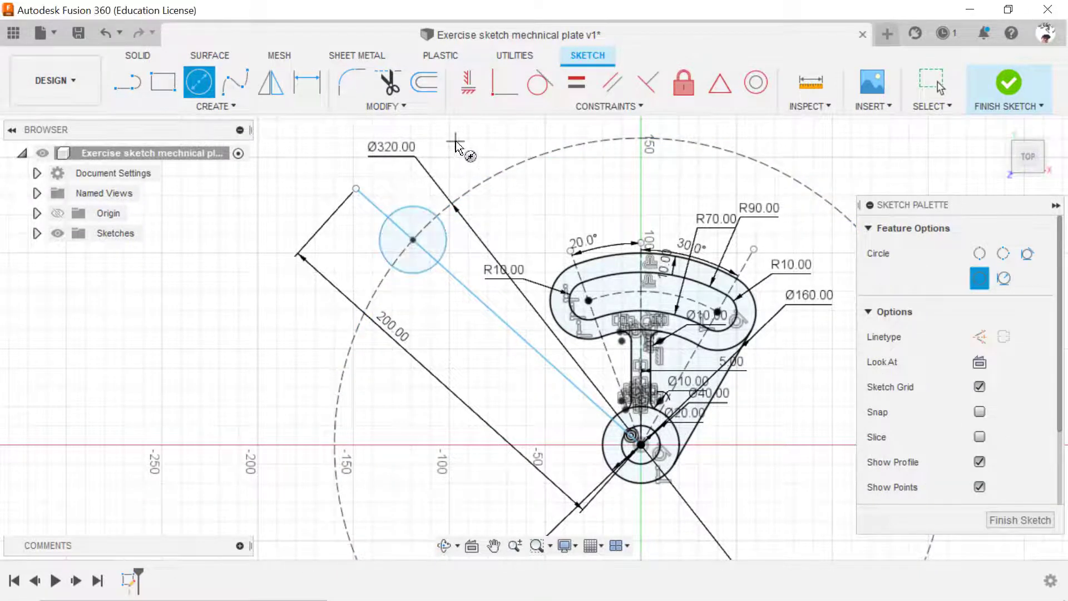
click(306, 82)
click(428, 209)
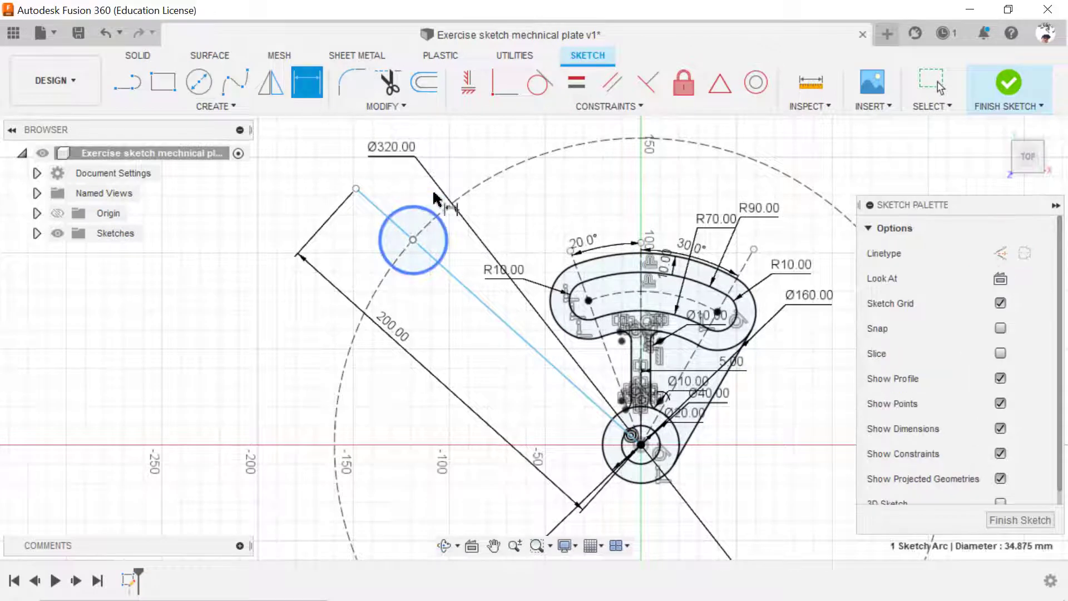
click(486, 161)
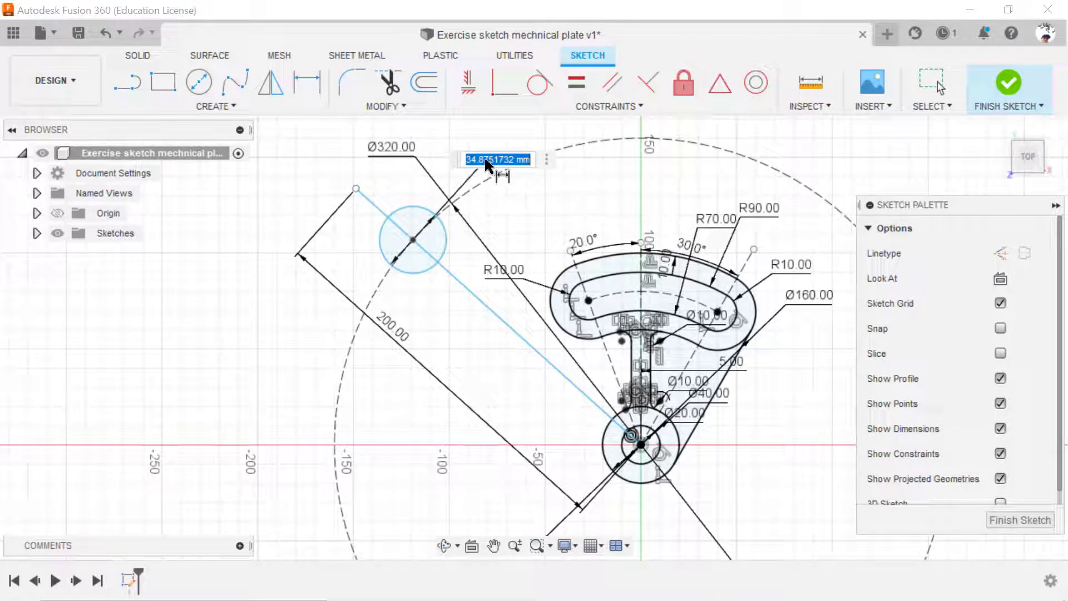
text(20)
key(Return)
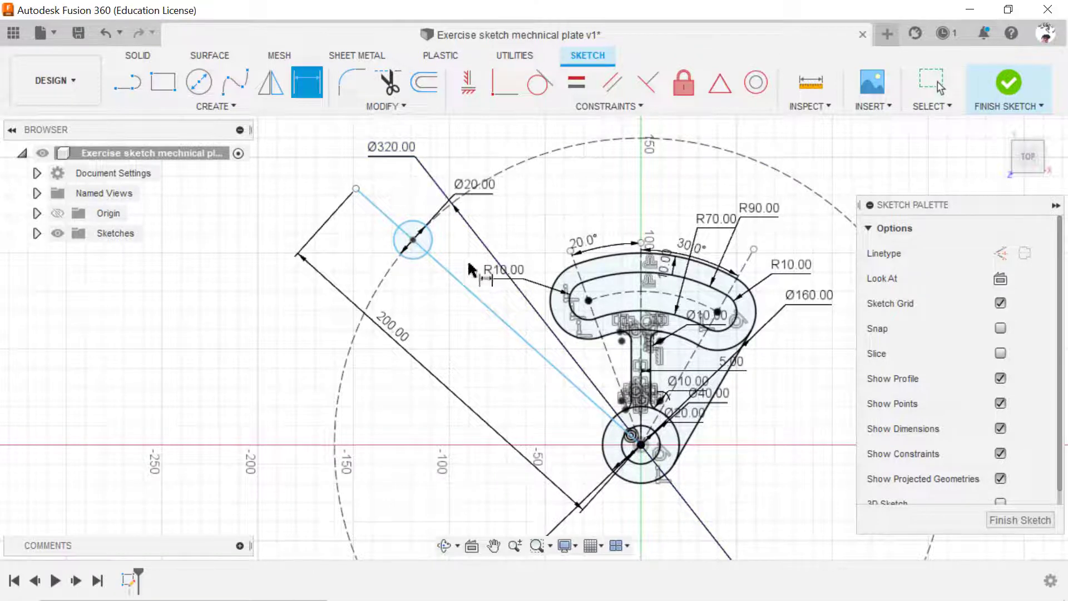
Locate the Ø20 circle 160 from the hub and 119.012 horizontally from the vertical axis.
click(435, 414)
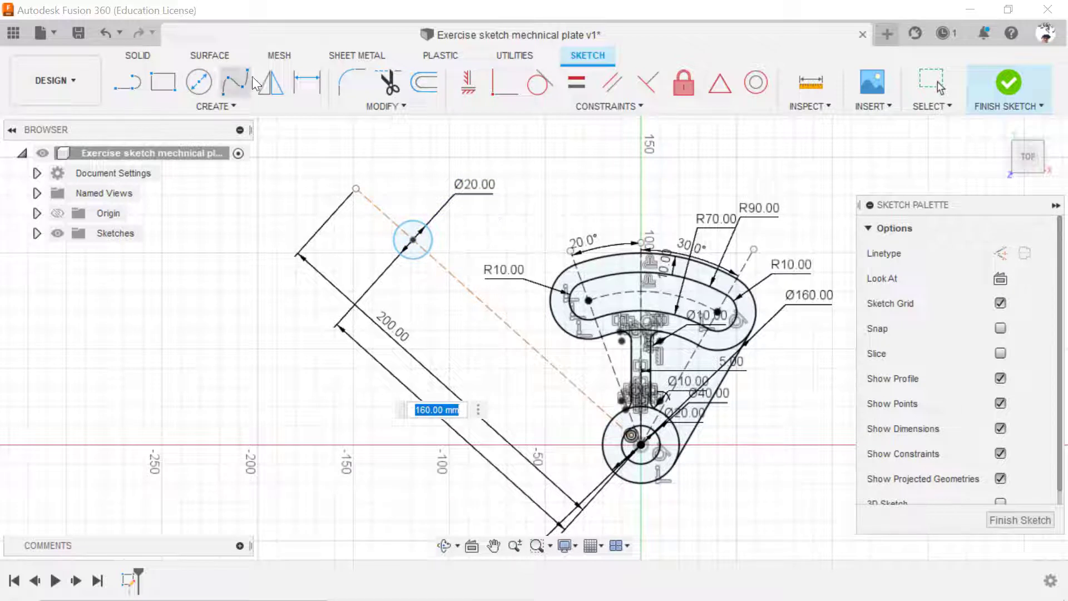
key(Return)
click(306, 84)
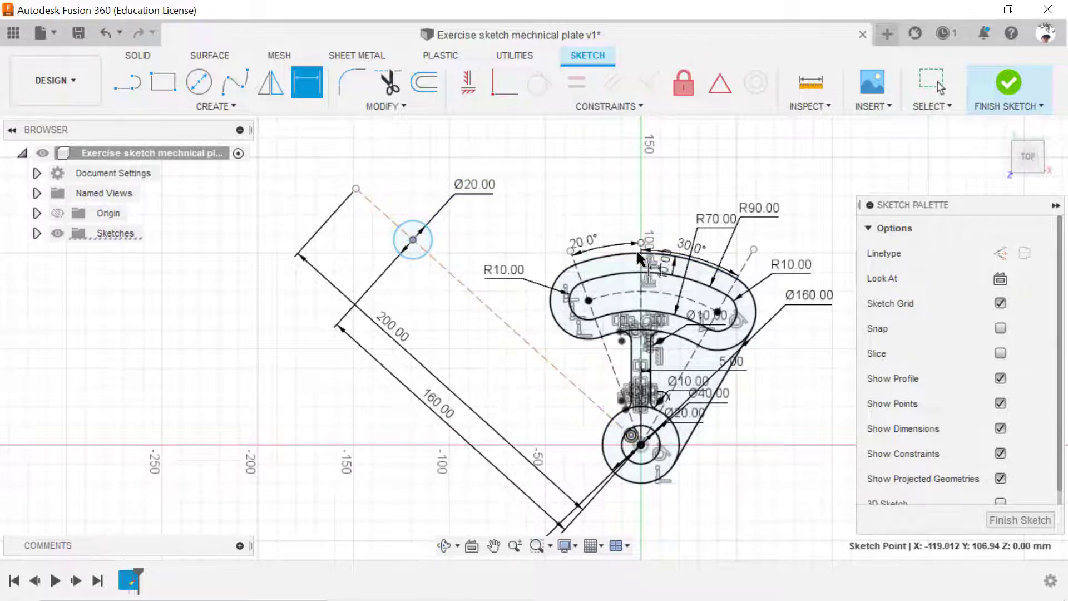
click(641, 281)
click(543, 175)
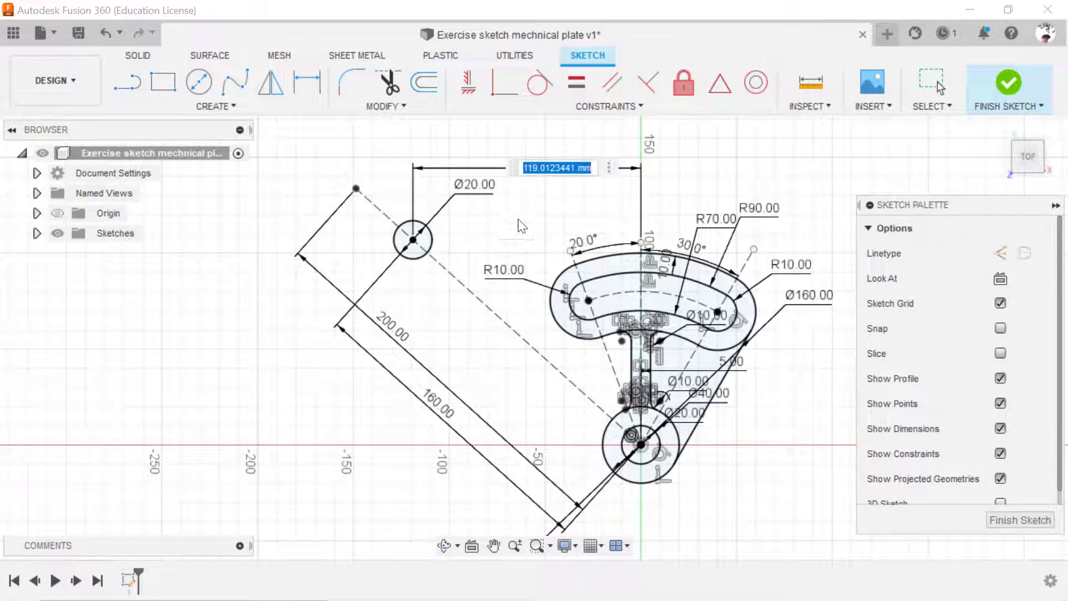
key(Return)
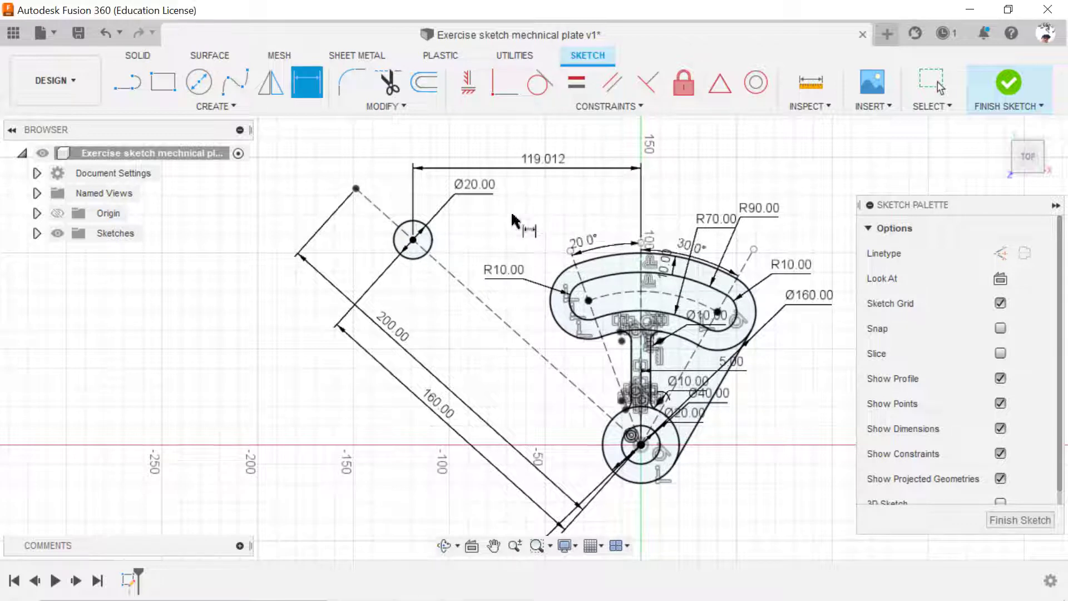
click(198, 81)
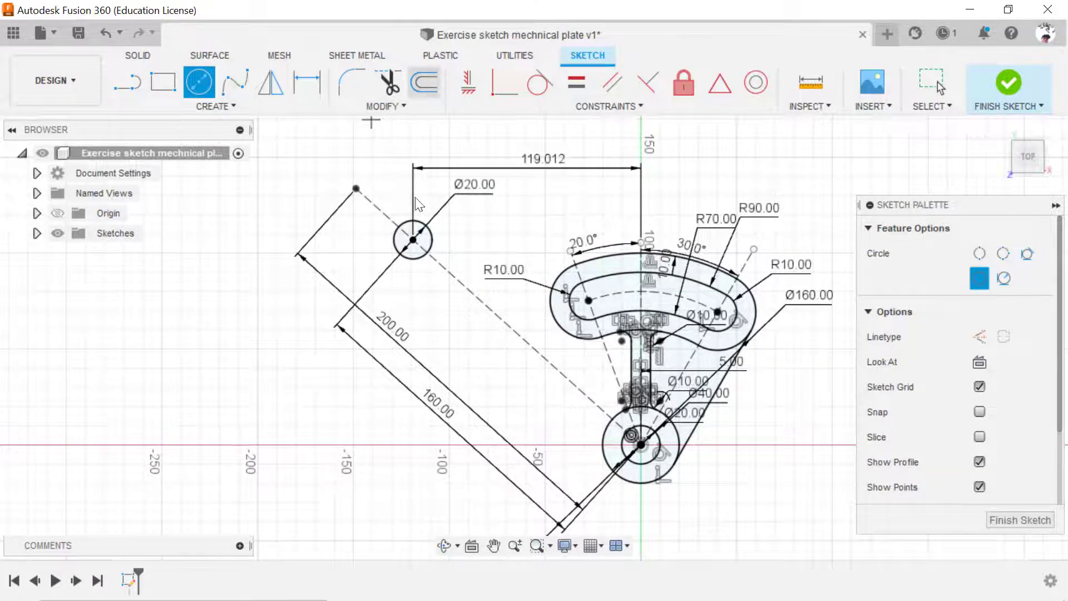
Offset the Ø20 circle outward to create a concentric circle around it.
key(o)
click(421, 220)
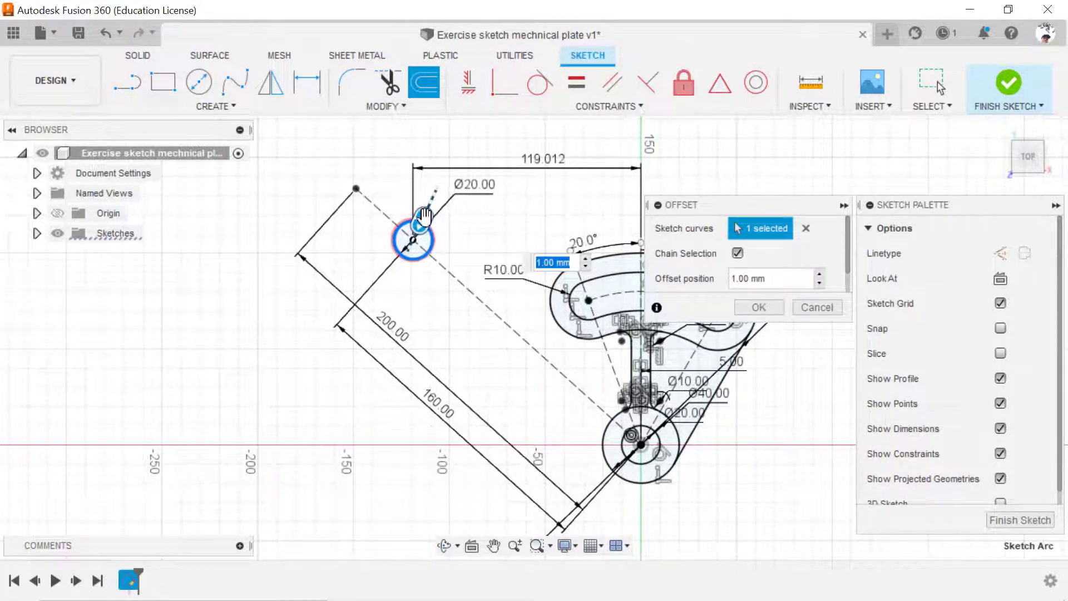
drag(425, 222, 438, 205)
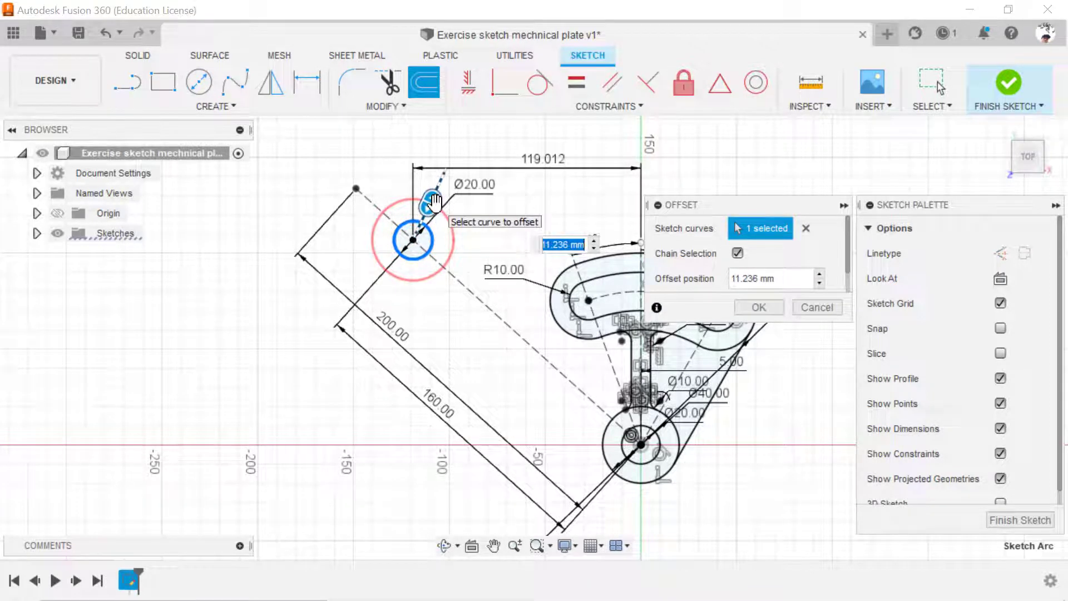
triple_click(777, 279)
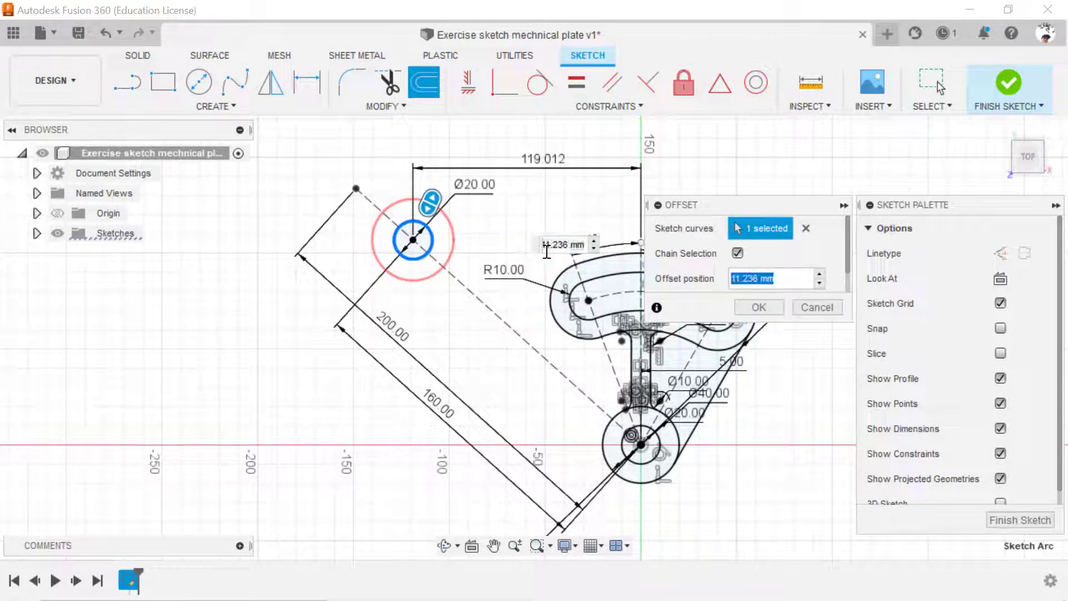
text(5)
key(Return)
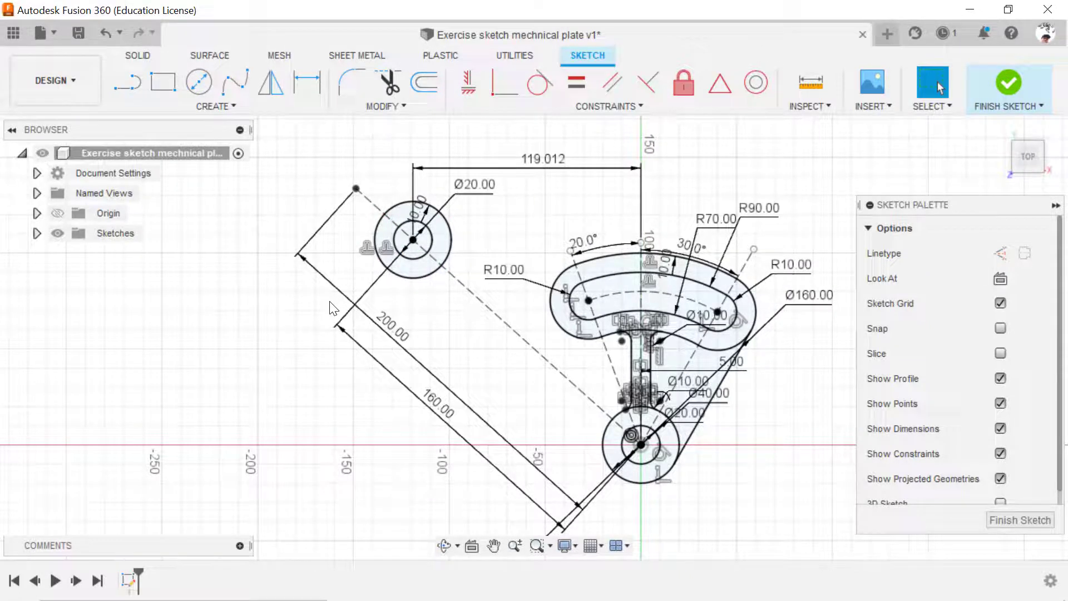
Offset the angled centre line by 5 mm to create a parallel edge line.
key(o)
click(470, 292)
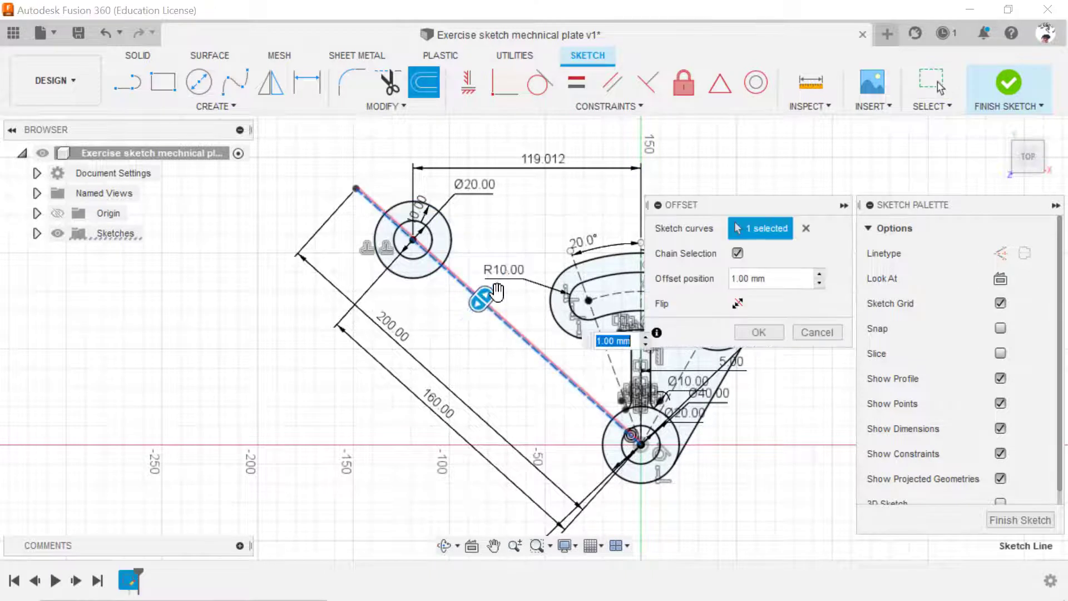
drag(481, 298, 504, 288)
triple_click(727, 281)
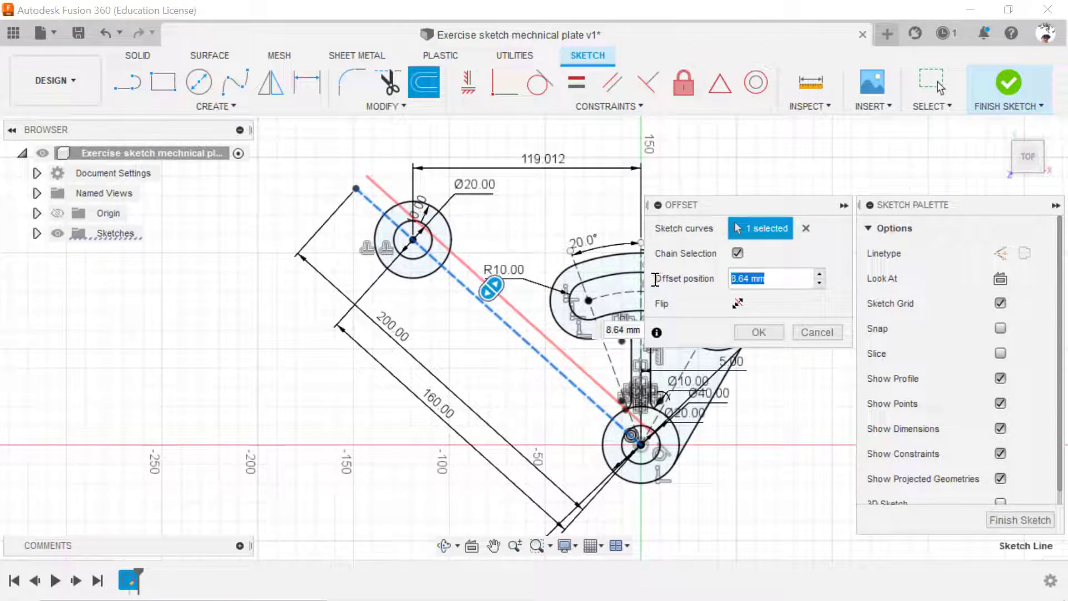
text(5)
key(Return)
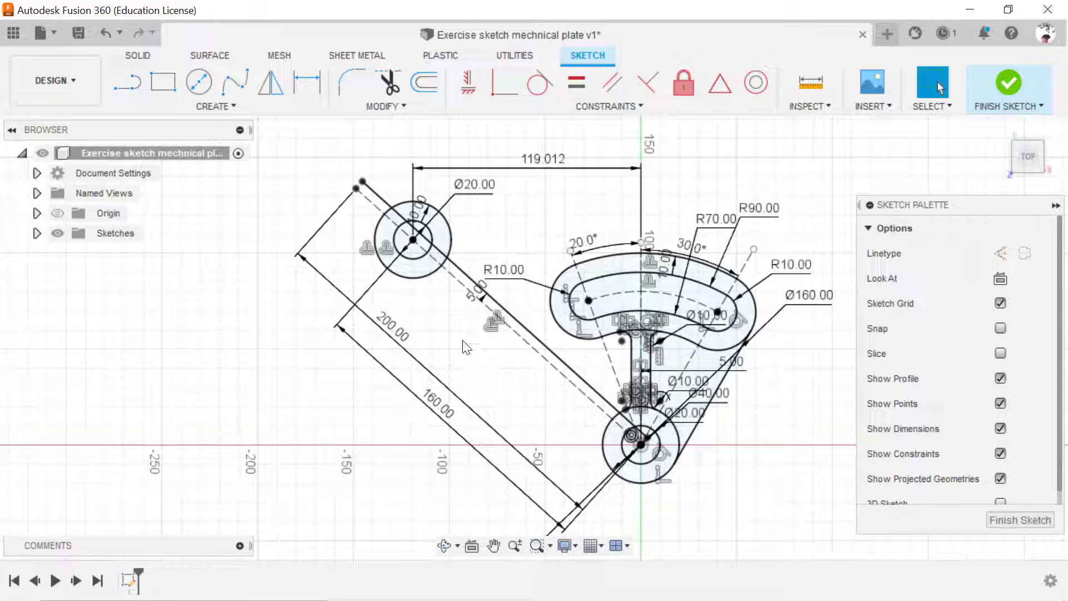
Zoom and pan to bring the boss circles into view.
key(o)
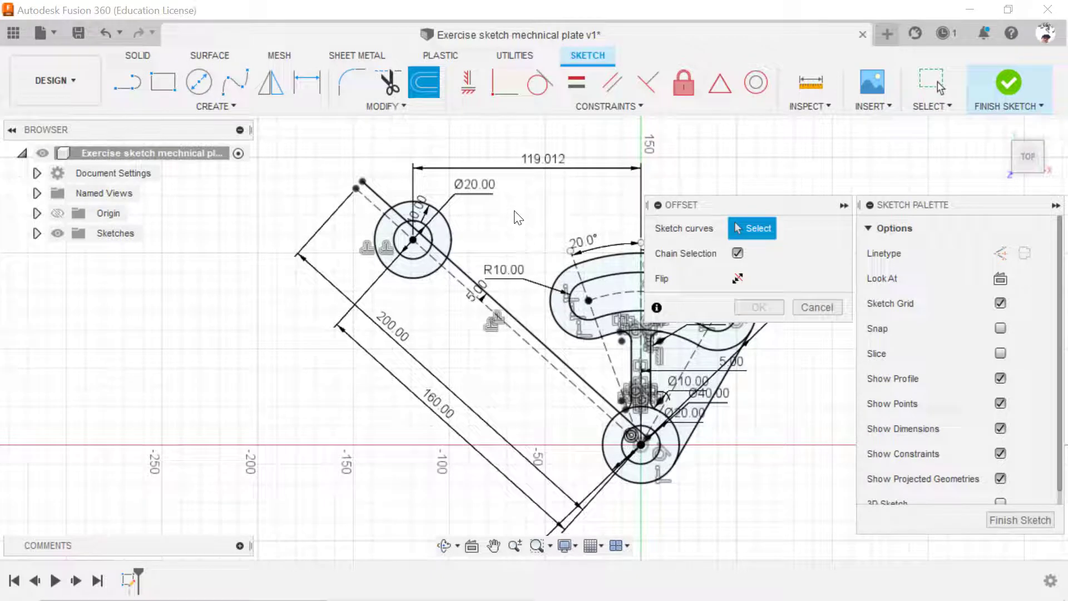
click(516, 543)
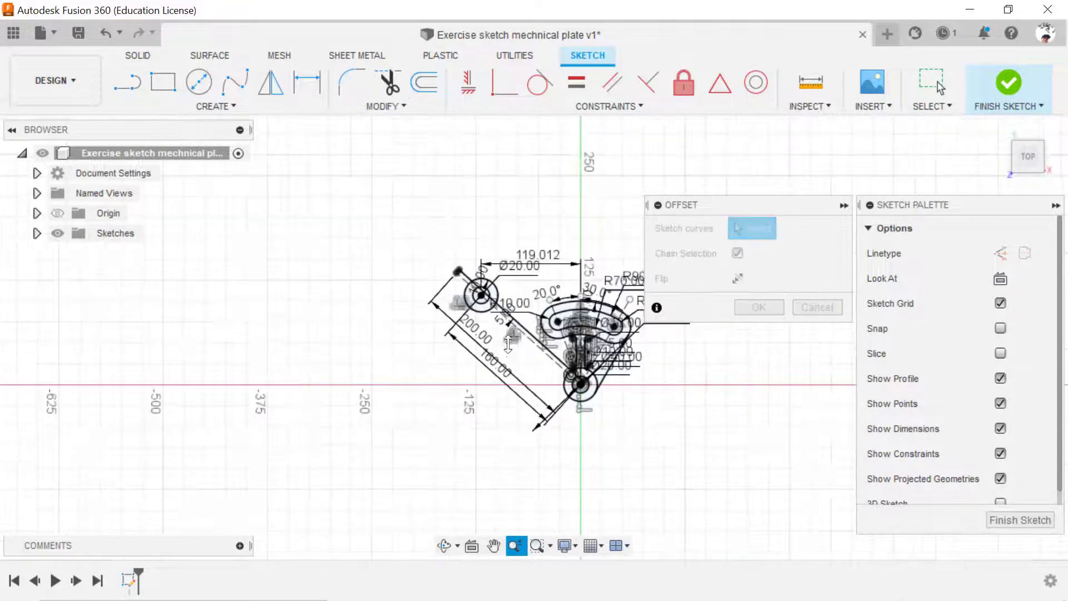
click(494, 545)
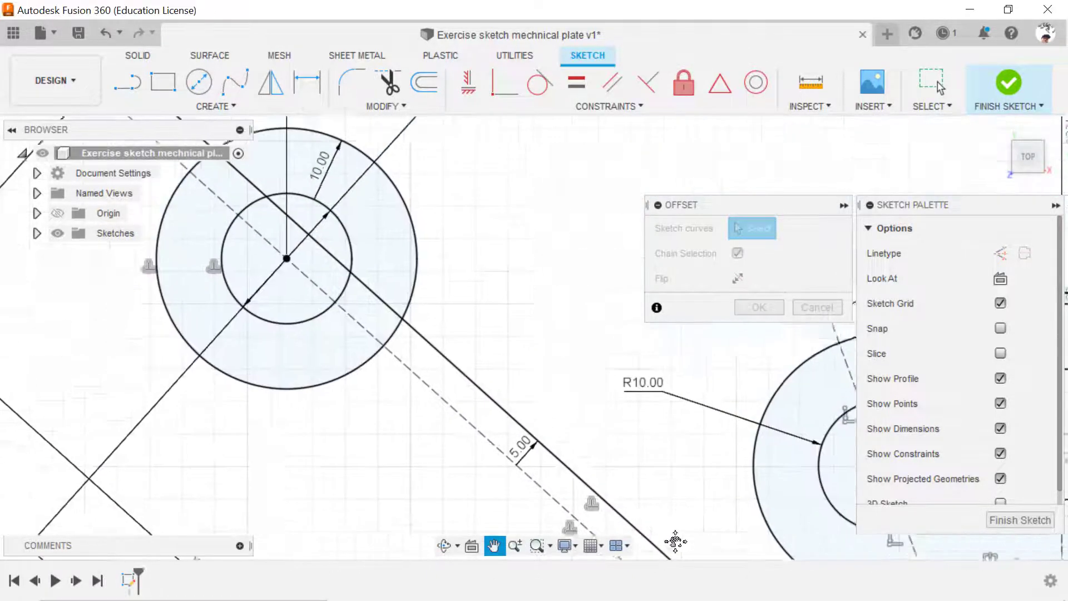
drag(384, 128, 572, 403)
Draw a small circle beside the boss and dimension it Ø8.
click(198, 82)
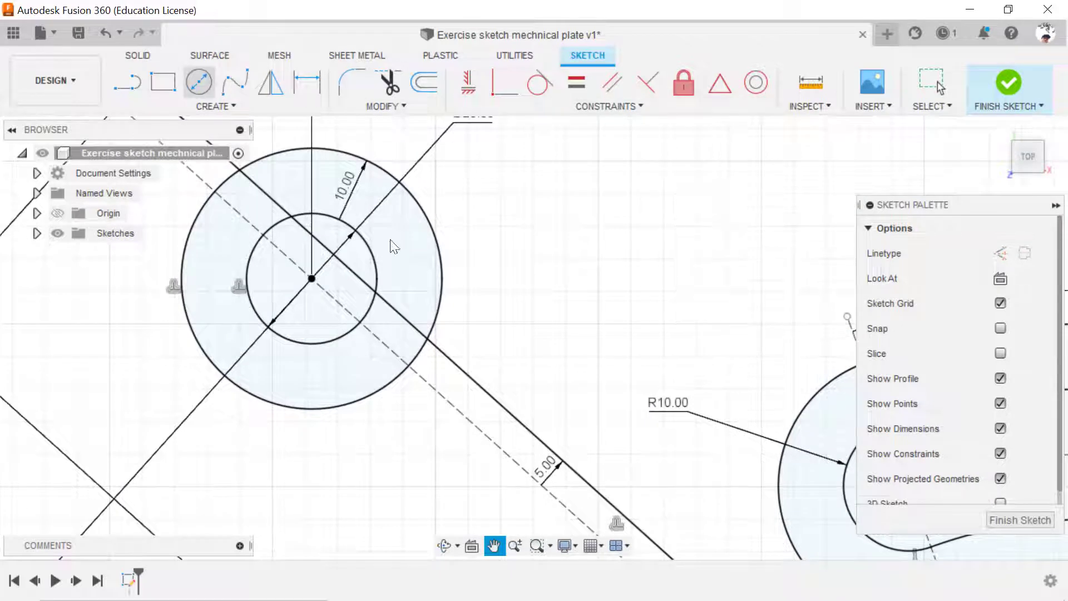
click(467, 328)
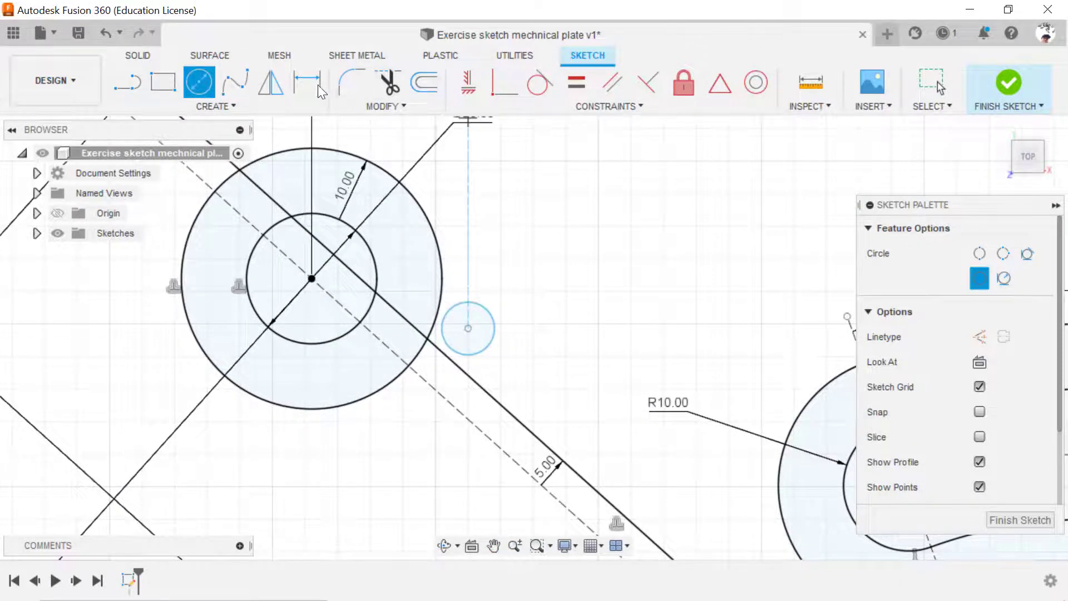
click(306, 82)
click(494, 325)
click(549, 259)
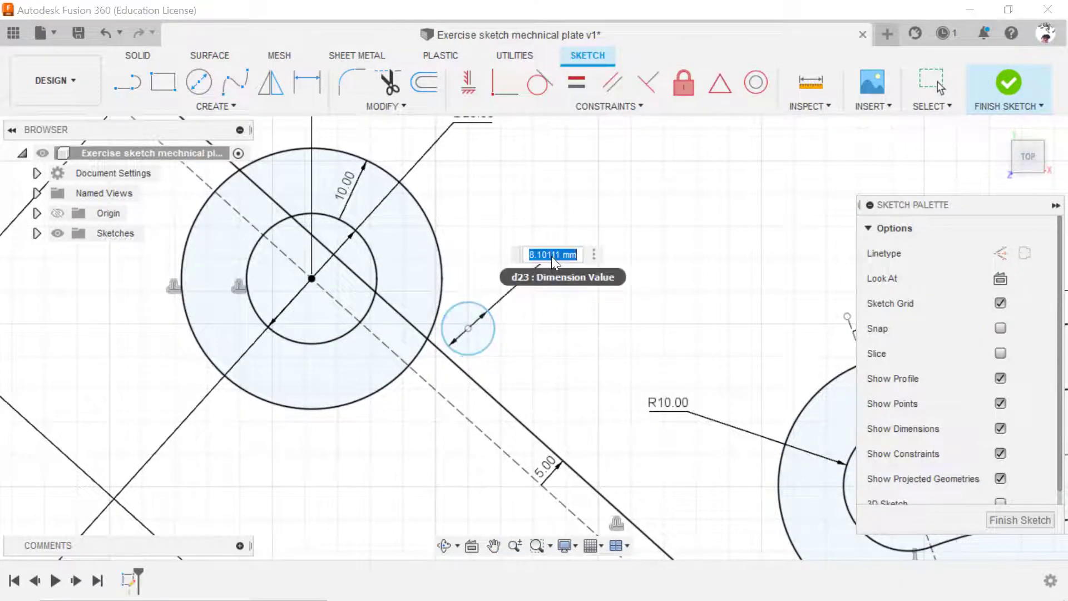
text(8)
key(Return)
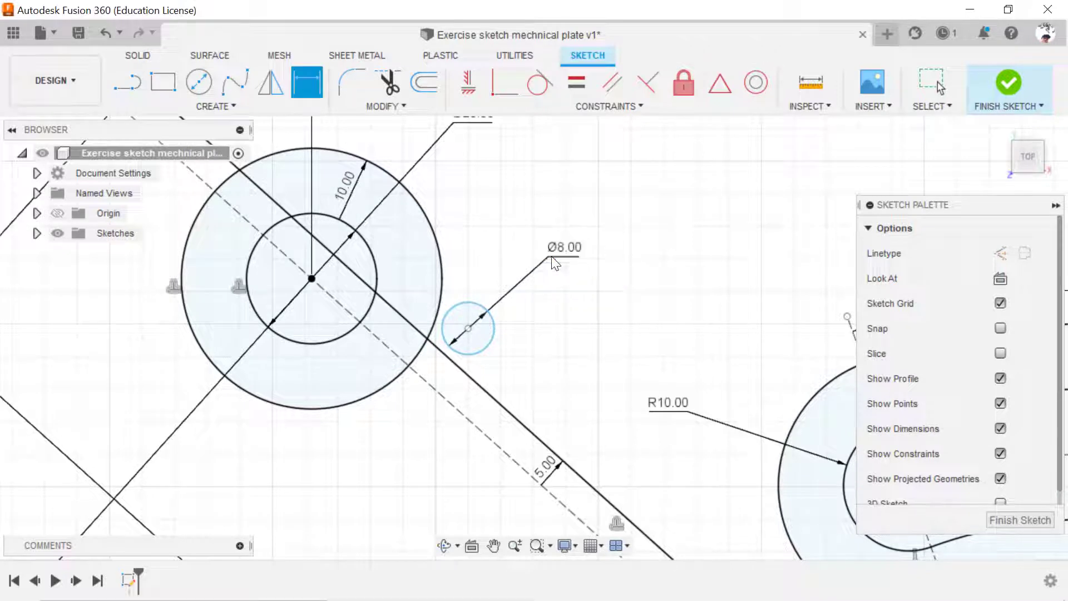
Make the Ø8 circle tangent to the outer boss circle and the offset line.
click(540, 82)
click(442, 281)
click(448, 310)
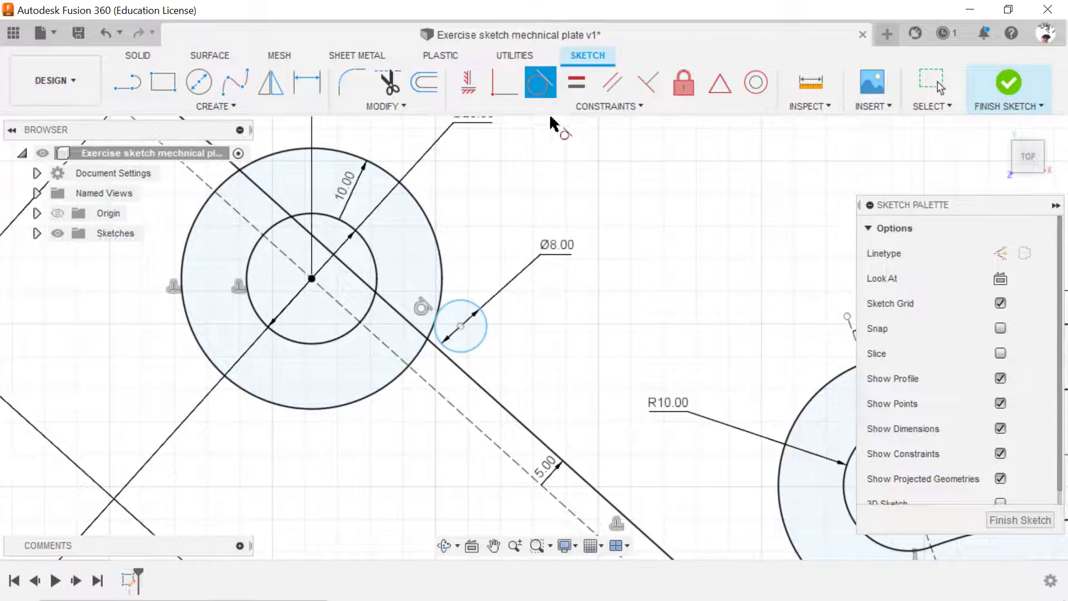
click(484, 335)
click(471, 380)
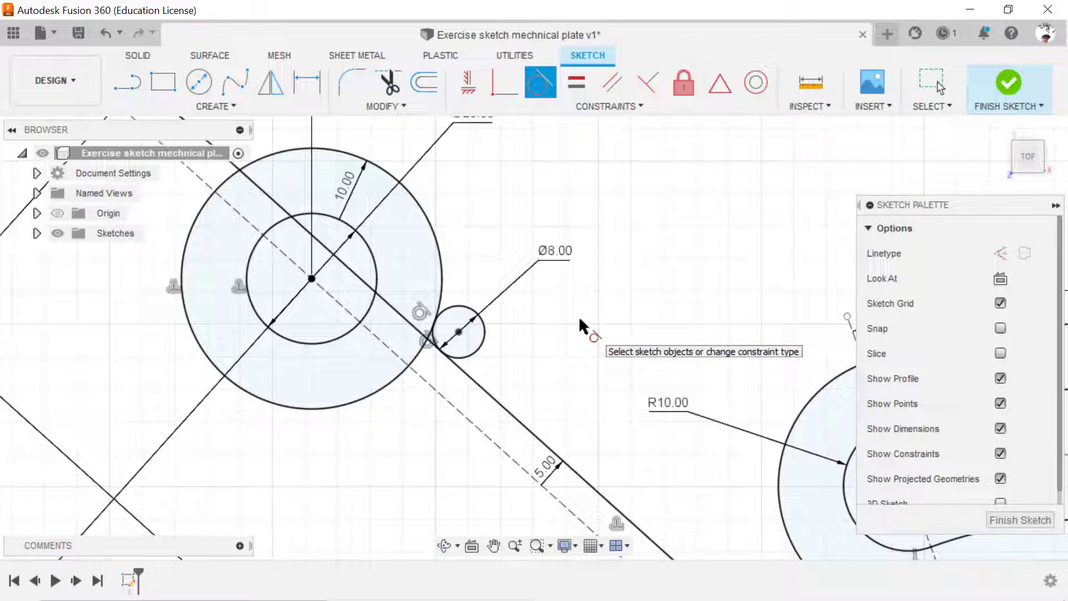
click(515, 545)
drag(512, 500, 512, 411)
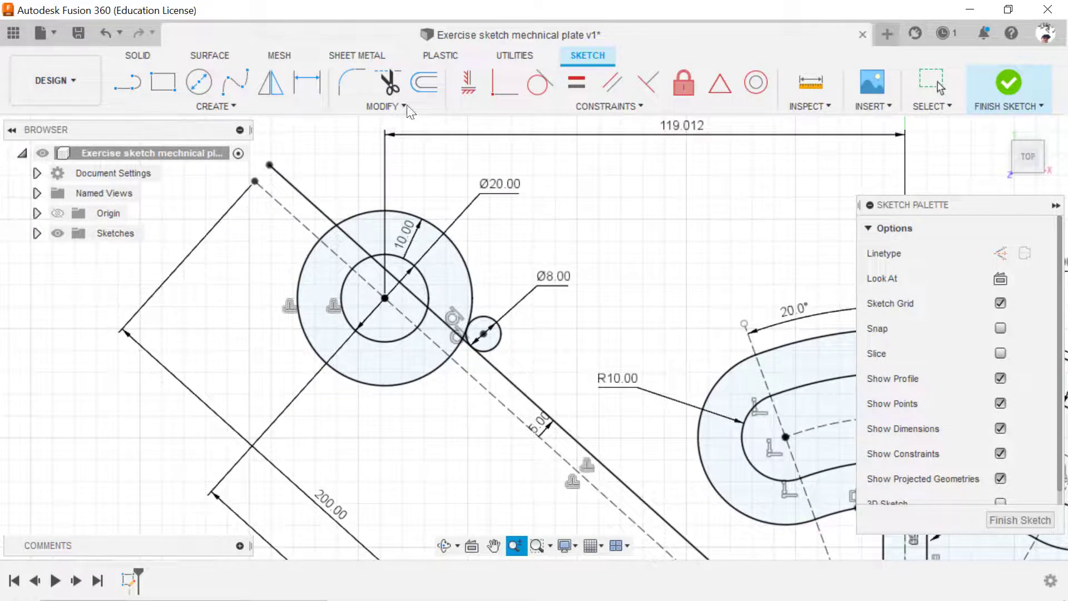
Trim the line pieces inside the circles and the excess Ø8 circle into a blend arc.
click(389, 82)
click(319, 224)
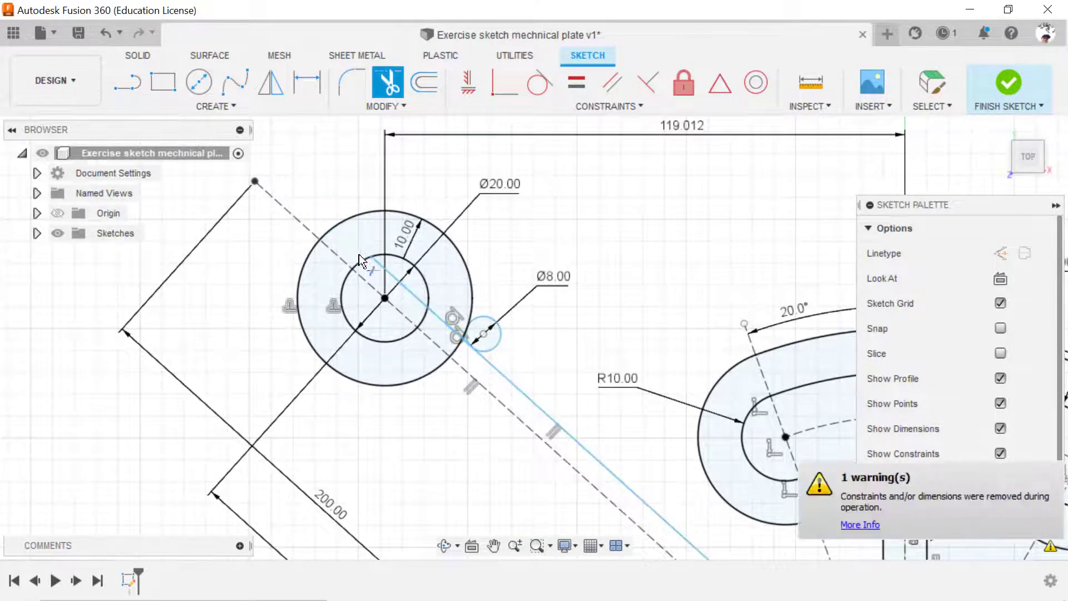
click(378, 263)
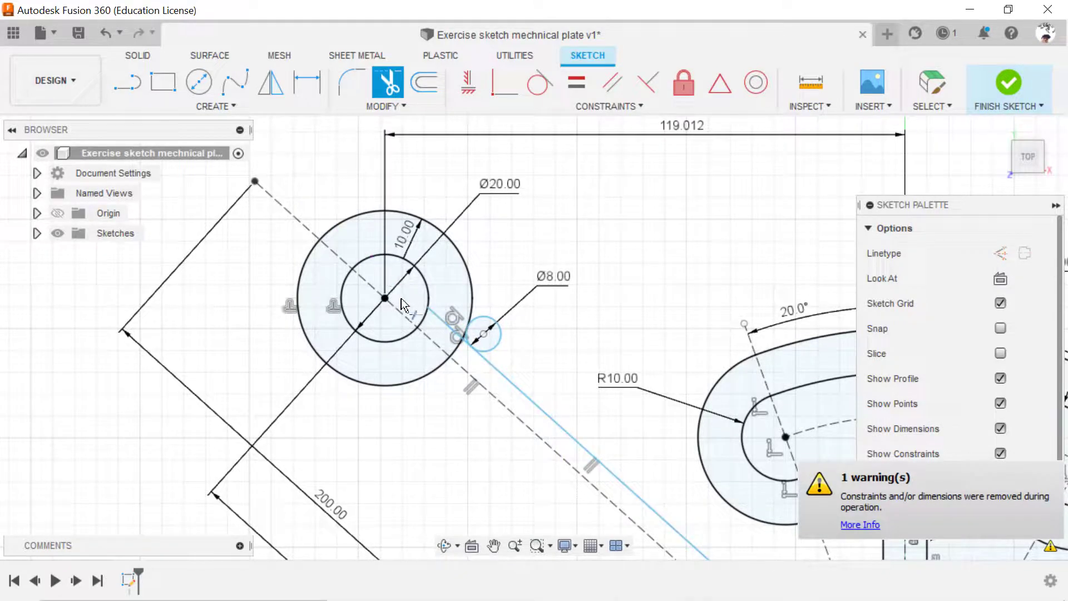
click(432, 315)
drag(515, 545, 587, 581)
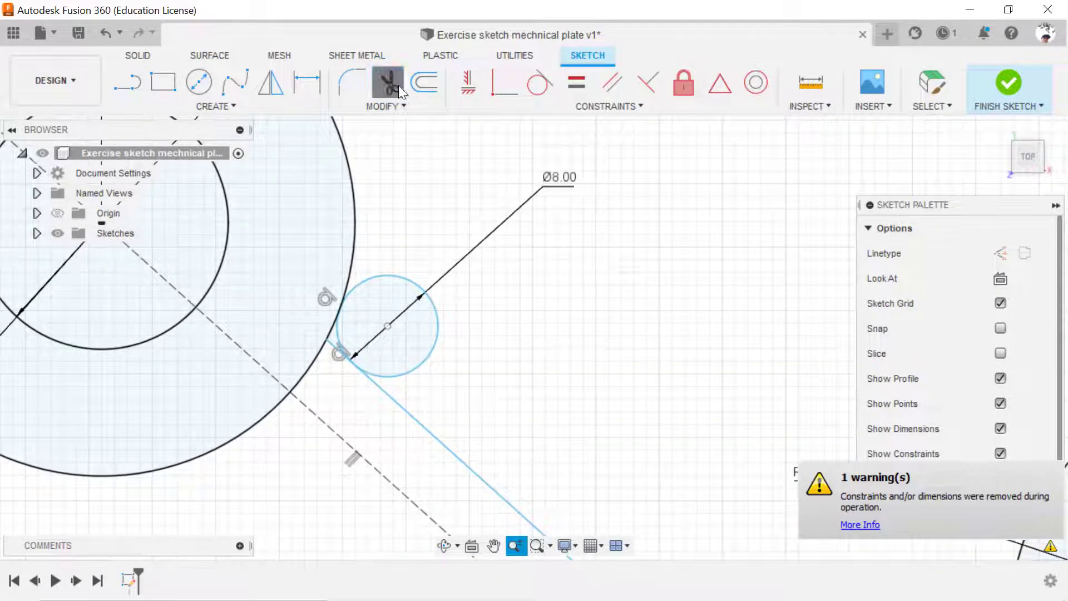
click(398, 85)
click(396, 281)
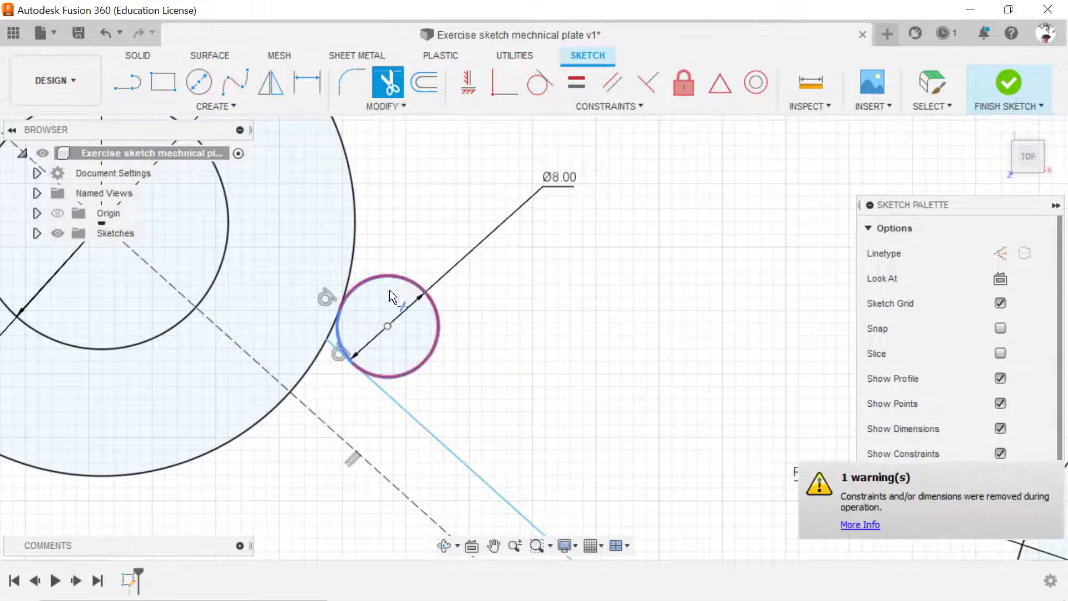
click(336, 355)
Zoom out, recentre the plate, and zoom in on the hub and stem area.
drag(515, 545, 544, 211)
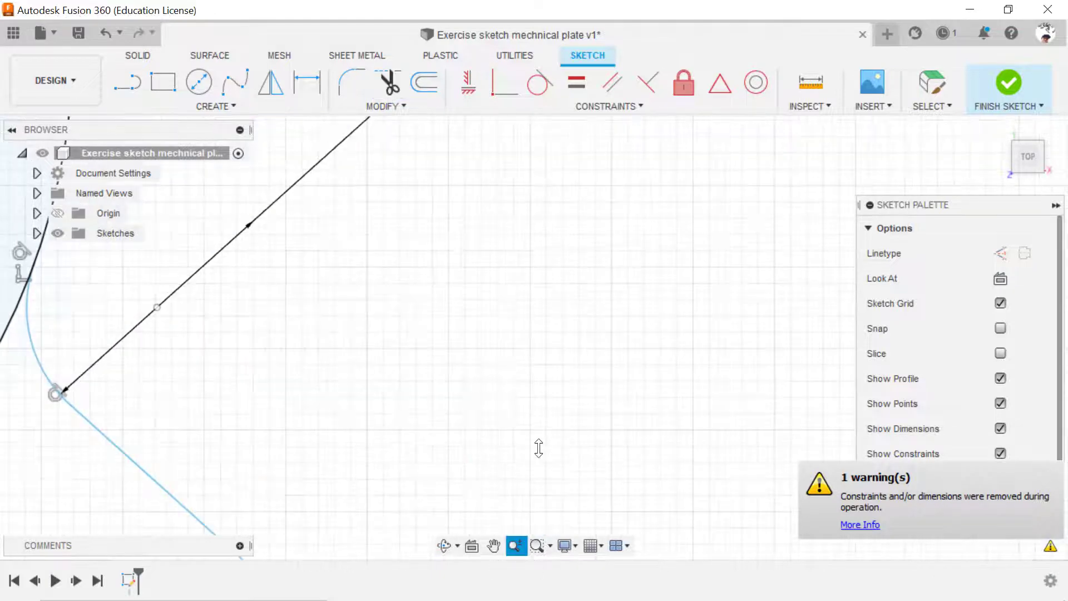
click(493, 545)
mouse_move(571, 479)
mouse_down()
mouse_move(306, 307)
mouse_move(302, 334)
mouse_move(281, 336)
mouse_up()
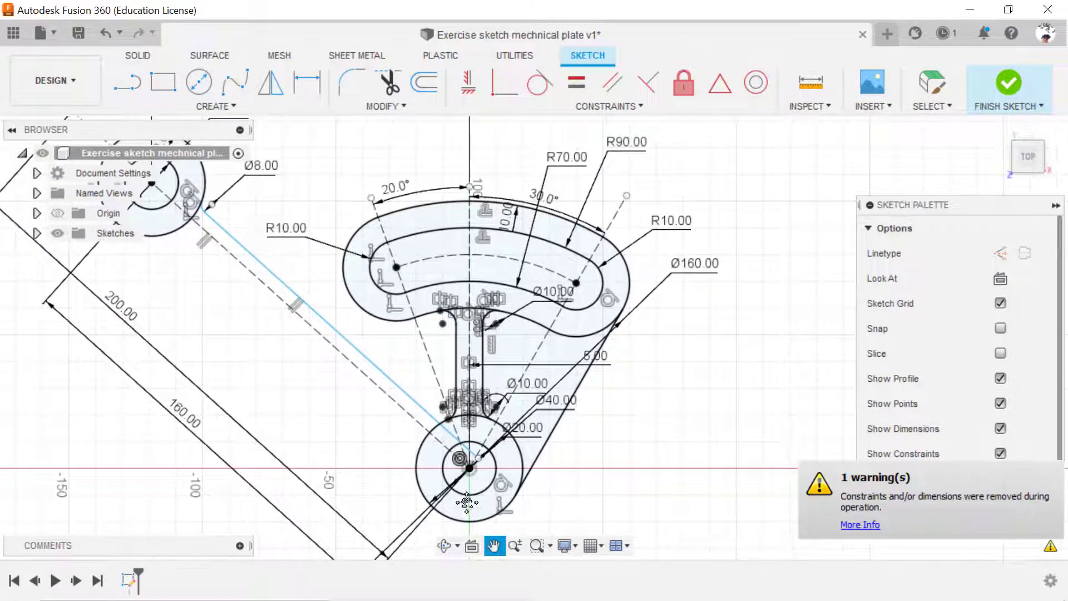
click(515, 545)
drag(515, 545, 578, 571)
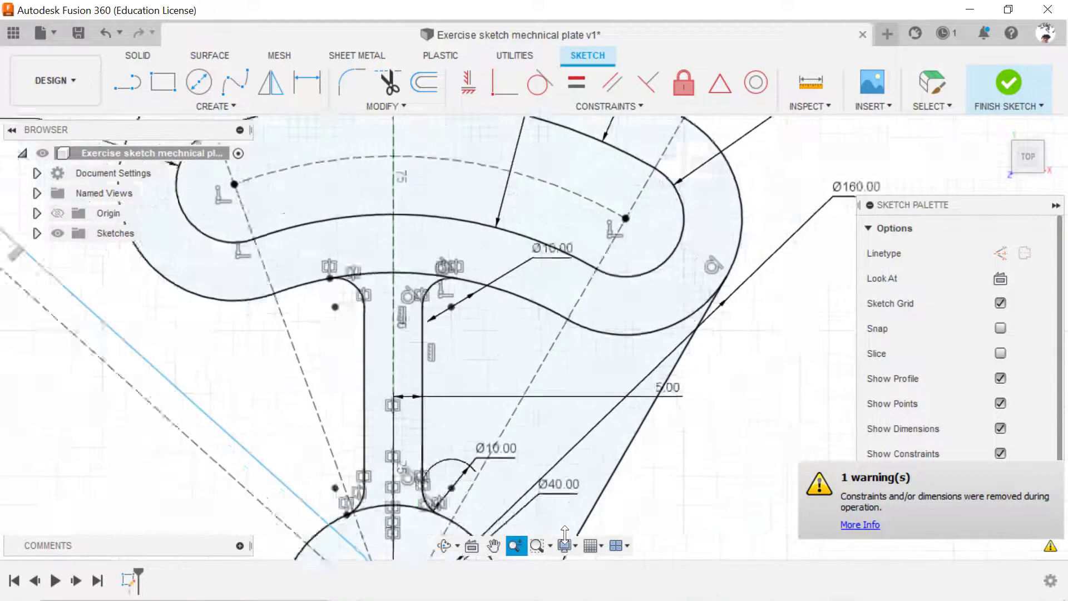
click(493, 545)
mouse_move(468, 400)
mouse_down()
mouse_move(543, 238)
mouse_move(632, 217)
mouse_up()
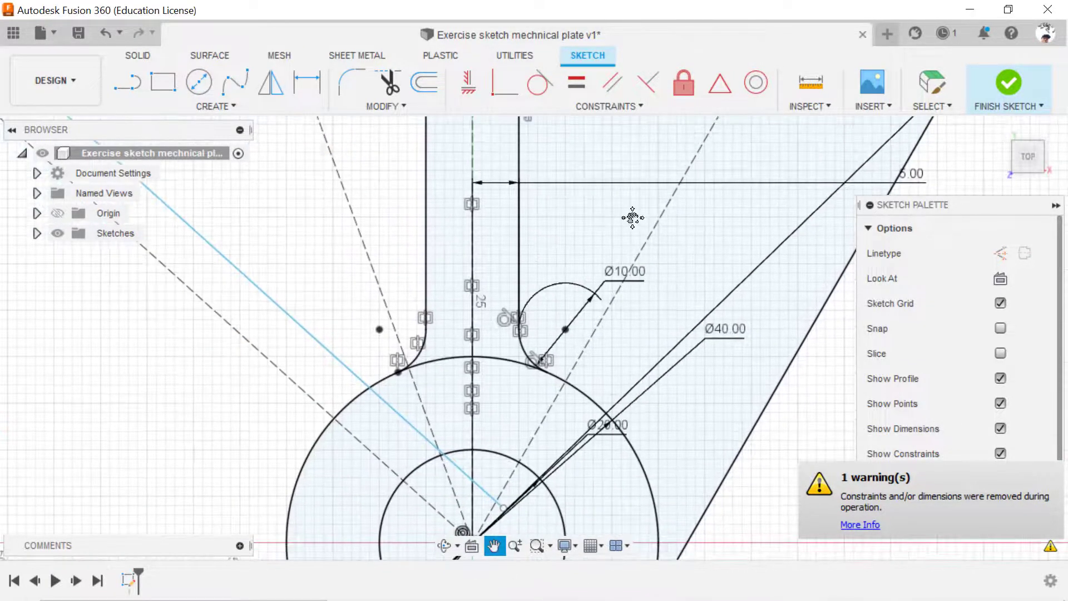
Draw a small circle near the hub and dimension it Ø8.
click(199, 82)
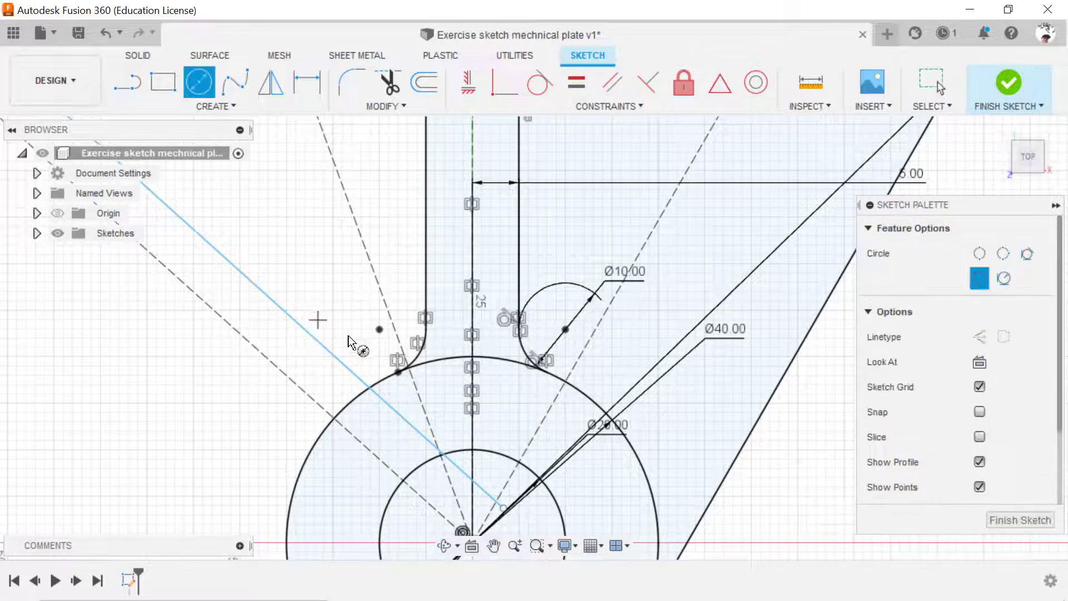
click(359, 340)
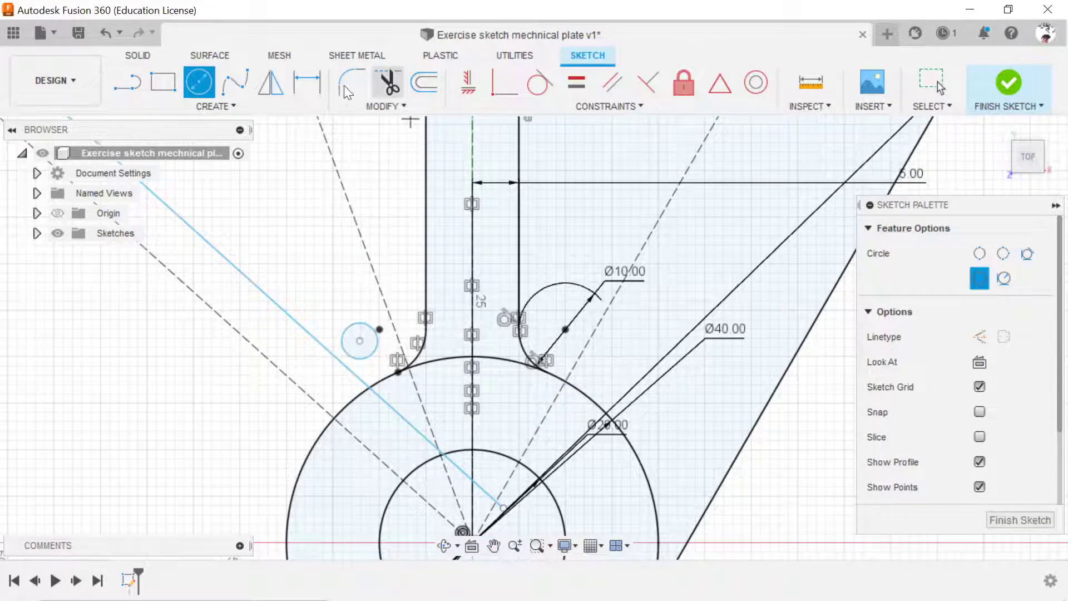
click(306, 82)
click(365, 330)
click(402, 266)
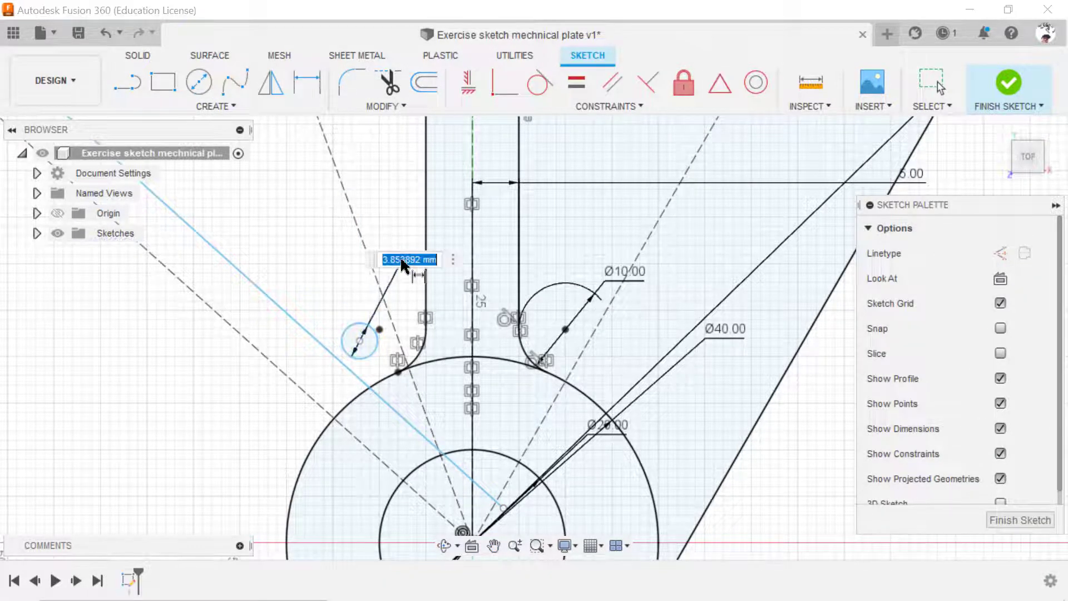
text(8)
key(Return)
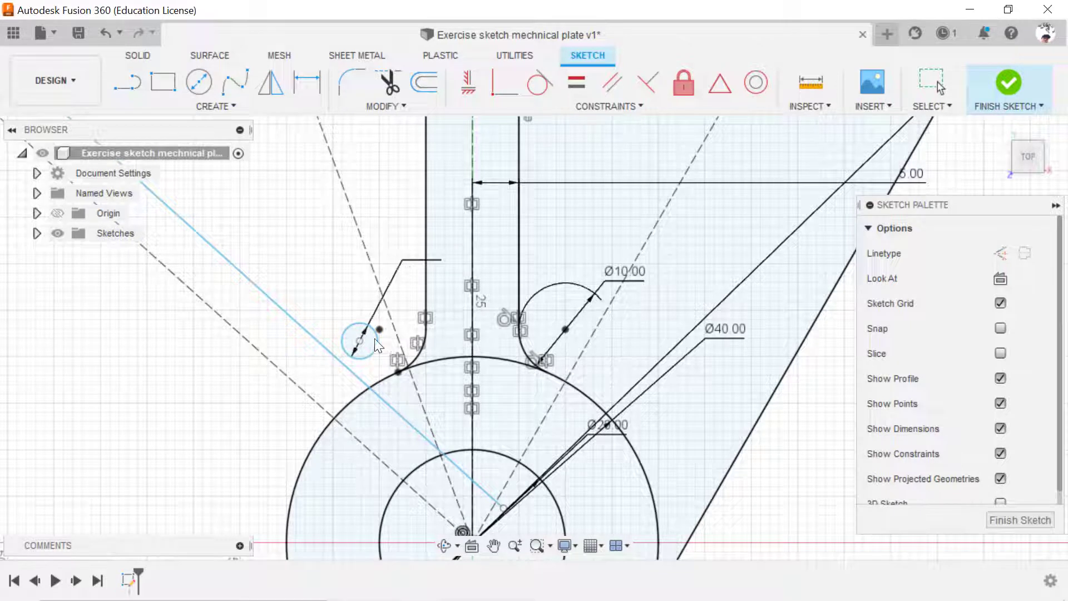
Make the Ø8 circle tangent to the diagonal line and the Ø40 hub.
click(539, 83)
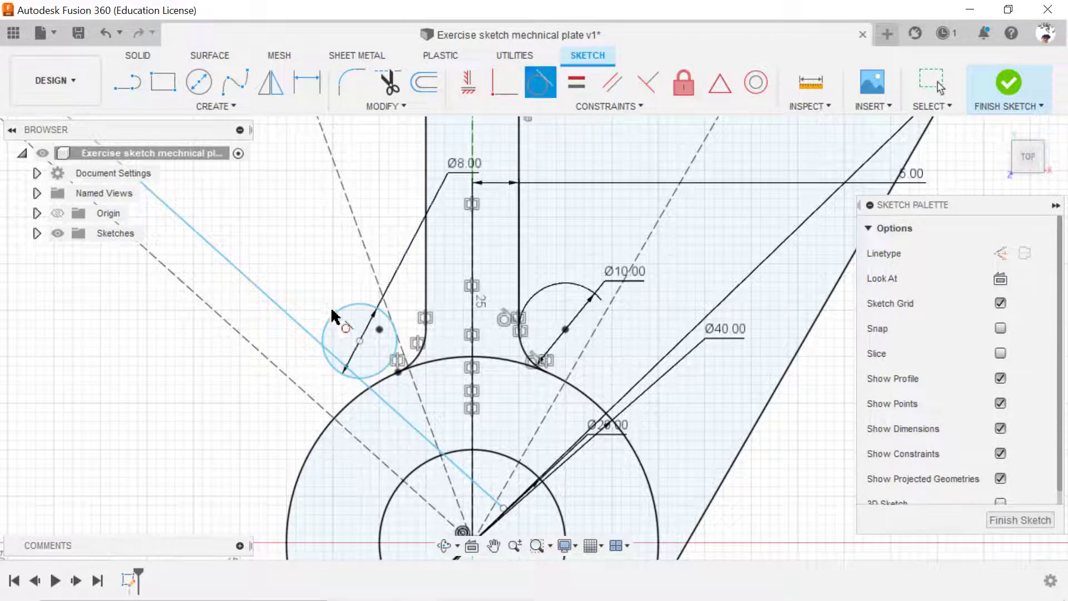
click(323, 341)
click(326, 339)
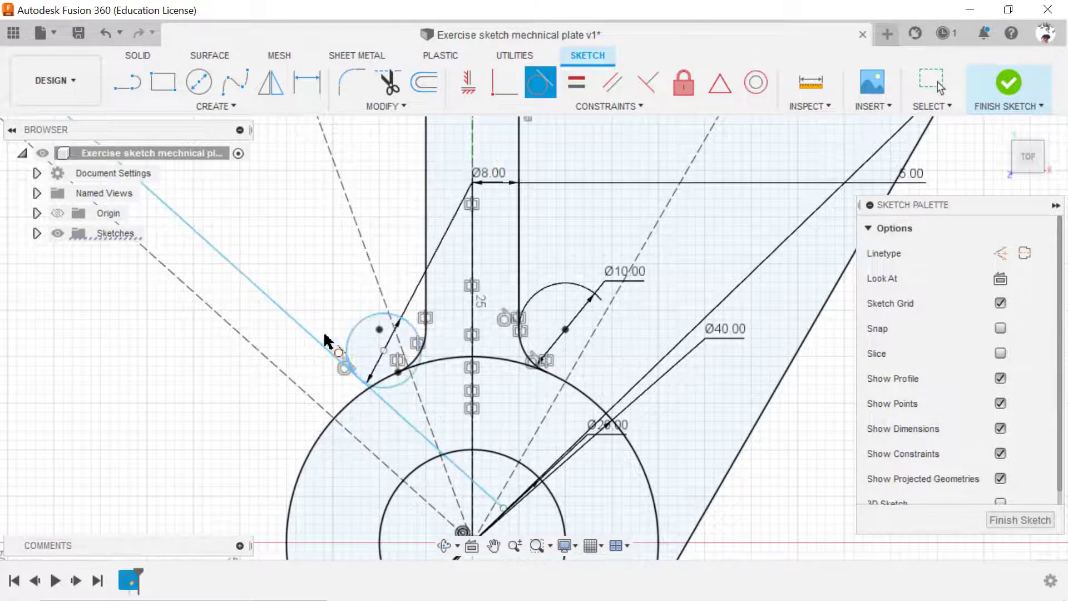
click(421, 371)
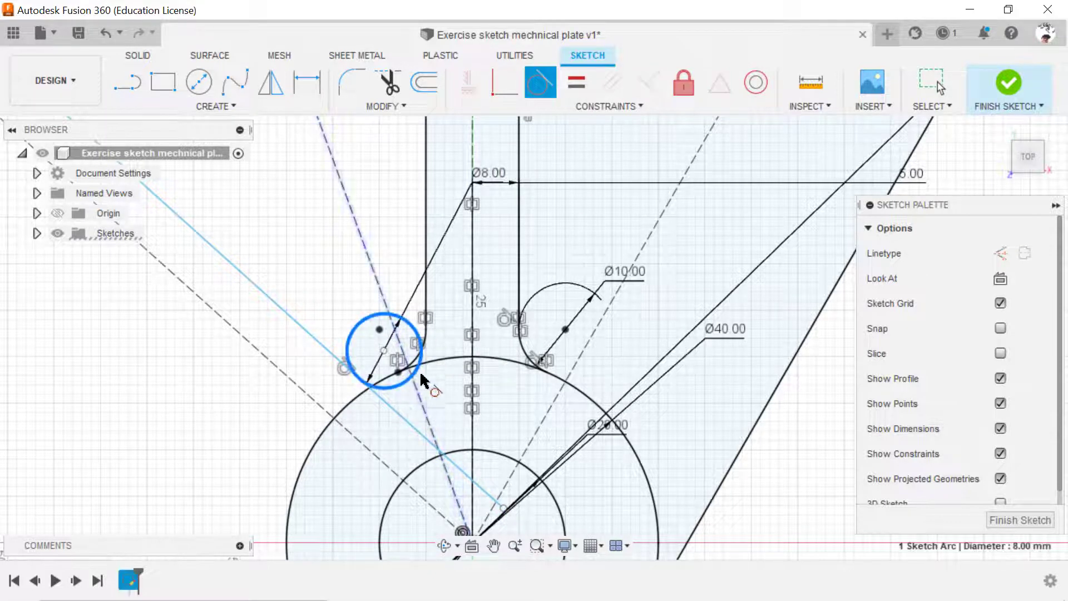
click(436, 362)
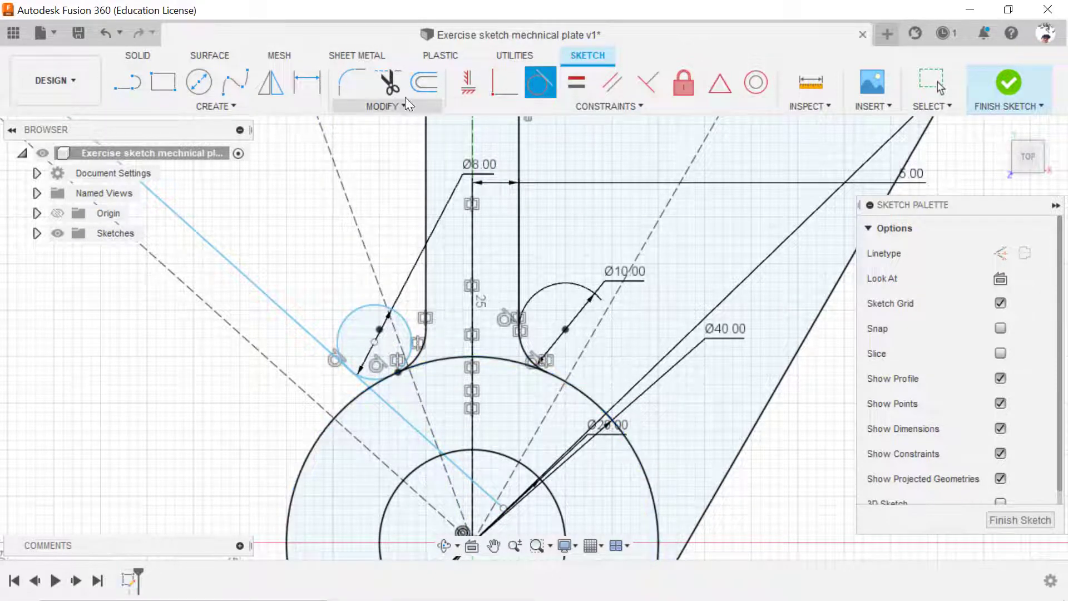
Trim the excess Ø8 circle and the line stub inside the hub.
click(388, 83)
click(377, 308)
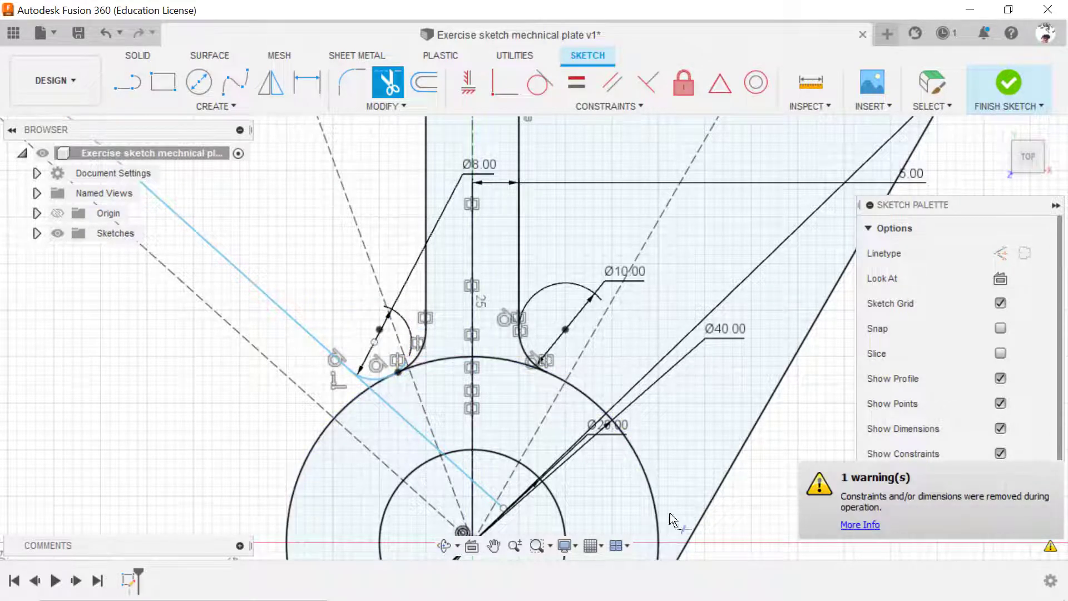
click(493, 545)
drag(496, 493, 438, 346)
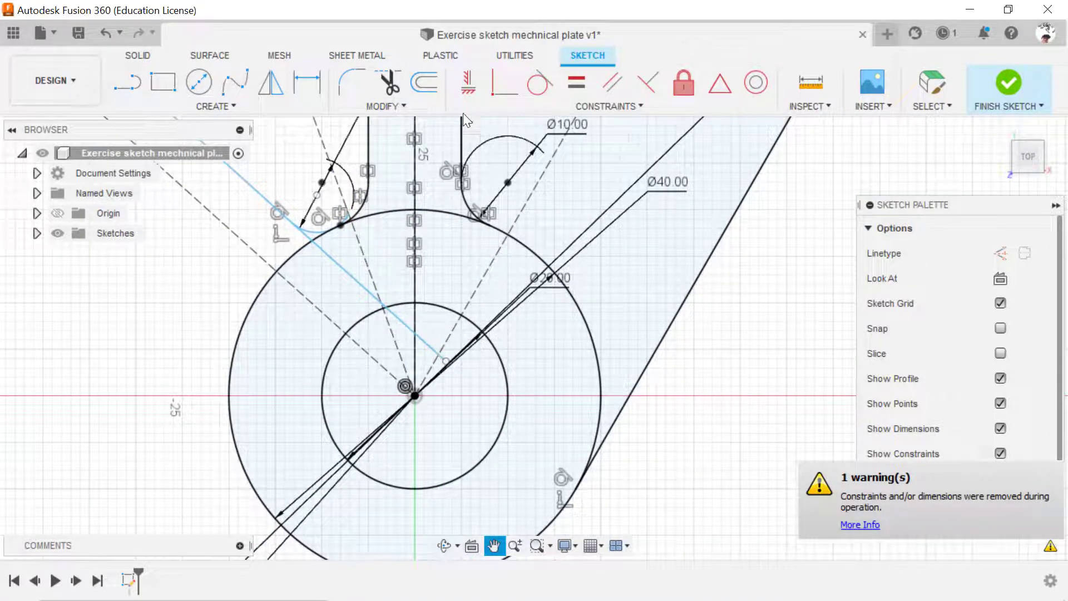
click(388, 82)
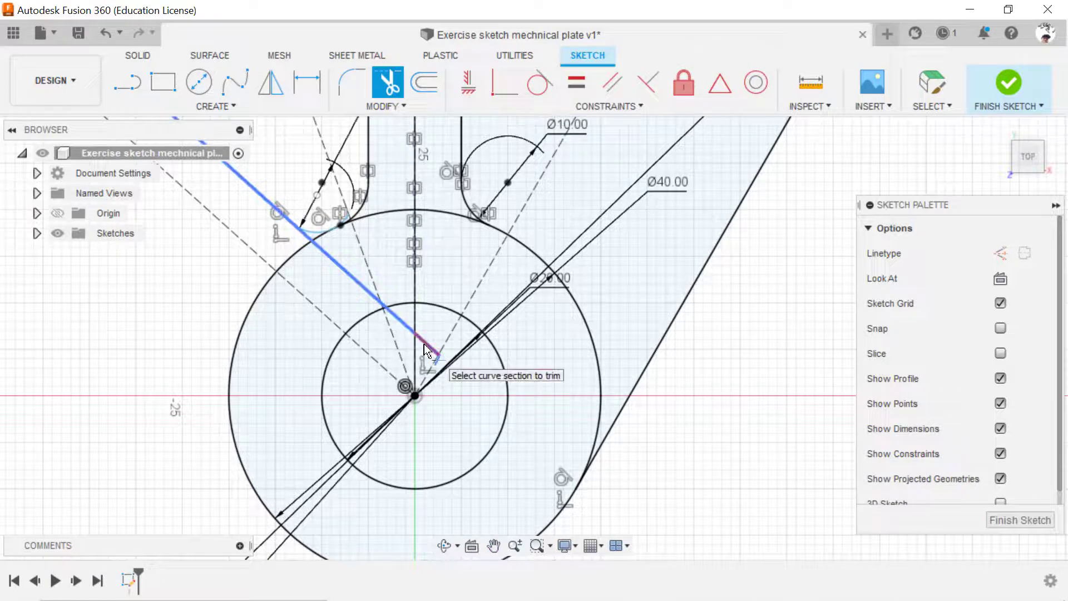
click(410, 326)
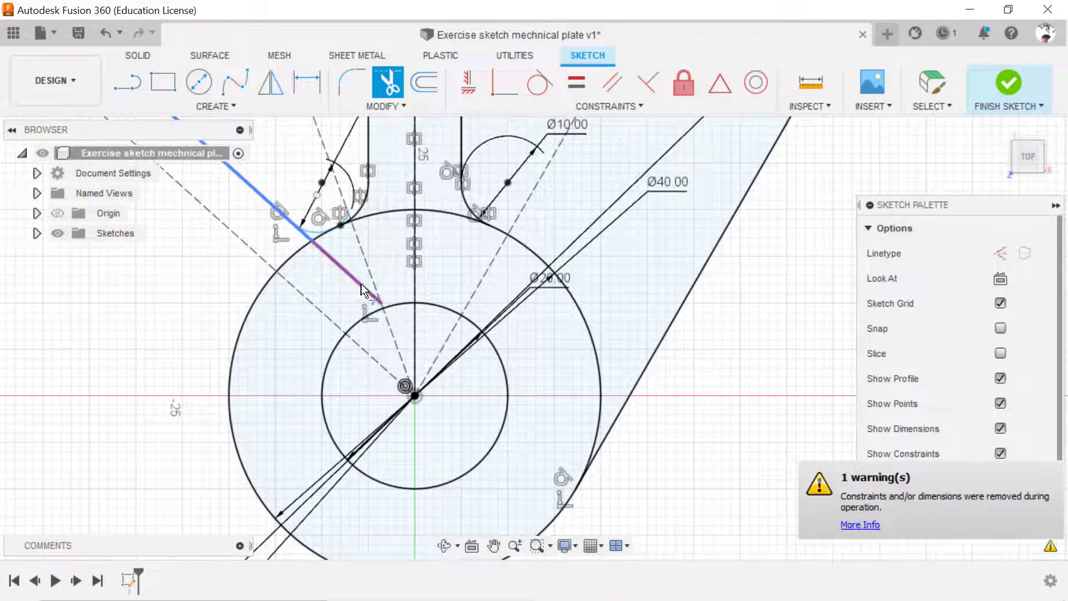
click(386, 301)
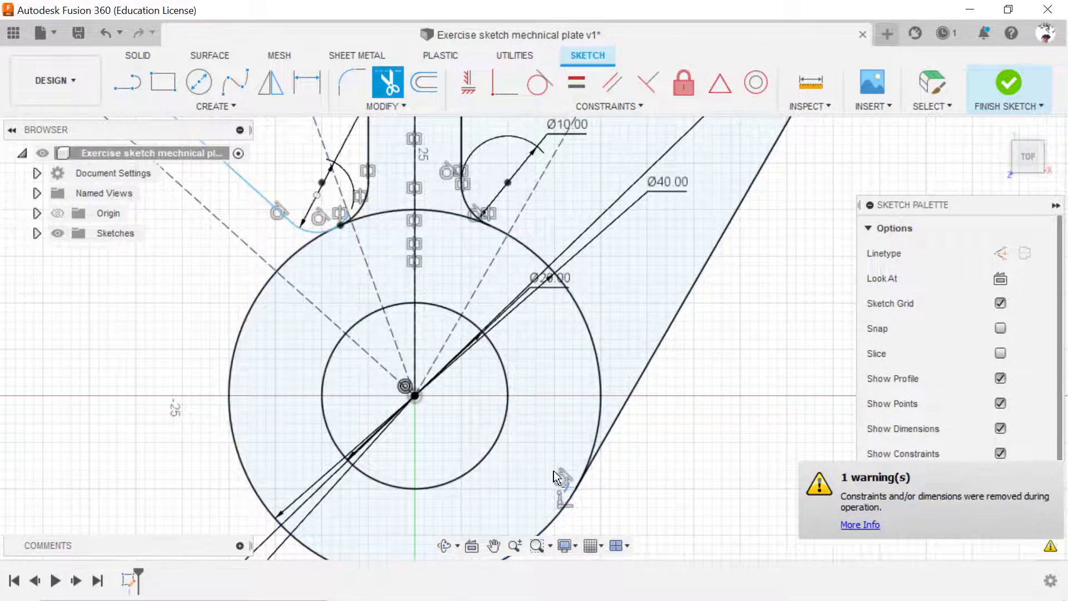
click(515, 548)
mouse_move(388, 290)
mouse_down()
mouse_move(387, 316)
mouse_move(378, 320)
mouse_move(595, 473)
mouse_up()
click(492, 546)
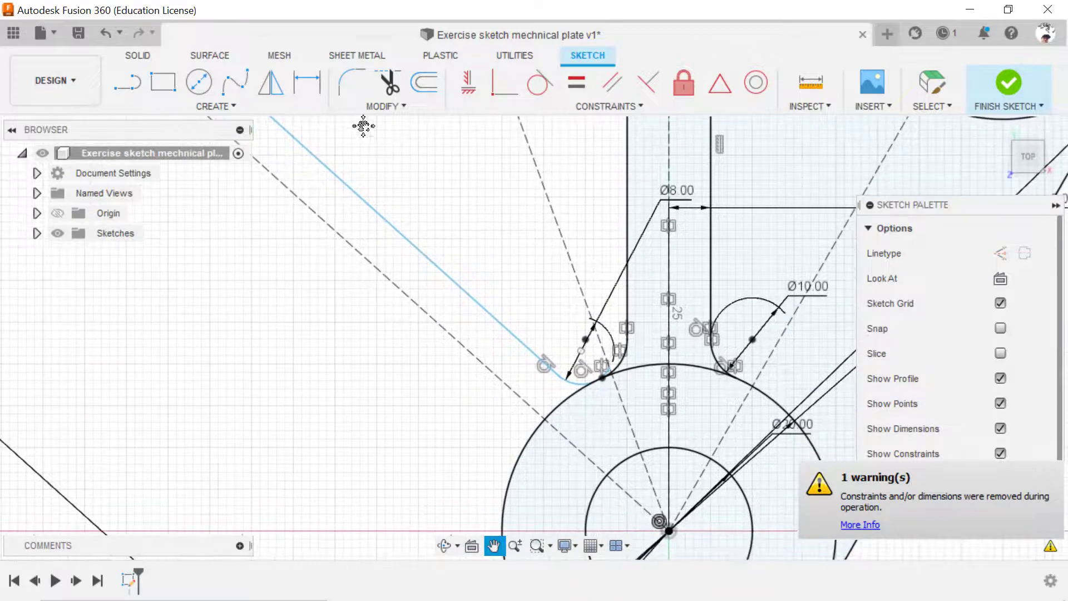
Dimension the solid diagonal edge 5.00 mm from the dashed centreline.
key(d)
click(341, 238)
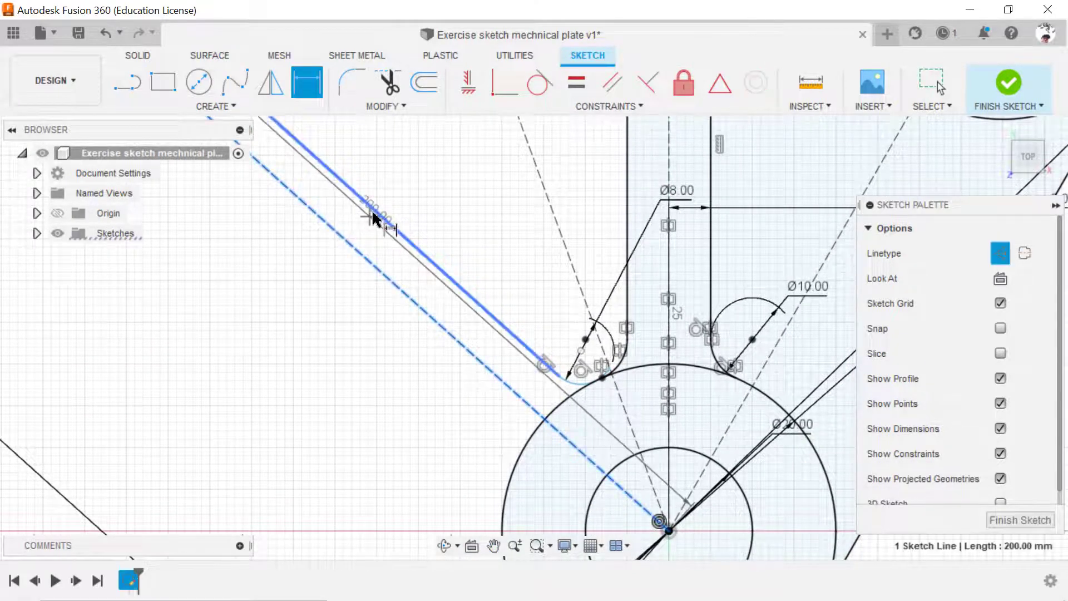
click(373, 217)
click(411, 183)
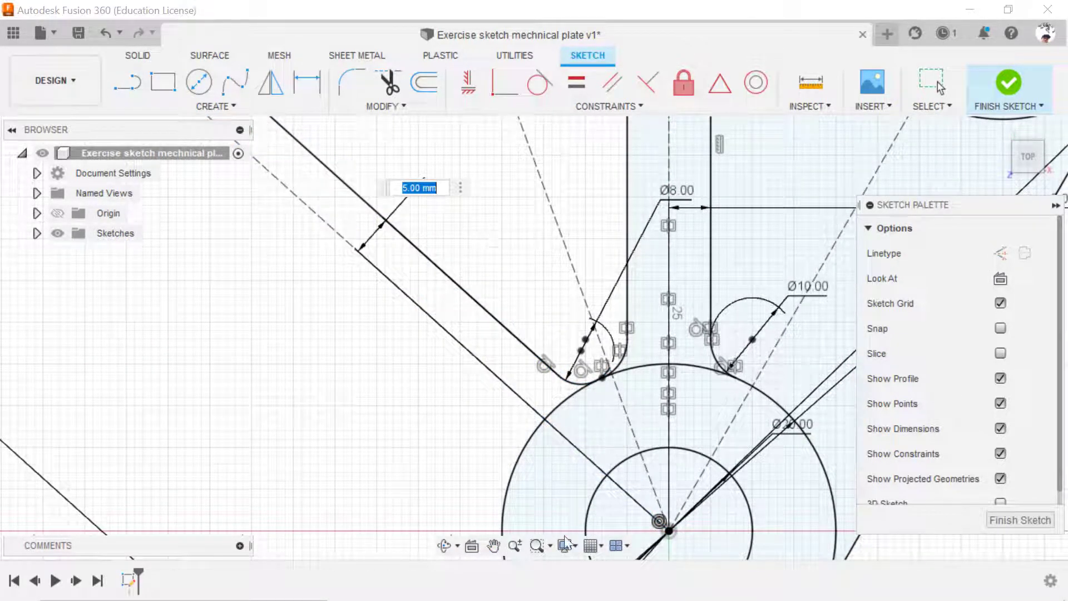
click(515, 546)
drag(520, 334, 520, 189)
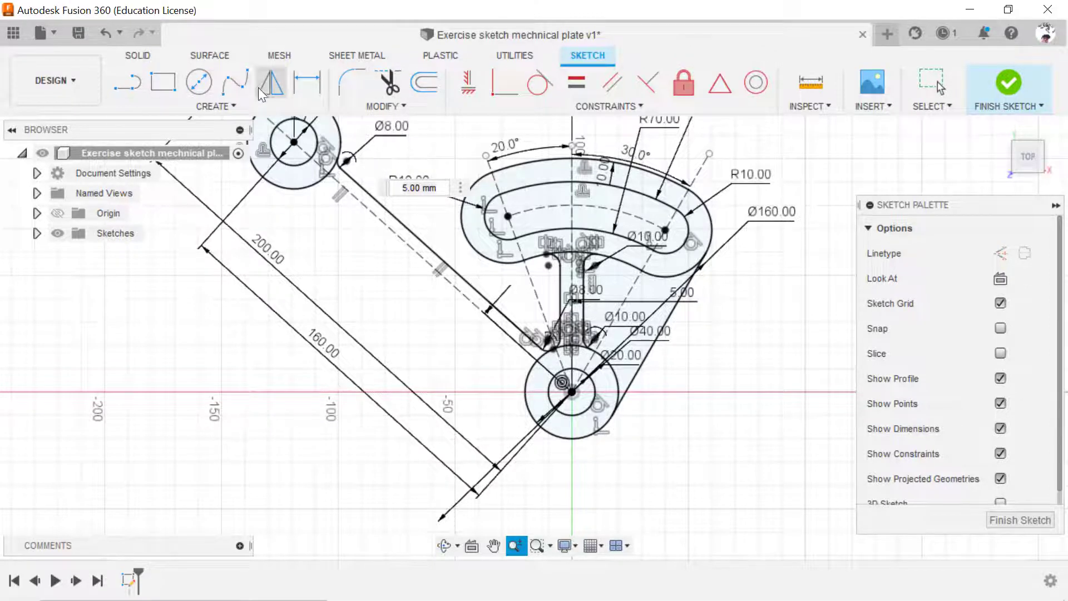
Offset the arm centreline to its opposite side to create the second edge line.
click(423, 82)
click(402, 239)
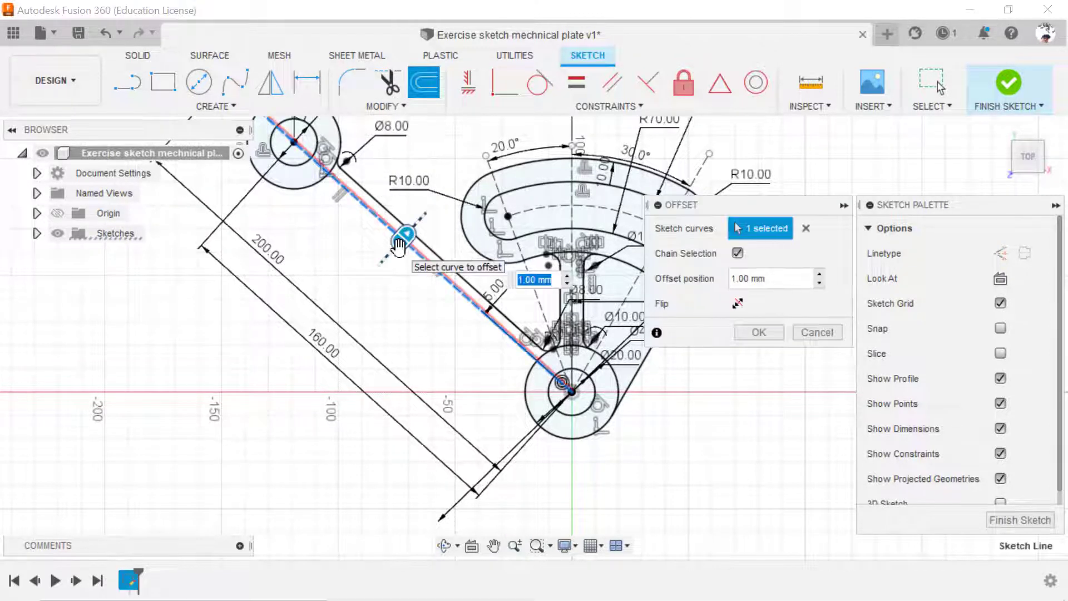
drag(399, 245, 404, 239)
click(783, 278)
text(-)
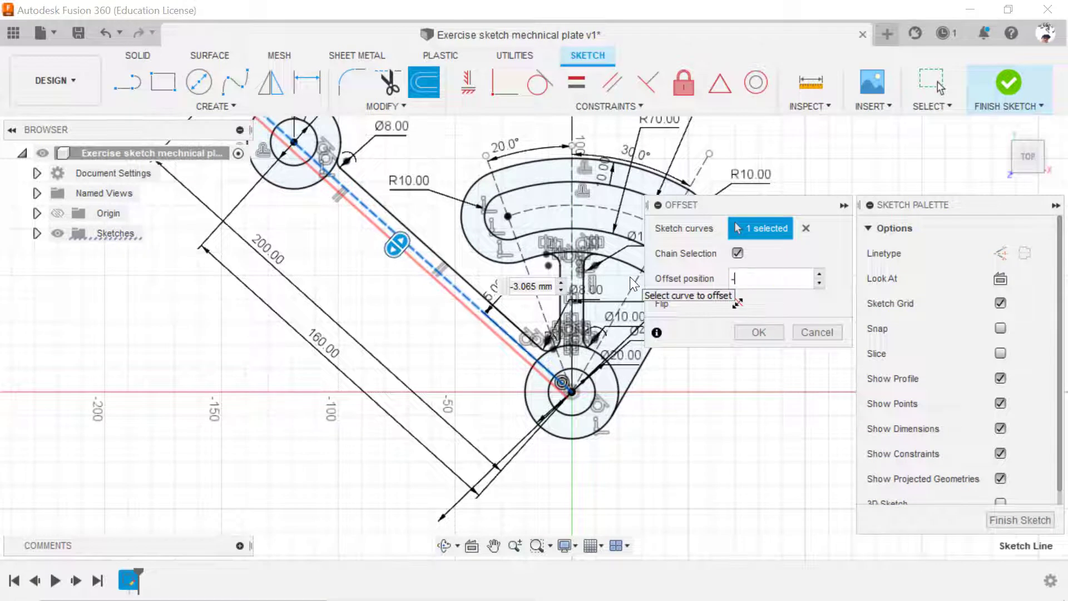
key(Return)
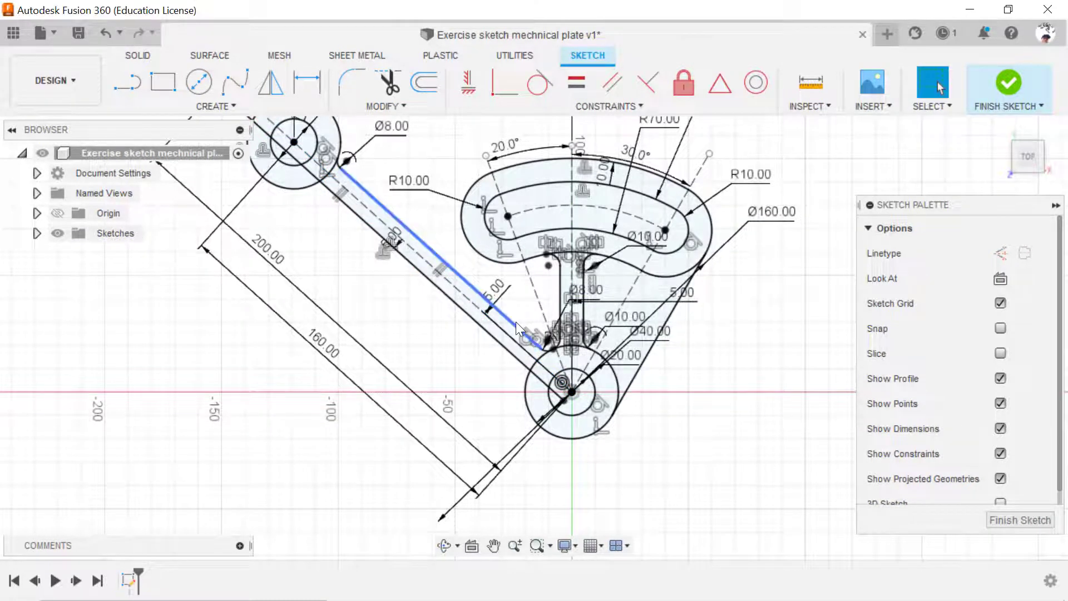
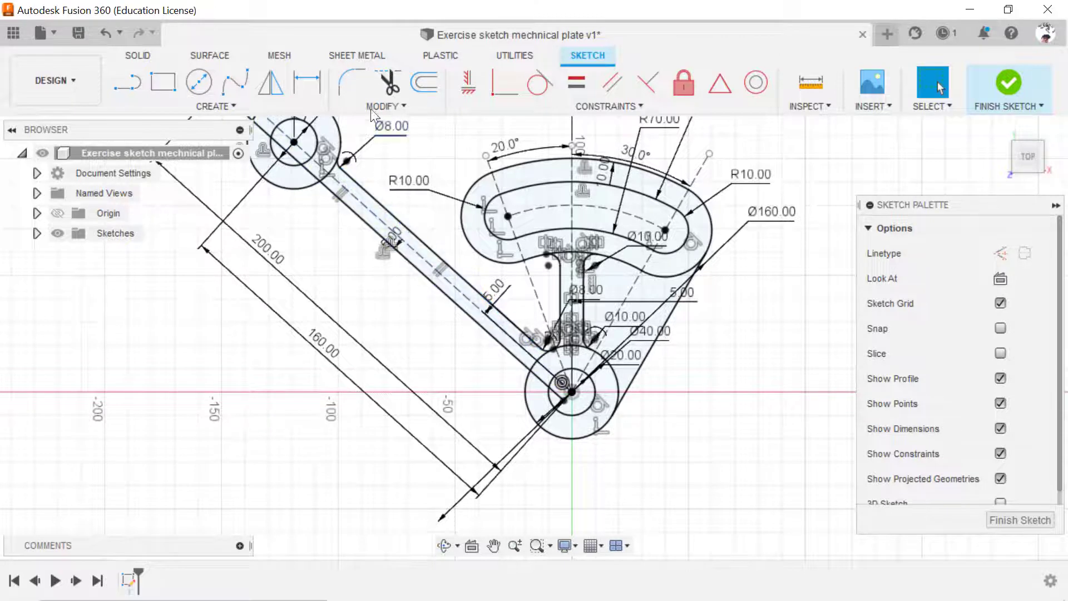
Place a new circle near the corner between the upper boss and the slot.
click(199, 82)
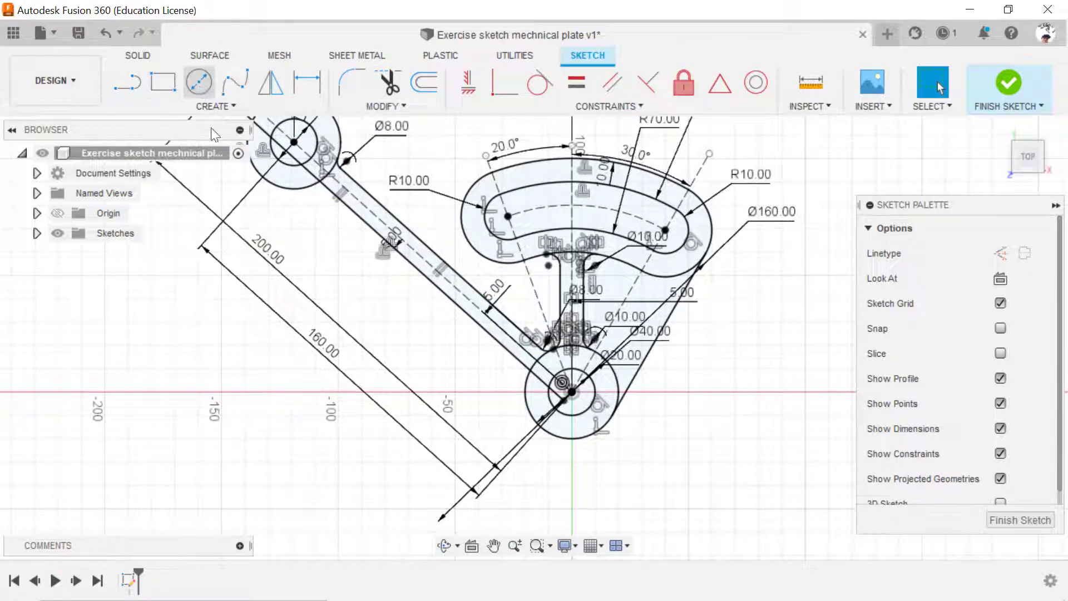
click(313, 213)
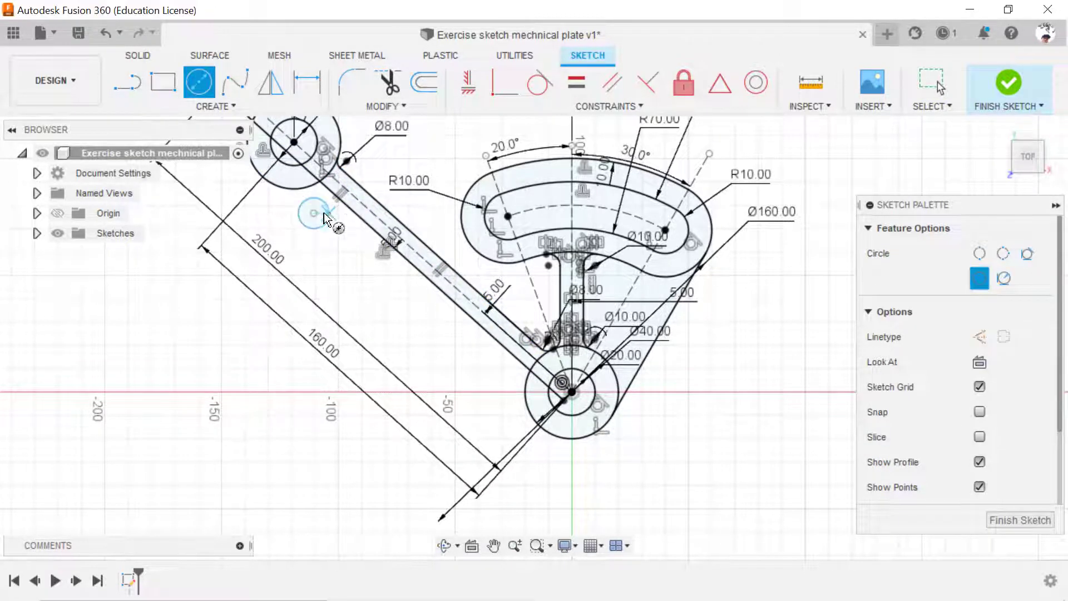
click(515, 545)
mouse_move(515, 500)
mouse_down()
mouse_move(517, 456)
mouse_move(420, 431)
mouse_up()
click(493, 544)
scroll(374, 324, up, 5)
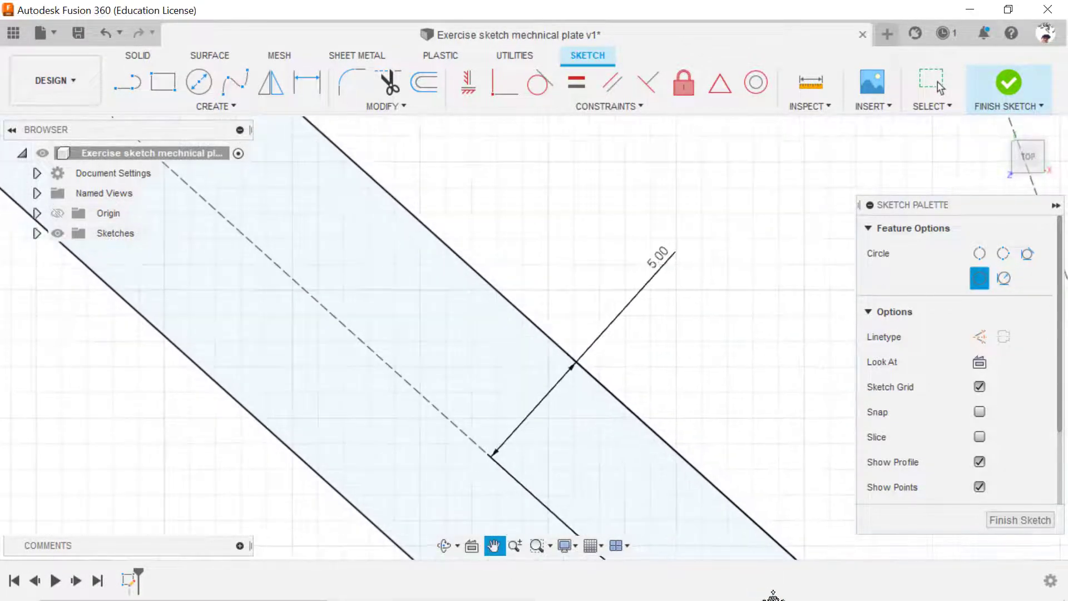
mouse_move(426, 348)
mouse_down()
mouse_move(745, 541)
mouse_move(483, 336)
mouse_move(546, 362)
mouse_move(419, 317)
mouse_move(617, 424)
mouse_move(629, 289)
mouse_move(581, 279)
mouse_up()
click(519, 545)
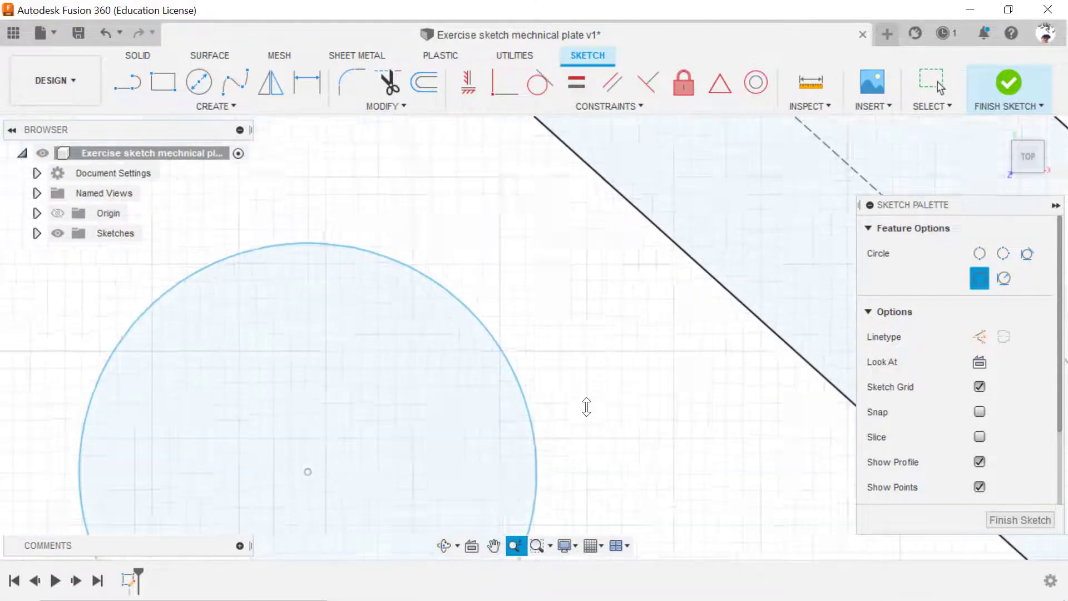
mouse_move(586, 405)
mouse_down()
mouse_move(557, 298)
mouse_move(417, 140)
mouse_up()
Make the new circle tangent to the Ø20 boss and the slot's diagonal edge.
click(528, 89)
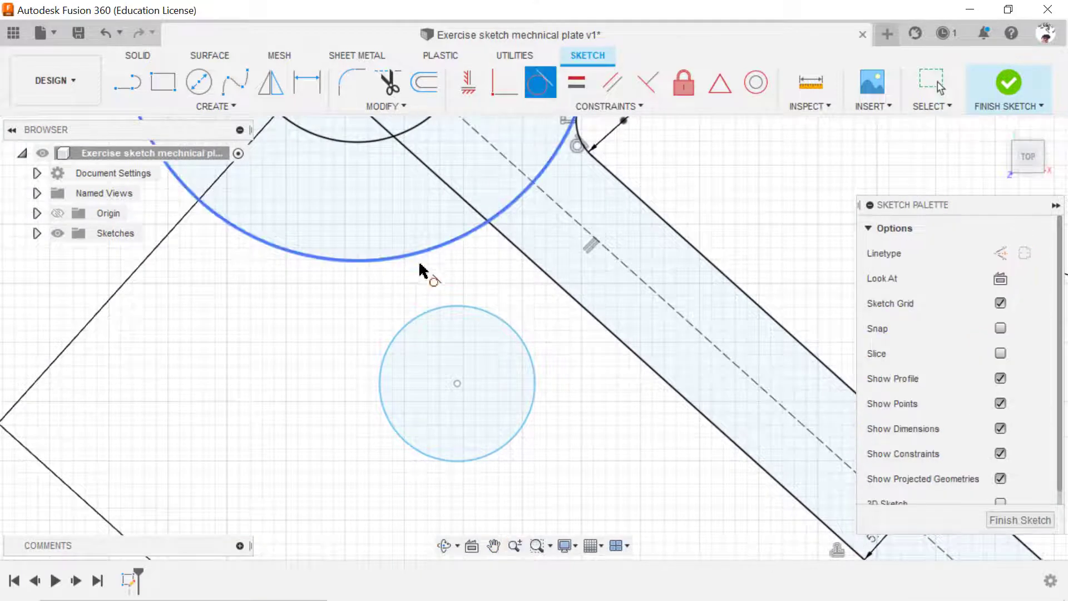
click(424, 266)
click(419, 322)
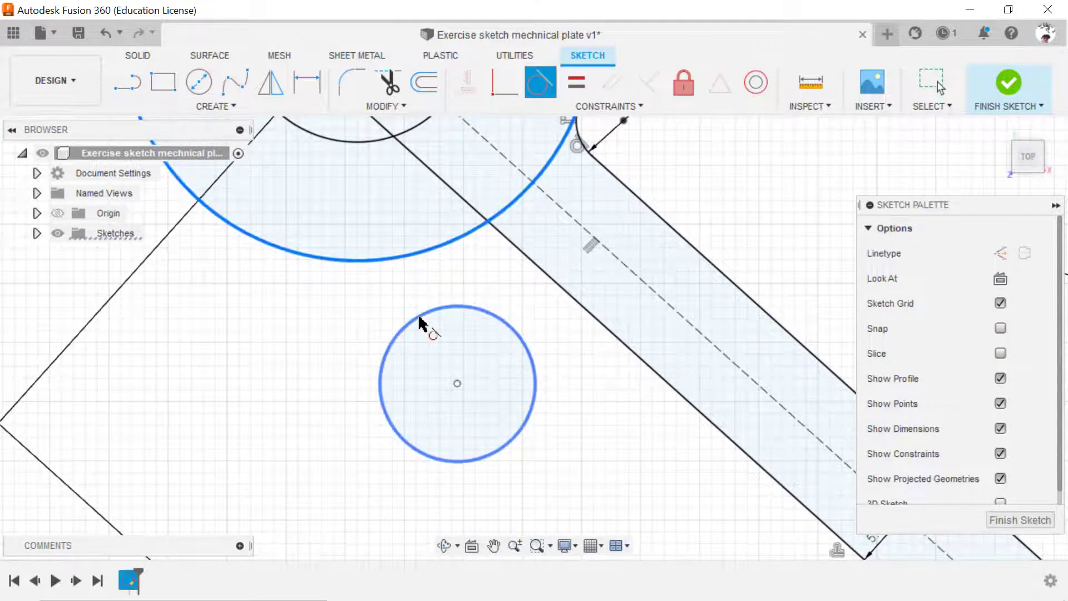
click(536, 264)
click(543, 309)
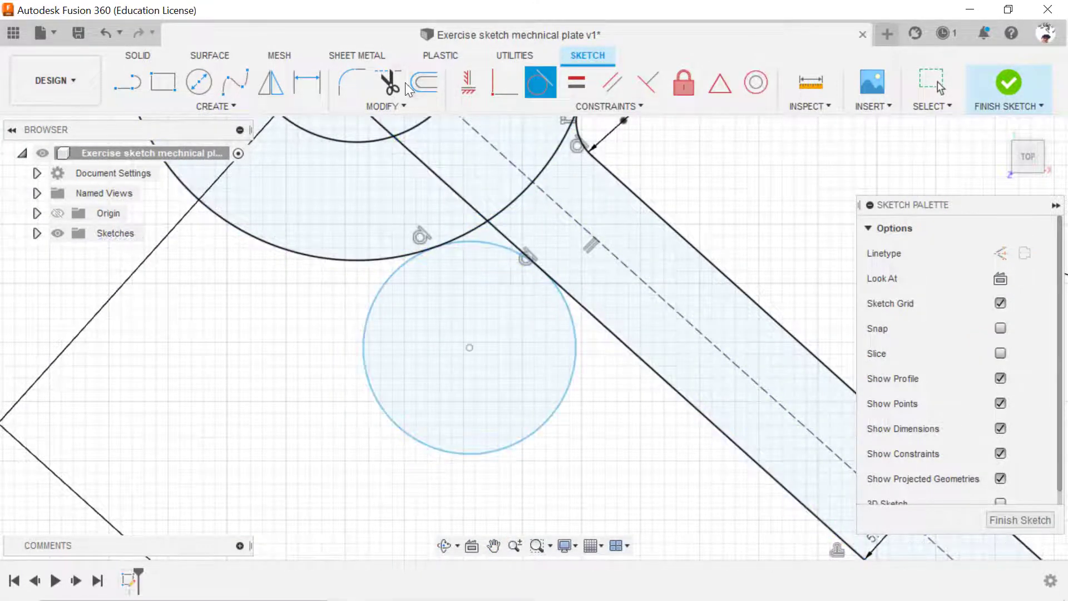
Trim away the outer part of the fillet circle.
click(389, 83)
click(369, 329)
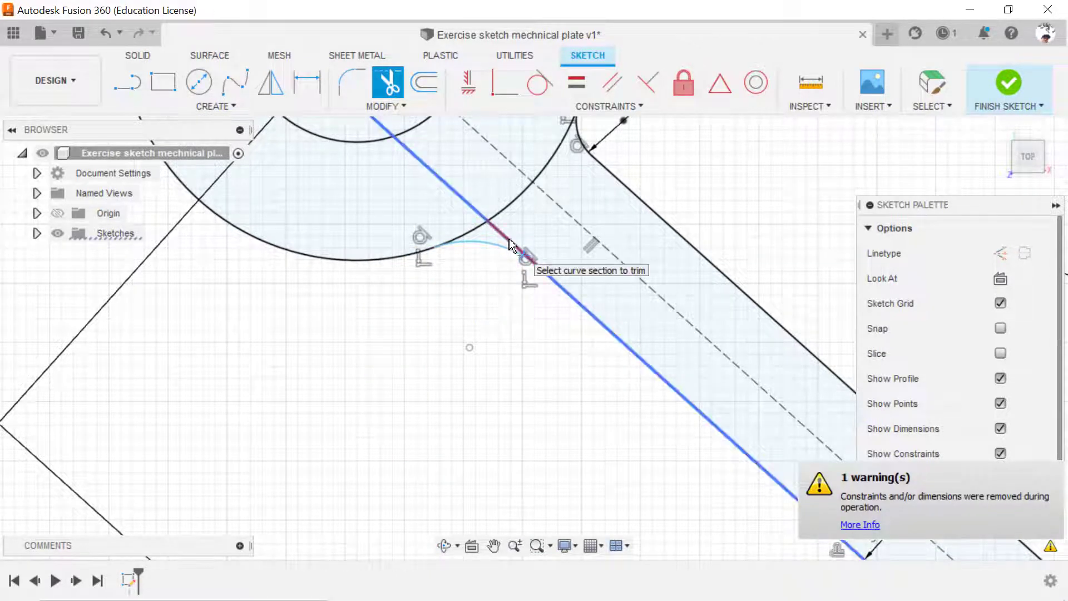
click(515, 545)
drag(515, 393, 500, 223)
Trim the leftover diagonal line stubs beyond and inside the boss and at the fillet.
click(388, 83)
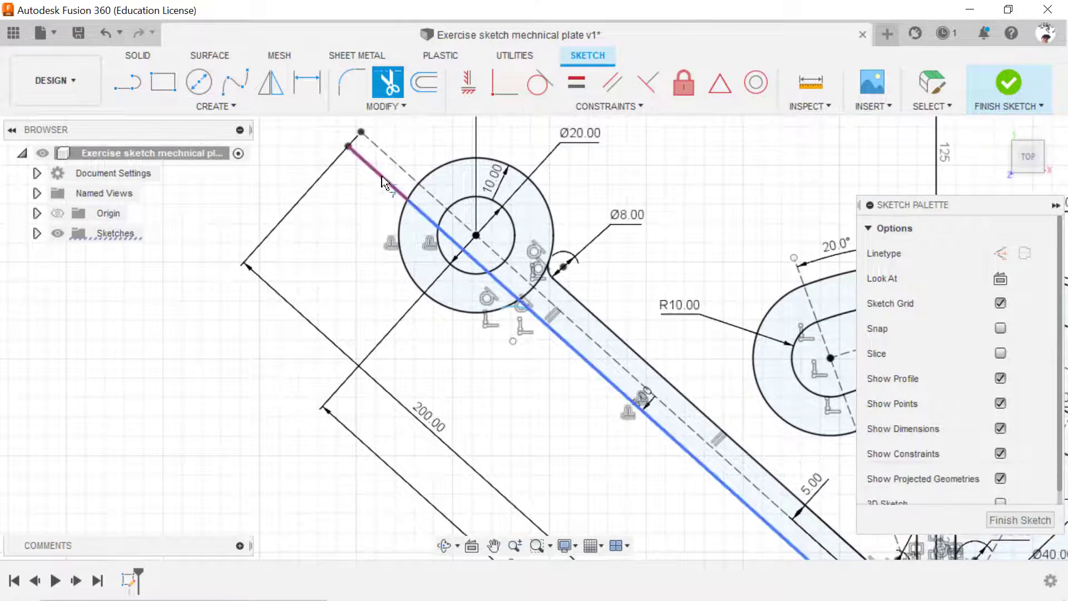
click(389, 175)
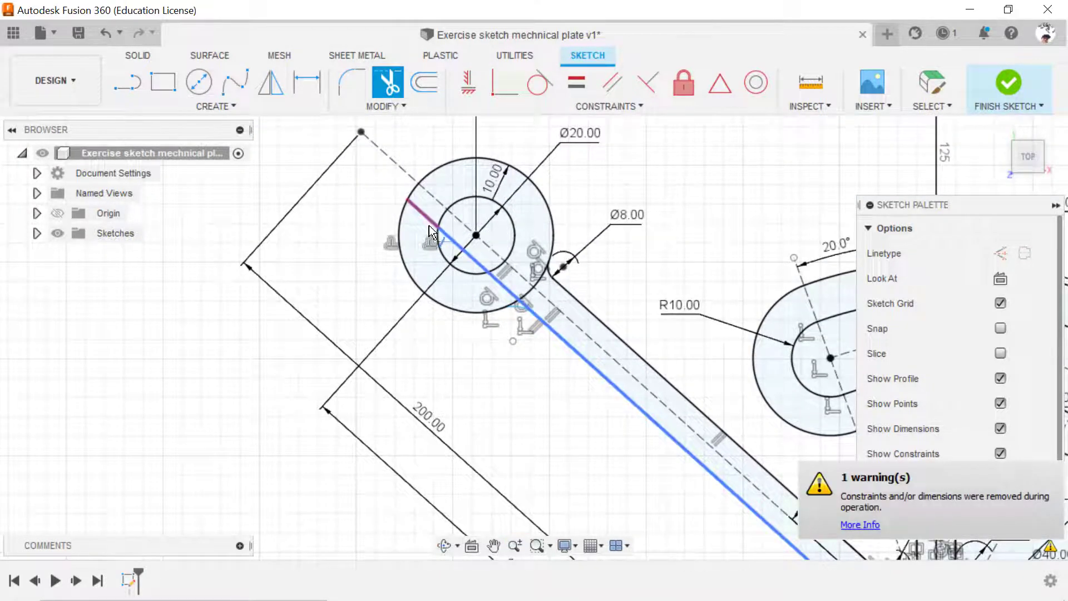
click(512, 286)
click(515, 546)
drag(572, 534, 573, 488)
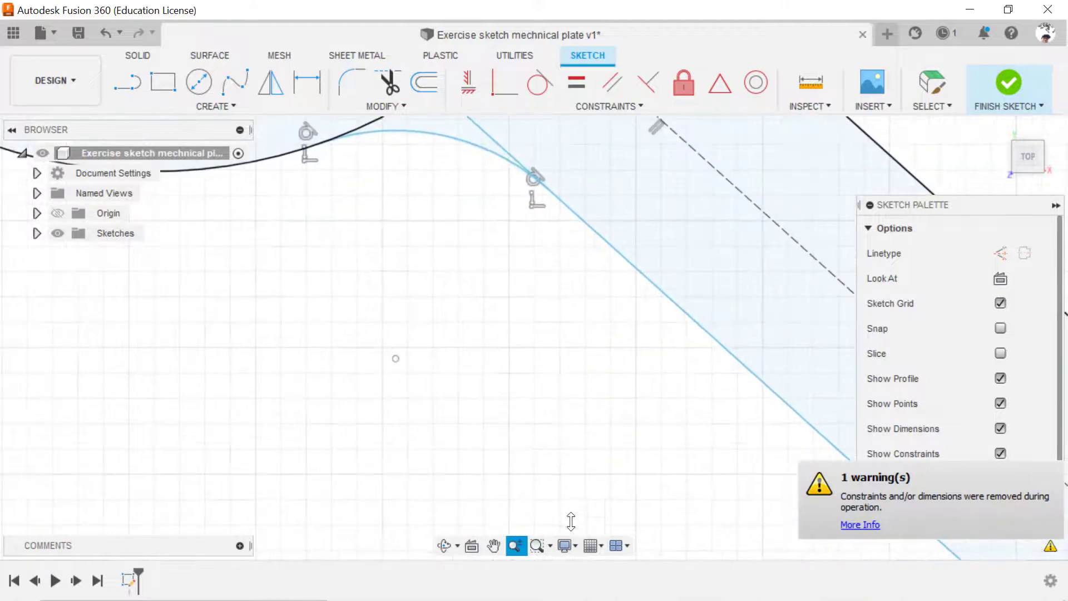
click(387, 82)
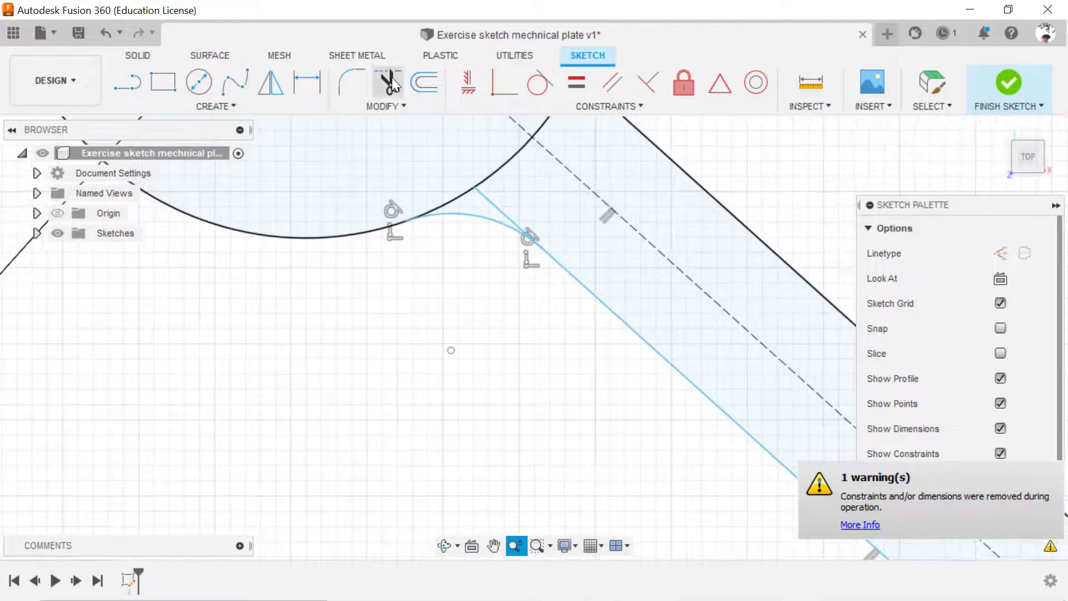
click(501, 210)
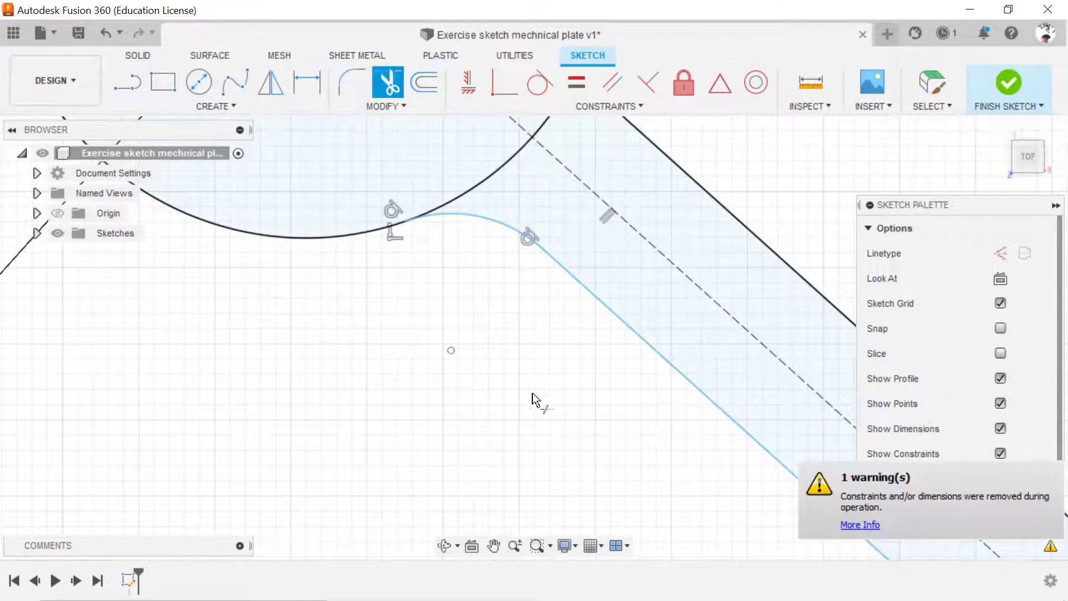
click(517, 546)
drag(549, 429, 550, 364)
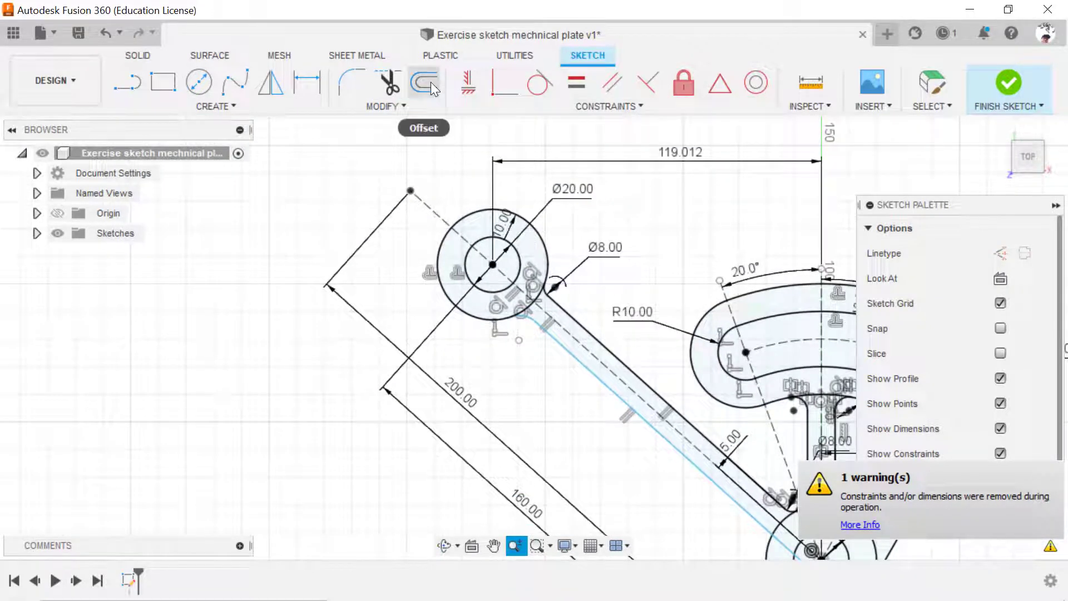
Dimension the straight slot's width between its parallel edges to 5.00 mm.
click(306, 83)
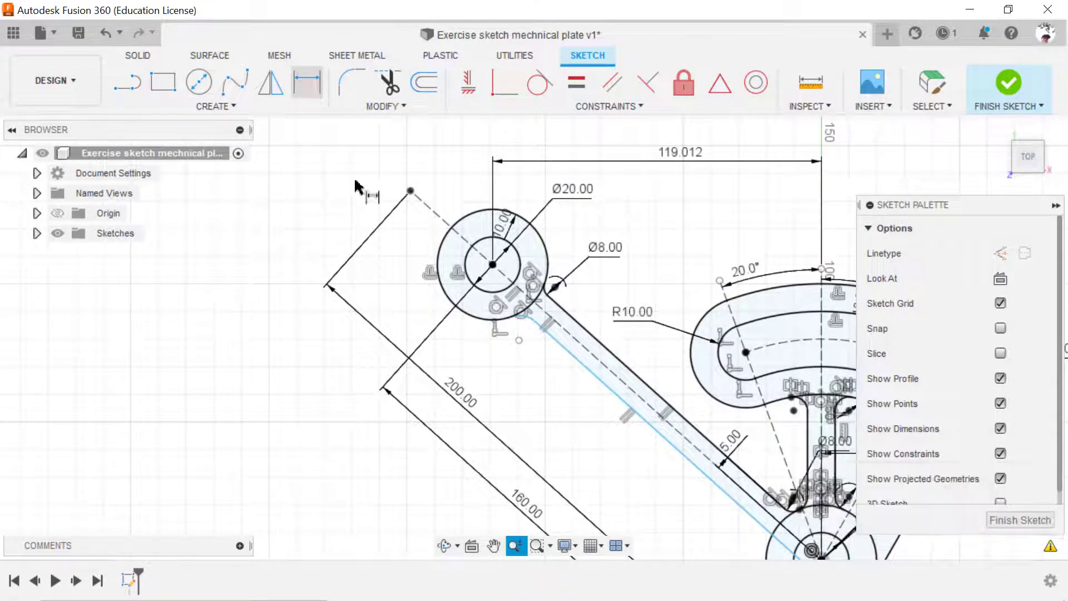
click(602, 389)
click(617, 362)
click(580, 422)
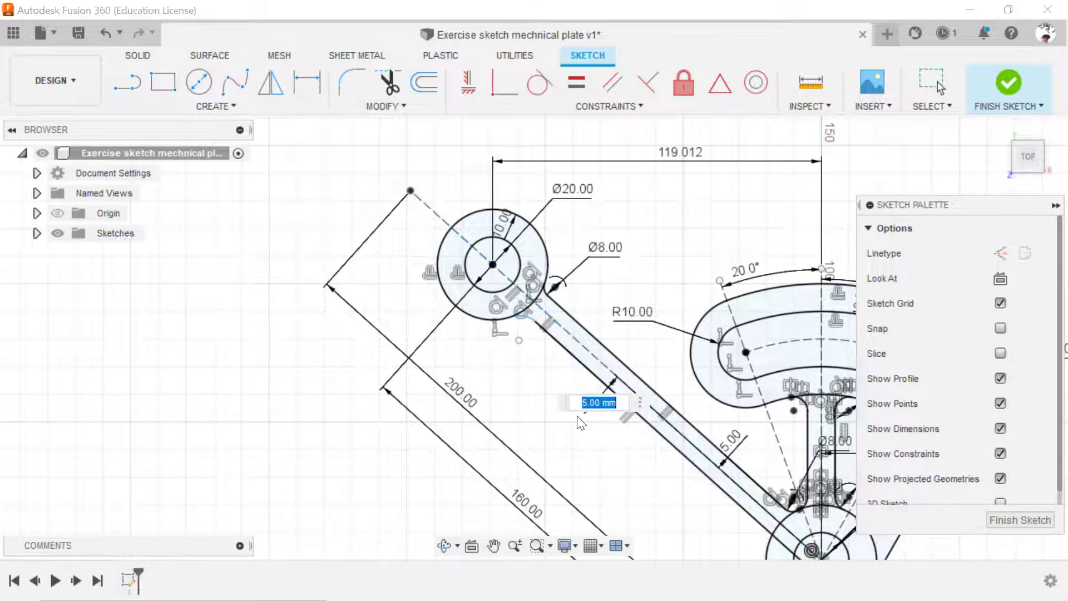
click(309, 83)
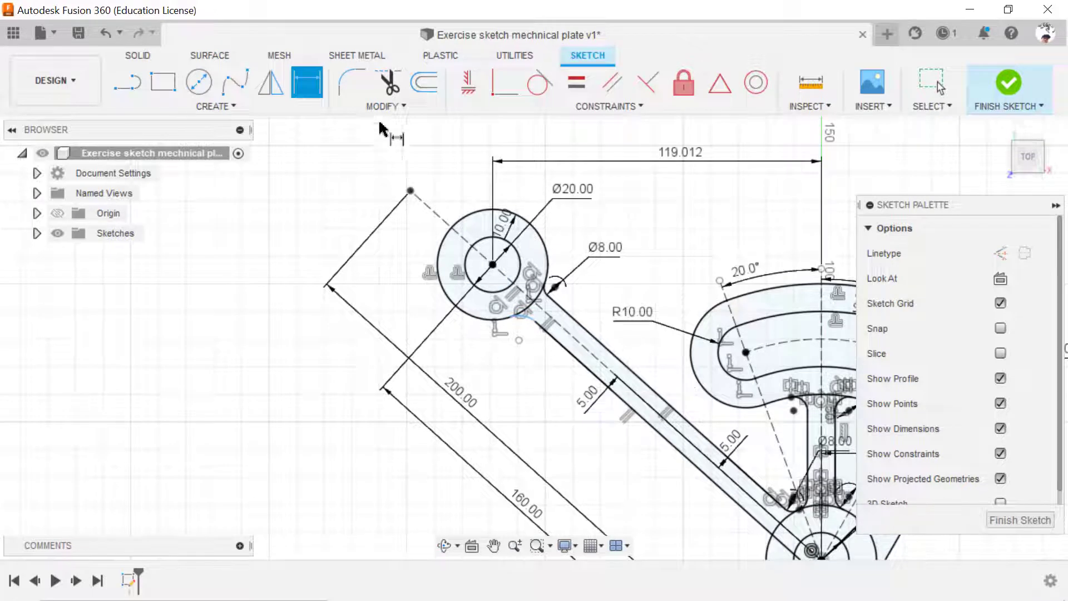
Give the fillet arc an R8.00 radius dimension.
click(522, 317)
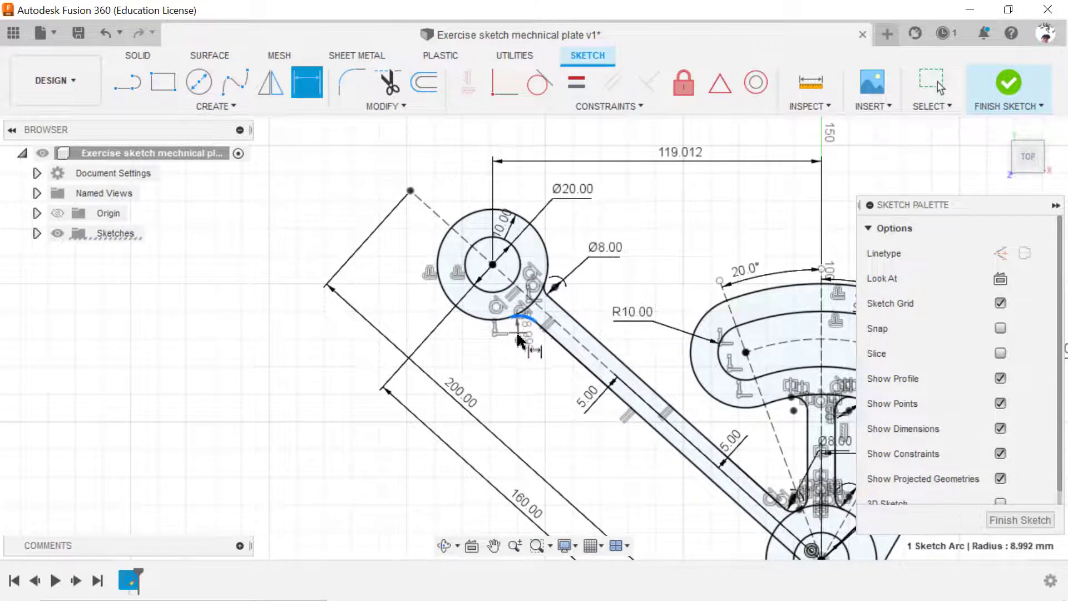
click(486, 381)
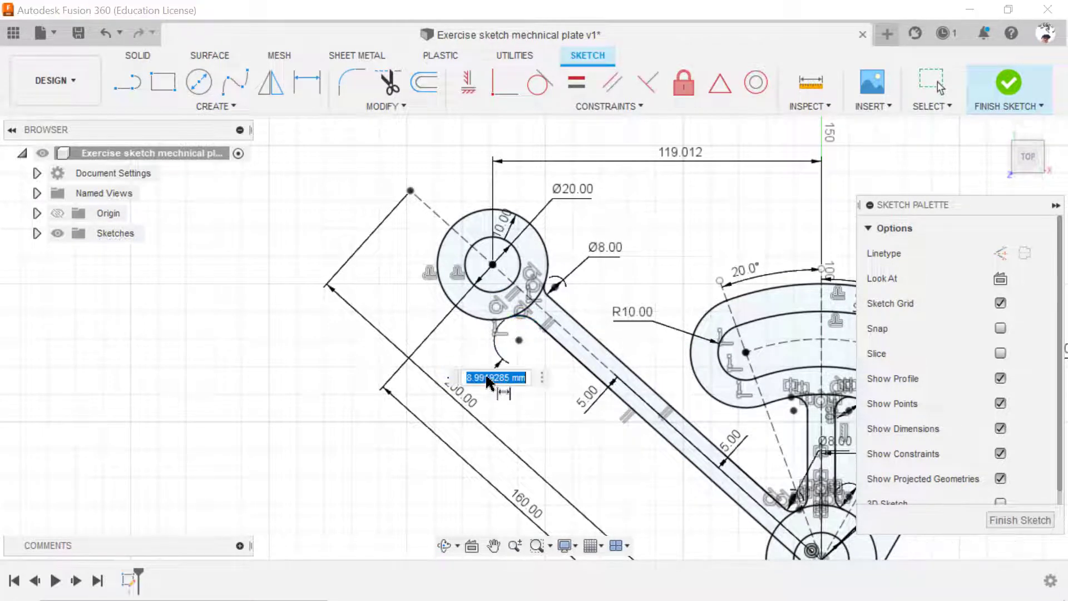
text(8)
key(Return)
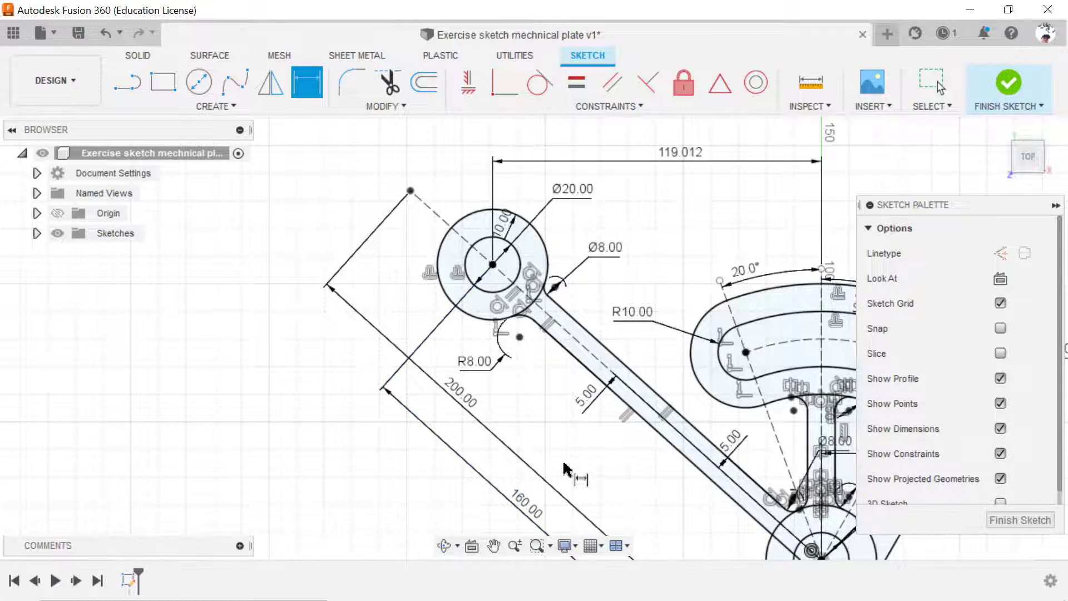
click(493, 545)
drag(634, 481, 432, 376)
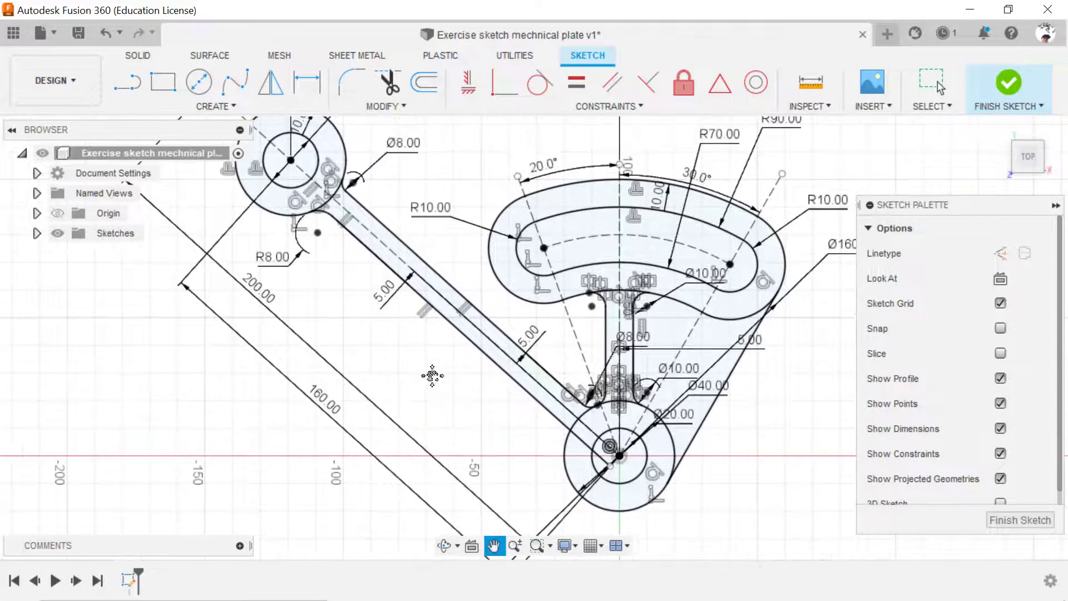
Draw a small circle beside the lower boss and dimension it to Ø8 mm.
click(199, 82)
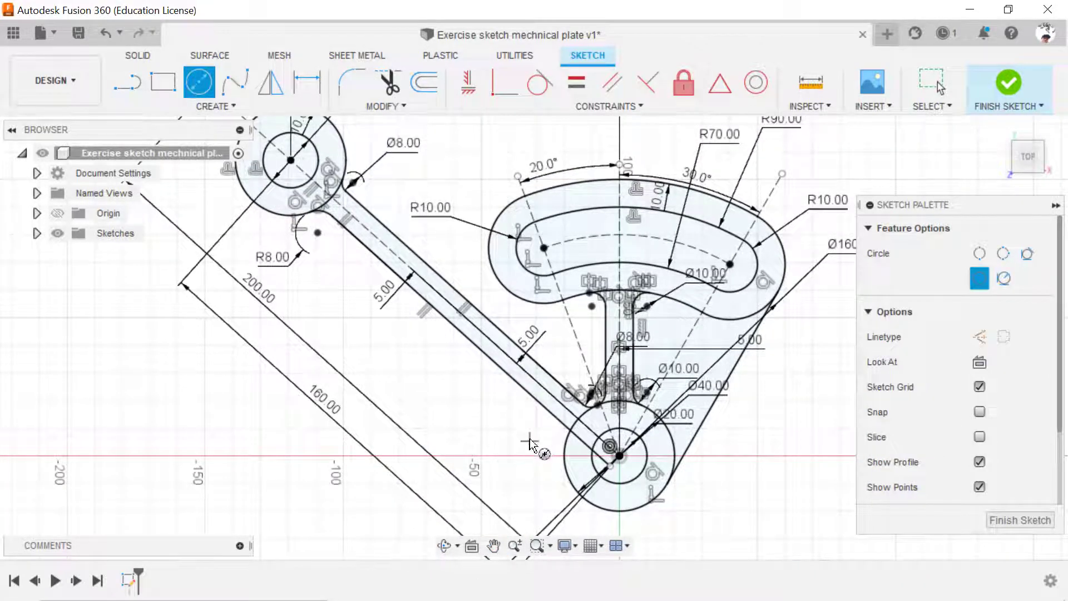
click(530, 441)
click(545, 440)
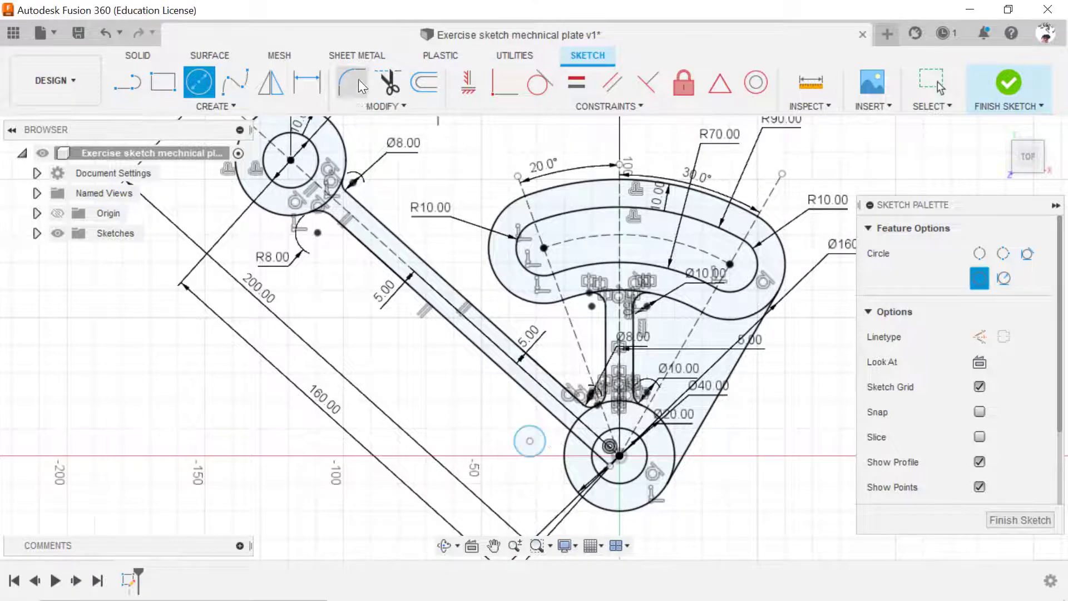
click(307, 82)
click(520, 430)
click(462, 391)
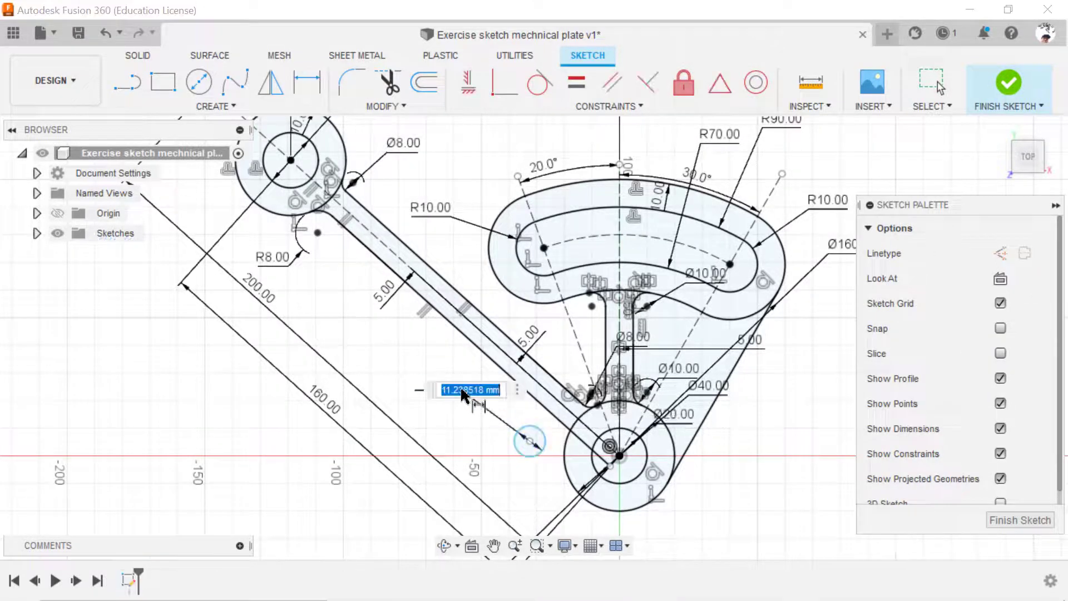
text(8)
key(Return)
scroll(462, 391, up, 5)
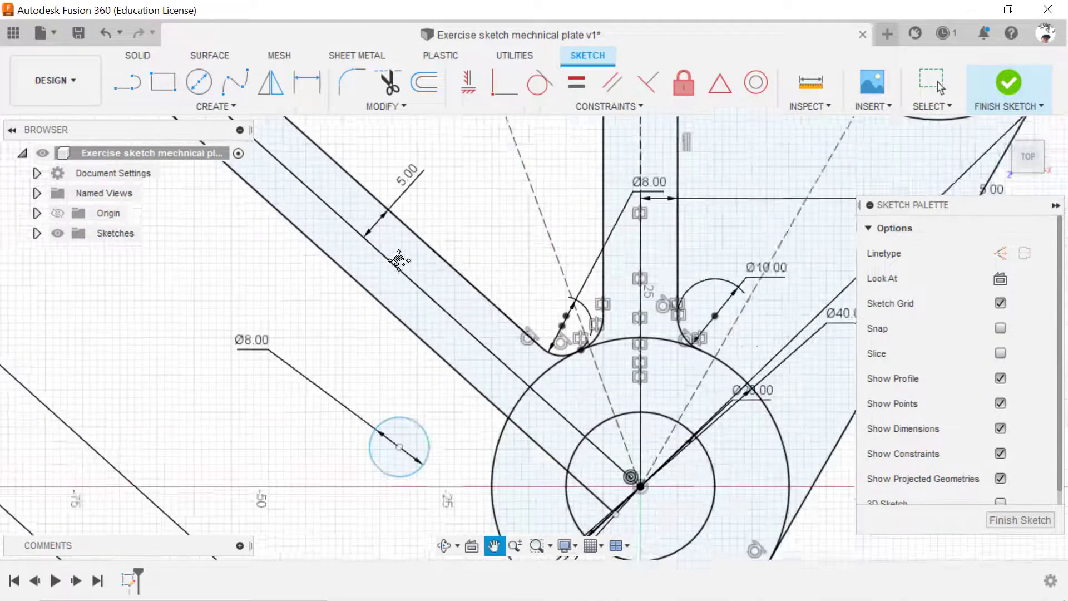
Trim a lower slot line segment, then undo that trim.
click(387, 88)
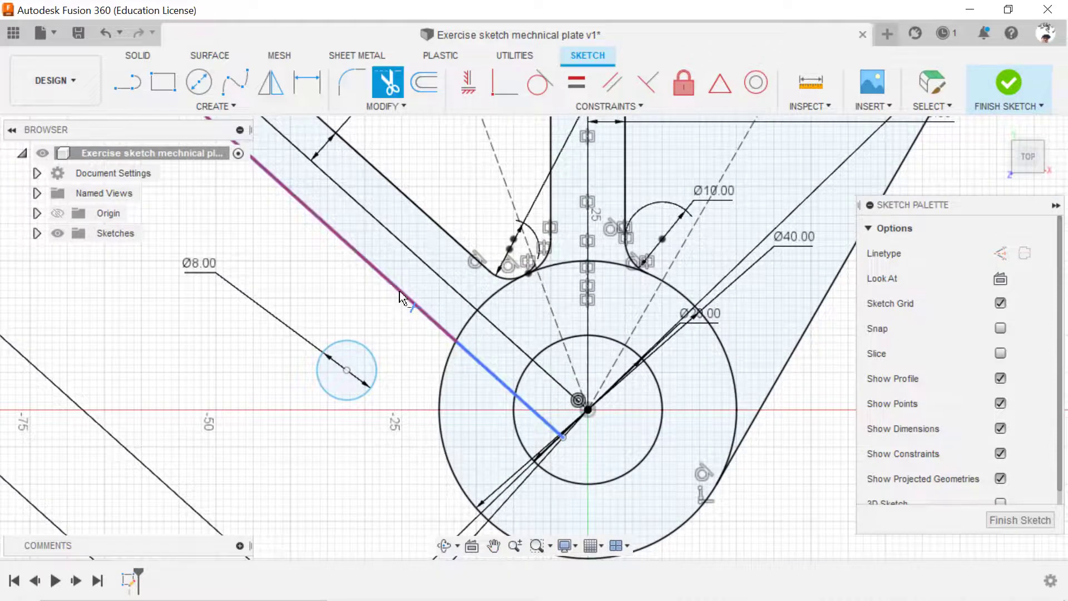
click(399, 292)
key(Escape)
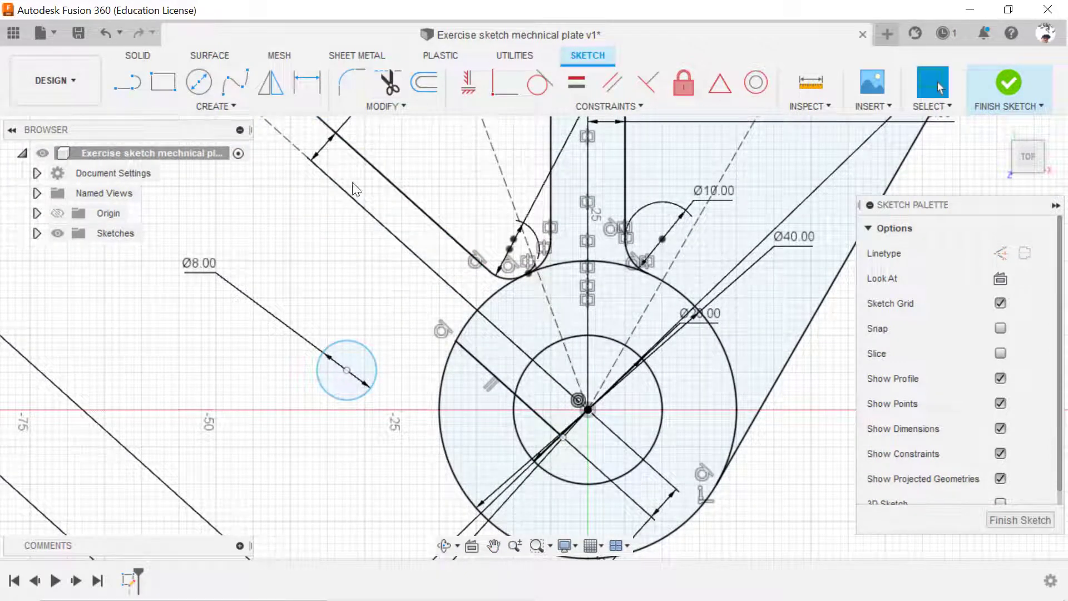
key(ctrl+z)
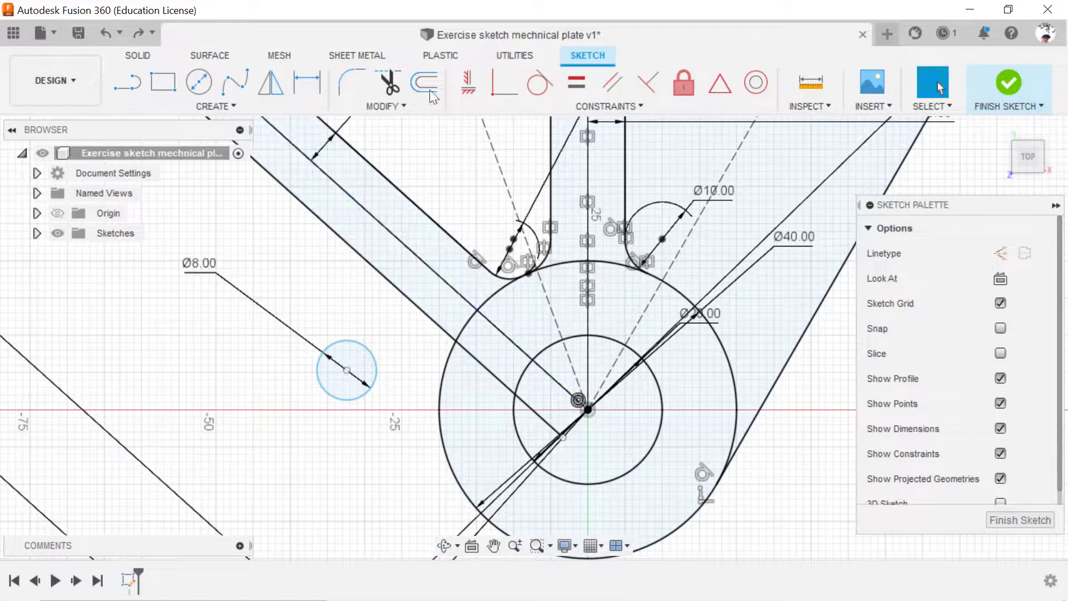
Make the Ø8 circle tangent to the lower slot line and the Ø40 circle.
click(540, 84)
click(367, 348)
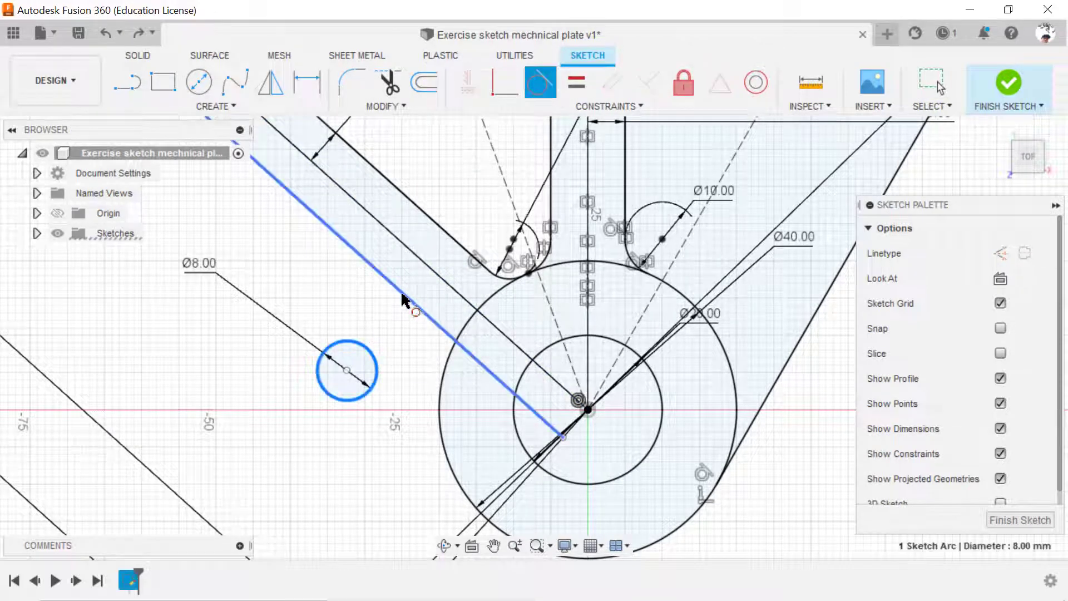
click(405, 302)
click(448, 365)
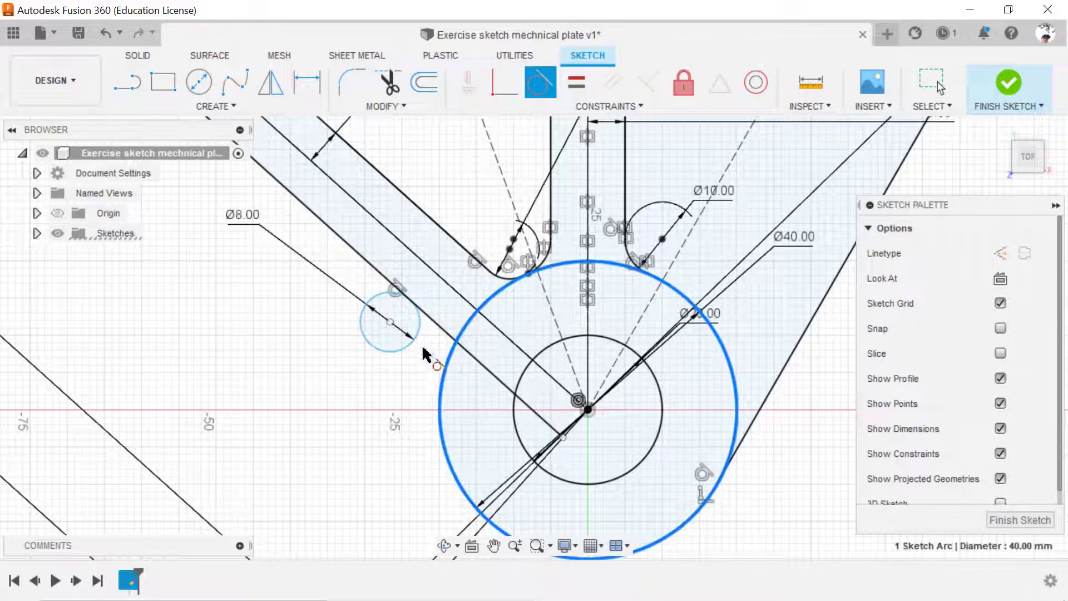
click(400, 352)
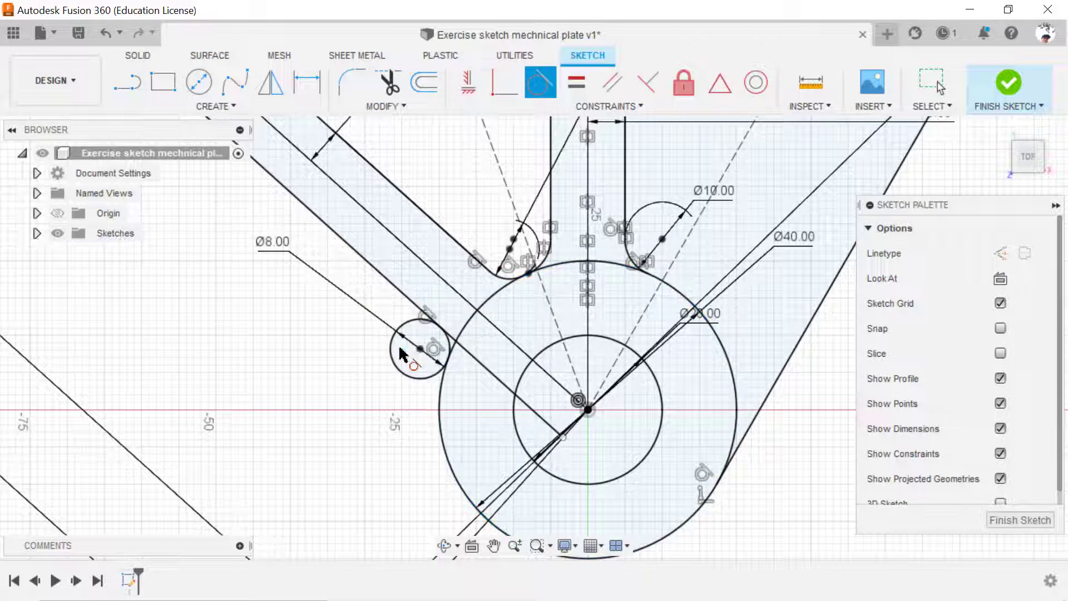
Trim away the outer part of the Ø8 circle.
click(398, 91)
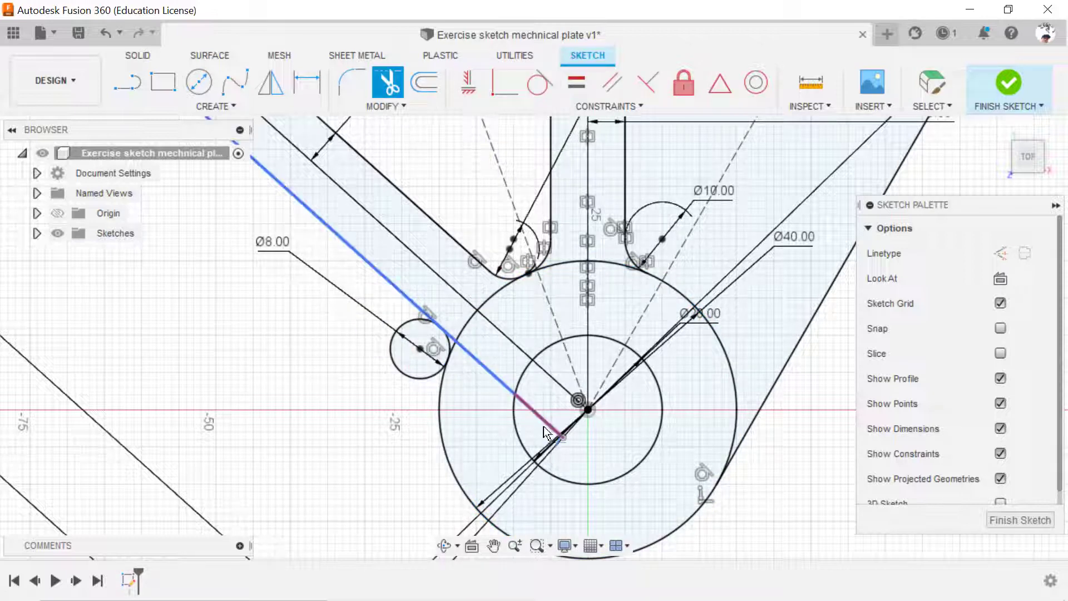
click(415, 374)
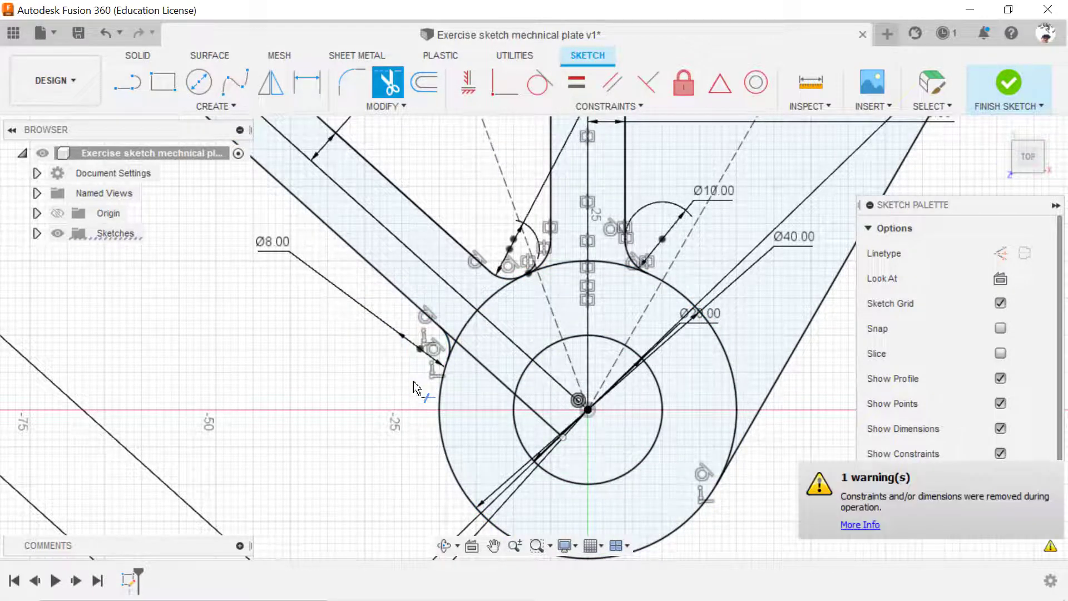
click(515, 545)
mouse_move(589, 534)
mouse_down()
mouse_move(589, 513)
mouse_move(590, 534)
mouse_up()
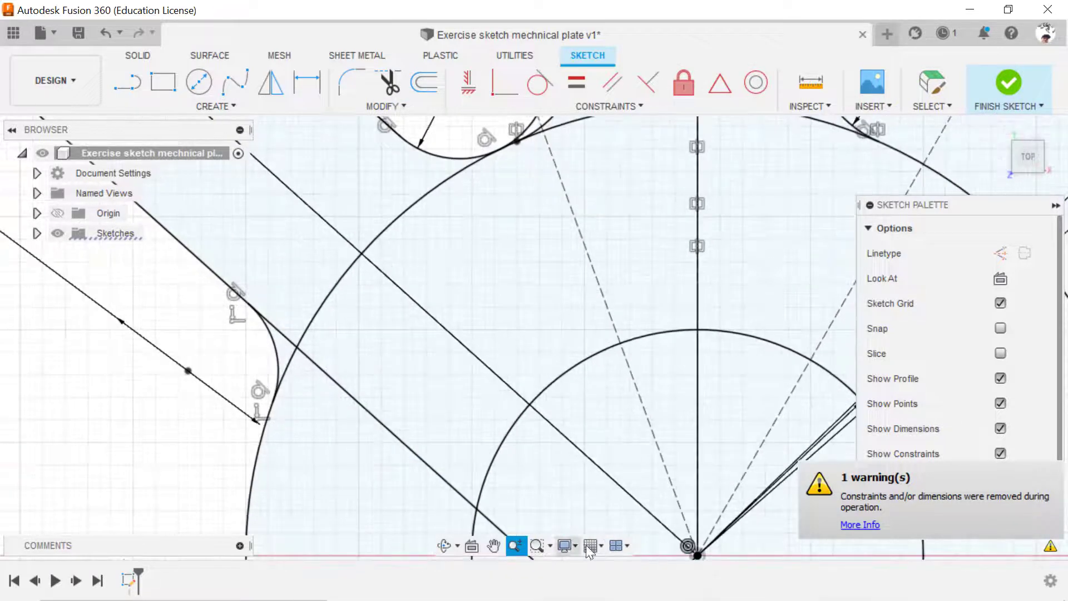
click(495, 545)
scroll(451, 219, down, 3)
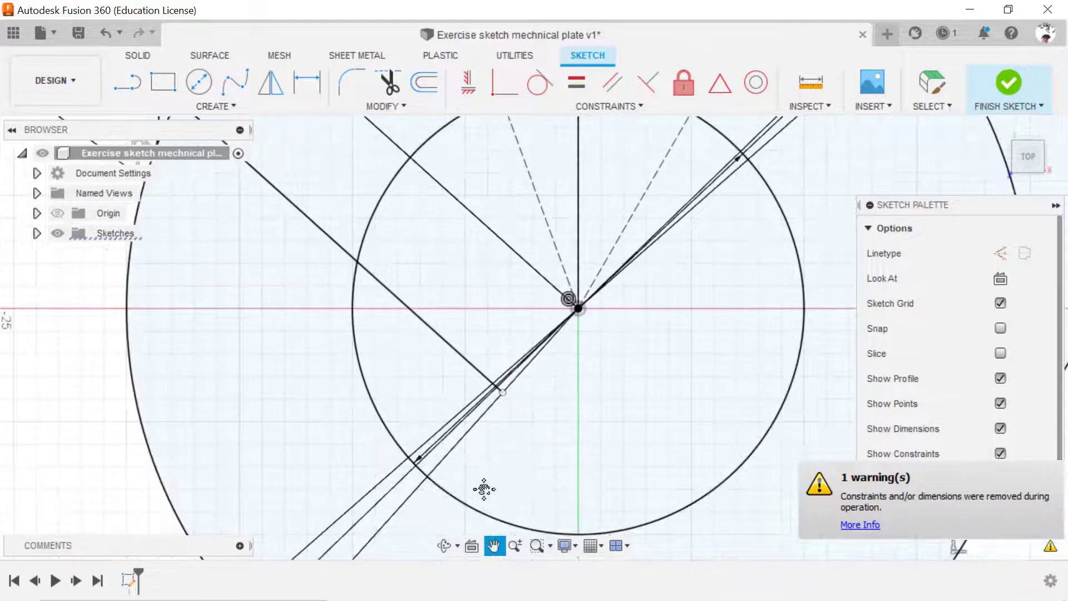
Trim the slot line piece inside the Ø40 circle and the leftover corner piece.
click(390, 85)
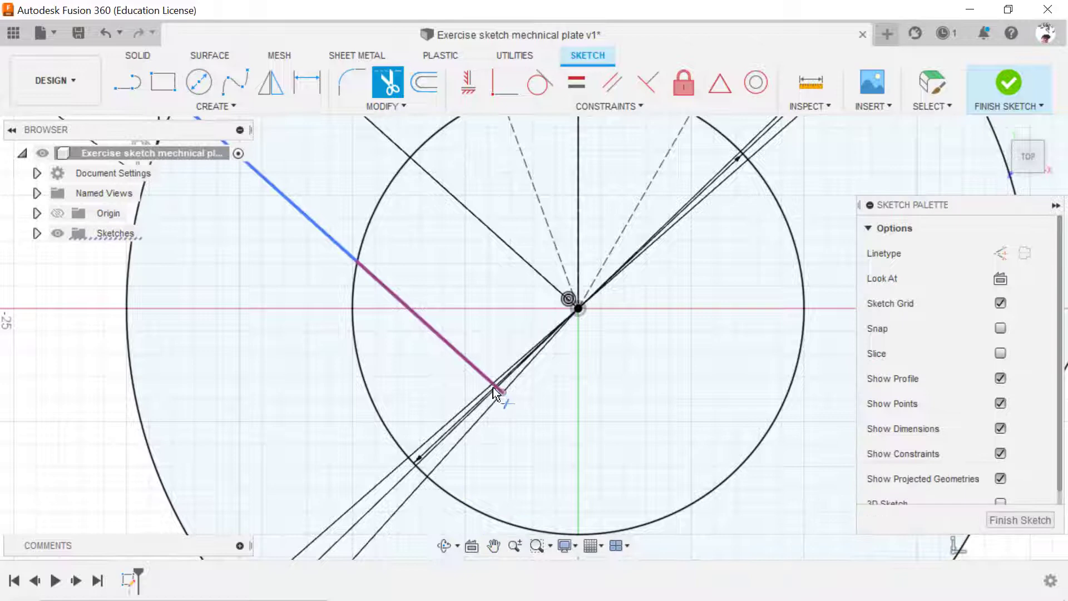
click(473, 367)
click(516, 545)
mouse_move(595, 528)
mouse_down()
mouse_move(598, 492)
mouse_move(419, 297)
mouse_up()
click(387, 84)
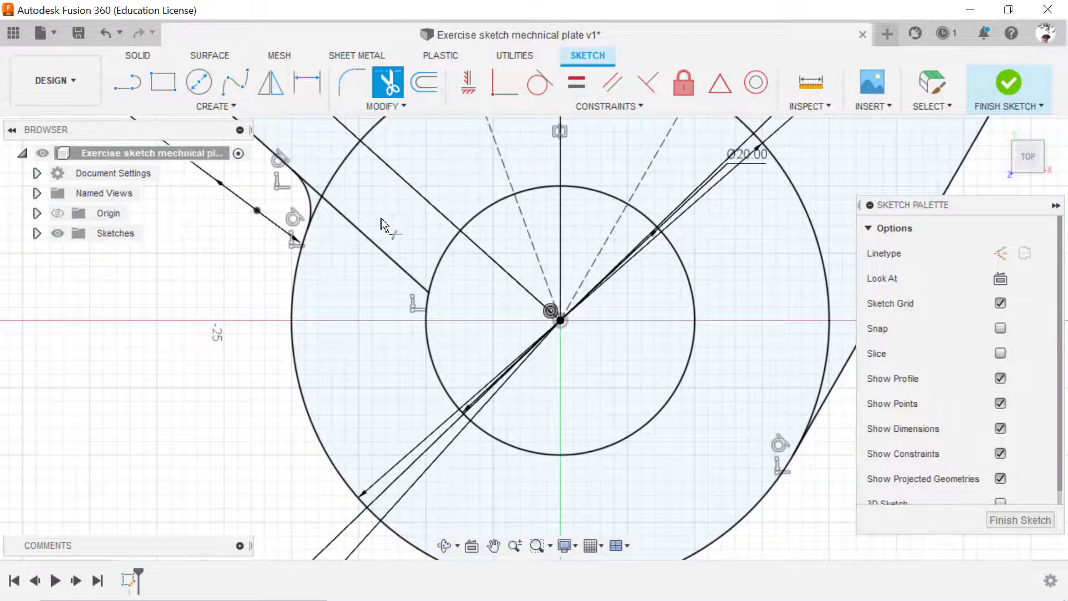
click(344, 218)
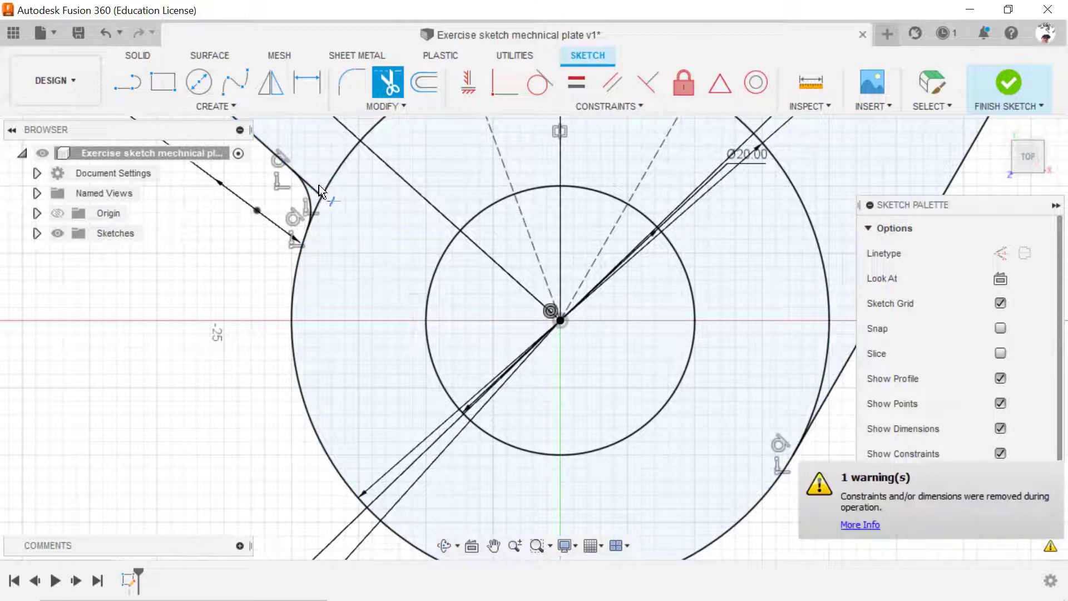
click(515, 545)
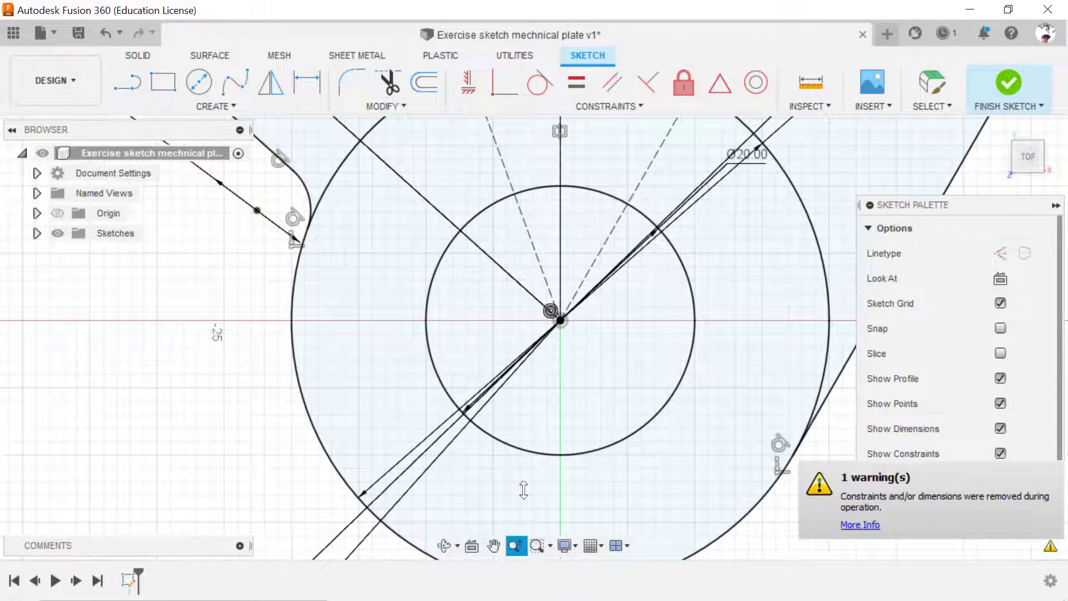
mouse_move(523, 487)
mouse_down()
mouse_move(543, 422)
mouse_move(507, 351)
mouse_move(566, 456)
mouse_up()
key(Escape)
click(493, 544)
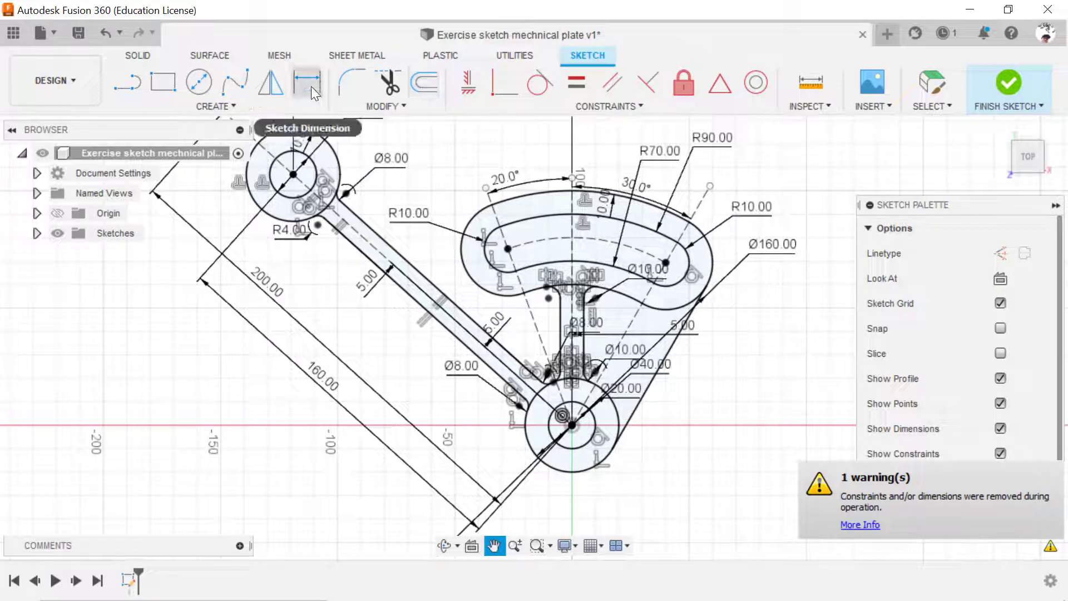
click(424, 83)
click(374, 272)
drag(374, 271, 380, 288)
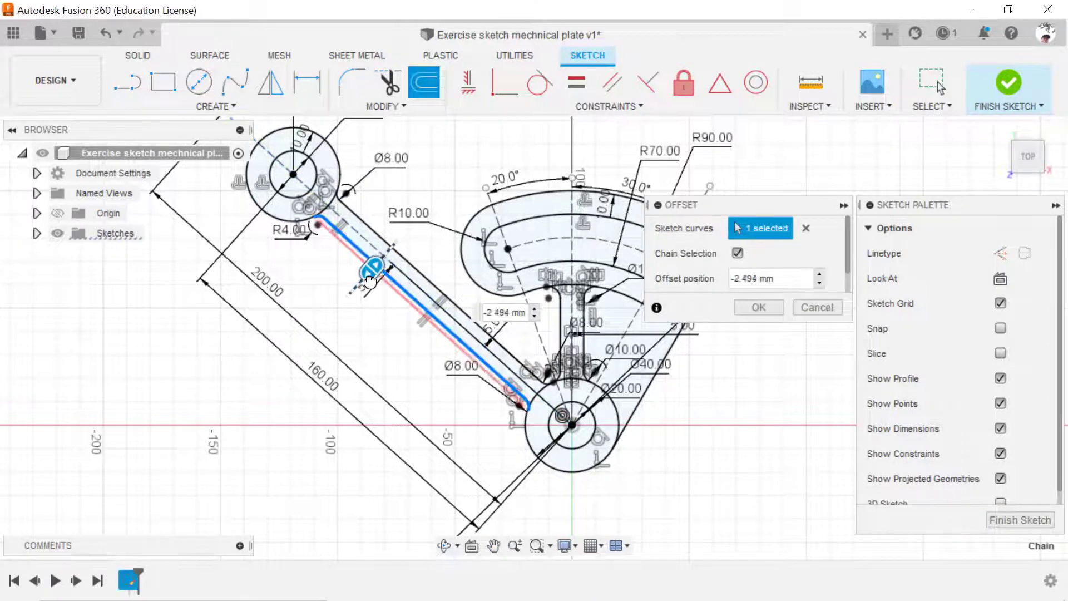
click(759, 277)
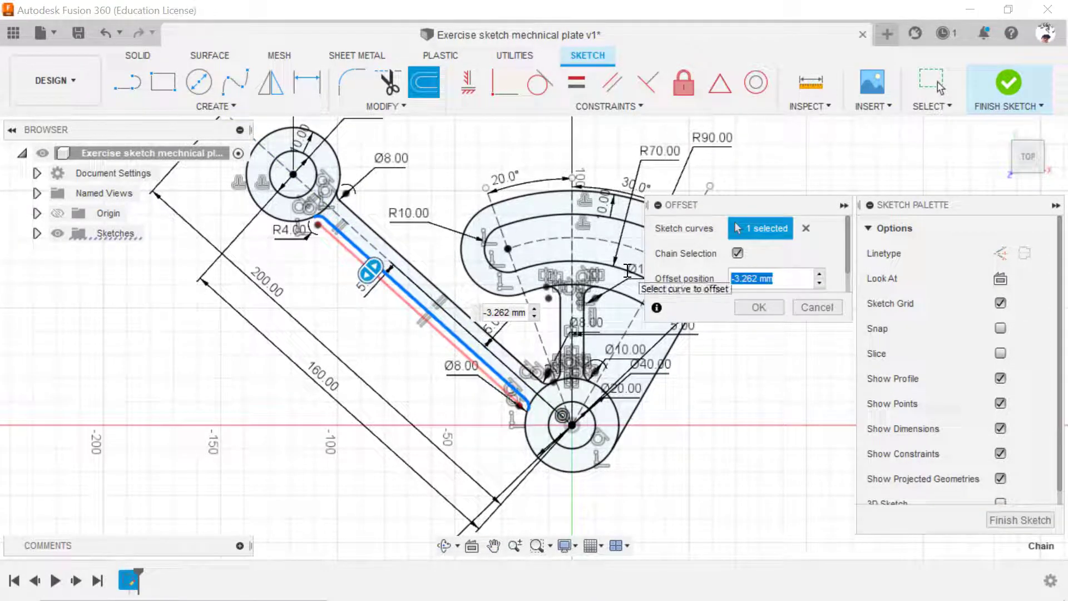
text(10)
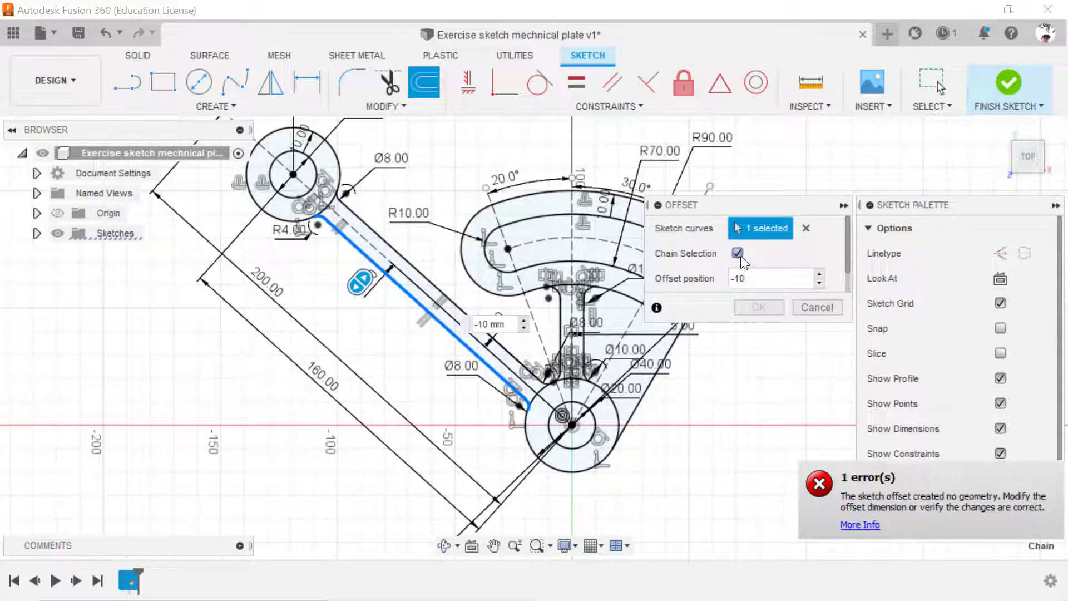
click(802, 307)
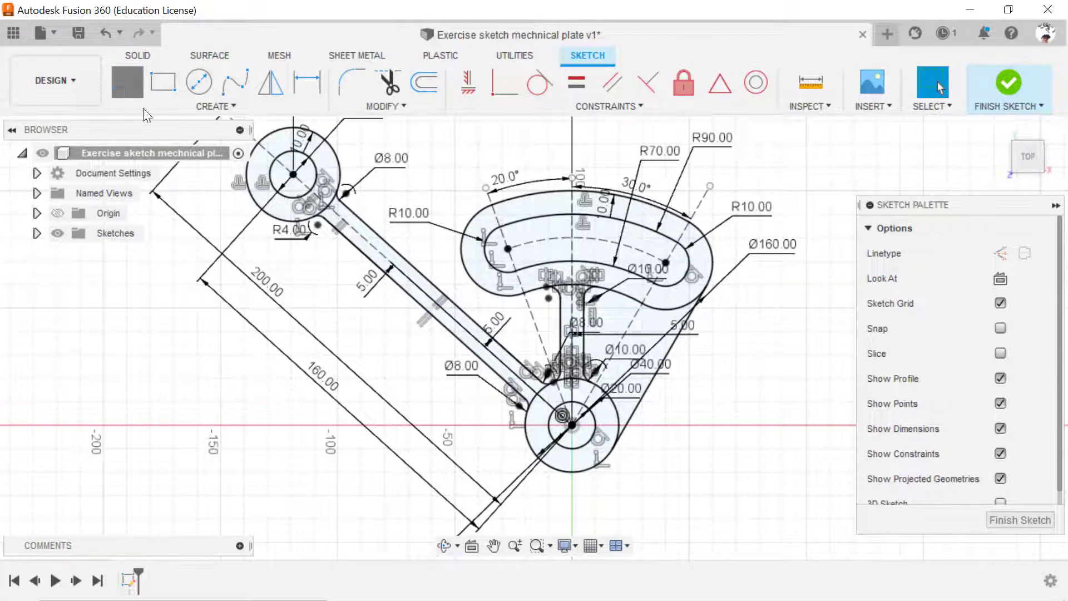
key(l)
click(317, 256)
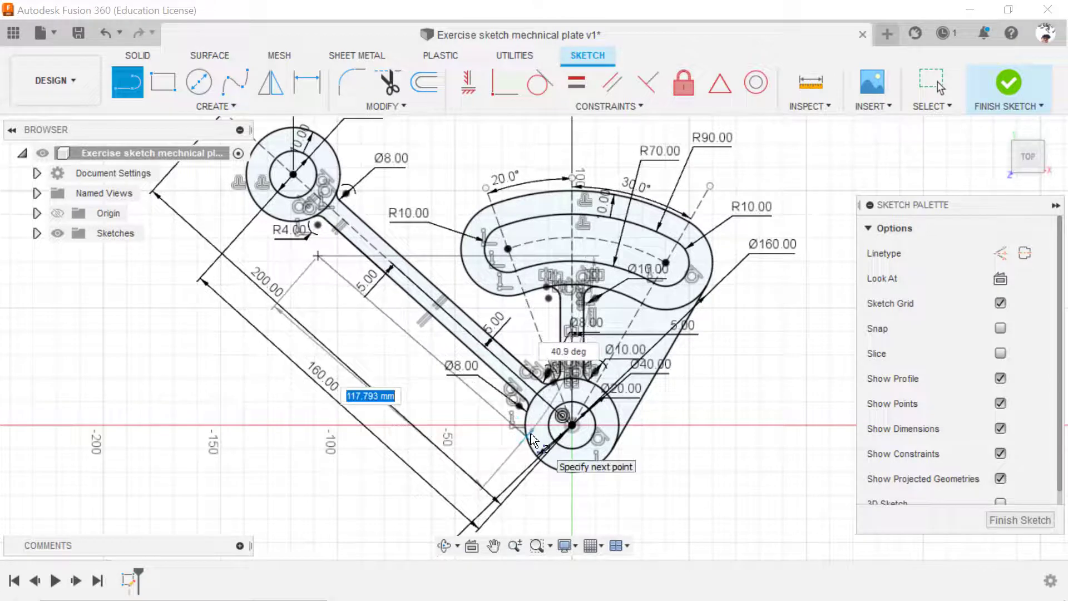
Draw a long line from below the Ø40 boss to the upper boss, parallel to the slot edge.
key(Escape)
key(l)
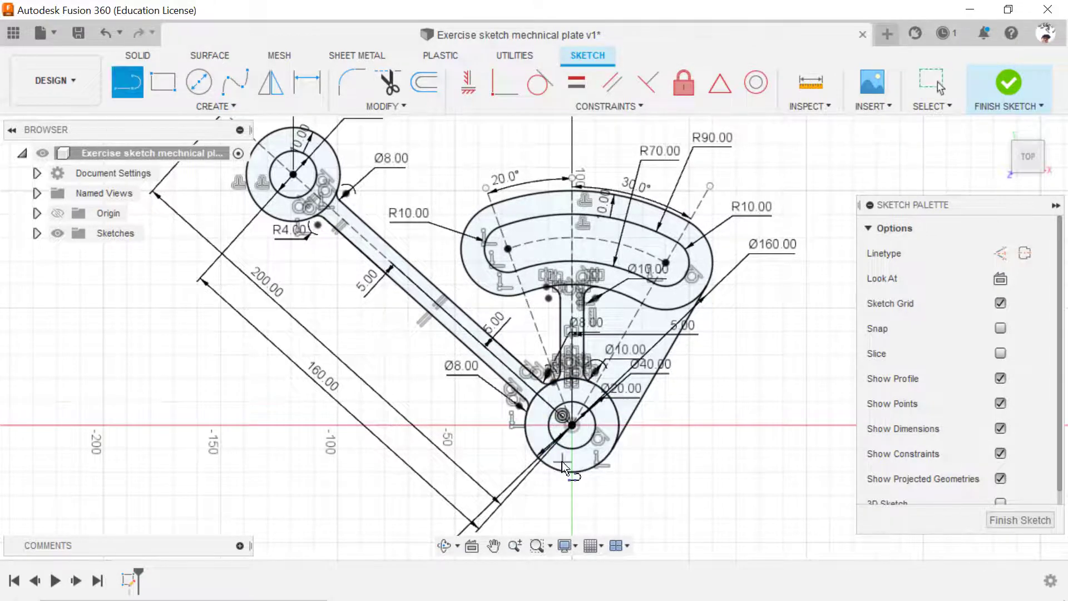
click(617, 498)
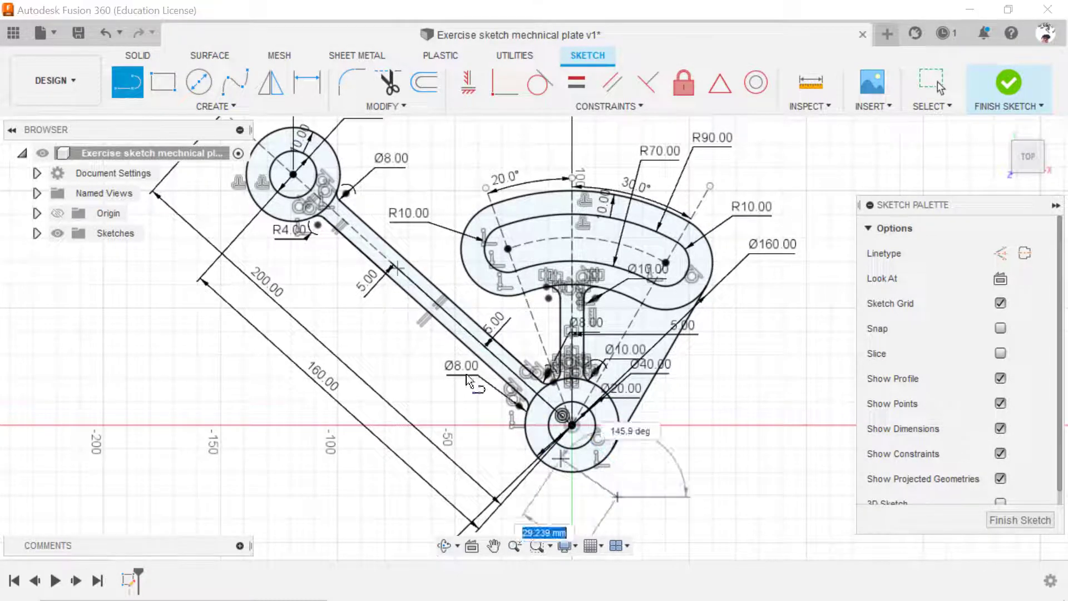
click(235, 173)
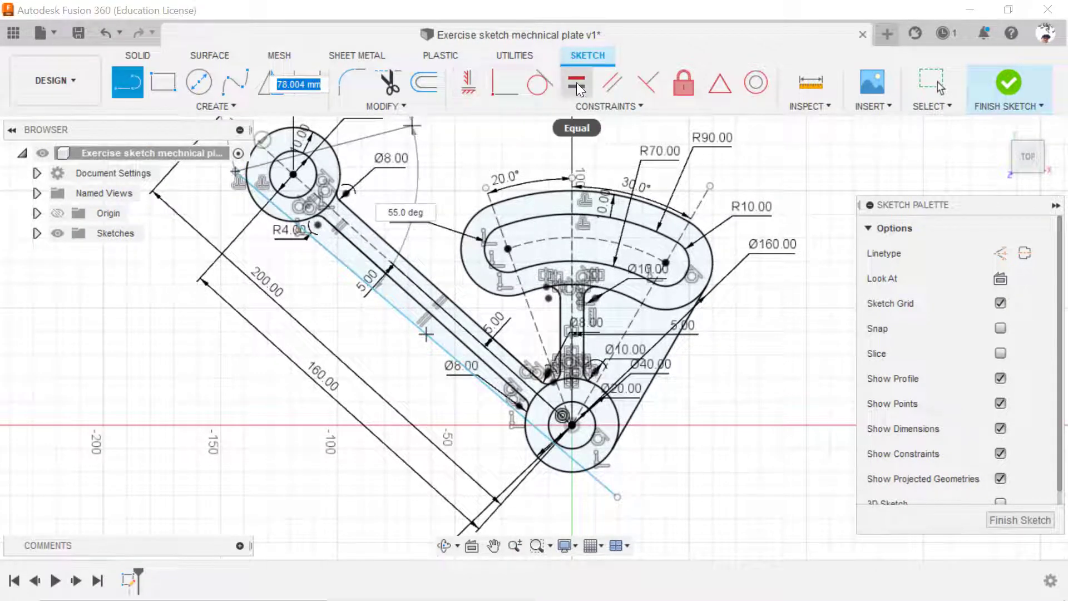
key(Escape)
click(608, 83)
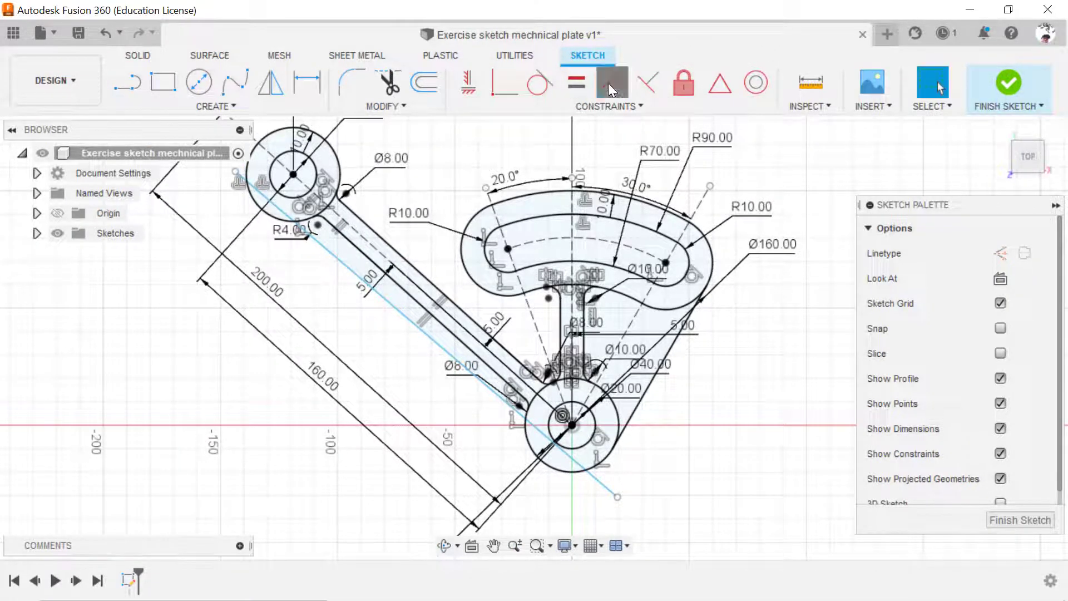
click(418, 330)
click(424, 300)
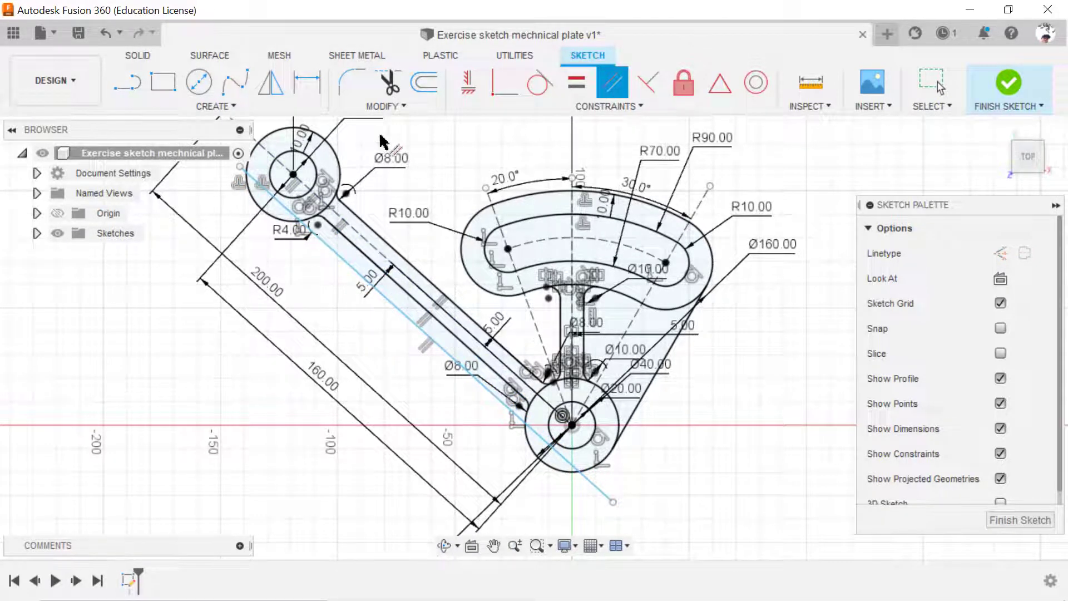
Dimension the new line 10 mm from the slot line.
click(307, 82)
click(389, 301)
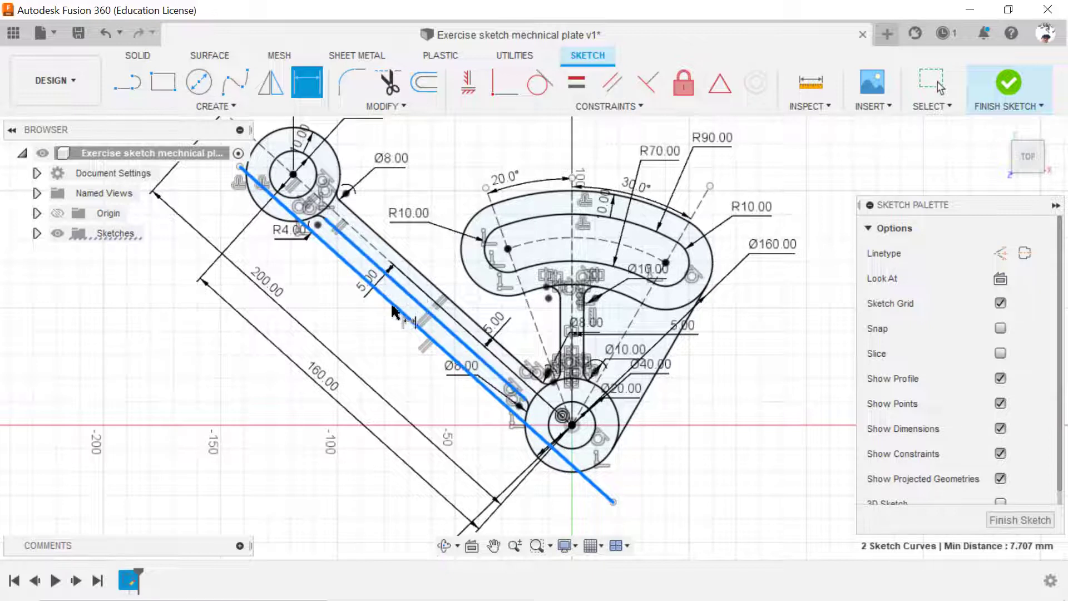
click(371, 326)
text(10)
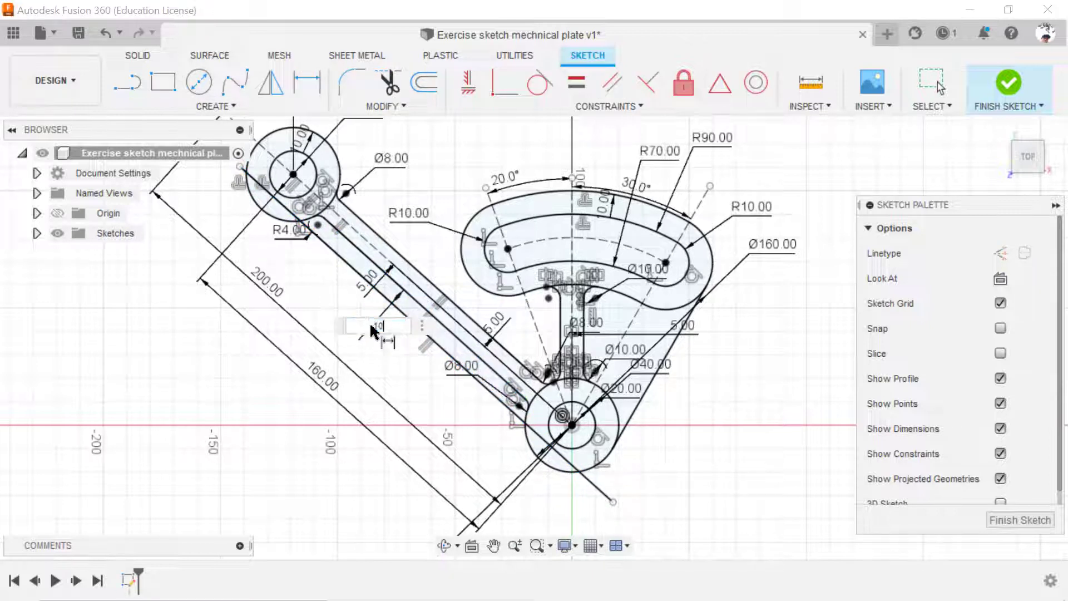
key(Return)
Trim the line stub near the upper boss and the piece past the lower boss.
key(t)
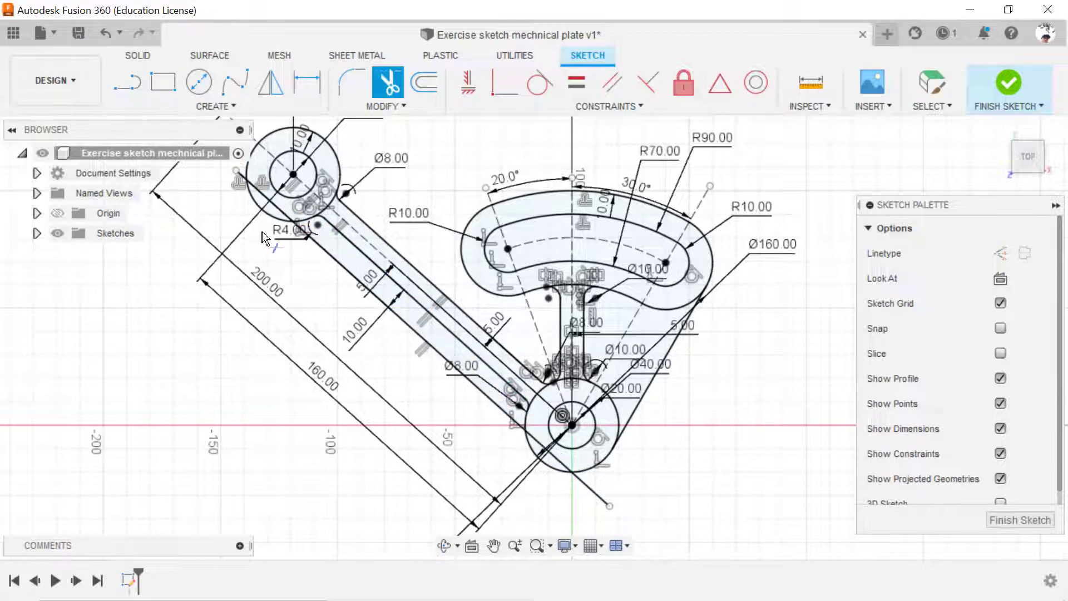
click(256, 192)
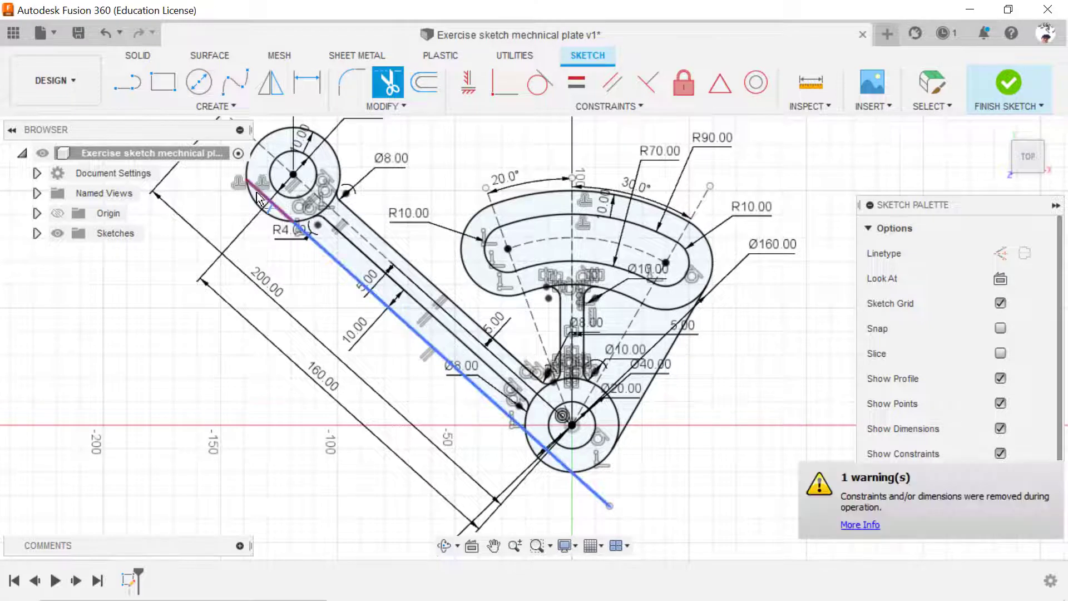
click(592, 502)
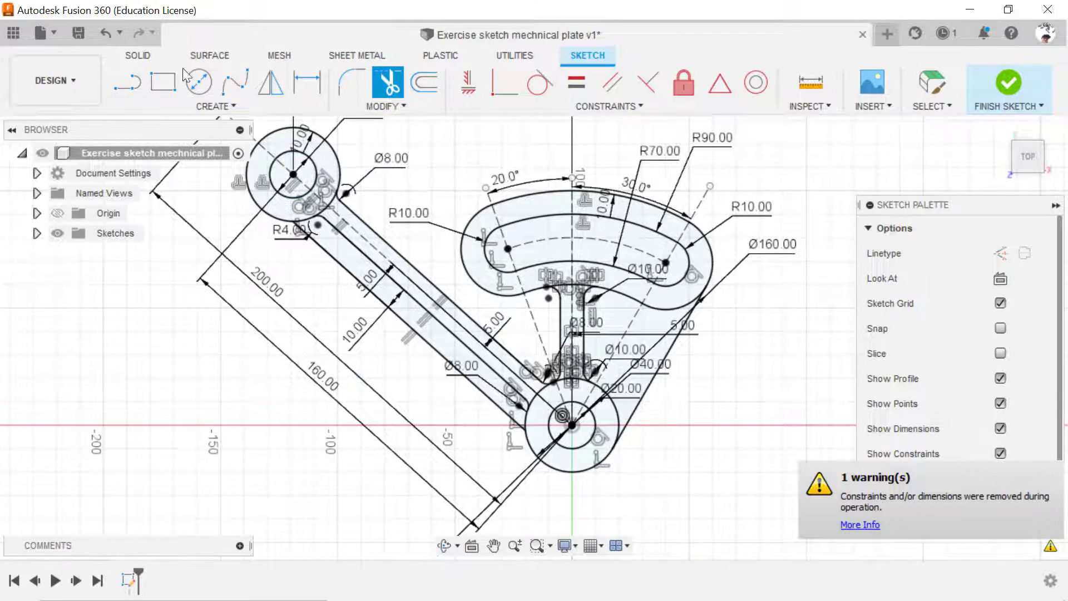
key(l)
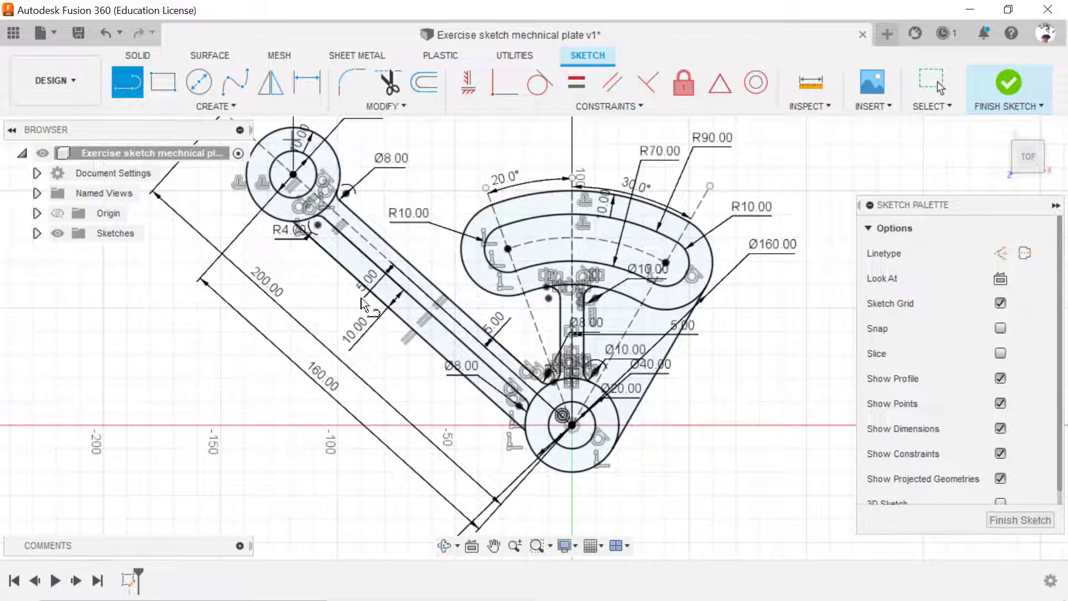
Draw a new line above the upper rib near the upper boss.
click(516, 546)
drag(478, 311, 477, 347)
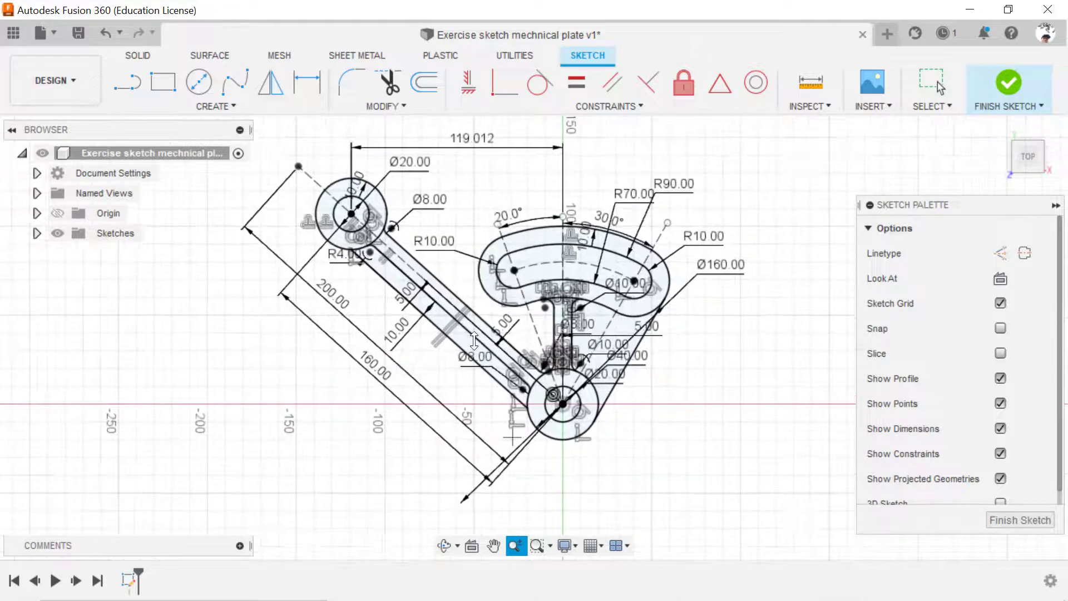
click(128, 82)
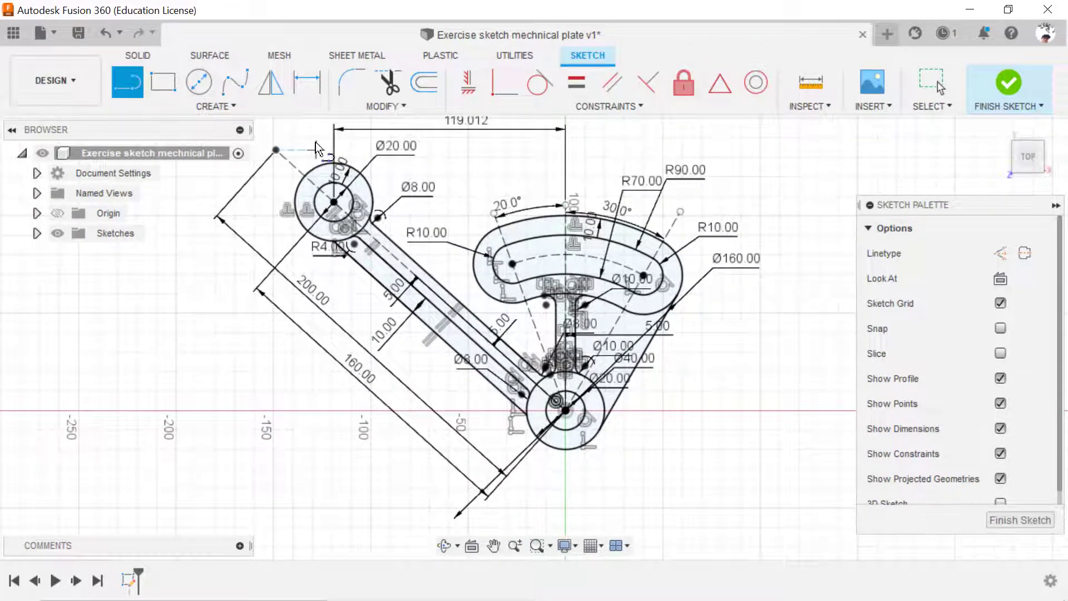
click(315, 149)
click(456, 272)
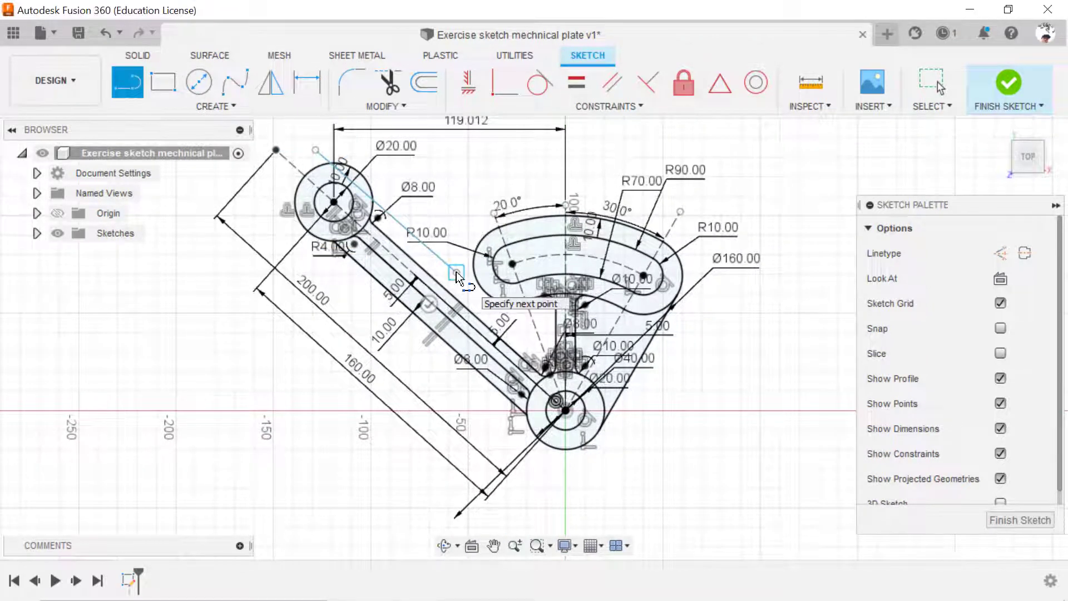
key(Escape)
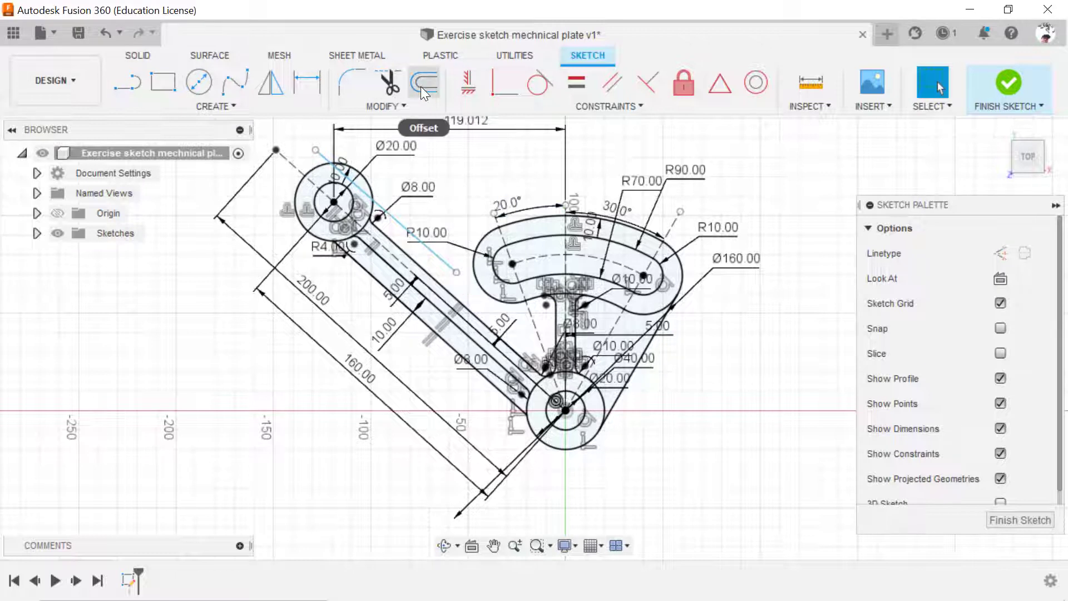
Make the new line parallel to the rib edge, discarding an unwanted angle dimension.
click(306, 82)
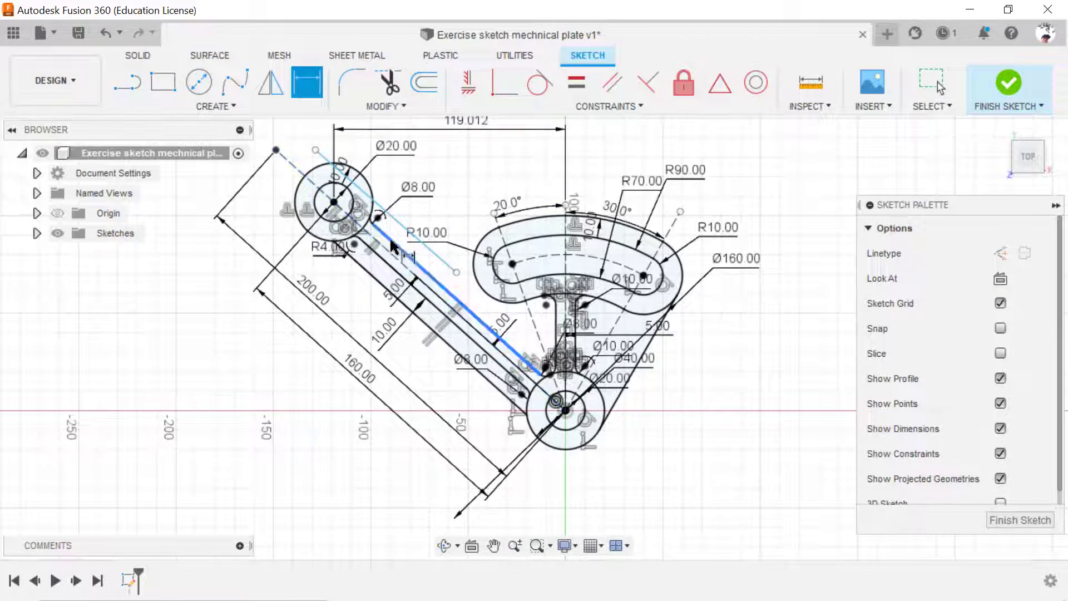
click(391, 238)
click(398, 225)
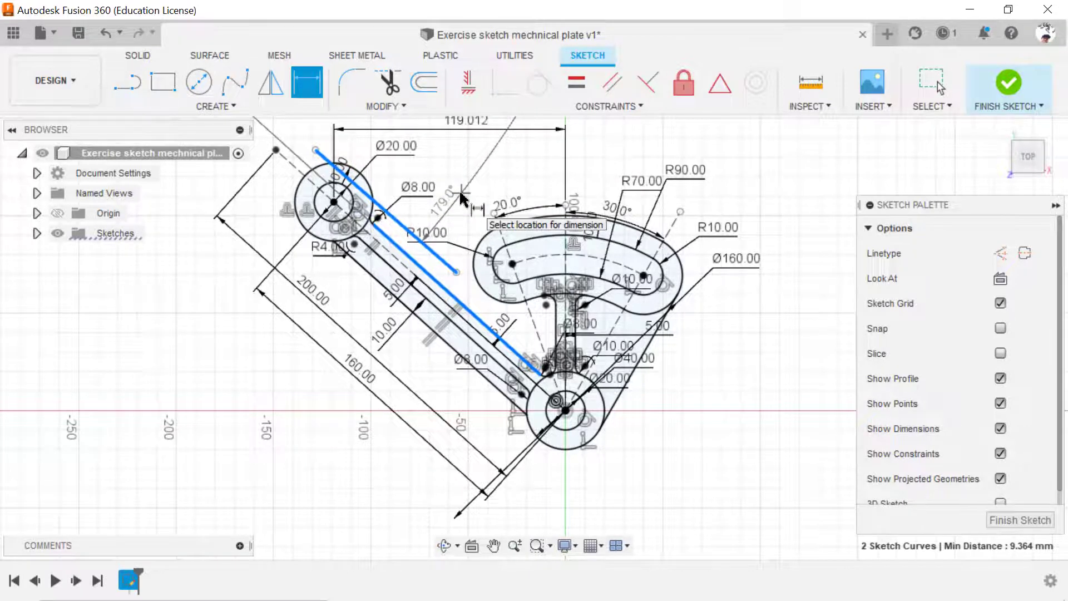
key(Escape)
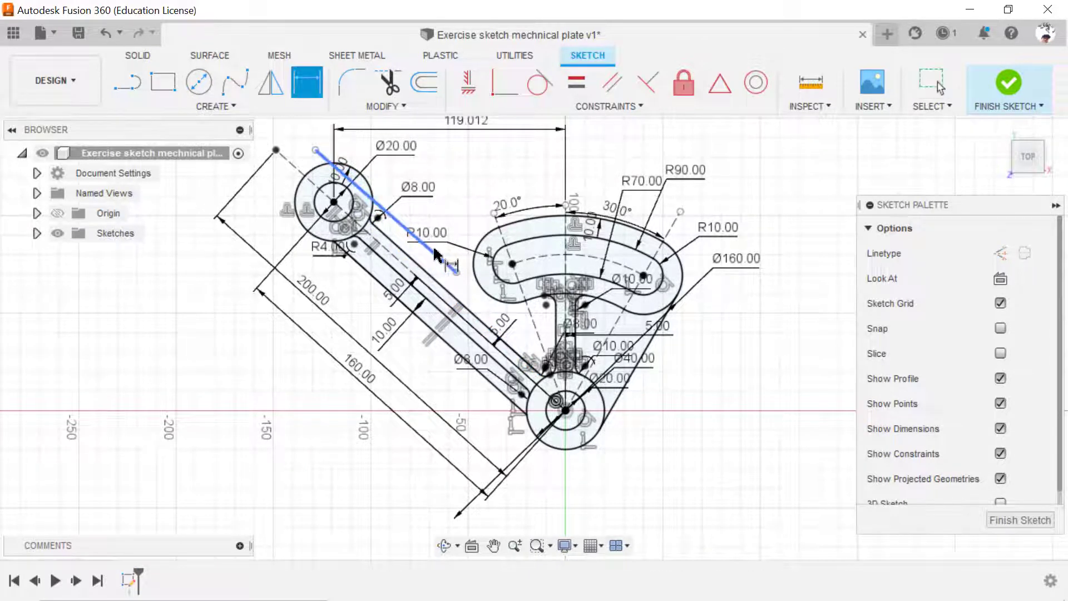
click(436, 255)
click(445, 277)
key(Escape)
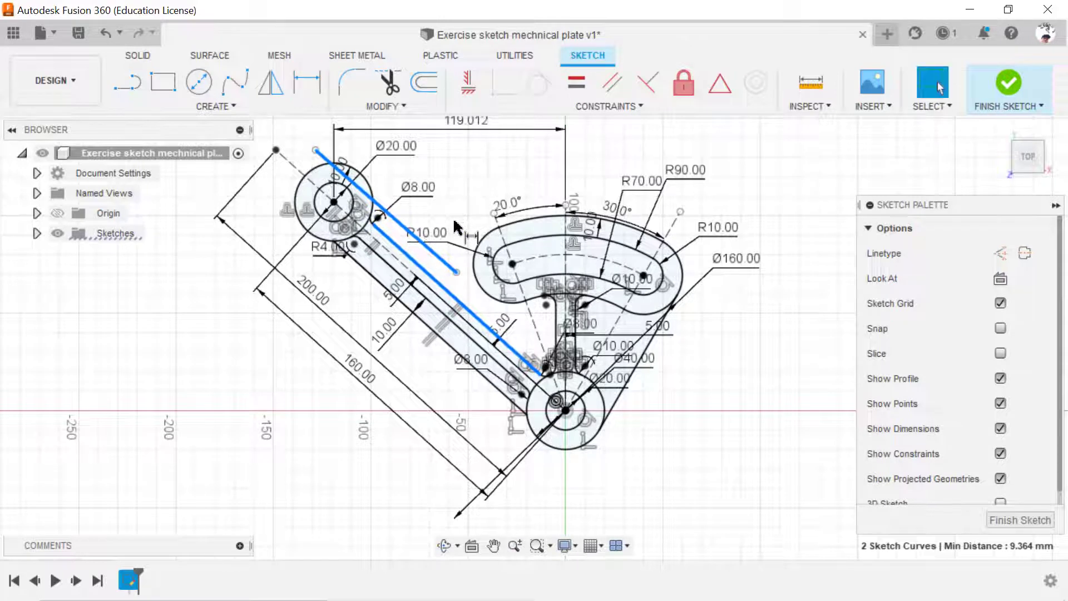
click(478, 172)
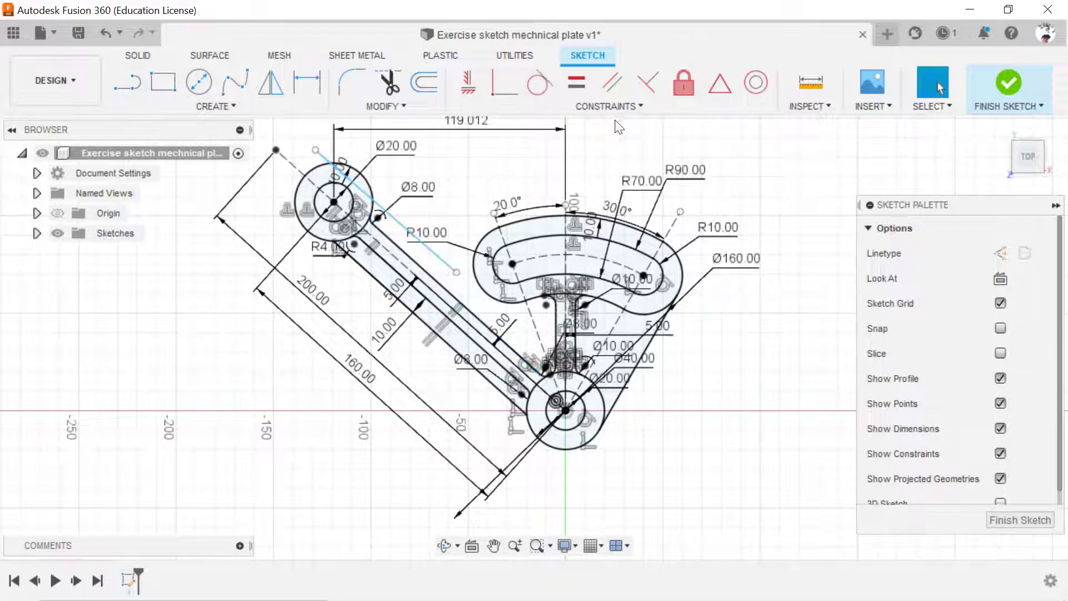
click(612, 83)
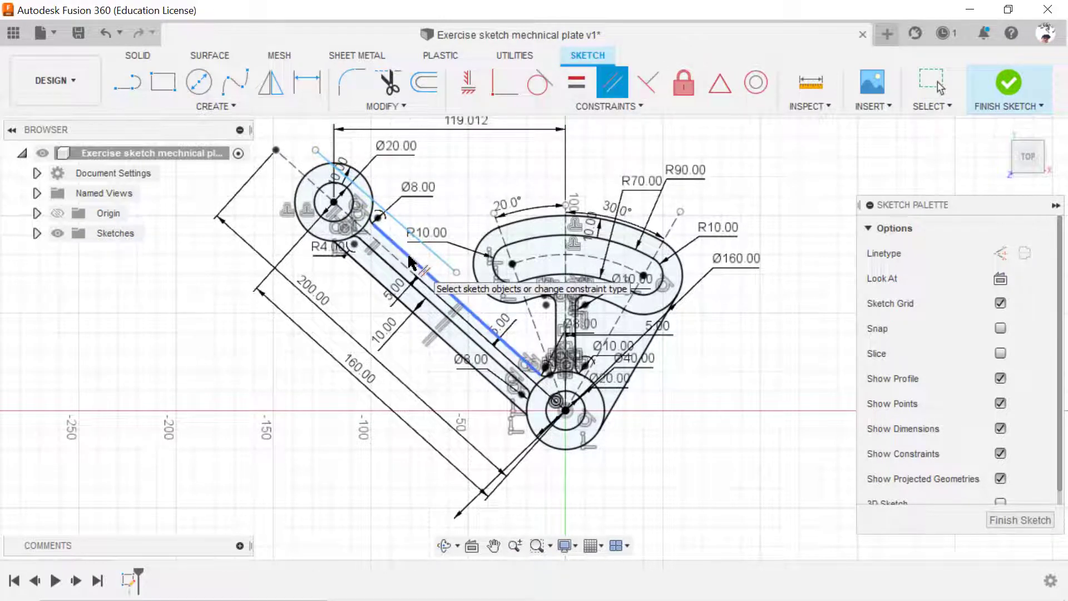
click(409, 262)
click(396, 220)
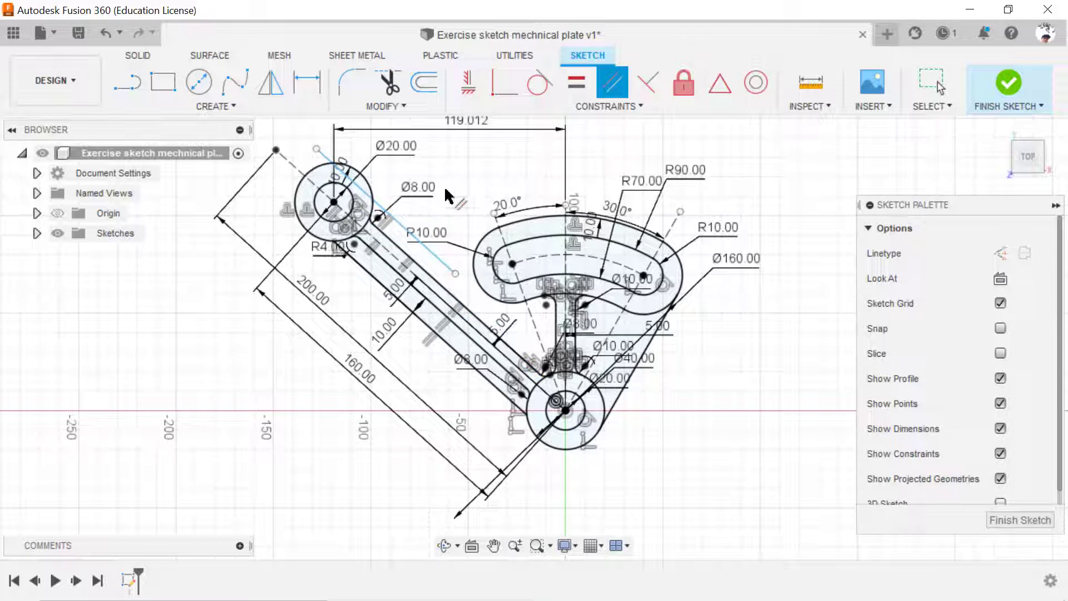
Dimension the gap between the new line and rib edge, changing 9.379 to 10 mm.
click(306, 82)
click(412, 243)
click(415, 225)
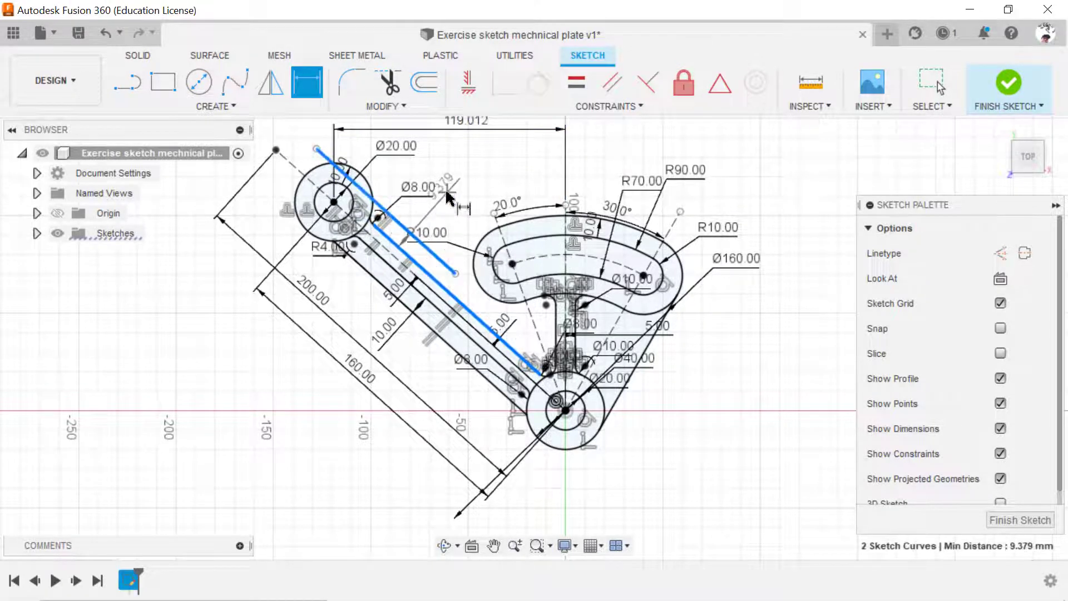
click(465, 189)
key(Return)
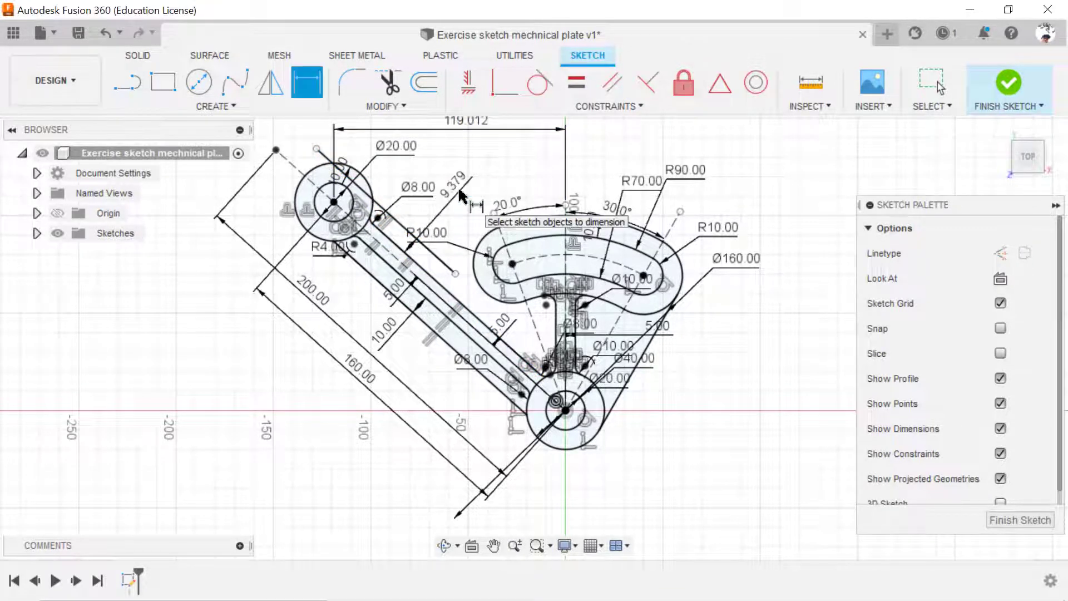
double_click(457, 192)
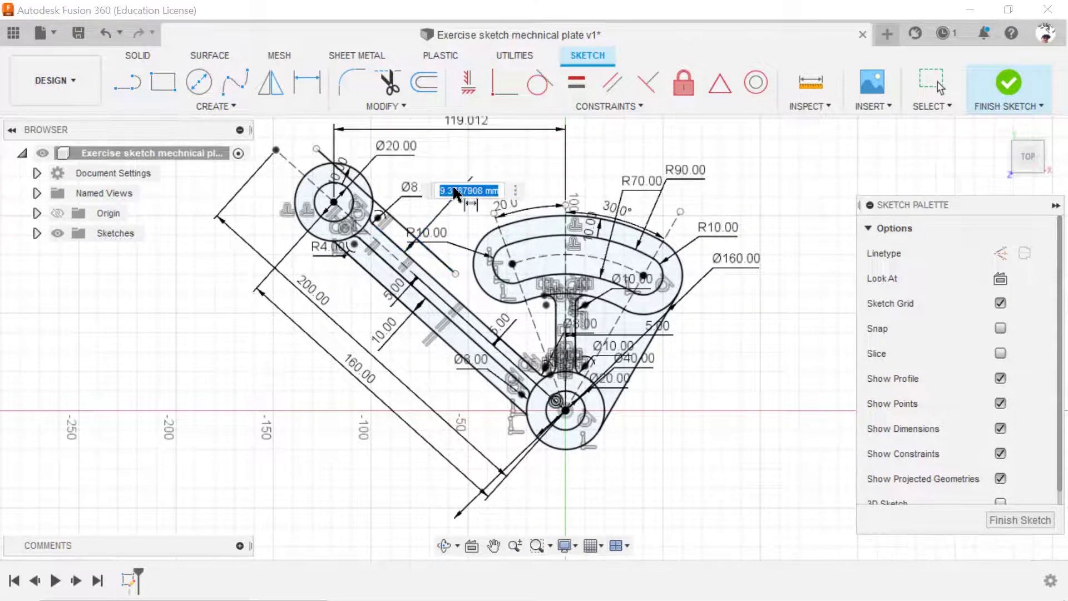
text(10)
key(Return)
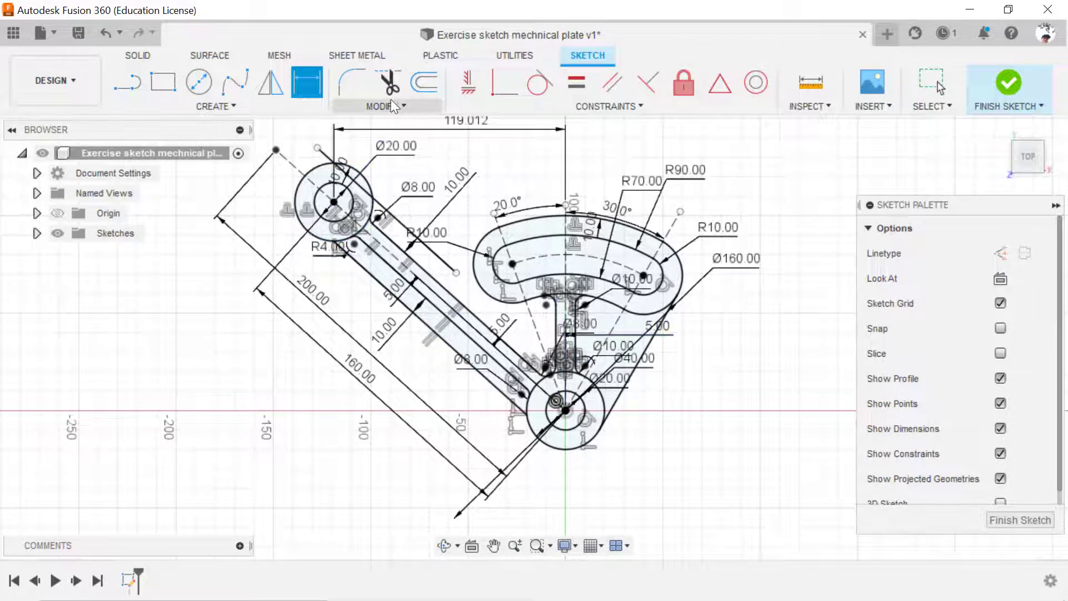
Draw a circle near the top and dimension it to Ø60 mm.
click(199, 82)
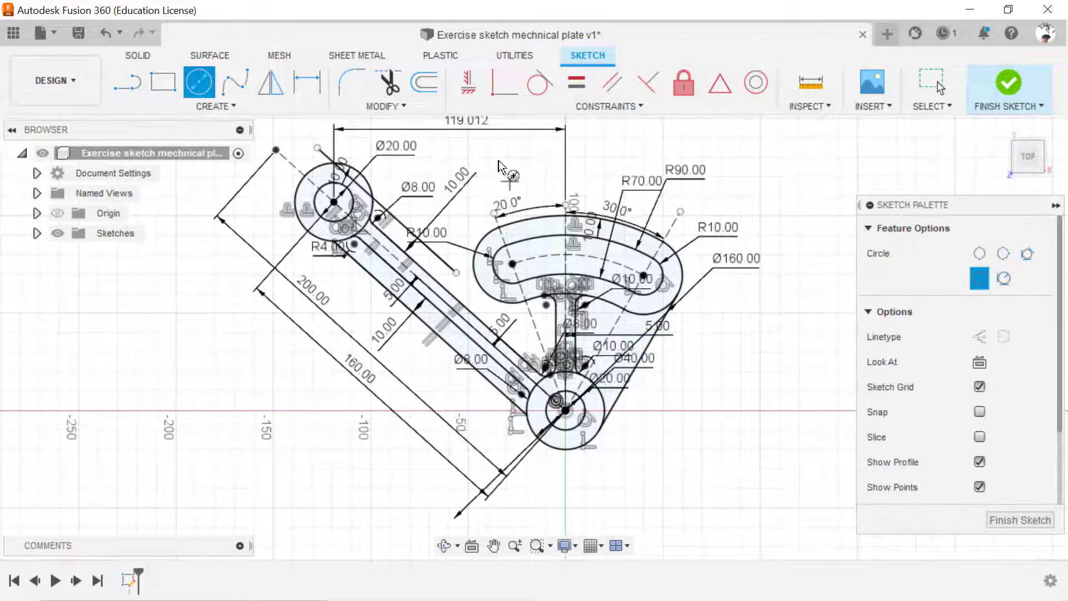
click(466, 152)
click(445, 113)
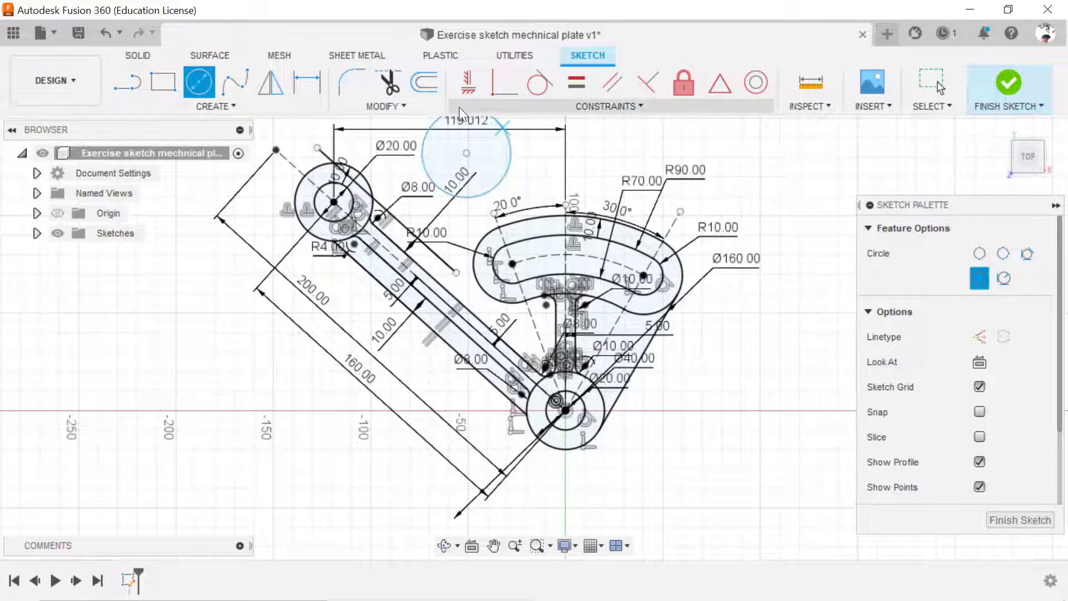
key(Escape)
click(307, 83)
click(509, 153)
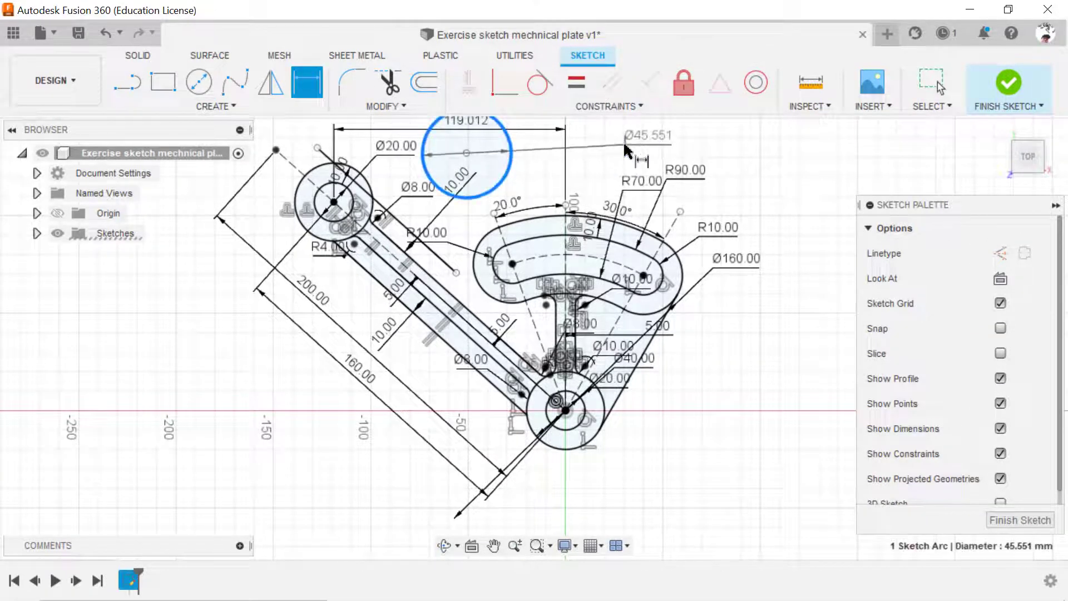
click(626, 149)
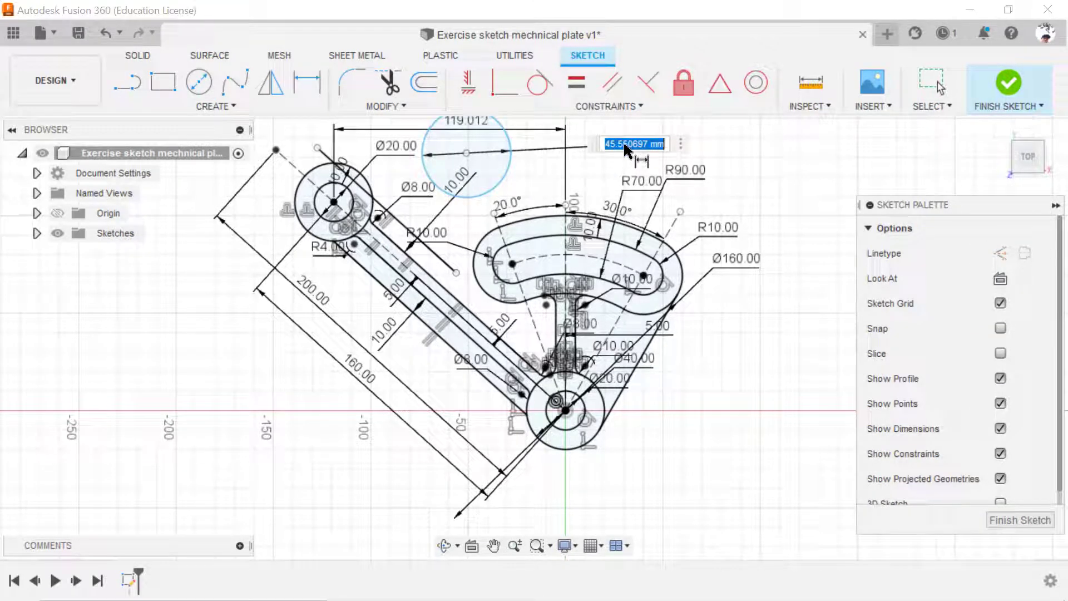
key(Return)
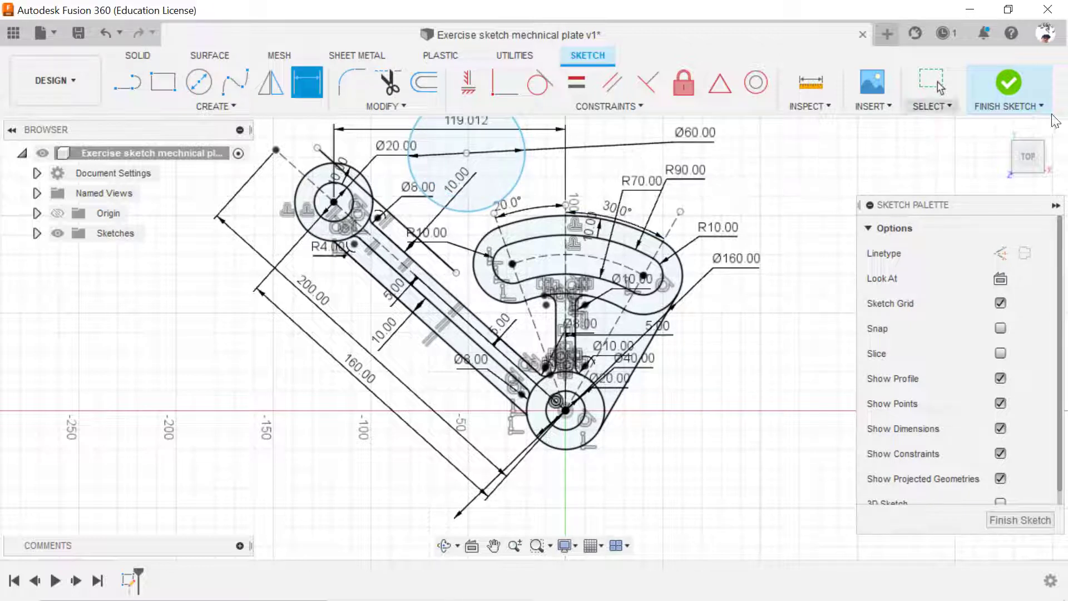
Make the Ø60 circle tangent to the outer slot arc and the new slanted line.
click(540, 82)
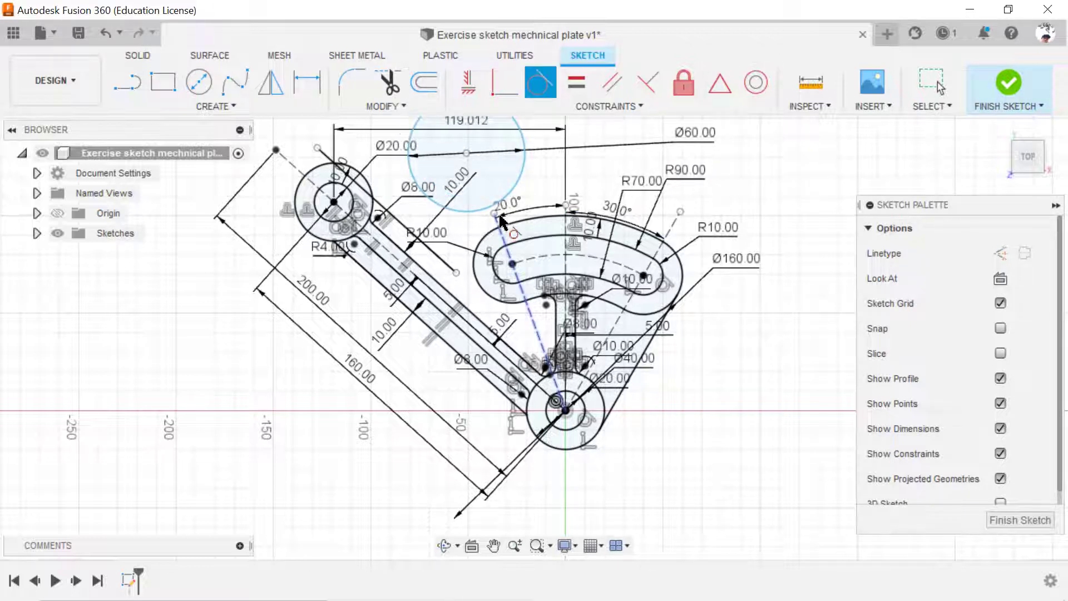
click(505, 195)
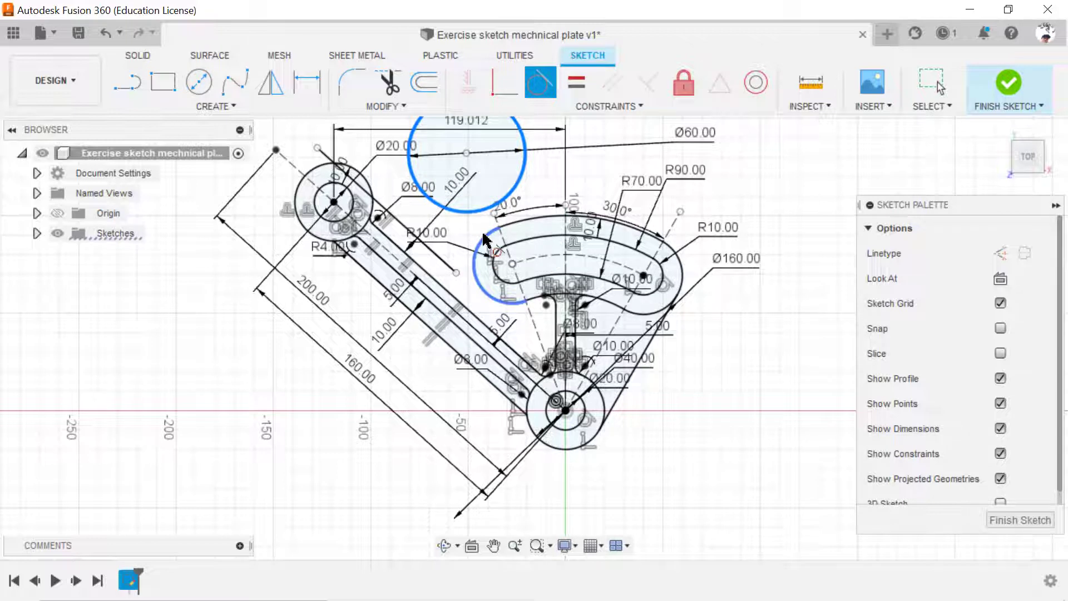
click(504, 215)
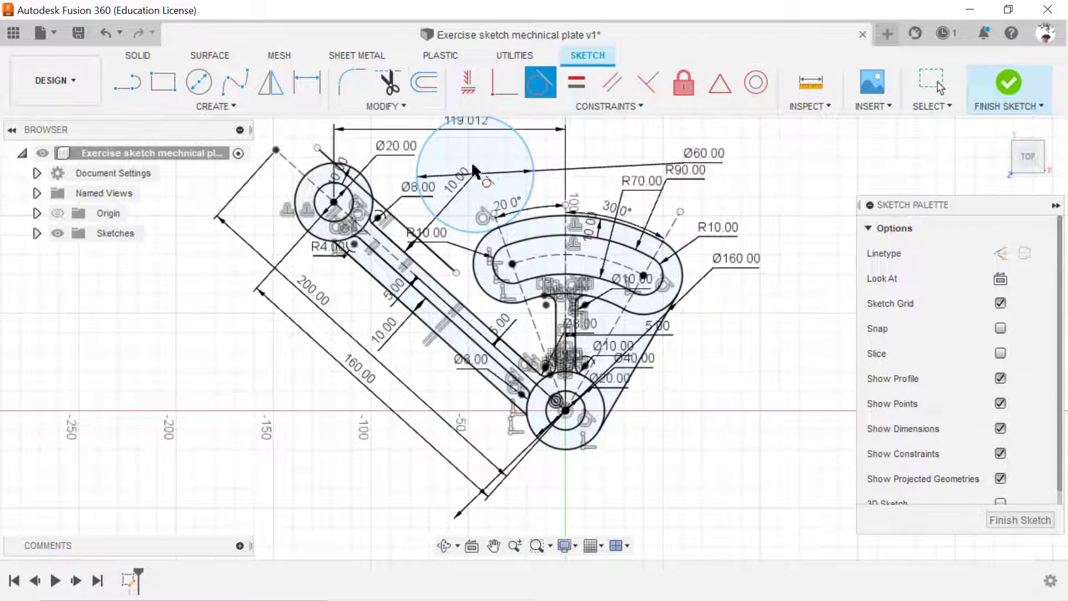
click(435, 217)
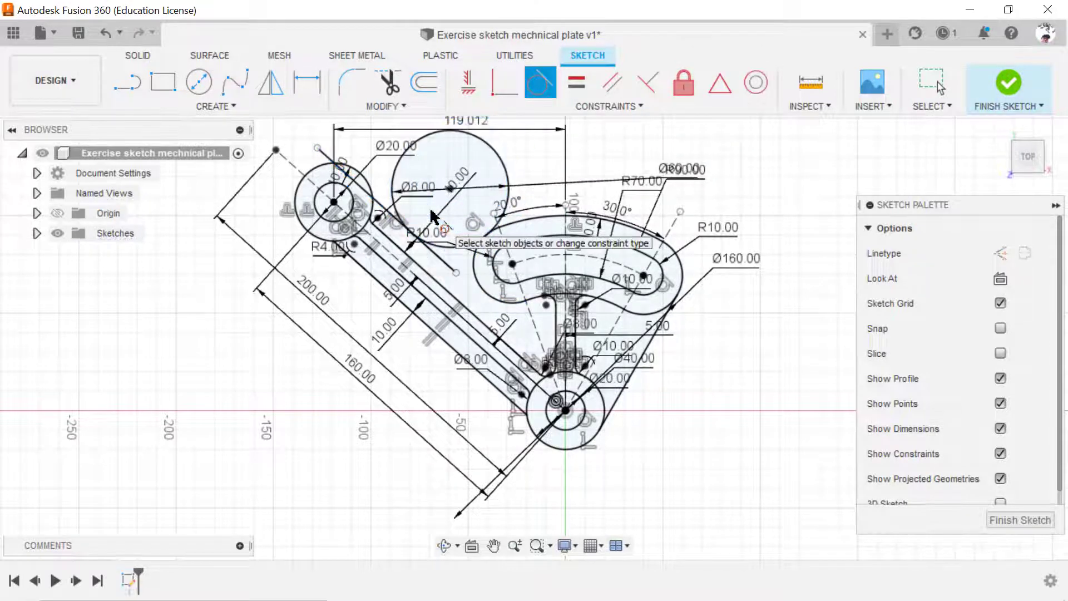
Trim the two stray slanted line segments and cut the Ø60 circle down to its lower arc.
click(387, 84)
click(341, 172)
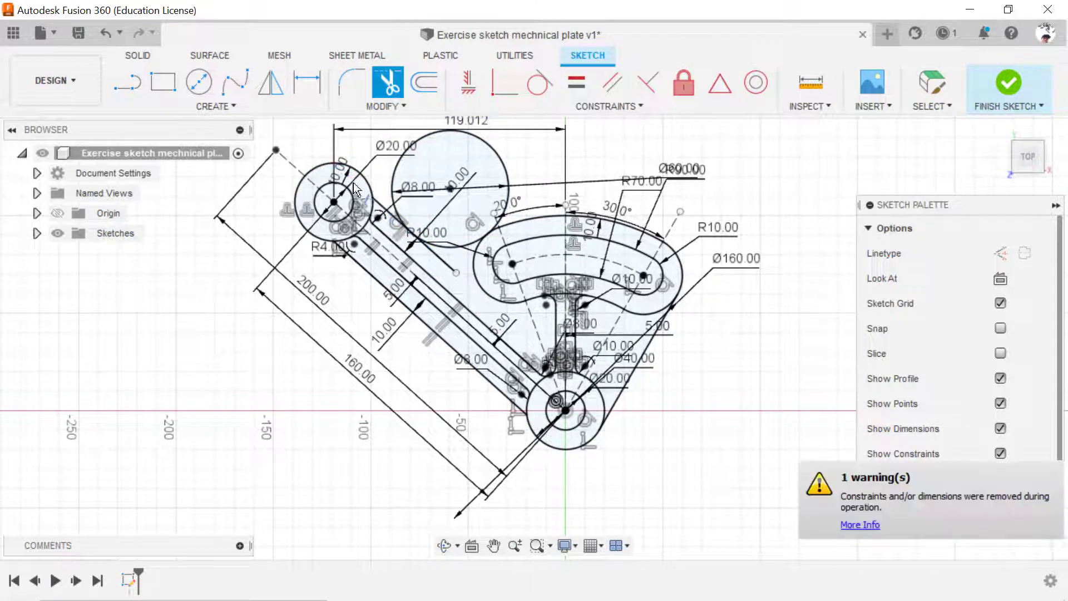
click(443, 264)
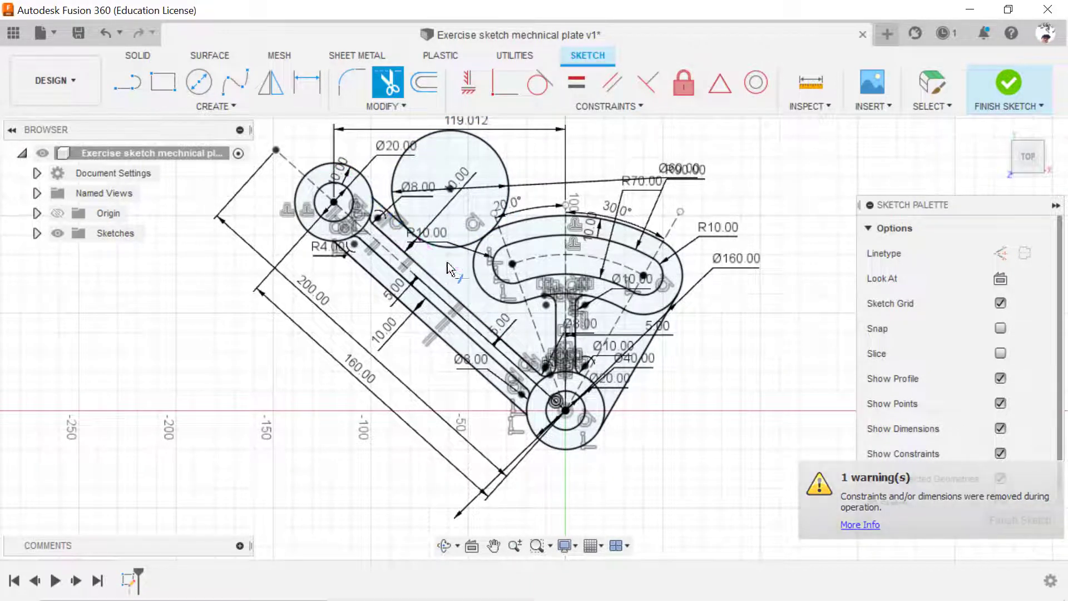
click(506, 171)
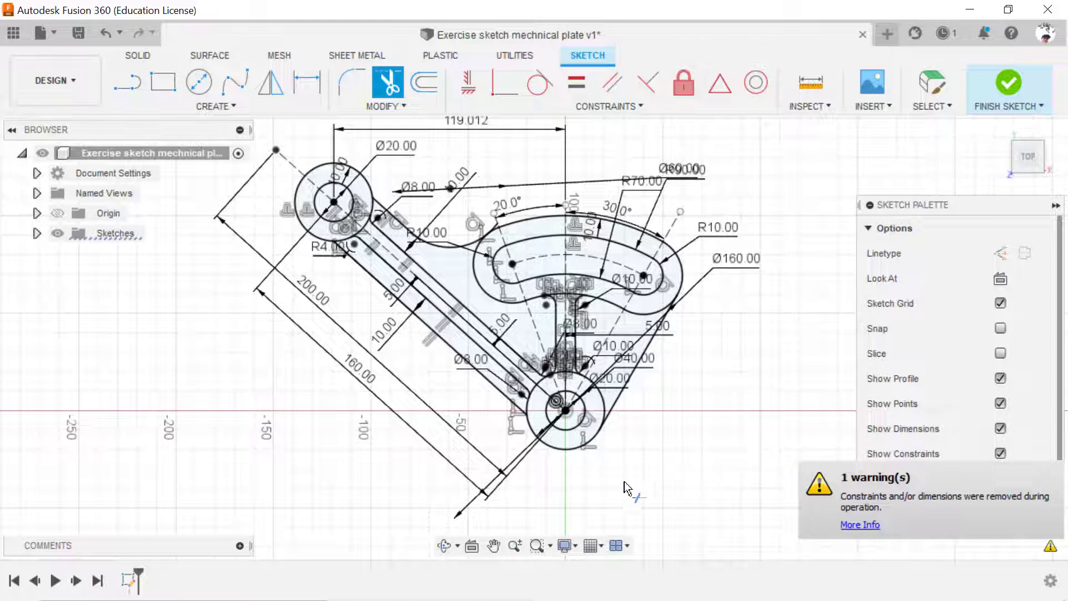
click(493, 545)
mouse_move(729, 159)
mouse_down()
mouse_move(697, 198)
mouse_move(662, 193)
mouse_up()
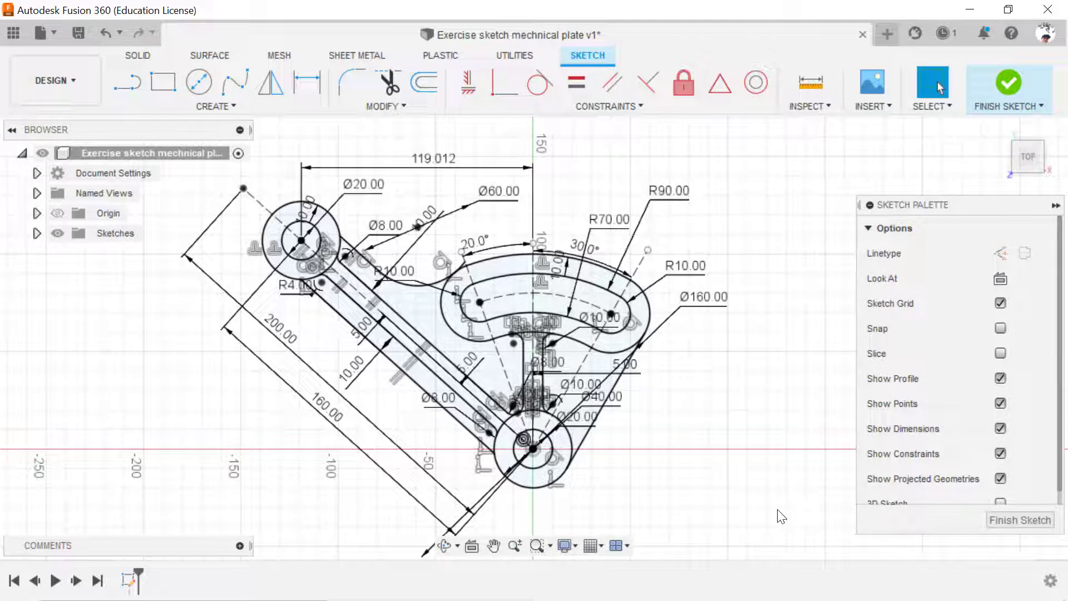
Finish the sketch and extrude the curved slot ring profile 30 mm as a new body.
click(1008, 518)
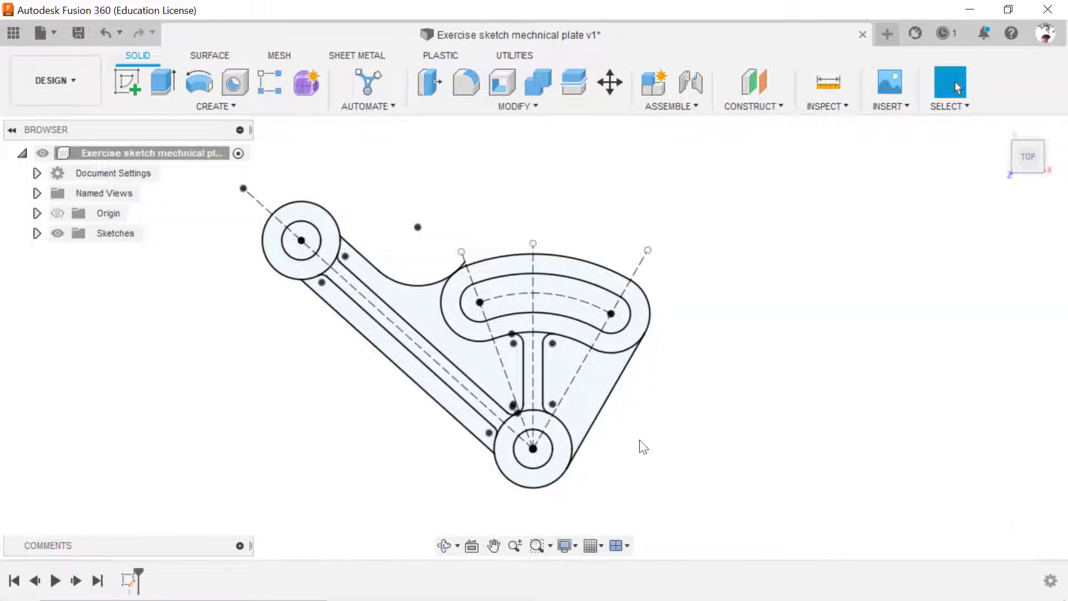
click(162, 89)
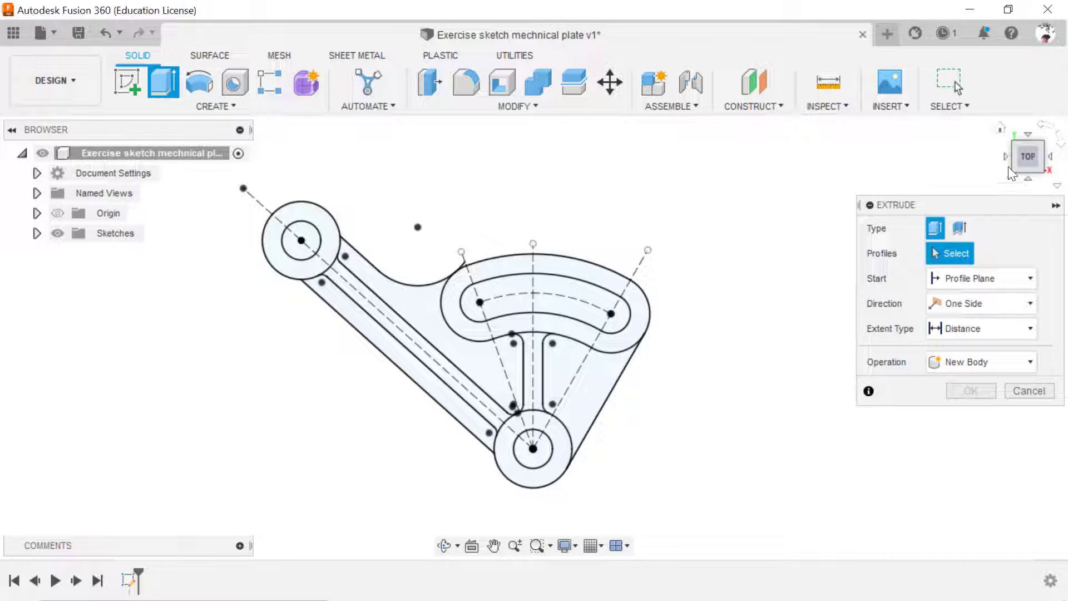
mouse_move(1026, 155)
click(1017, 161)
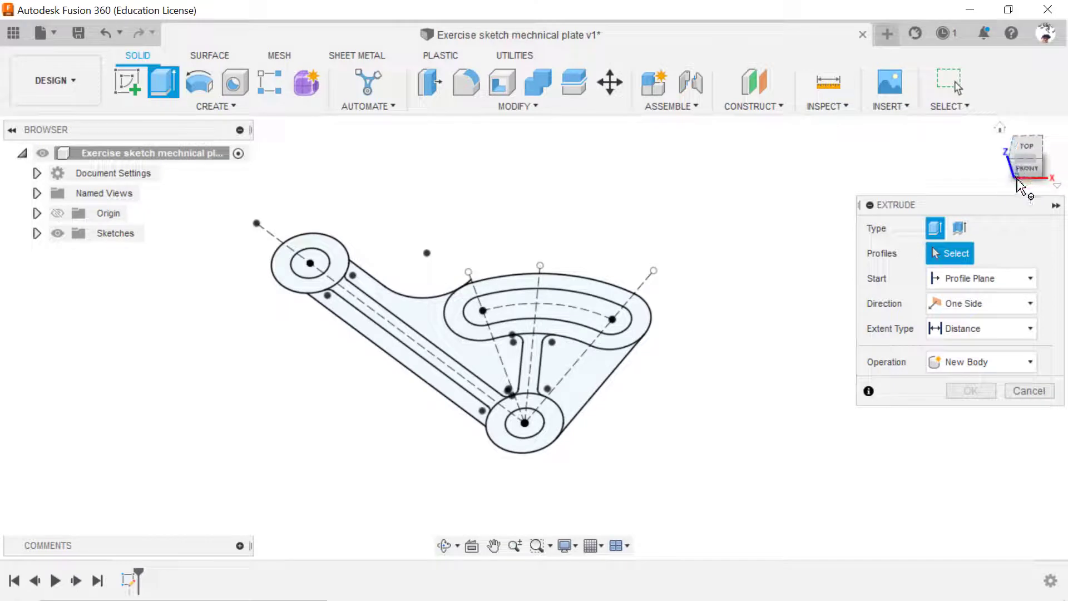
drag(1016, 180, 1026, 167)
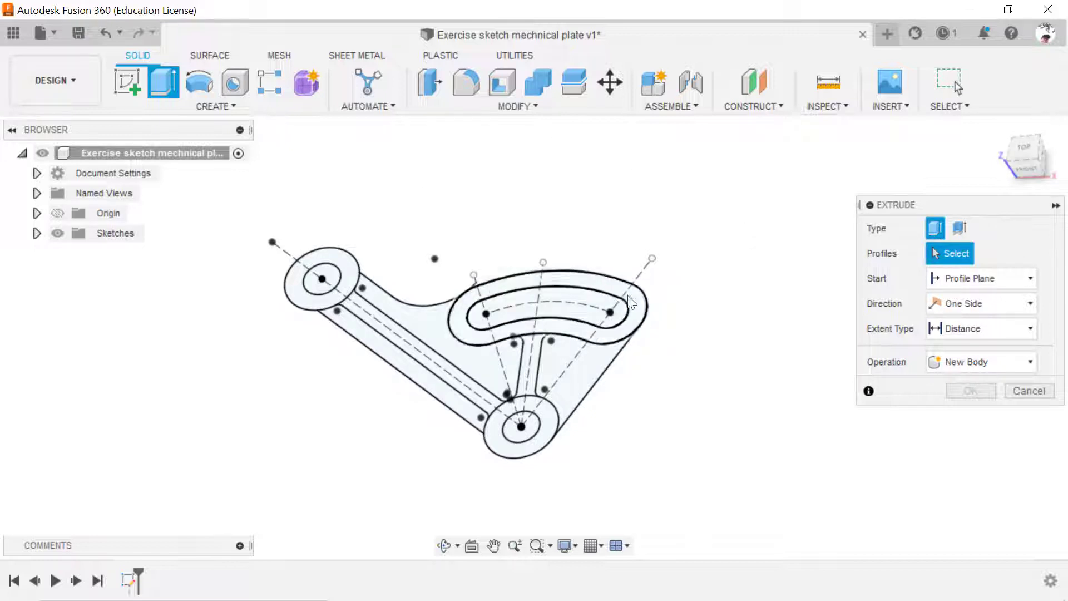
click(595, 282)
text(30)
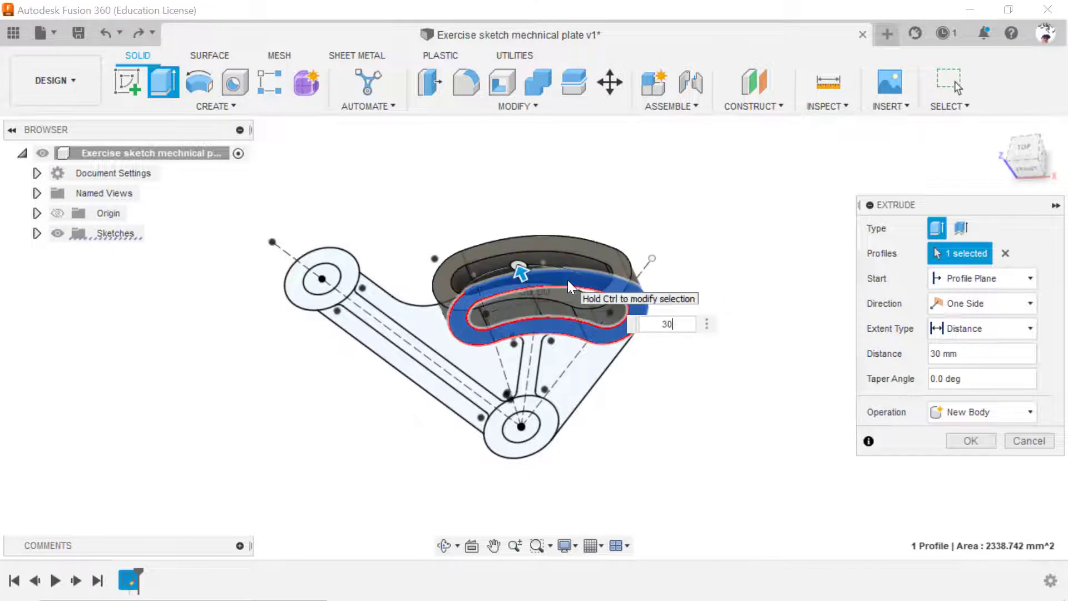
key(Return)
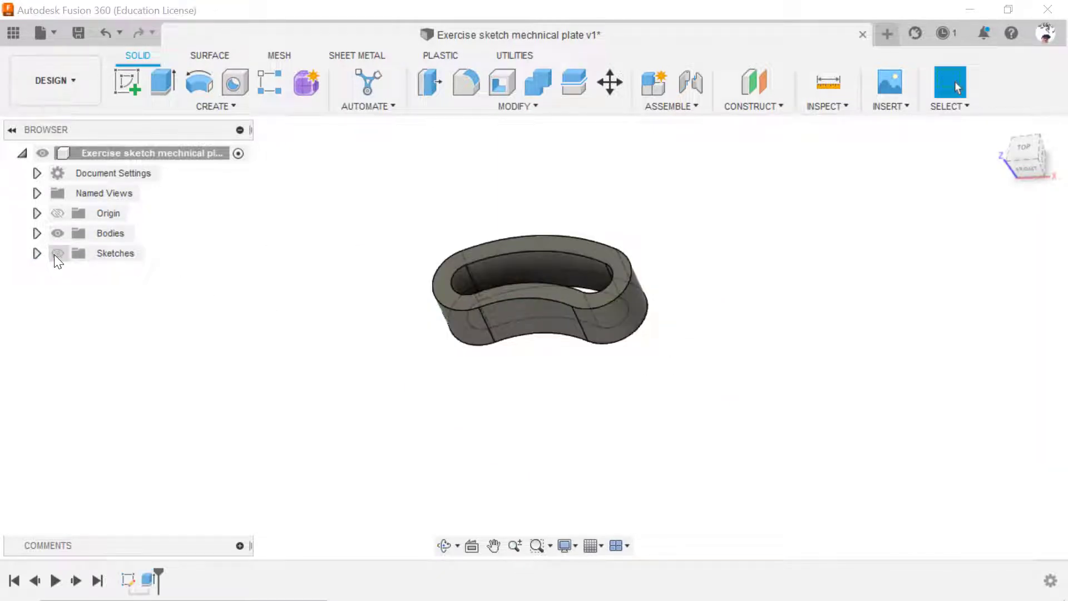
Show the Sketches folder and make Sketch1 visible alongside the slot body.
click(55, 254)
click(36, 254)
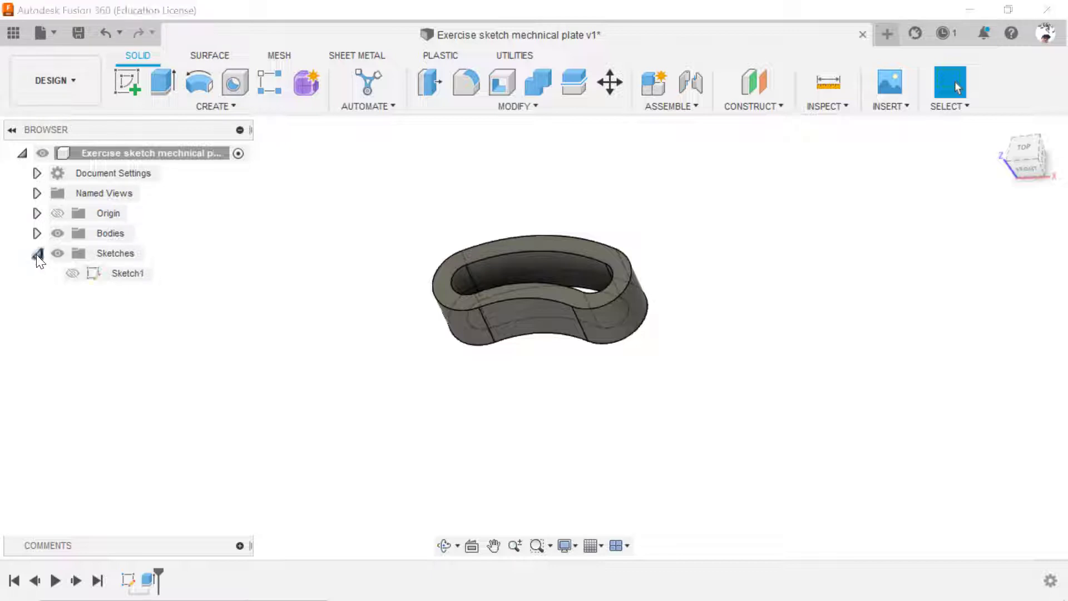
double_click(109, 271)
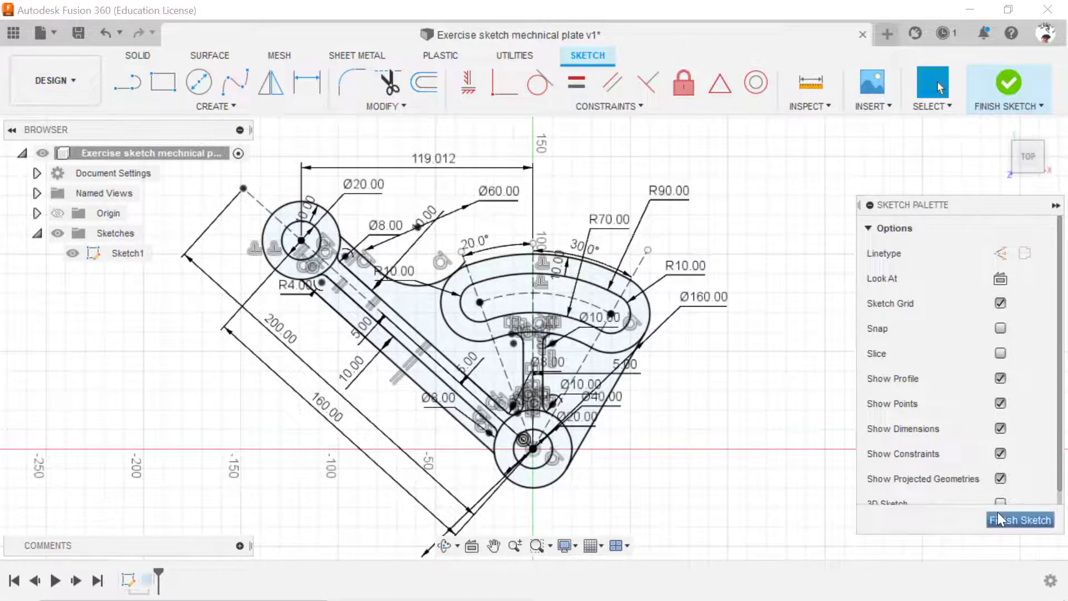
click(982, 519)
click(142, 281)
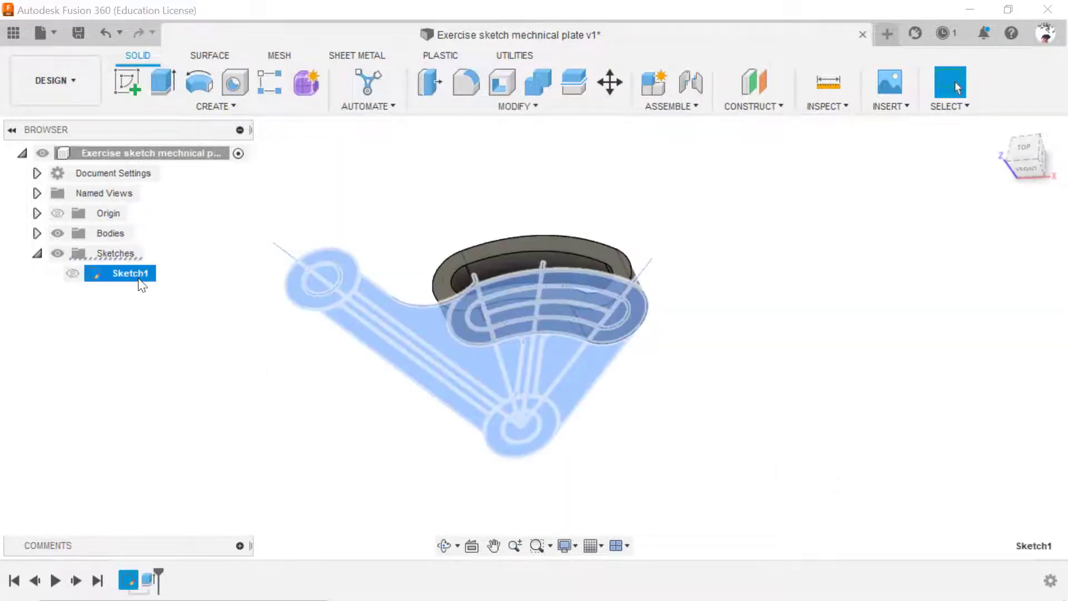
click(72, 273)
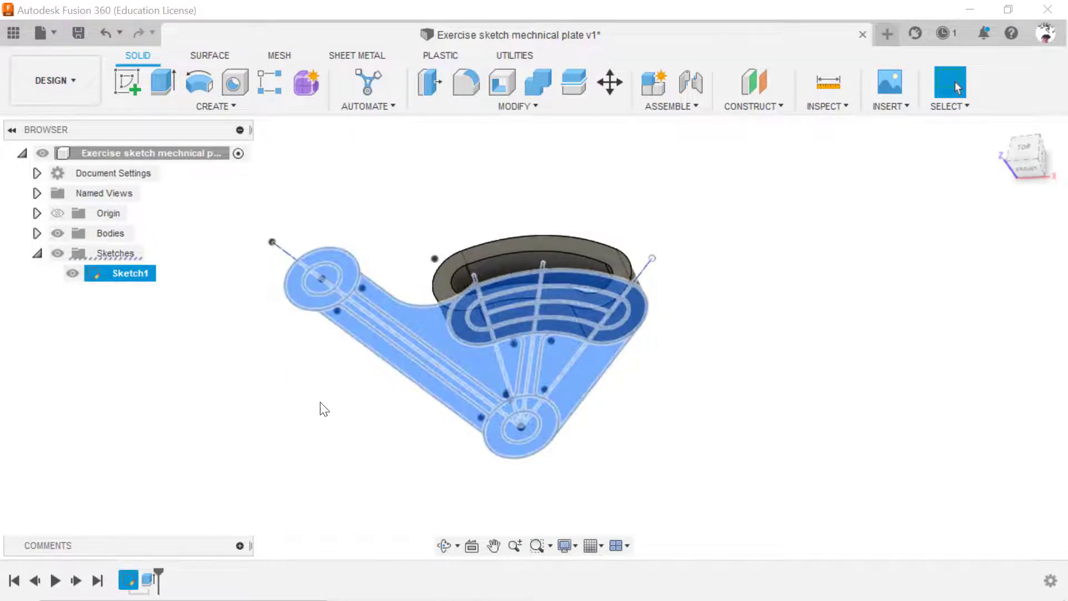
click(325, 412)
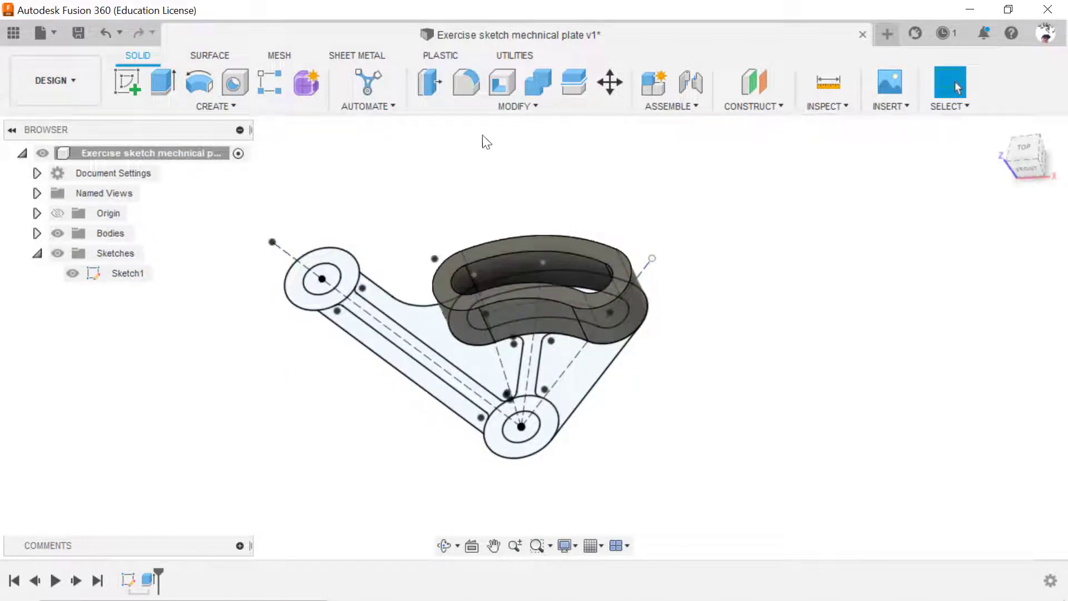
Try a revolve on the left boss ring, then cancel it.
click(201, 87)
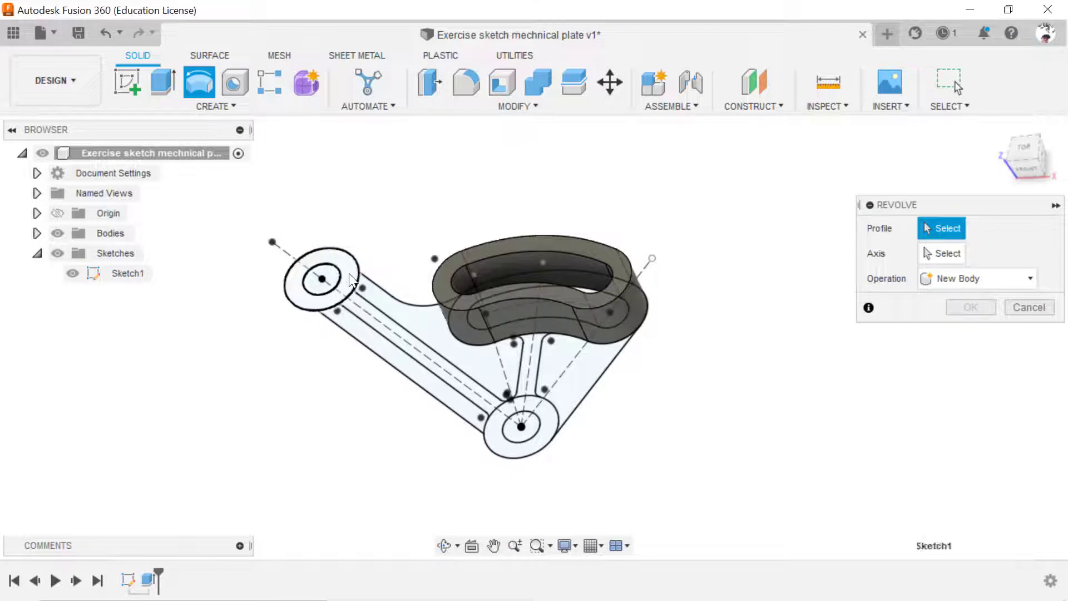
click(347, 276)
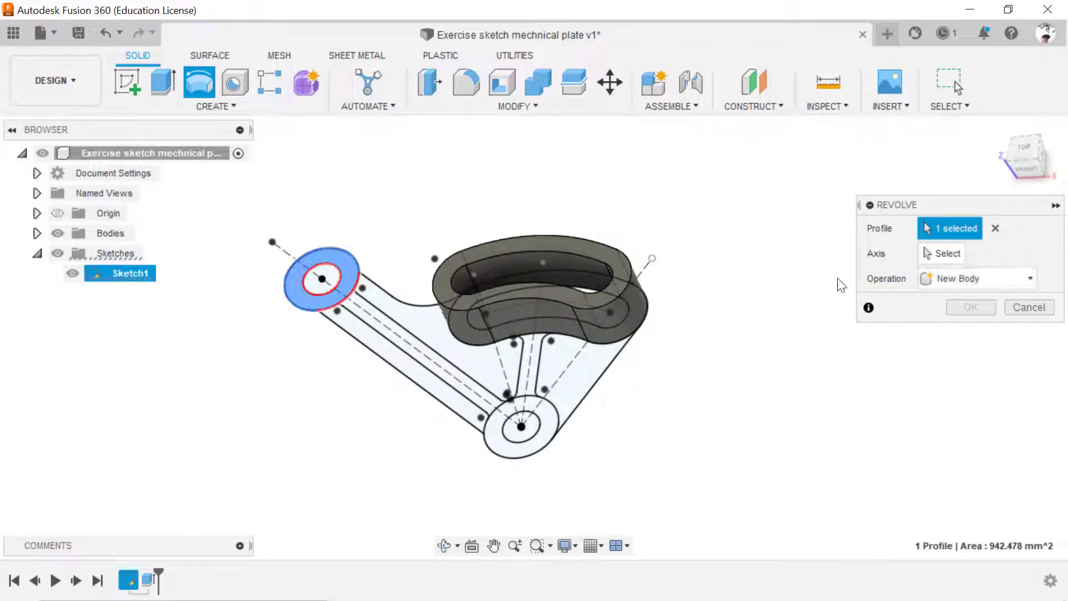
click(347, 274)
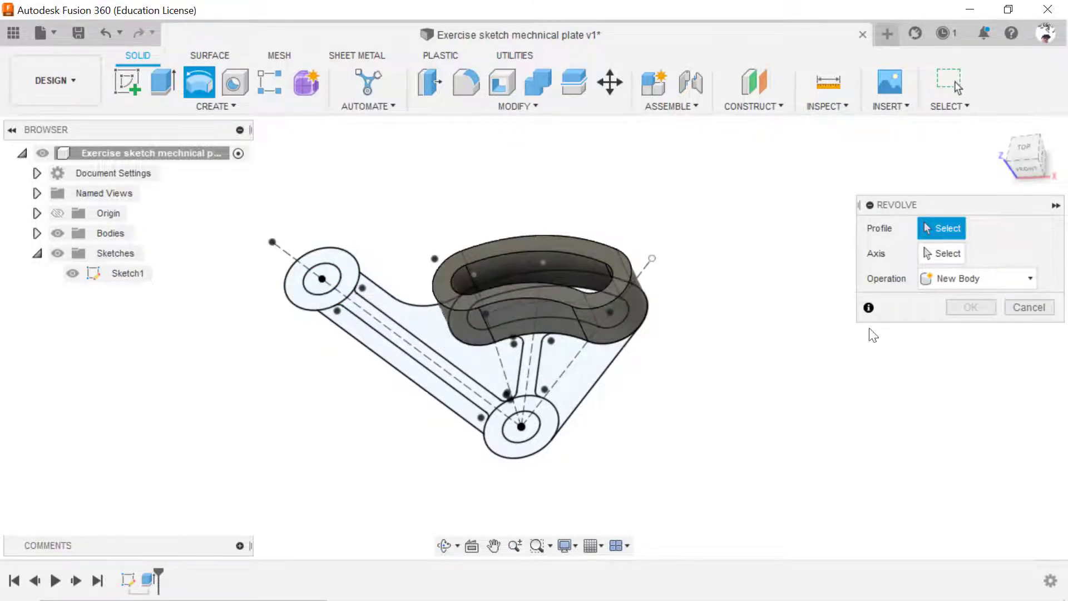
key(Escape)
Extrude the upper-left boss ring 50 mm into a cylinder.
click(163, 82)
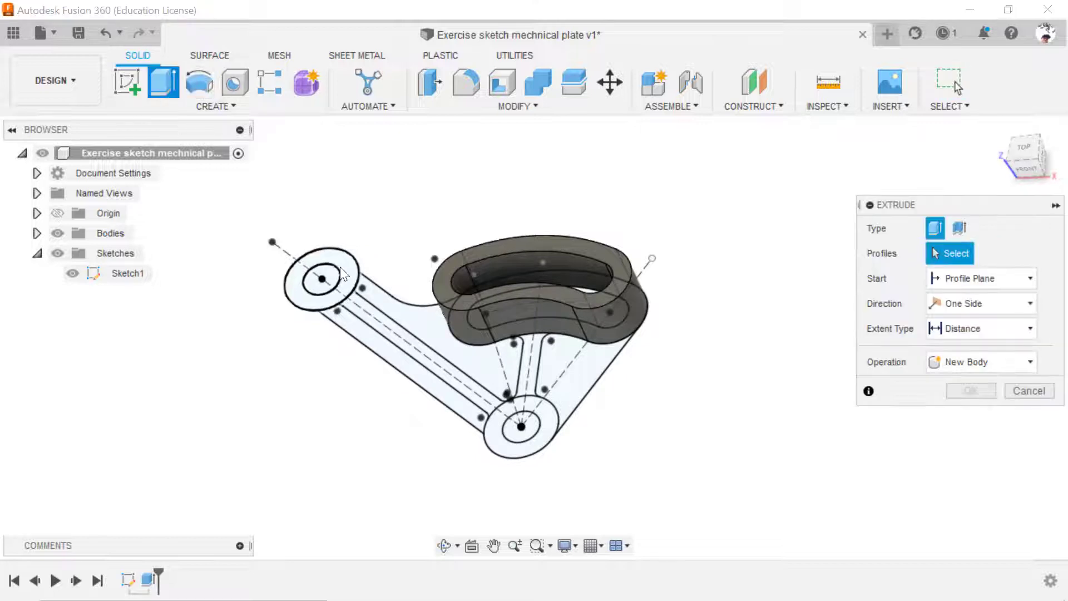
click(352, 268)
drag(315, 255, 306, 242)
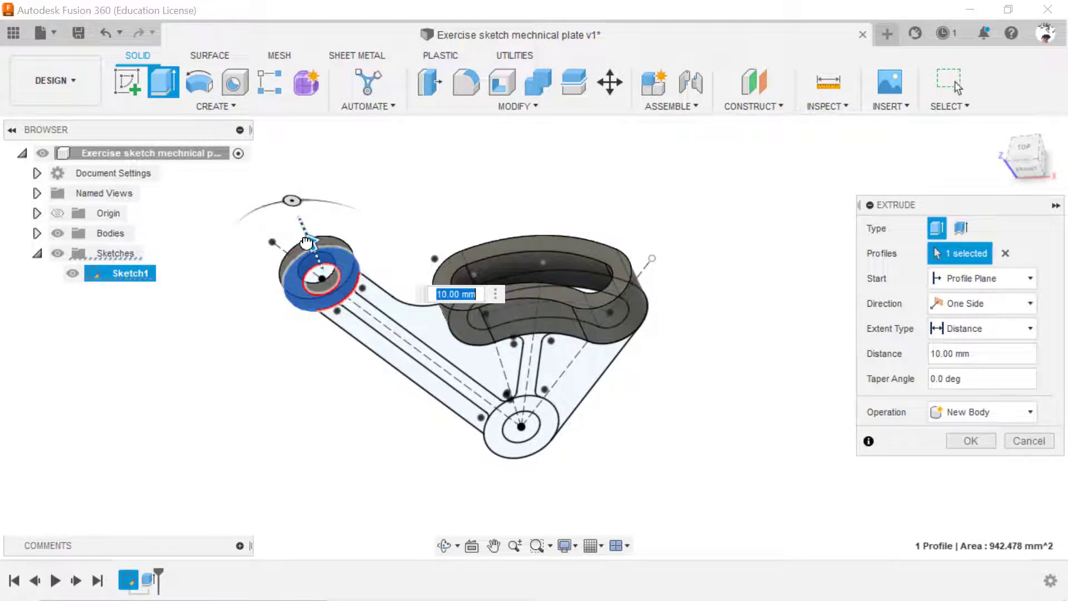
text(50)
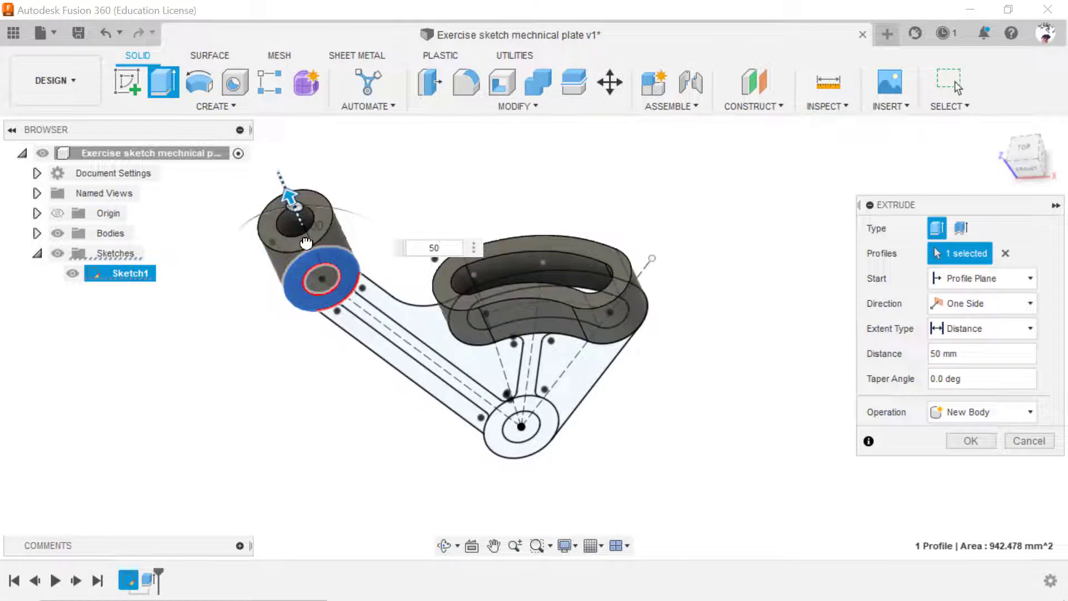
key(Return)
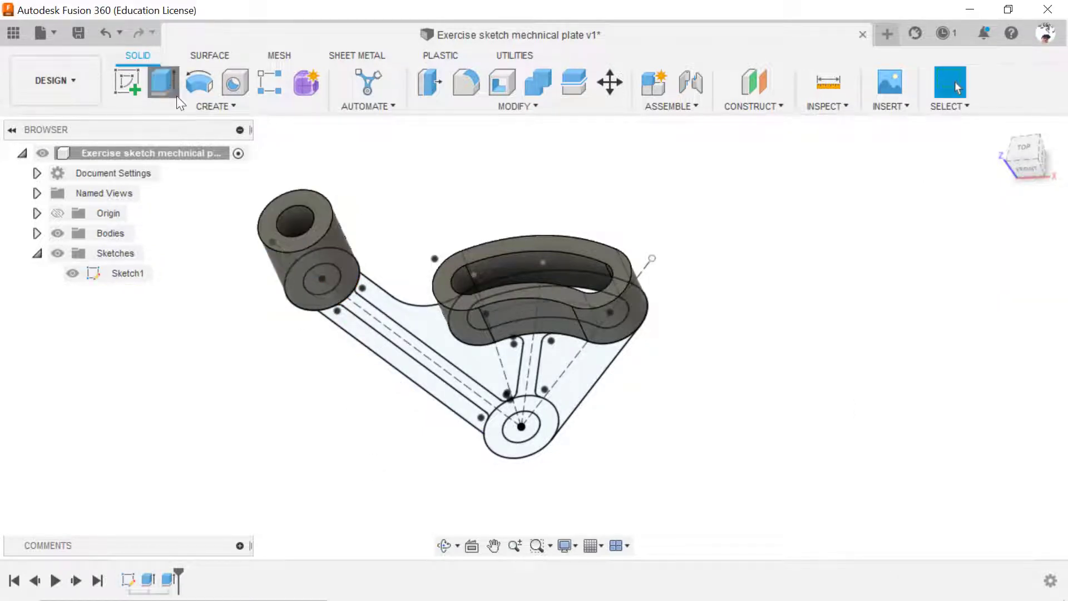
Extrude the lower boss ring 10 mm into a solid cylinder.
click(167, 89)
click(546, 413)
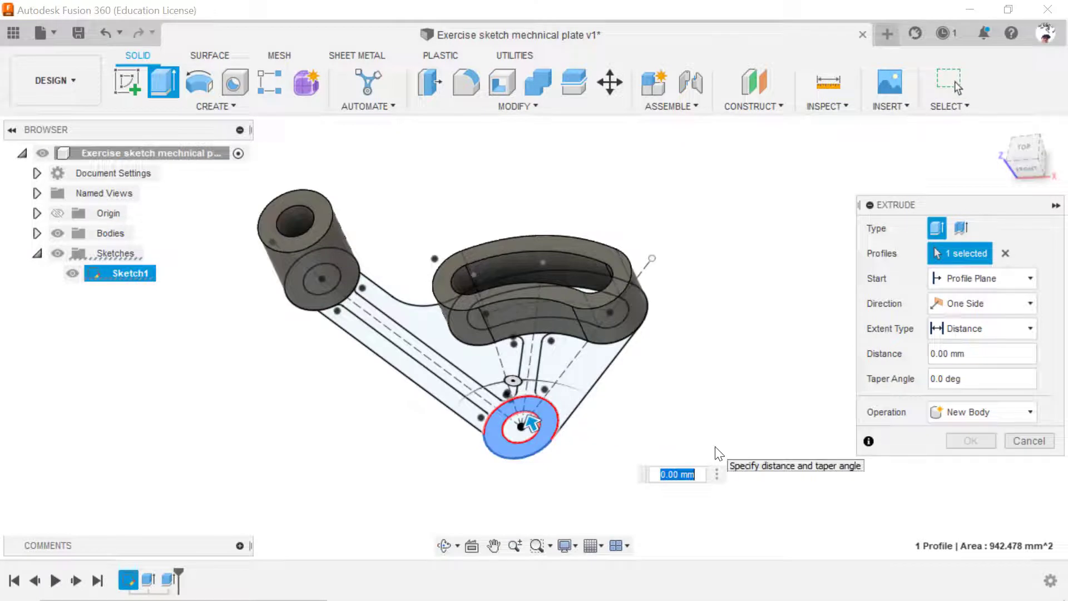
text(10)
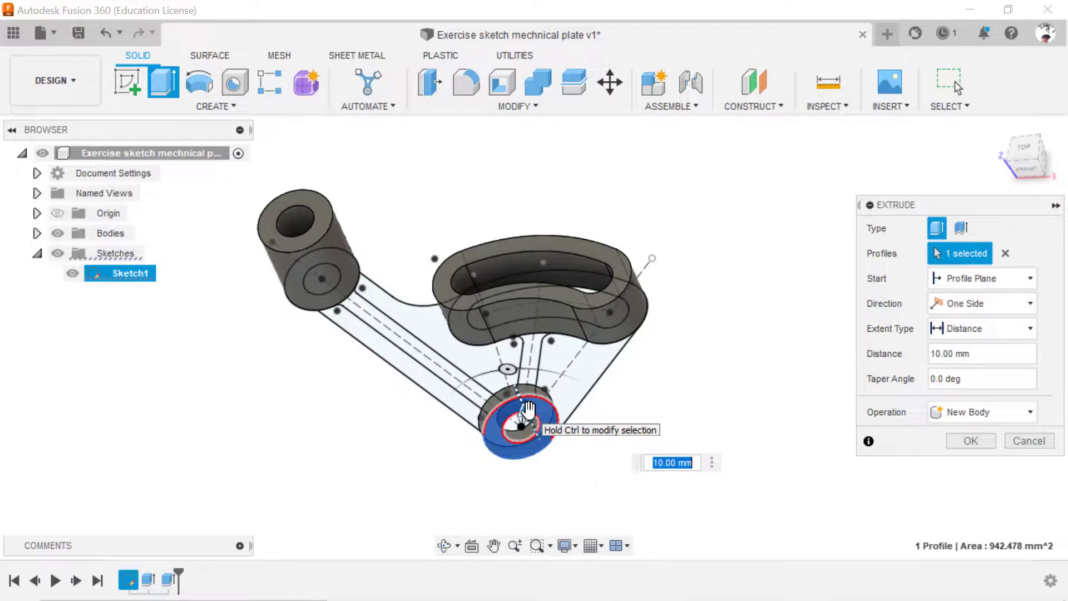
key(Return)
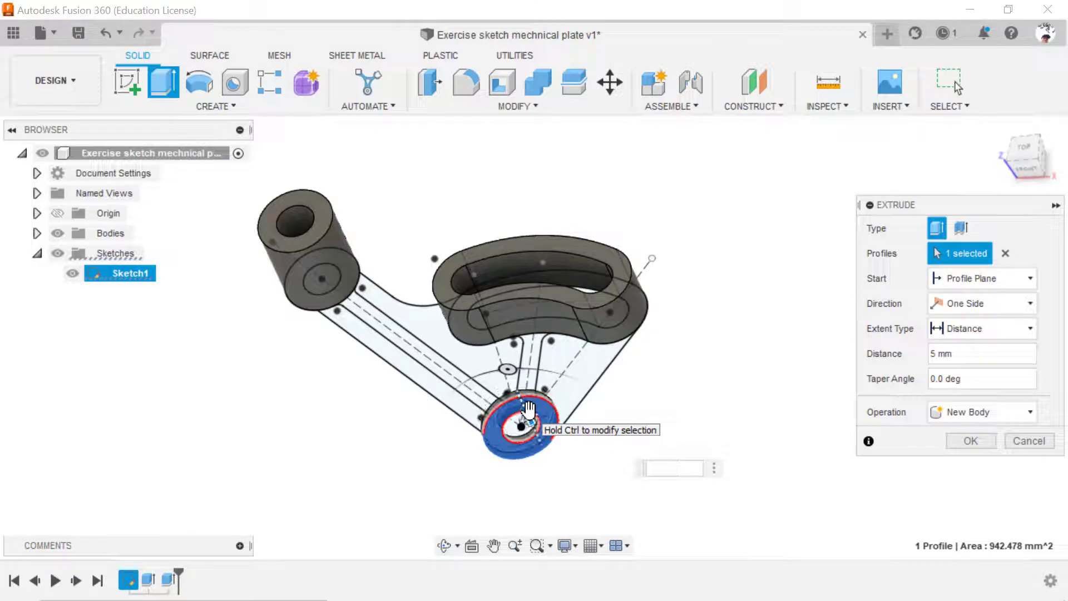
text(4)
key(Return)
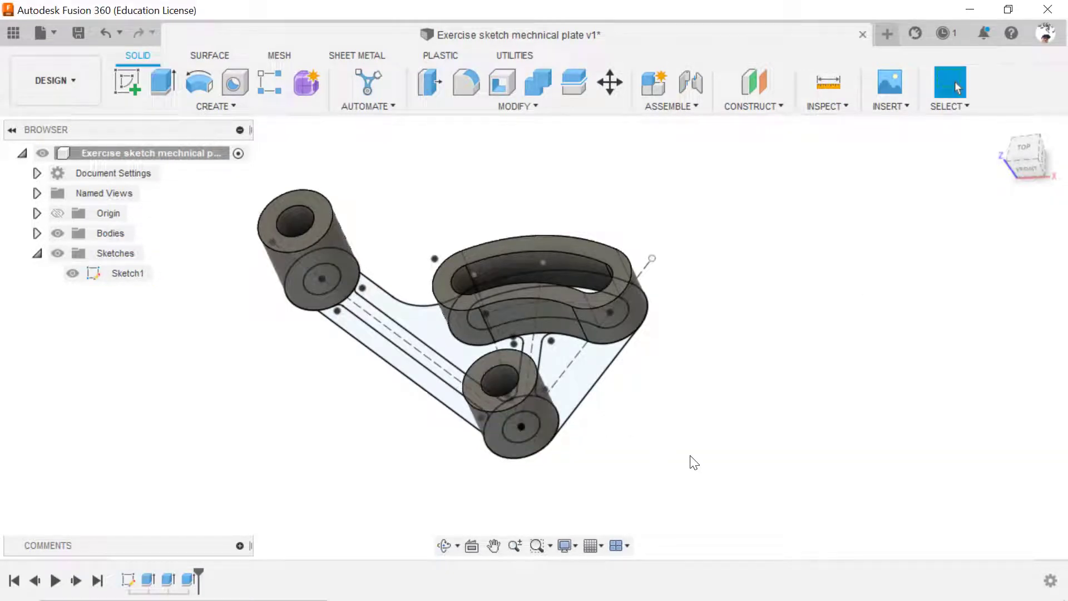
Extrude the short rib between the slot and lower boss 8 mm.
mouse_move(1025, 157)
drag(1018, 186, 1024, 200)
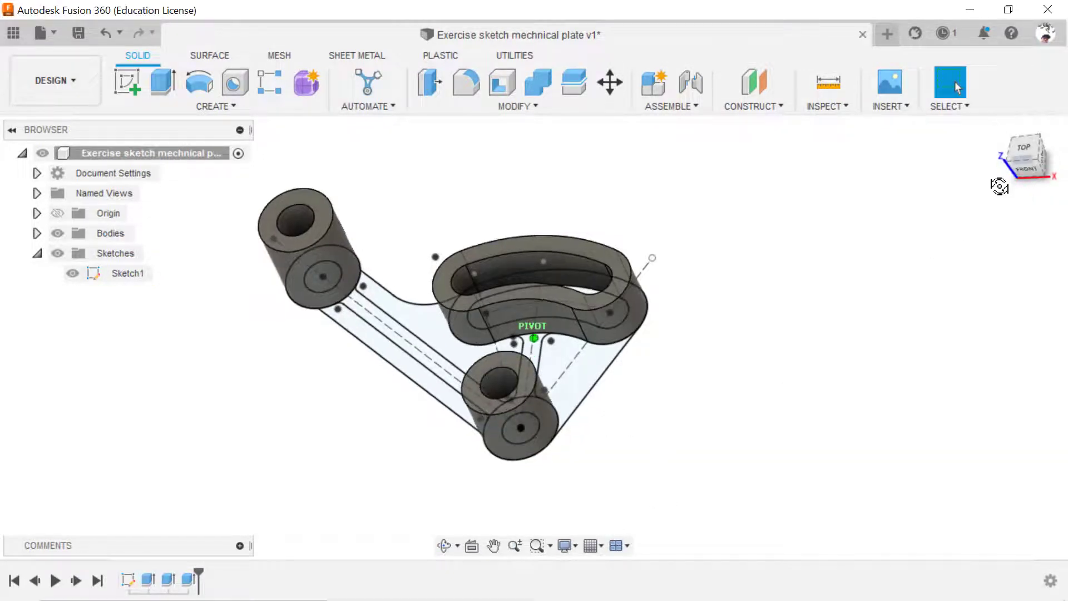
shift+middle_drag(533, 338, 539, 333)
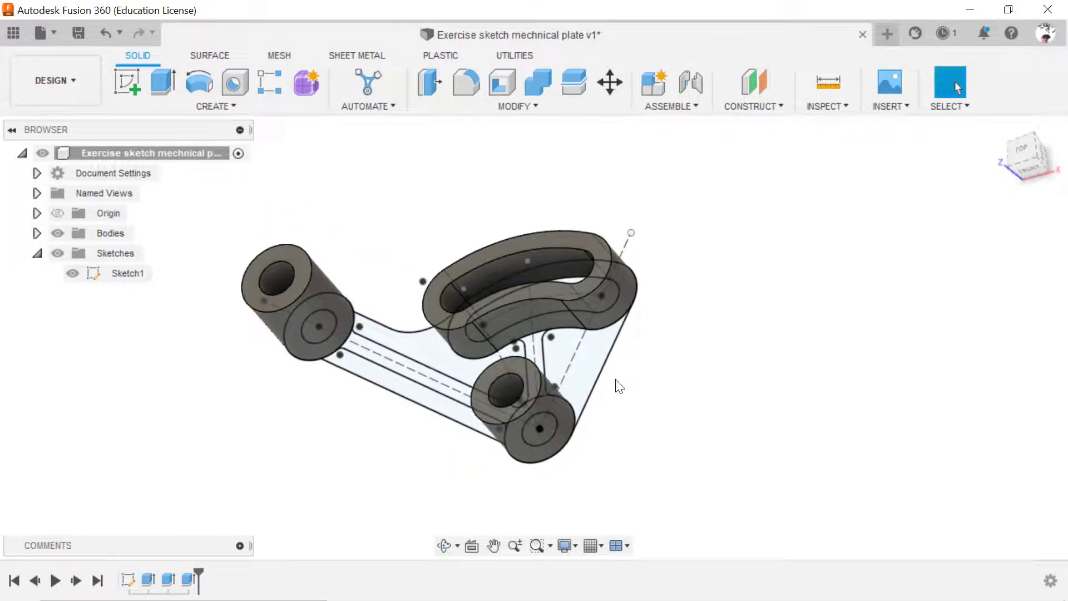
click(588, 357)
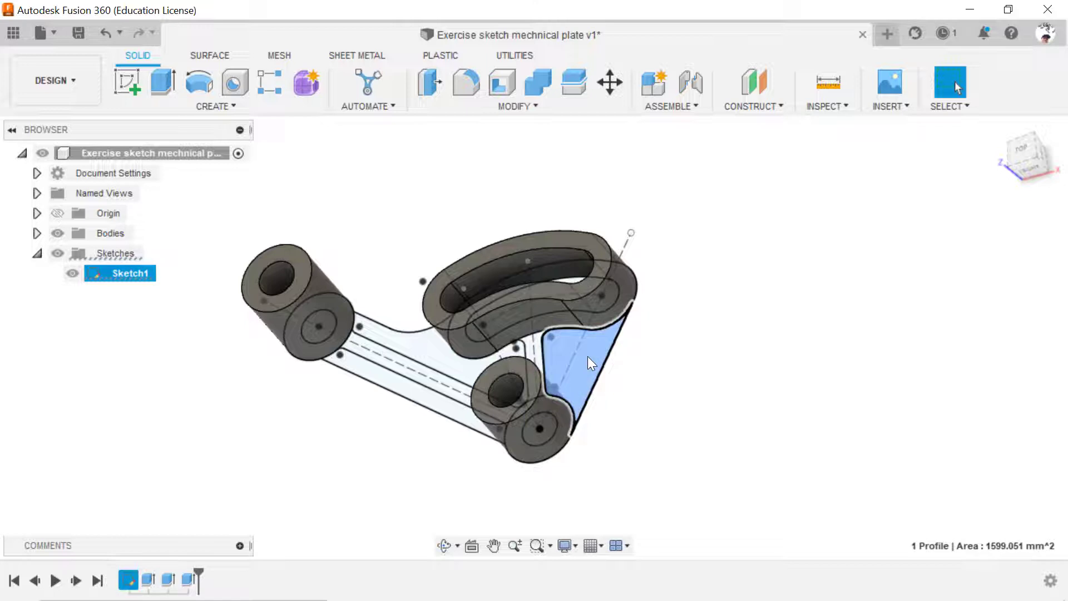
click(351, 200)
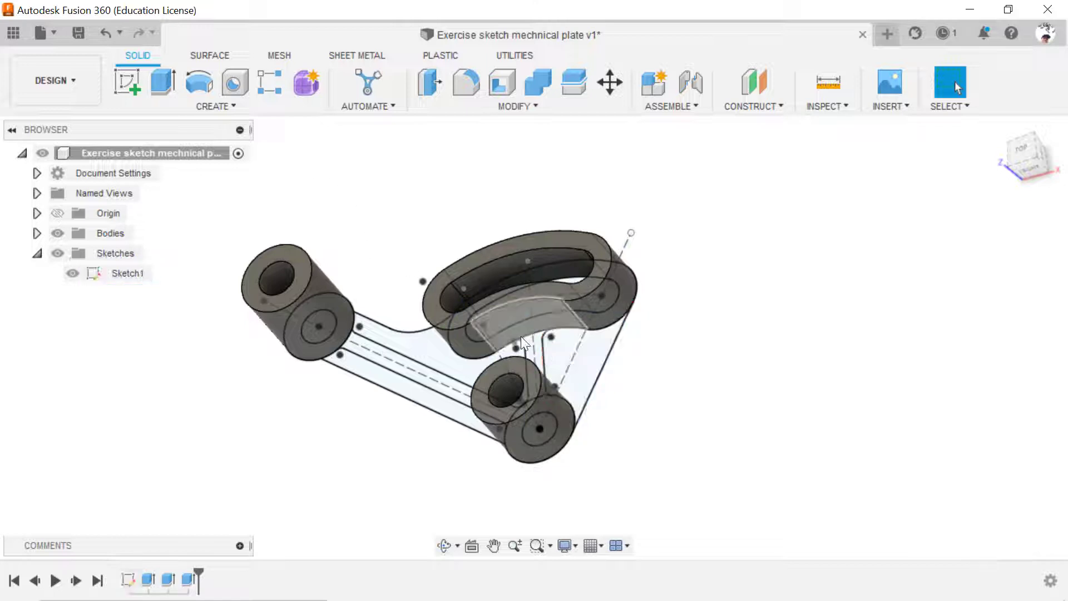
click(171, 80)
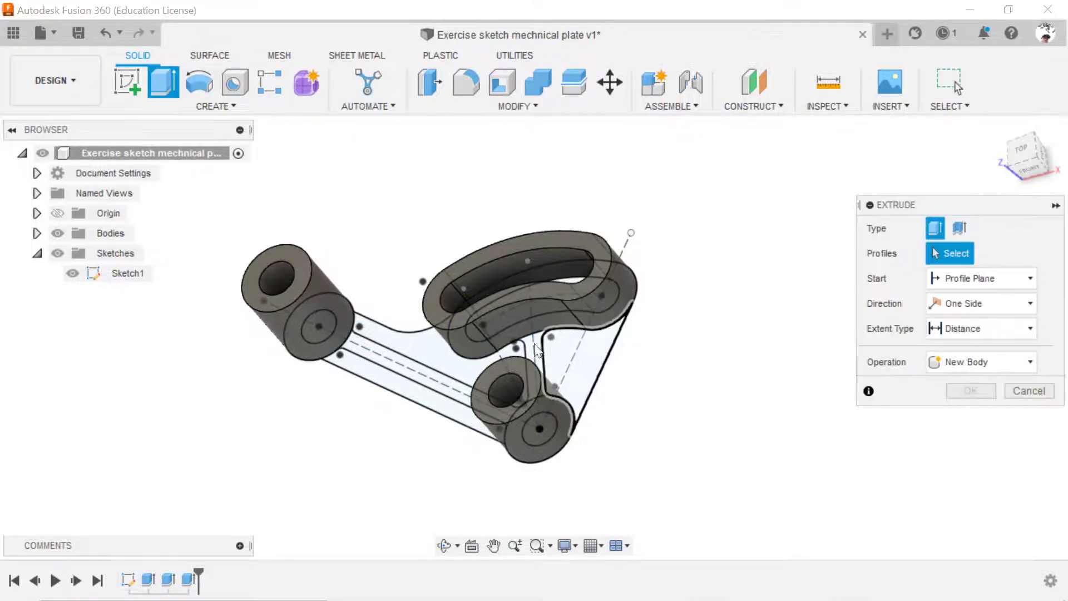
click(527, 345)
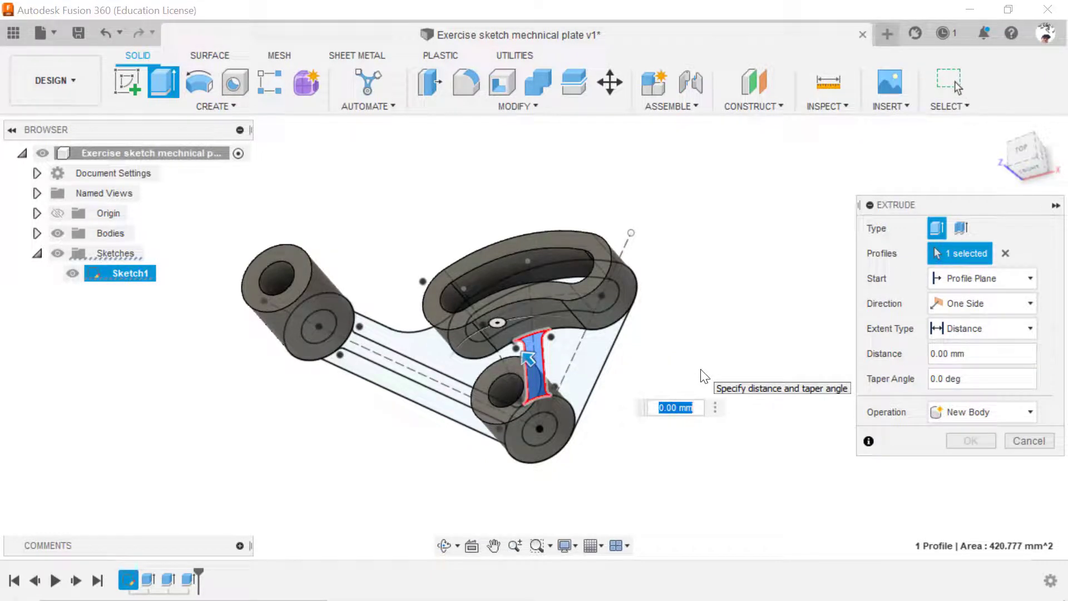
text(8)
key(Return)
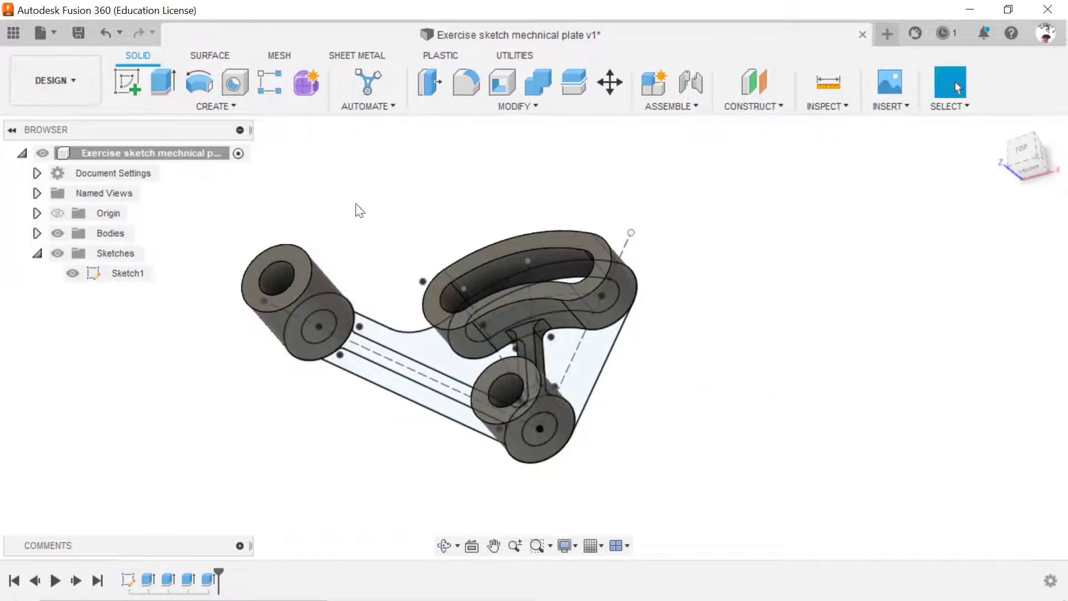
Extrude the long rib joining both bosses and view the model from the side.
click(163, 82)
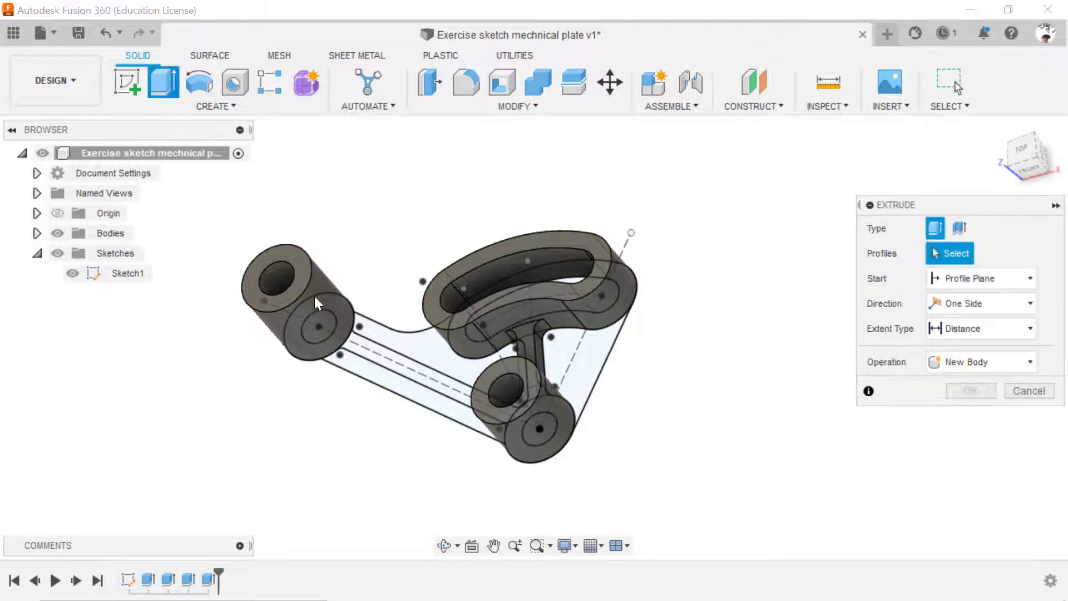
click(376, 351)
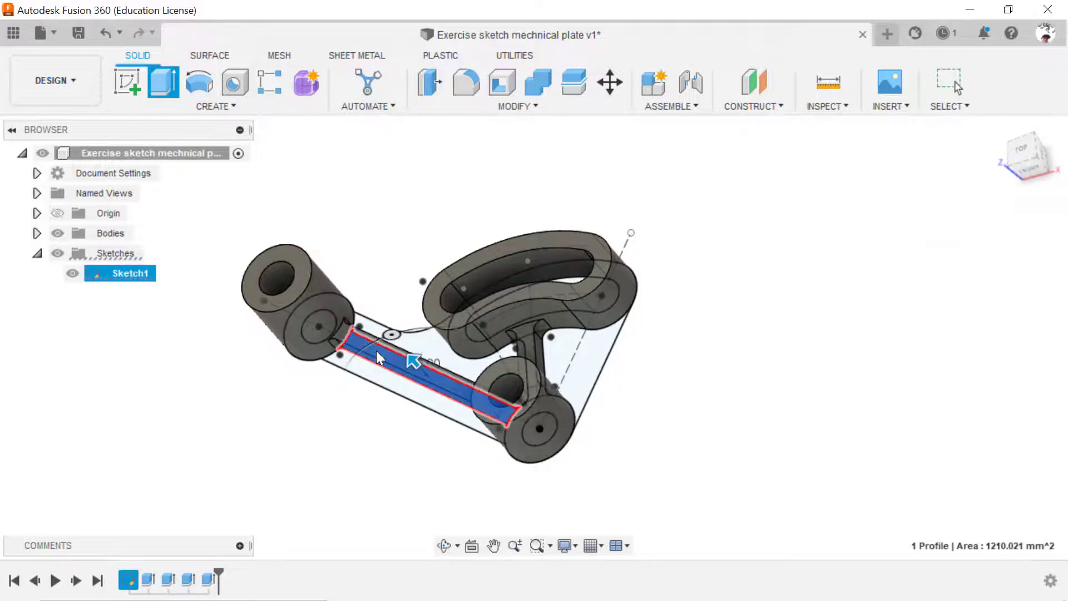
key(Return)
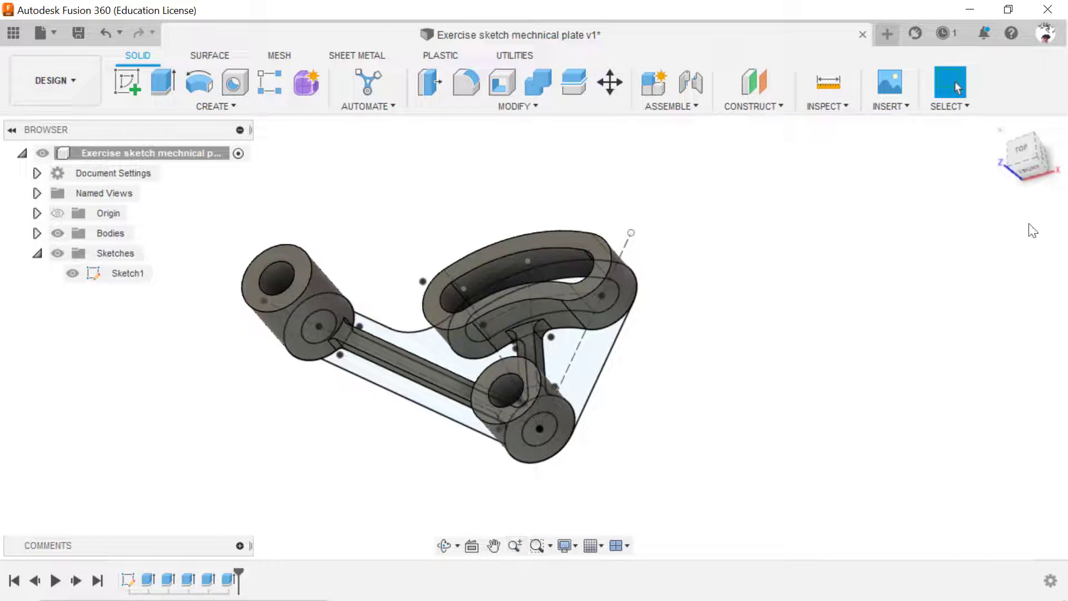
click(1022, 169)
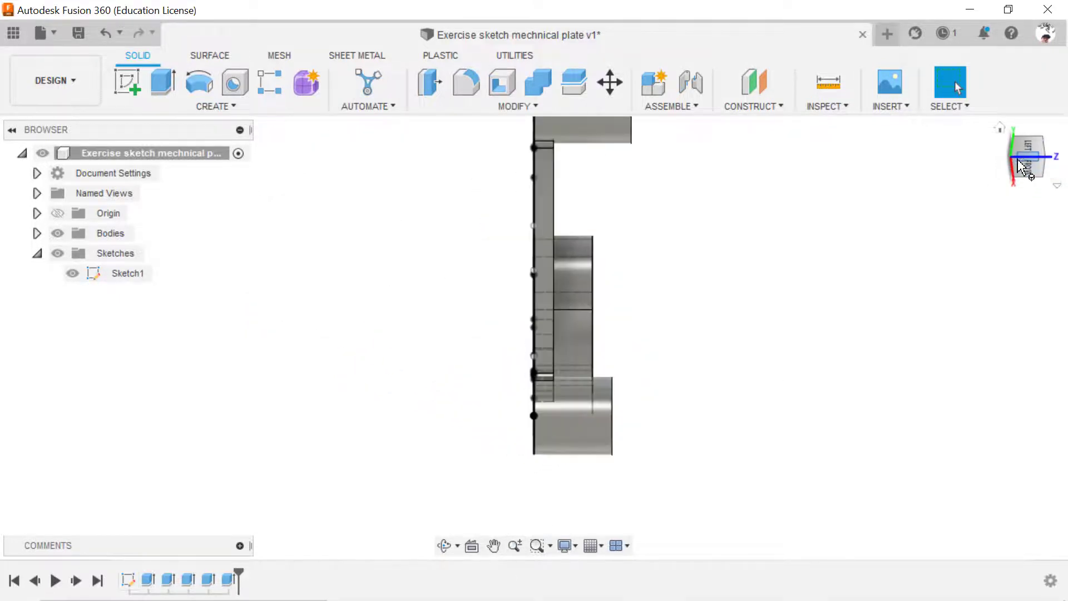
Extrude the web profile between the long rib and the slot.
click(999, 129)
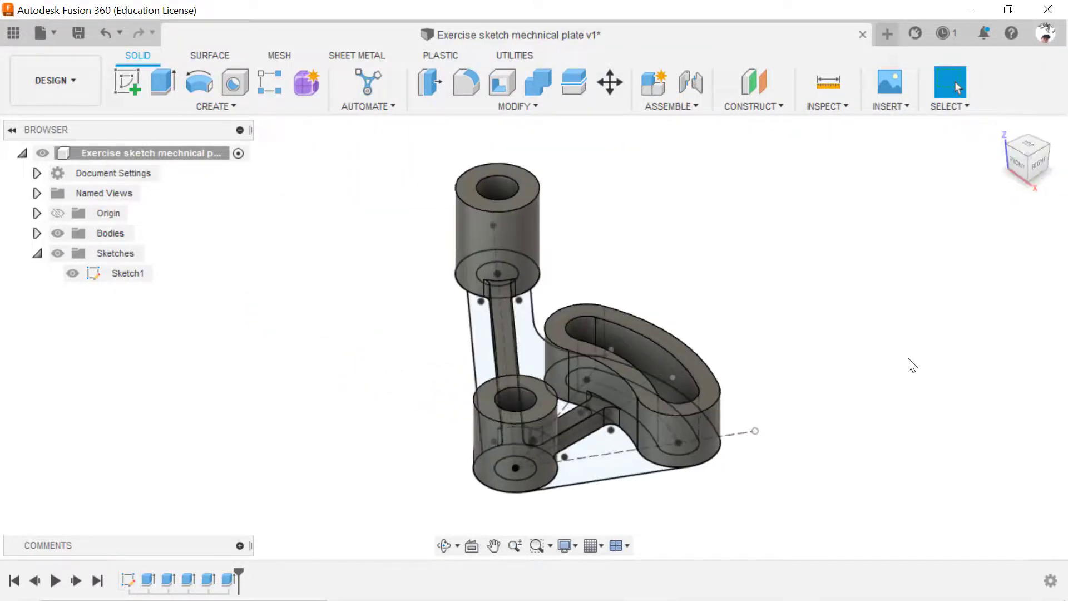
click(162, 83)
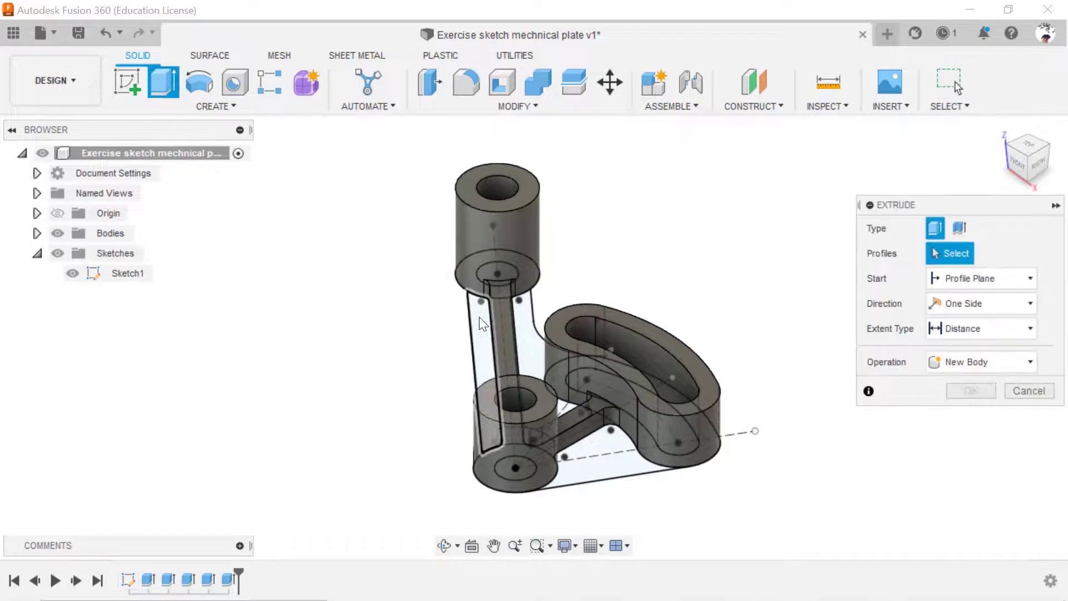
click(479, 318)
key(Escape)
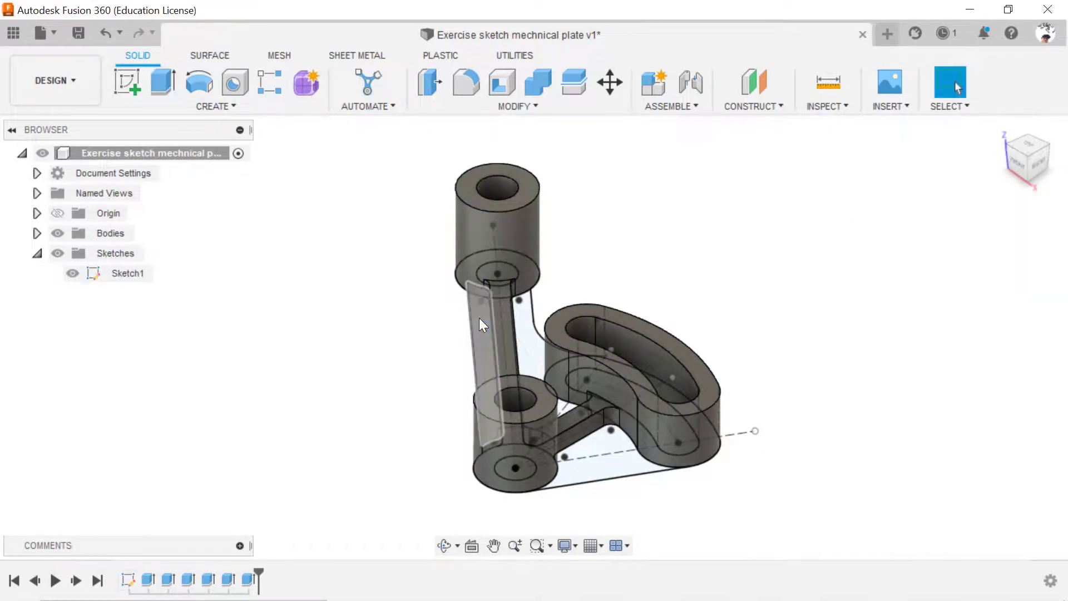
click(520, 334)
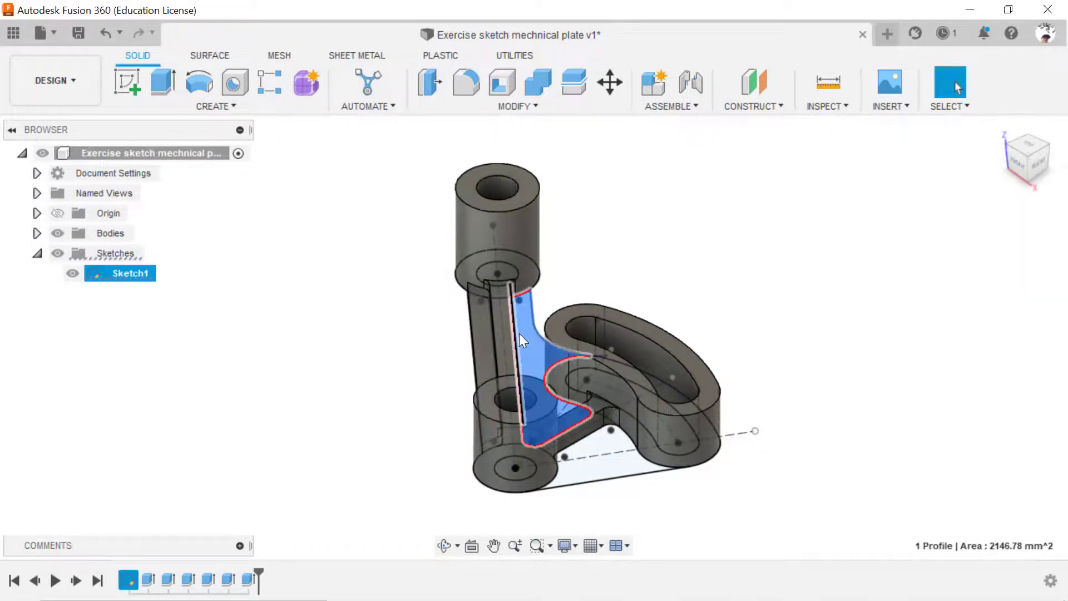
click(642, 239)
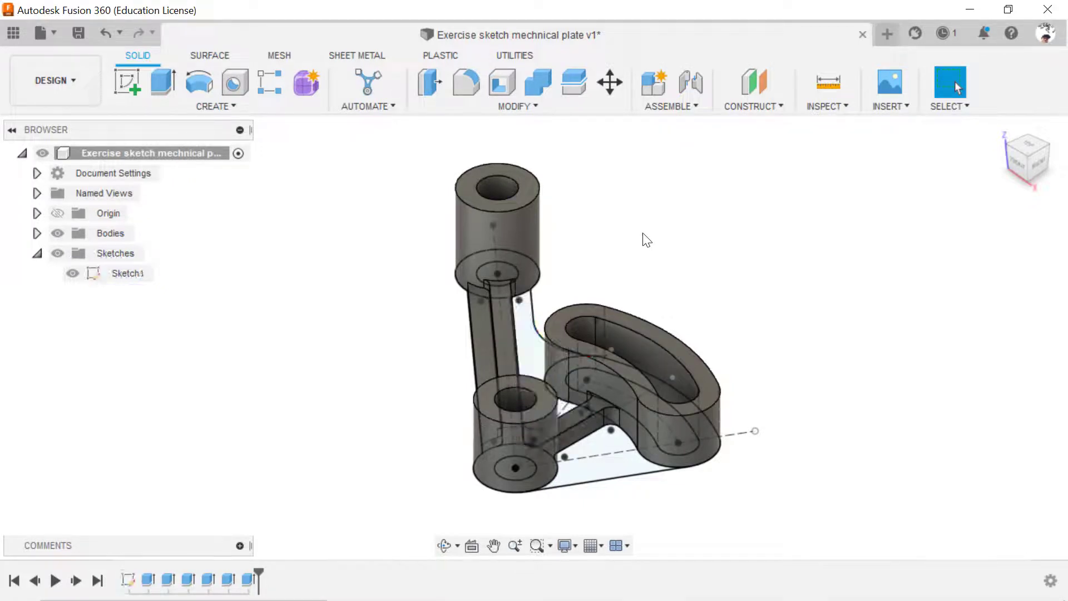
click(163, 80)
click(540, 352)
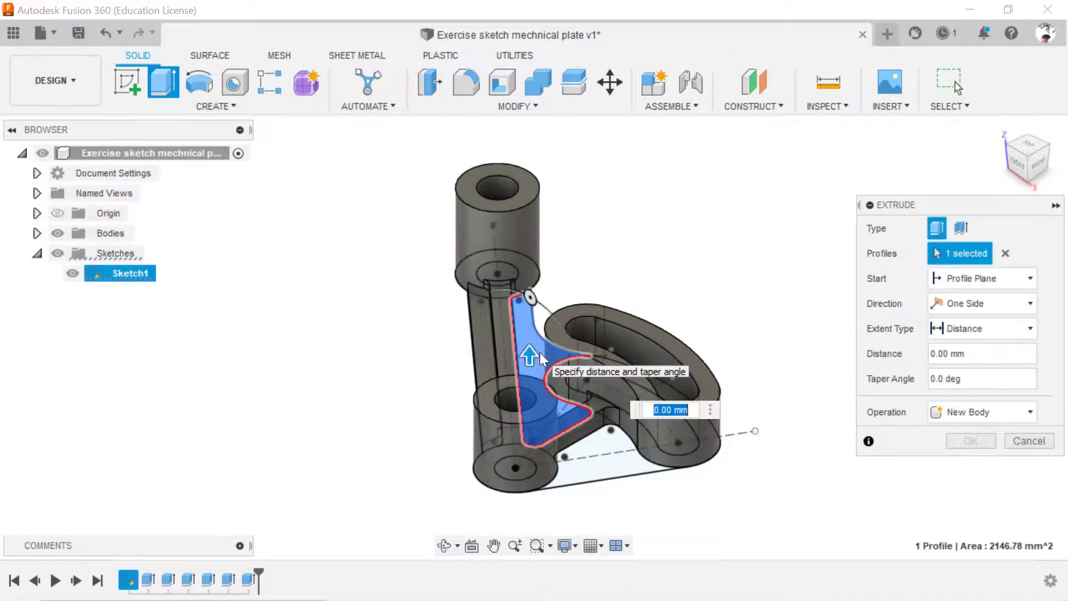
key(Return)
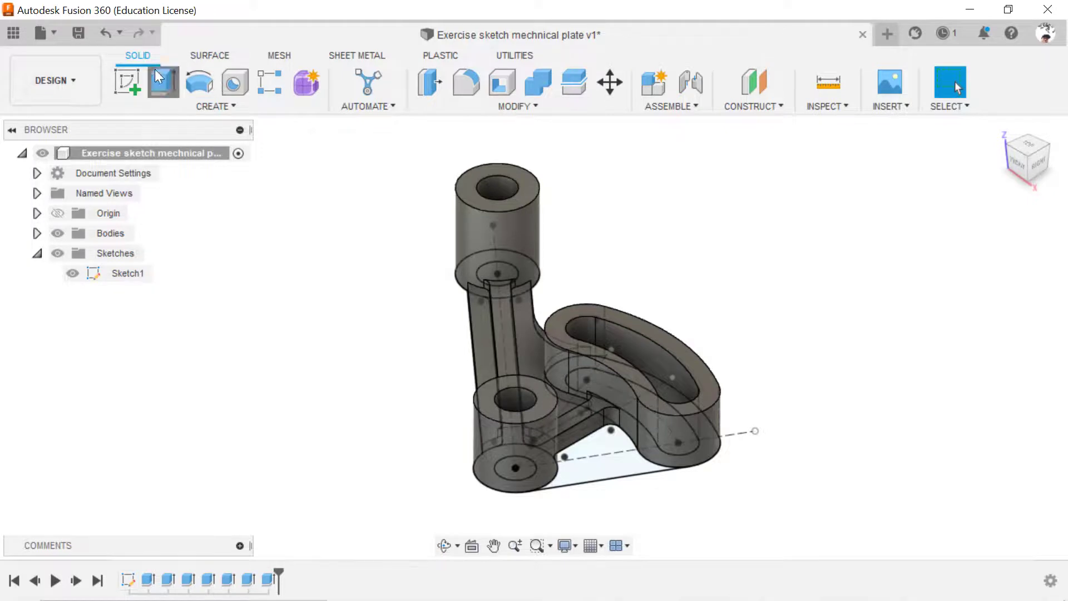
Extrude the triangular base profile 5 mm, joined to the bracket.
click(156, 71)
click(603, 473)
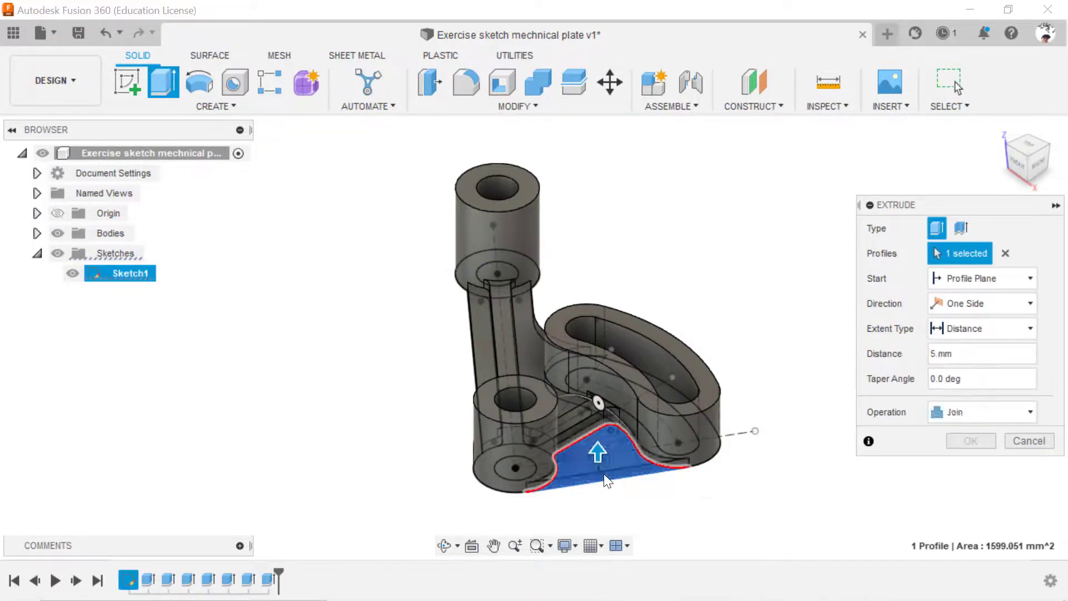
key(Return)
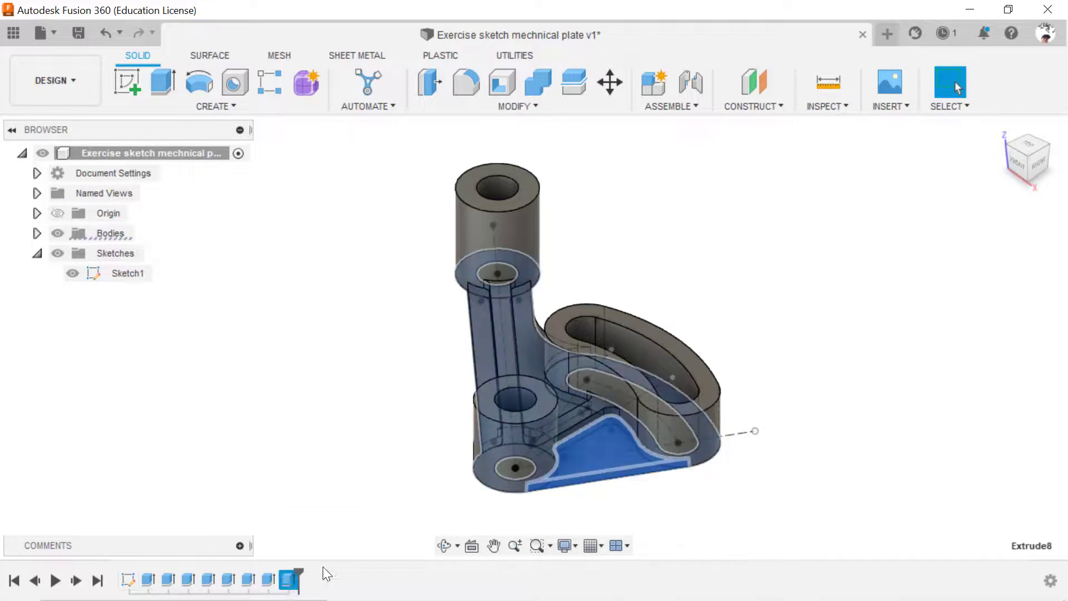
Hide Sketch1 so only the solid bracket is visible.
click(609, 459)
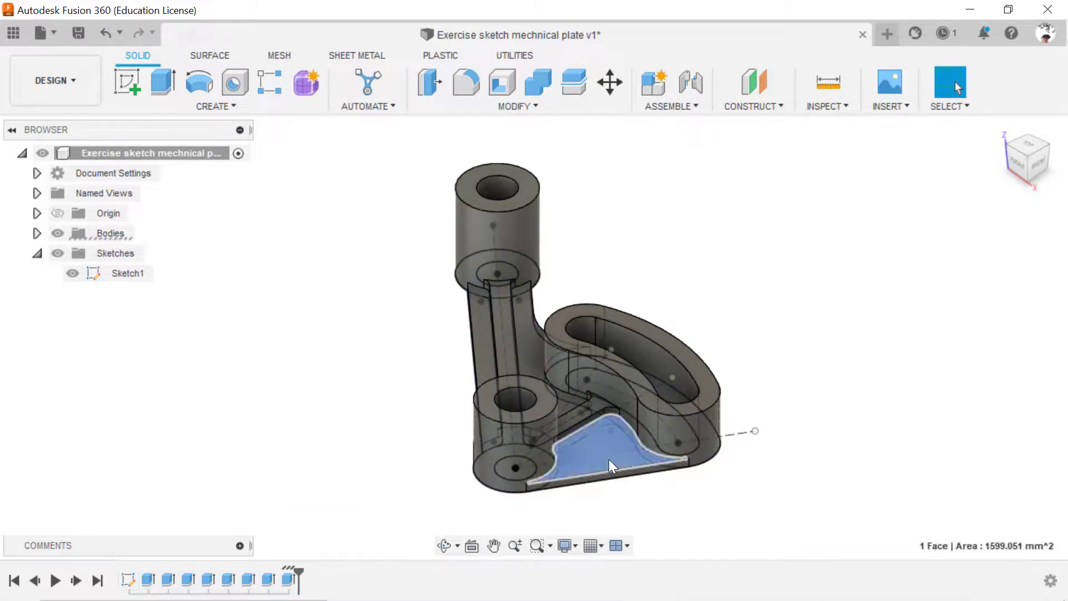
right_click(609, 459)
click(332, 445)
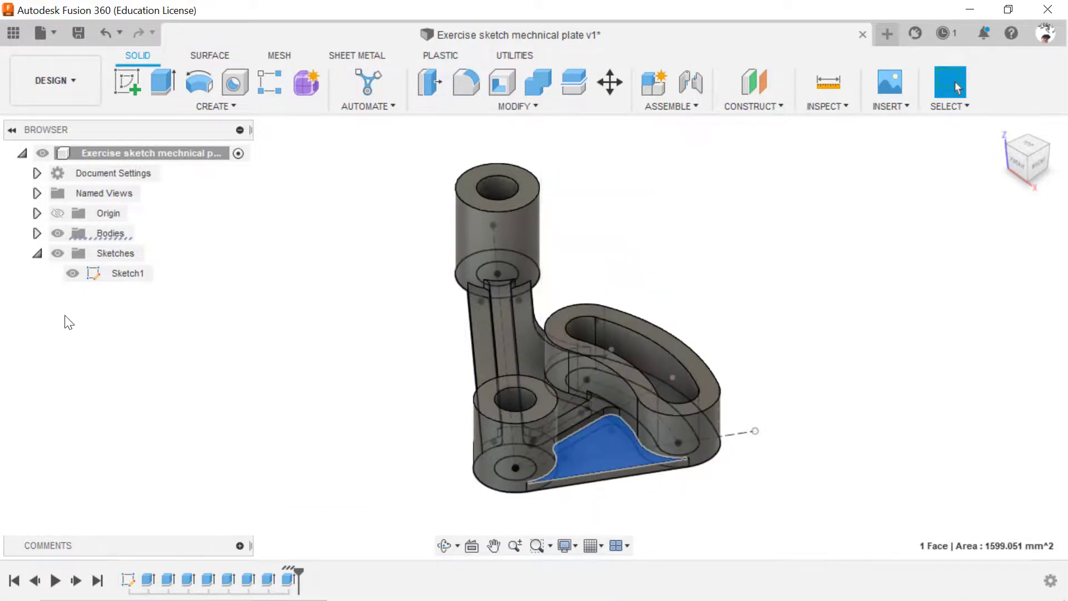
click(72, 273)
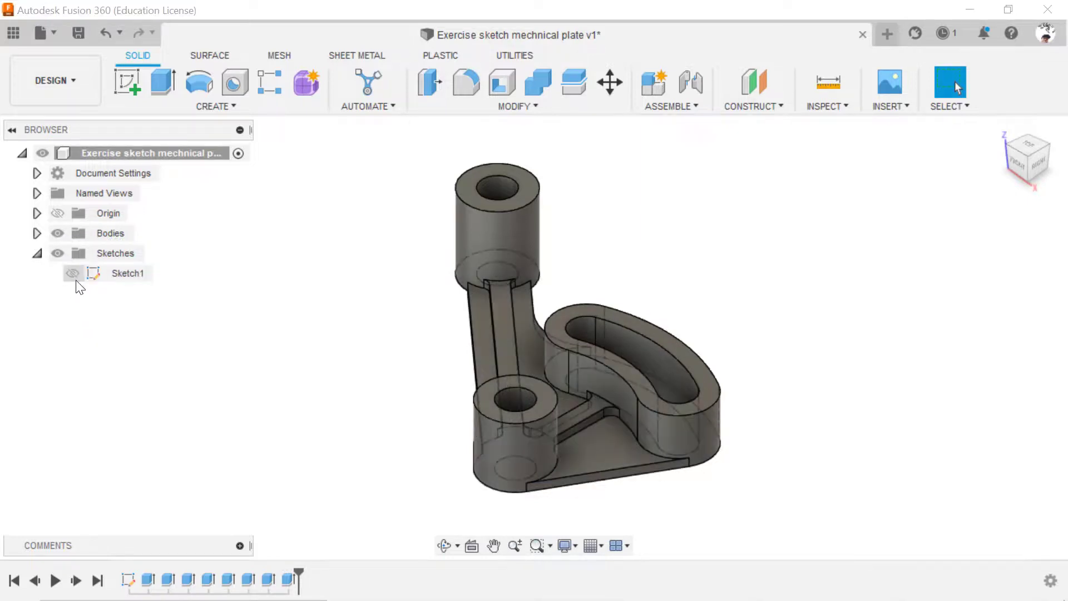
Save the design as 'Exercise sketch mechnical plate'.
click(54, 34)
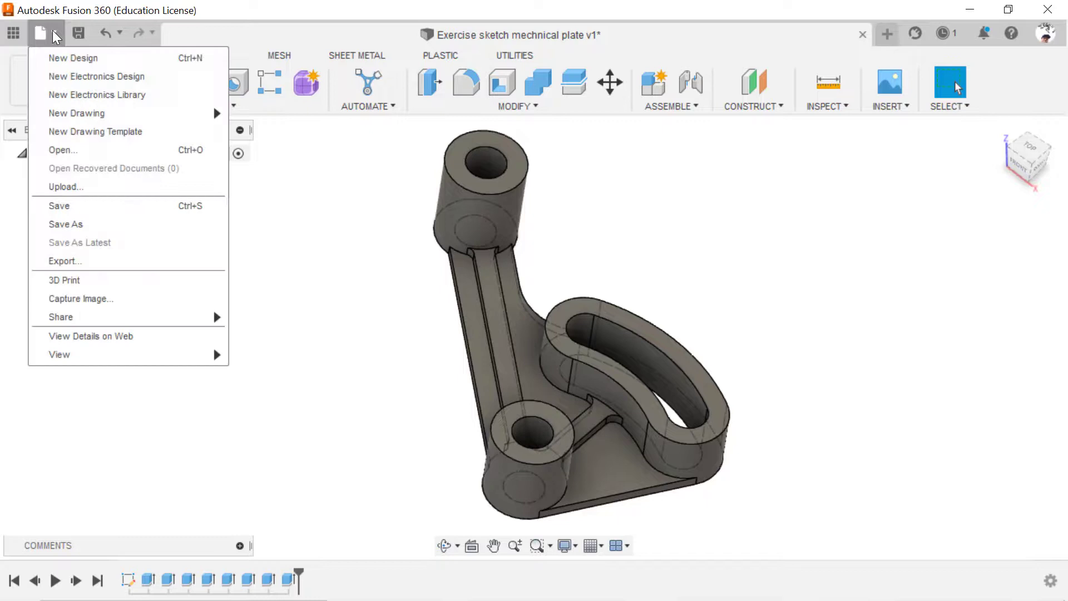
click(83, 225)
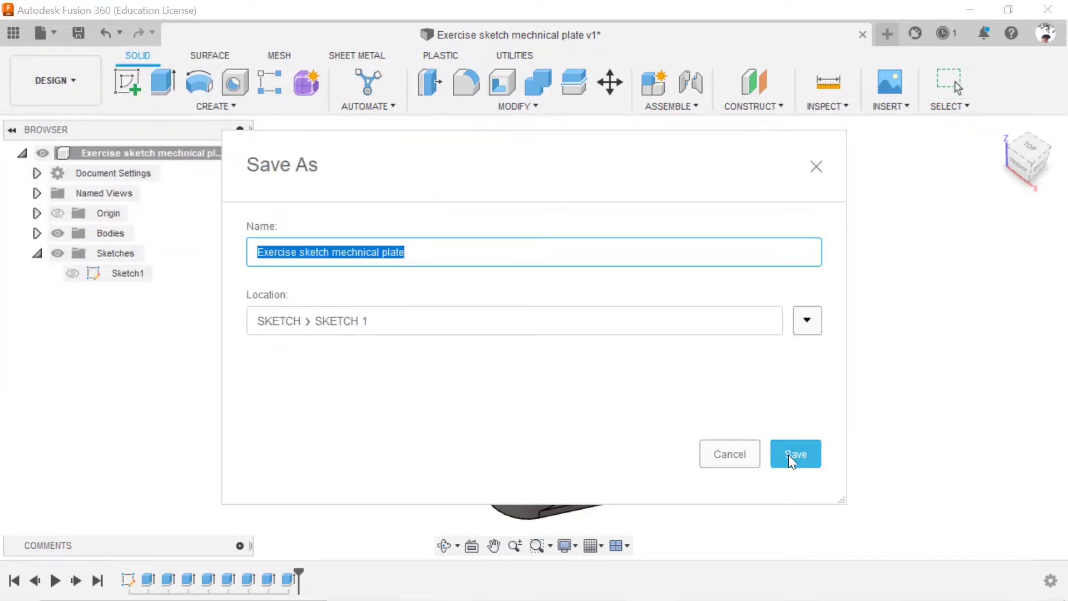
click(789, 461)
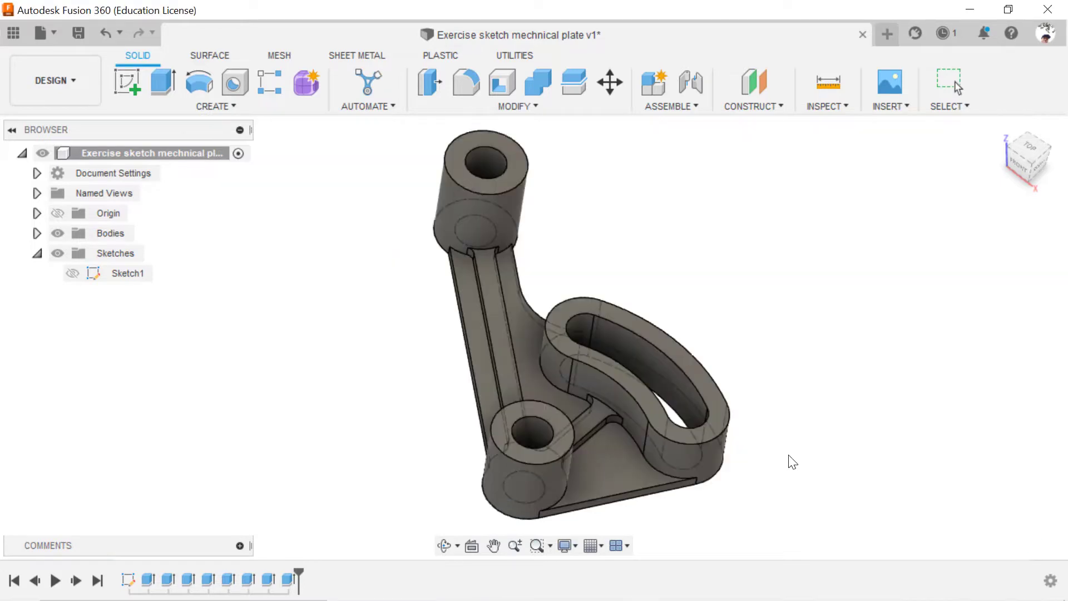